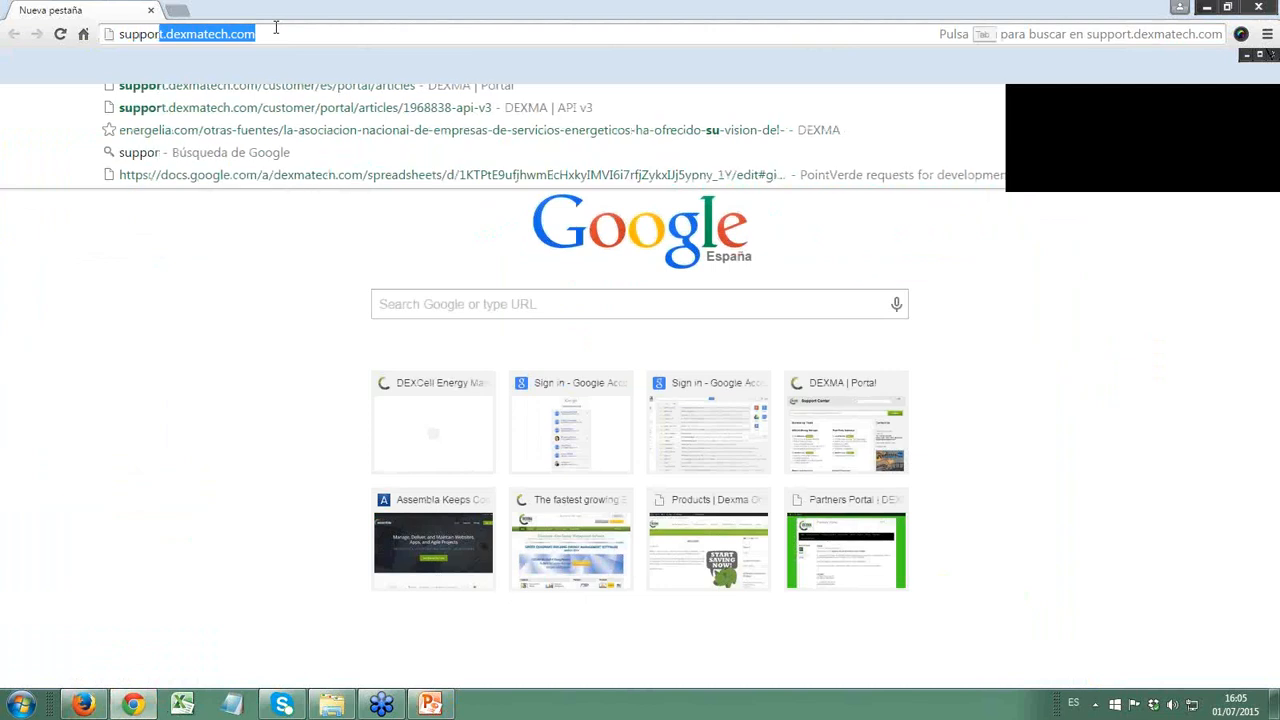
- On support.dexmatech.com, search for "restaurant" and open the article Example Dataset: Restaurant - CofeeShop
type("ch.co")
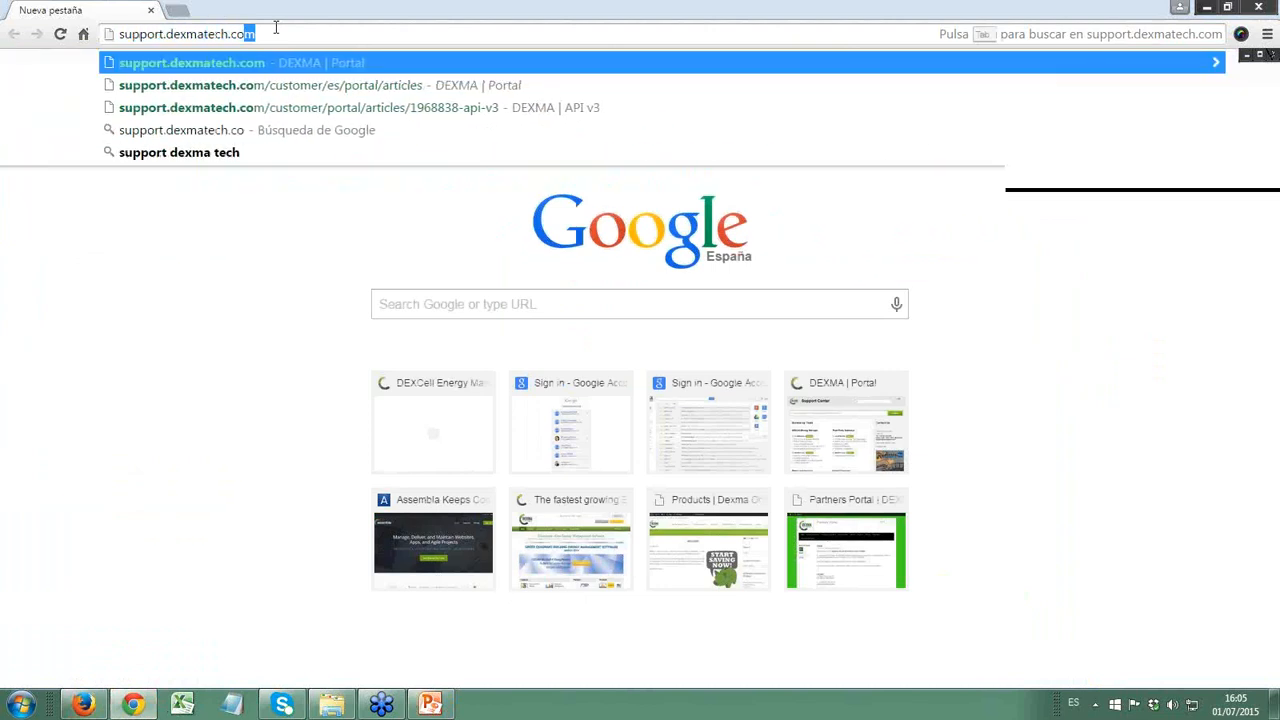
key("Return")
left_click(600, 185)
type("restaurant")
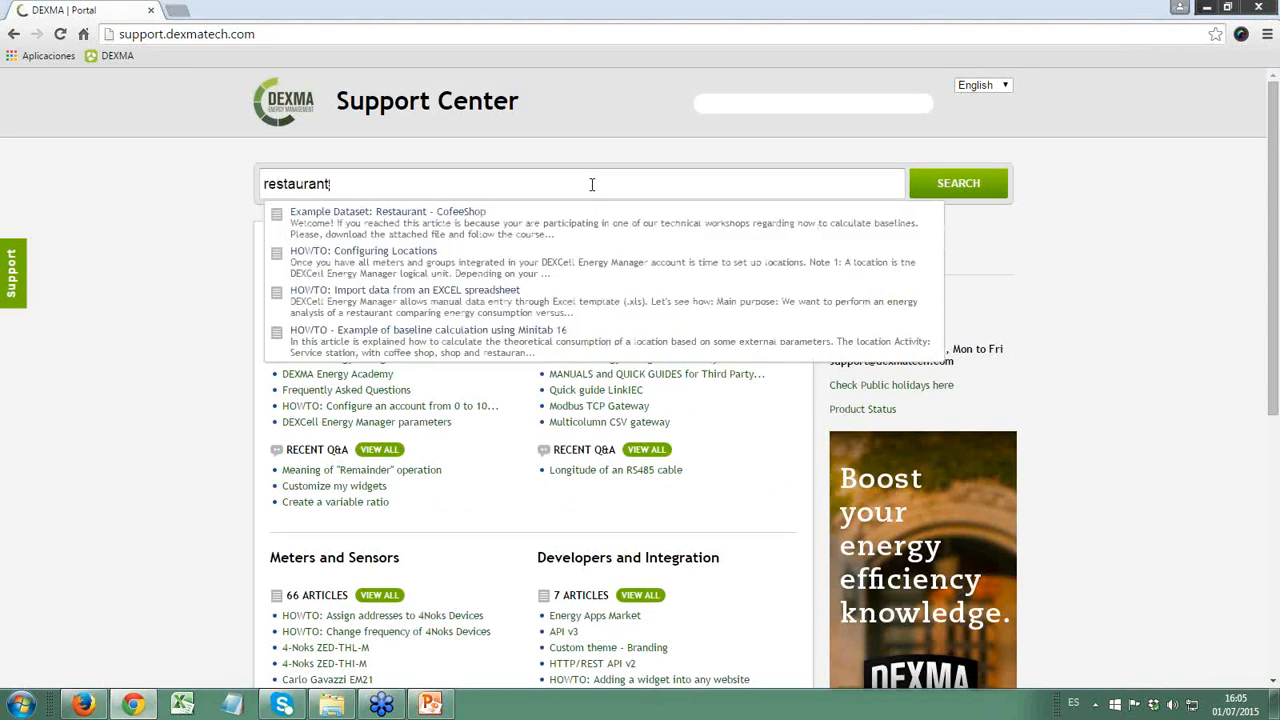
key("Down")
key("Return")
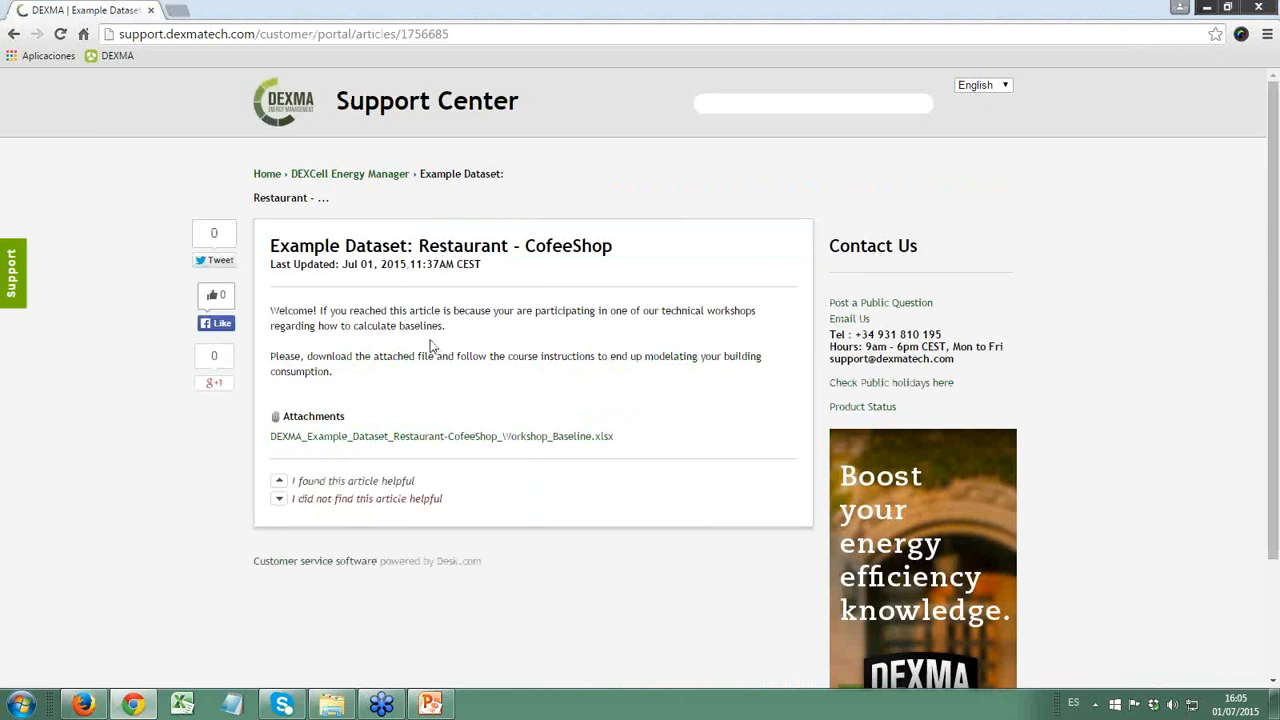
- Download the attached baseline workshop workbook, open it in Excel and enable editing
left_click(335, 445)
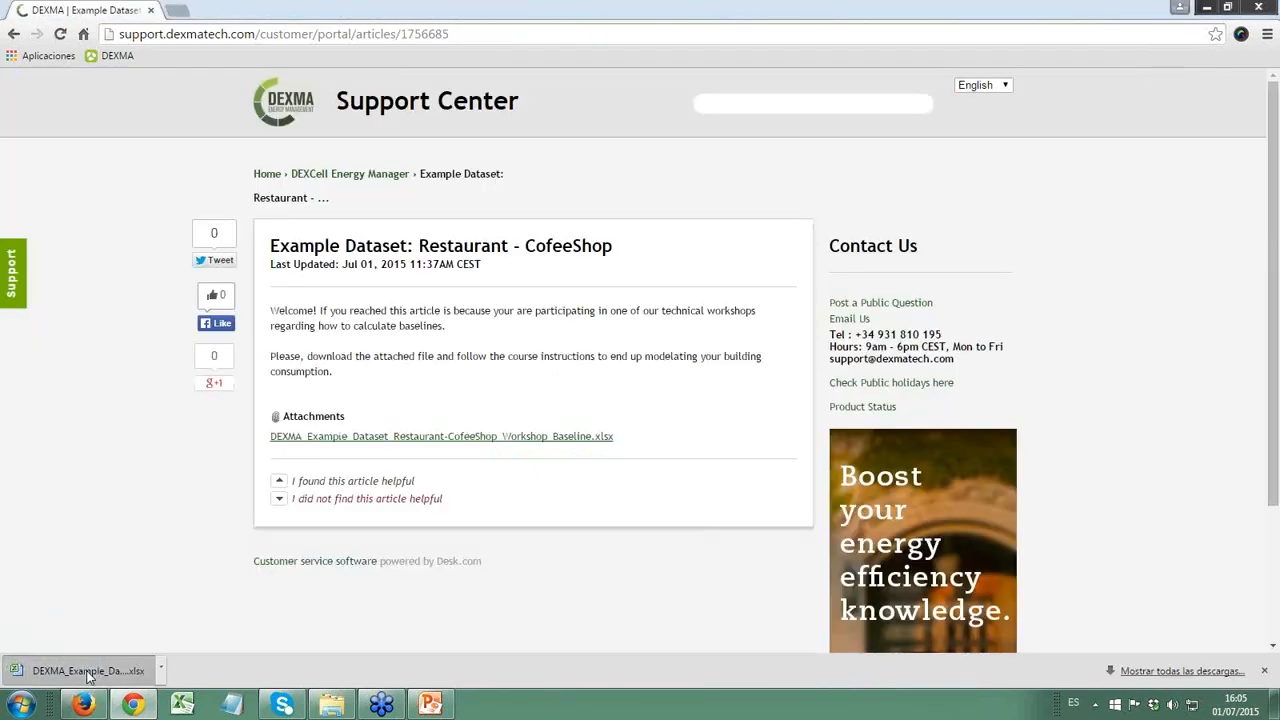
left_click(88, 673)
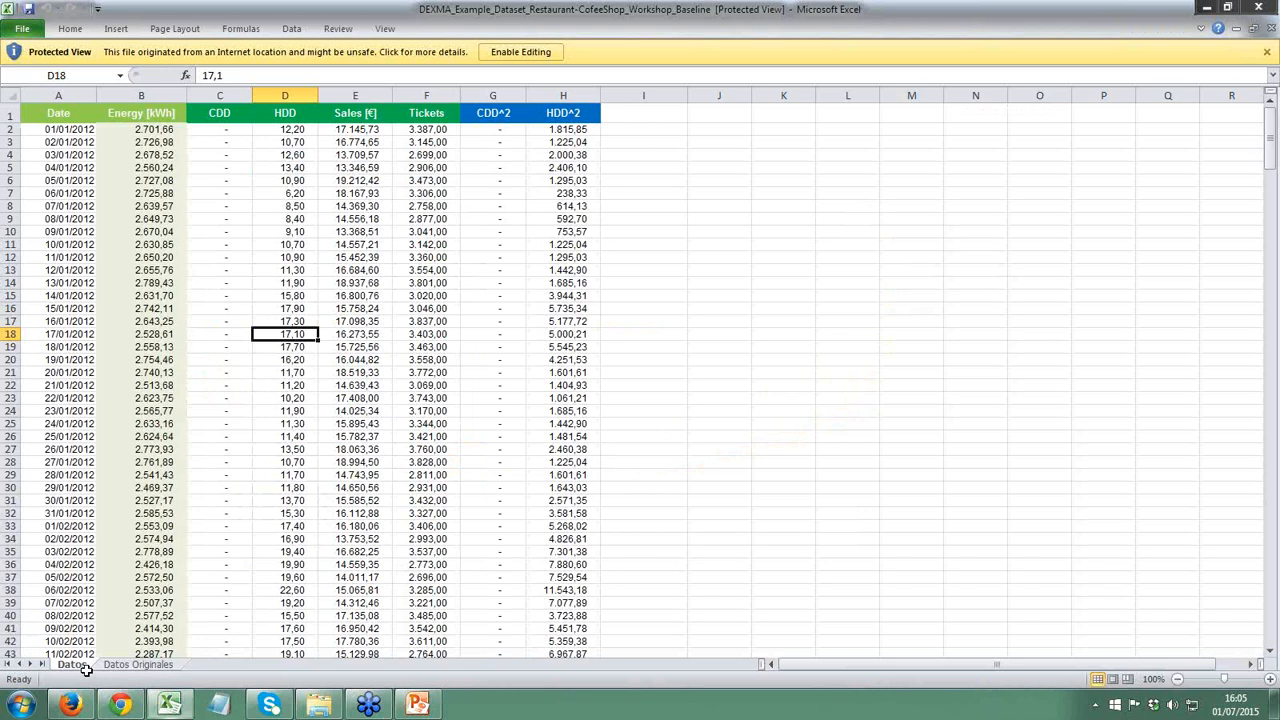
left_click(520, 52)
- Examine the first data rows of the CDD, Energy [kWh] and Date columns on the Datos sheet
left_click(315, 222)
key("Up")
key("Up")
key("Up")
key("Left")
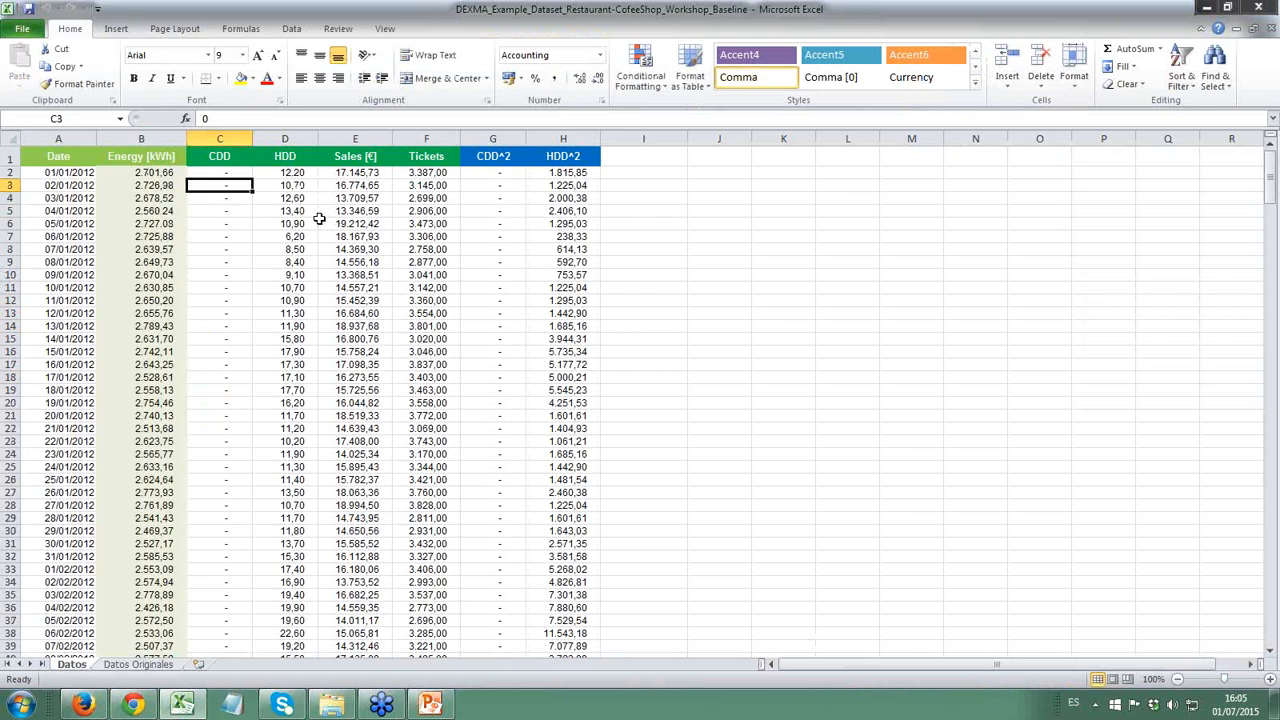
key("Left")
key("Up")
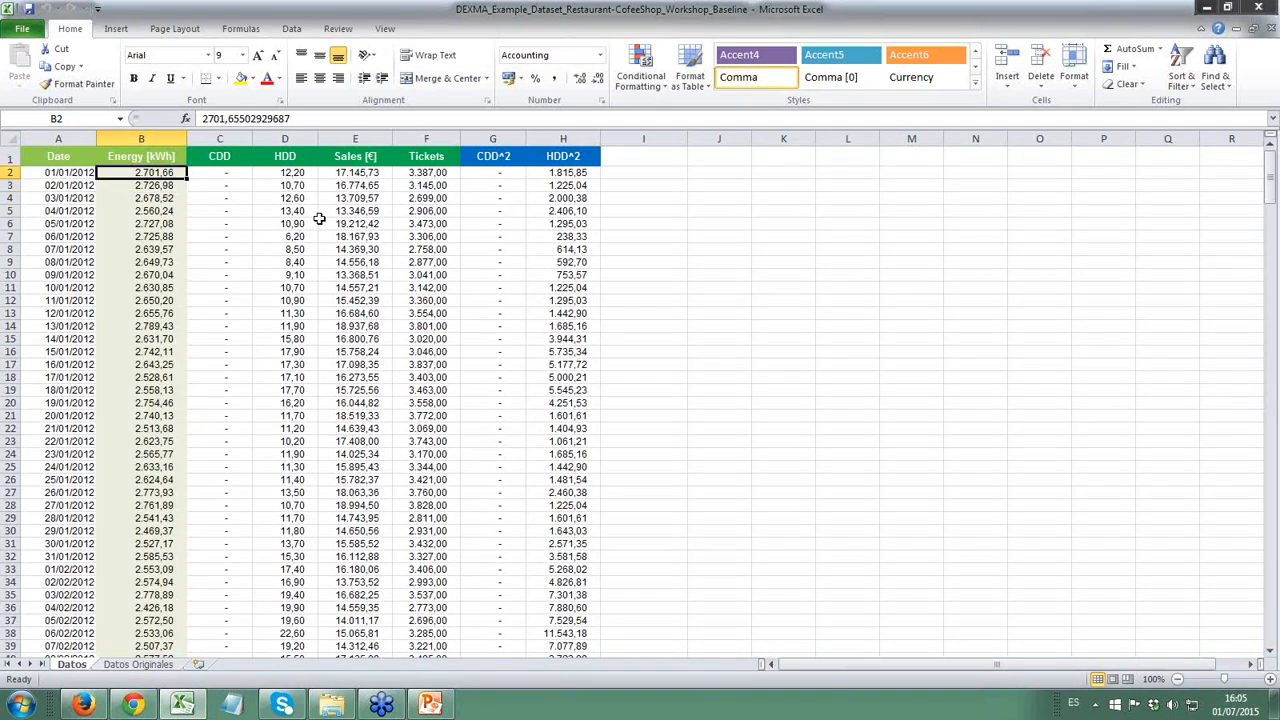
key("Left")
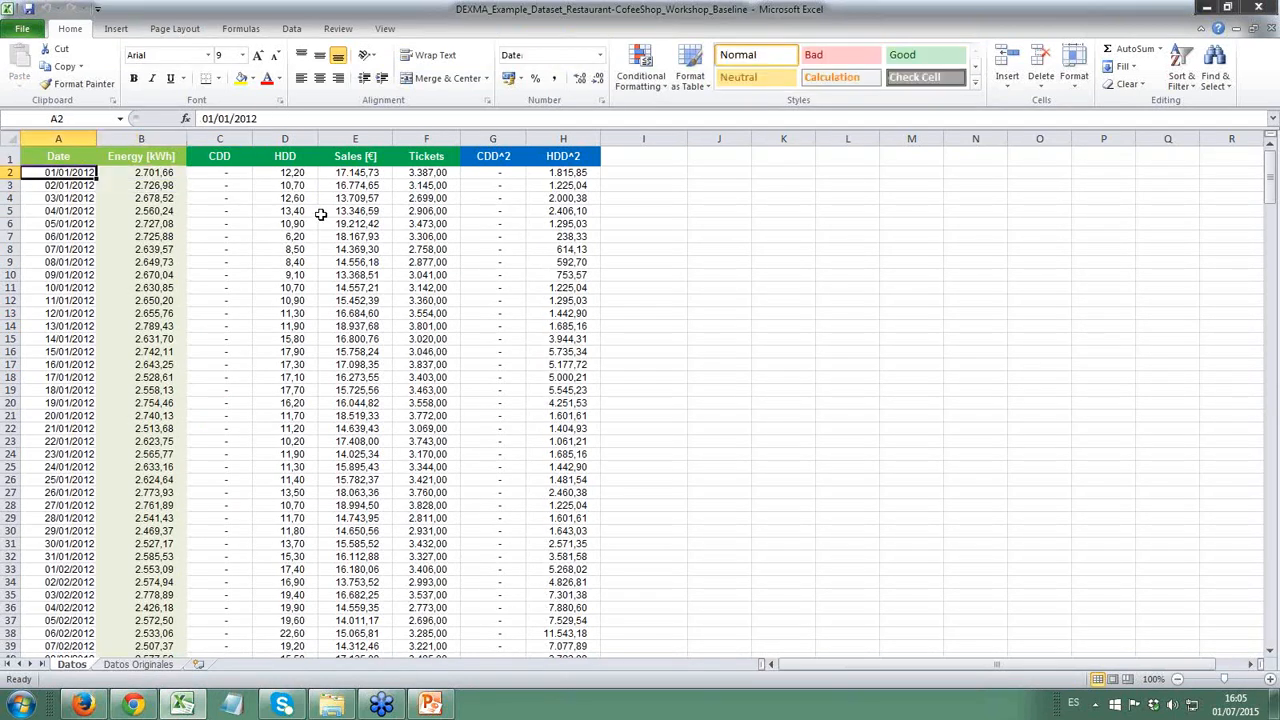
- Compare the Datos Originales sheet with the Datos sheet, finishing on Datos
left_click(127, 670)
left_click(80, 668)
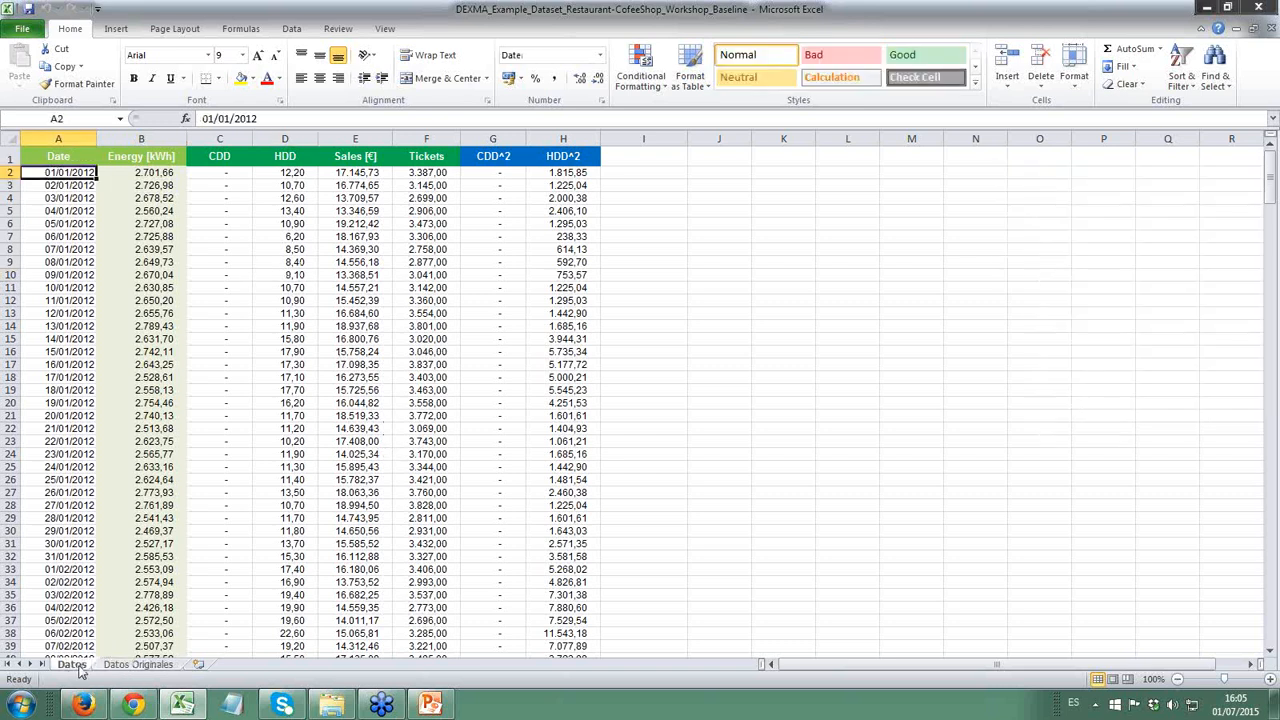
left_click(135, 669)
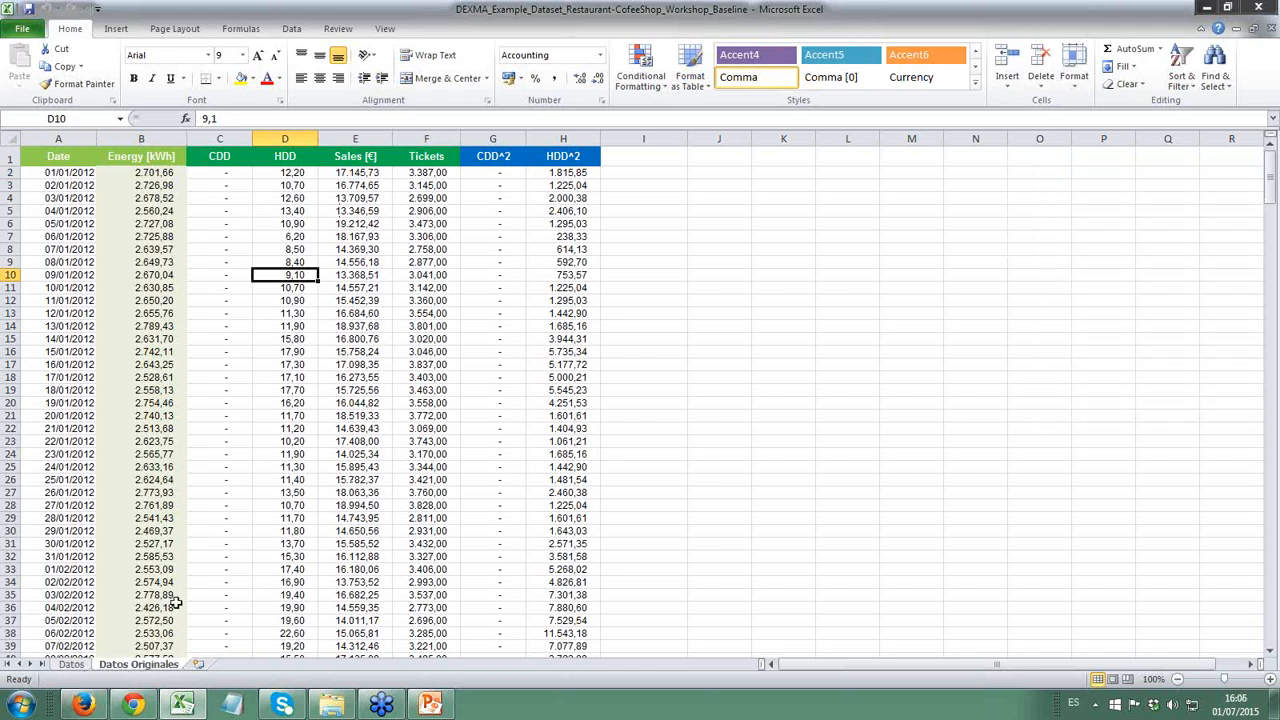
left_click(70, 665)
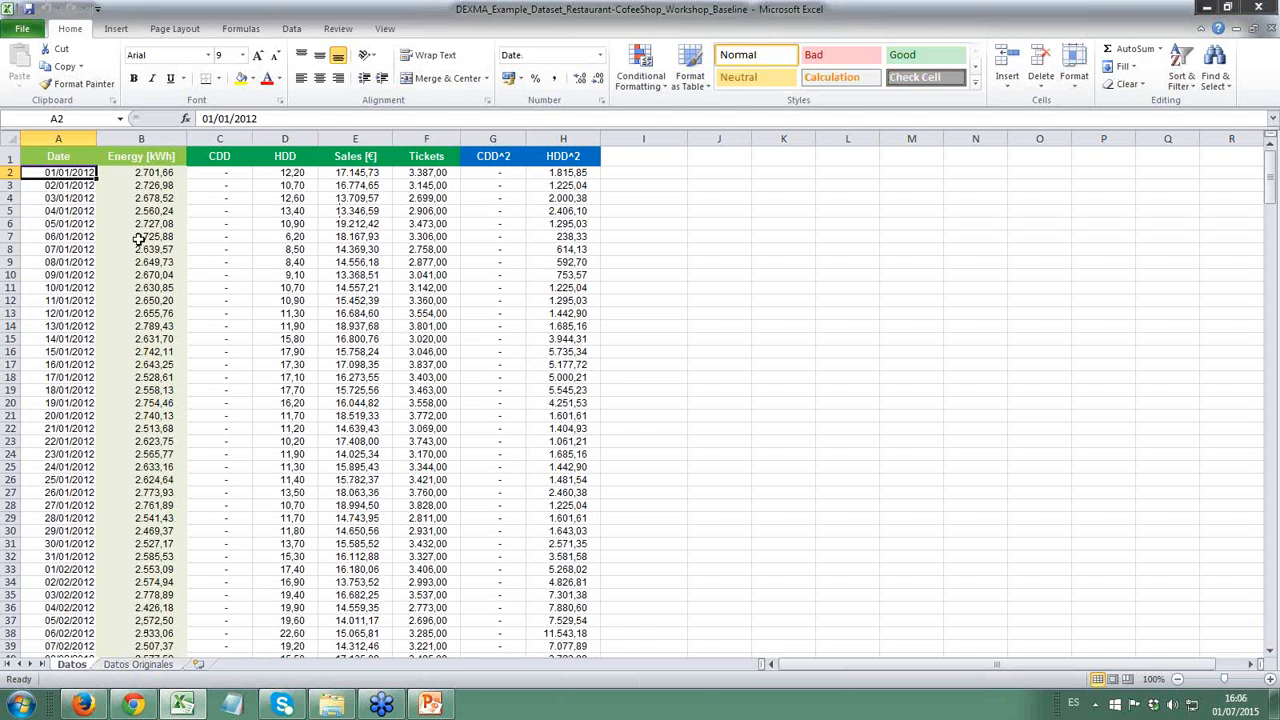
left_click(258, 289)
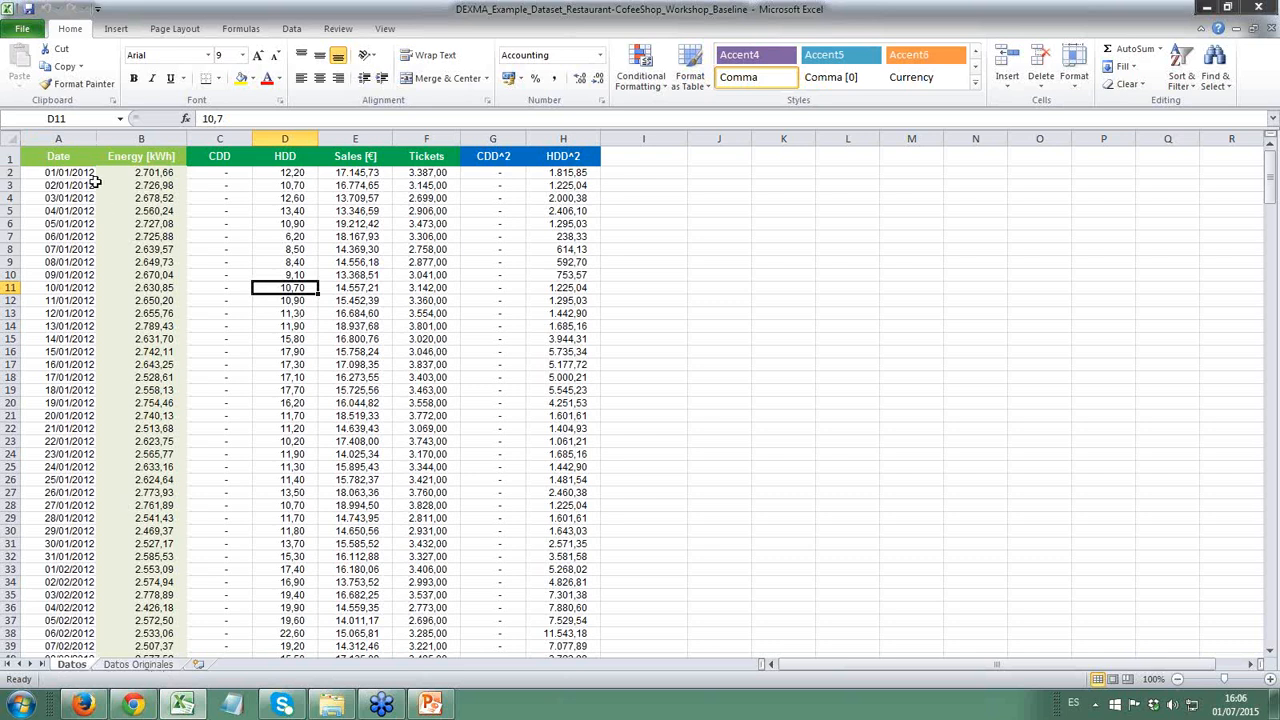
- Select all dates from A2 down to check the period covered by the dataset
left_click(47, 172)
key("Up")
key("Down")
key("ctrl+shift+Down")
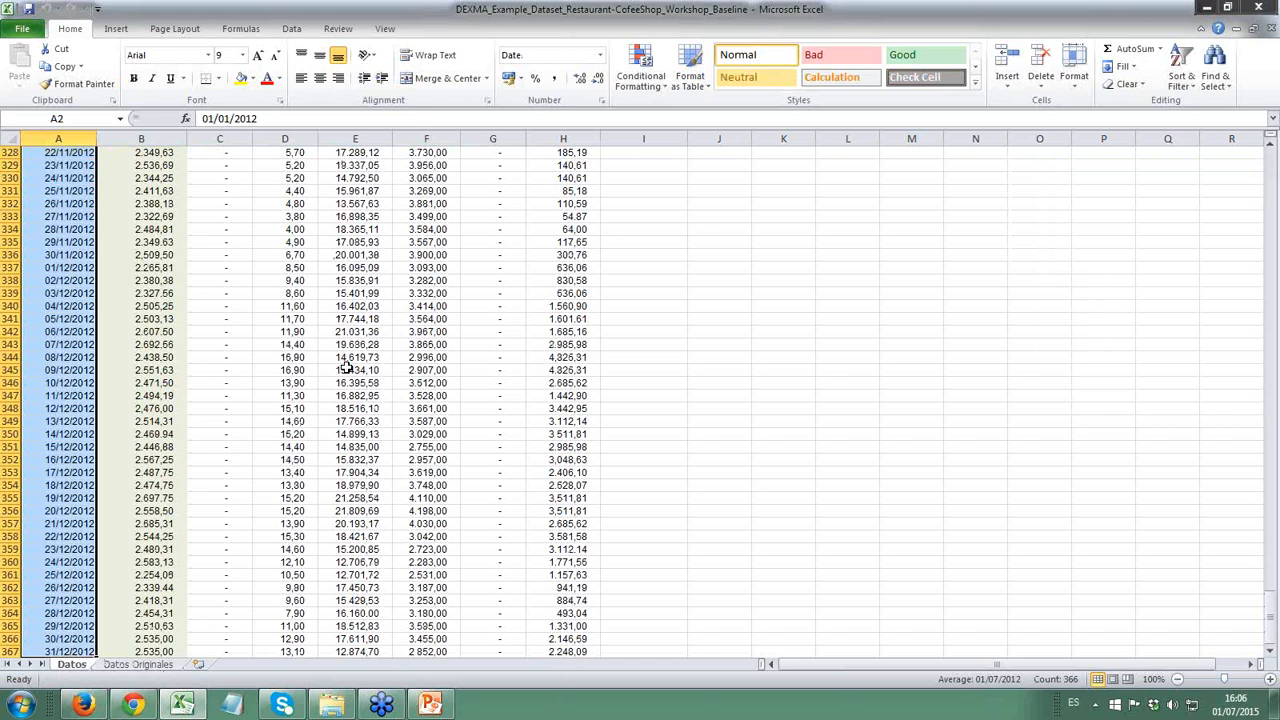
key("ctrl+Home")
key("Down")
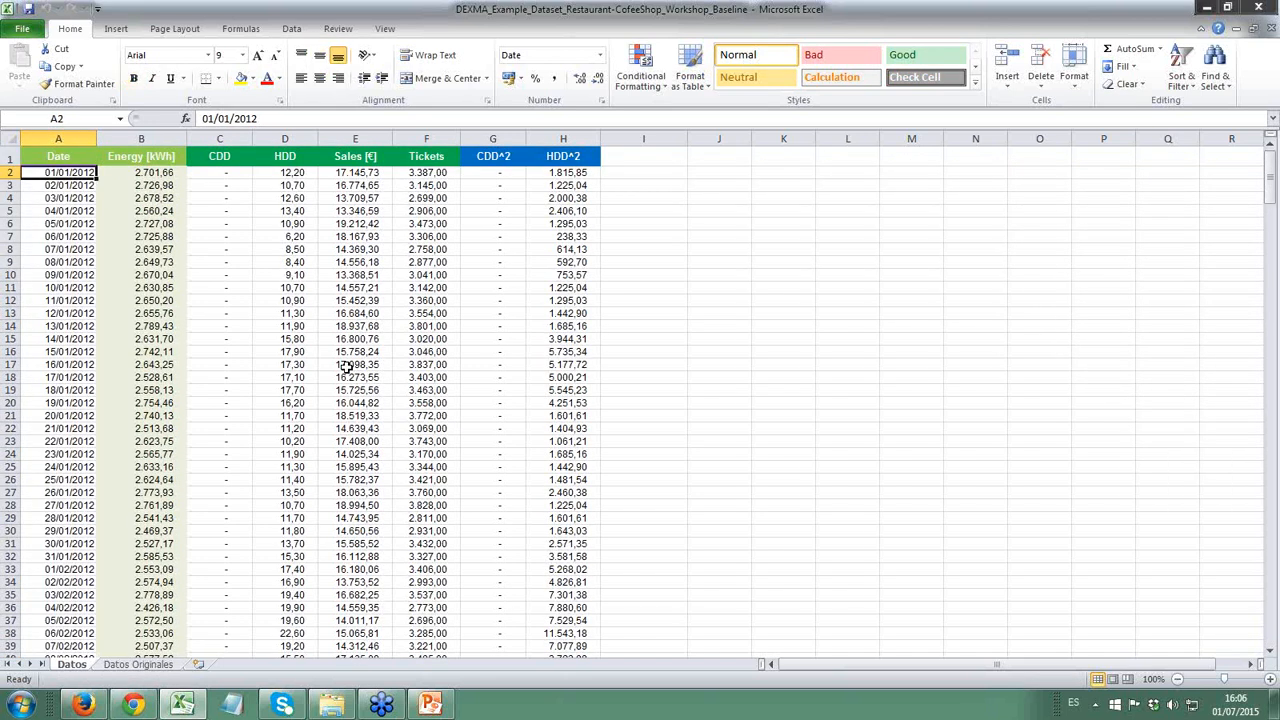
key("ctrl+shift+Down")
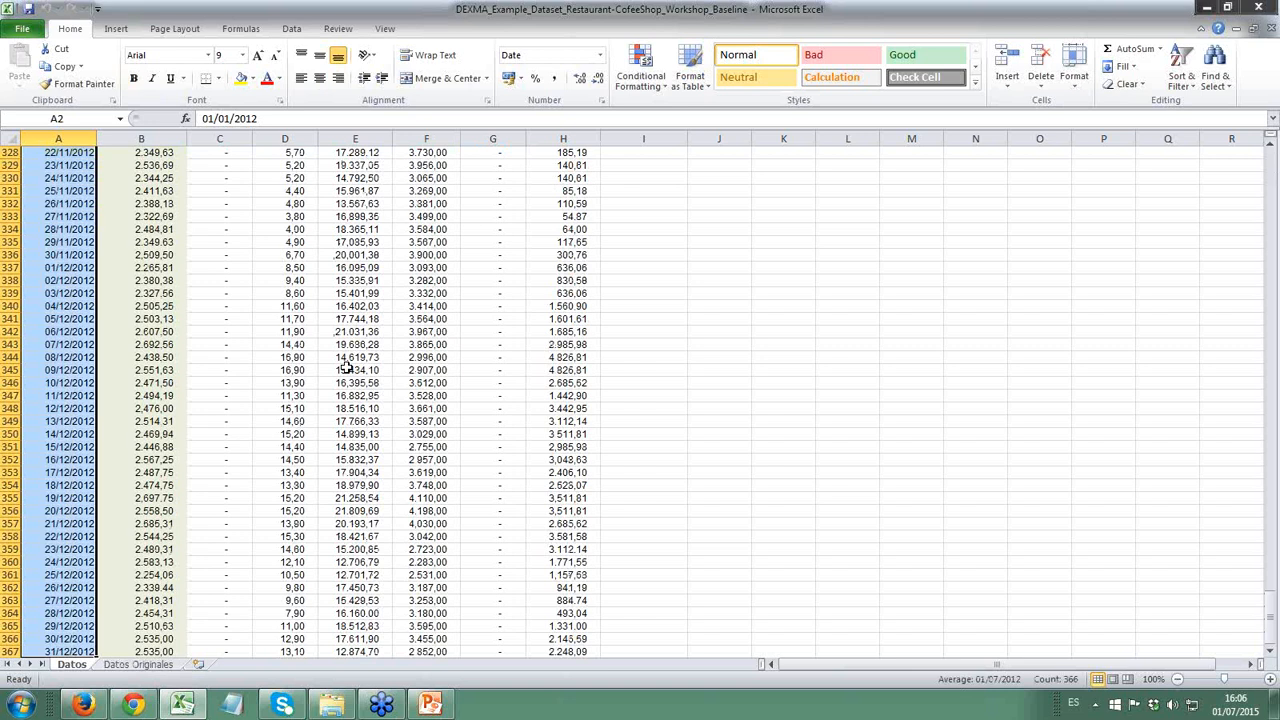
key("ctrl+Home")
key("Down")
key("Right")
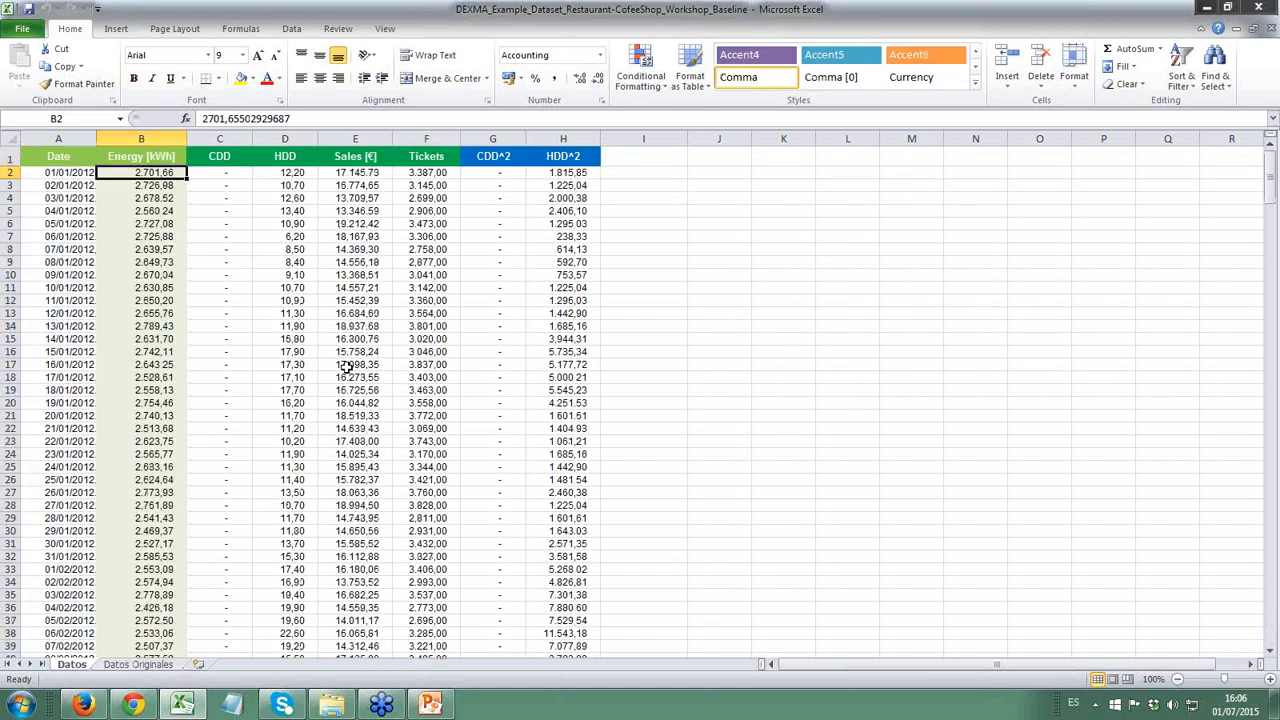
- Review the Energy [kWh] column's header and first daily values
key("Up")
key("Down")
key("Left")
key("Right")
key("Down")
key("Up")
key("Down")
key("Up")
key("Right")
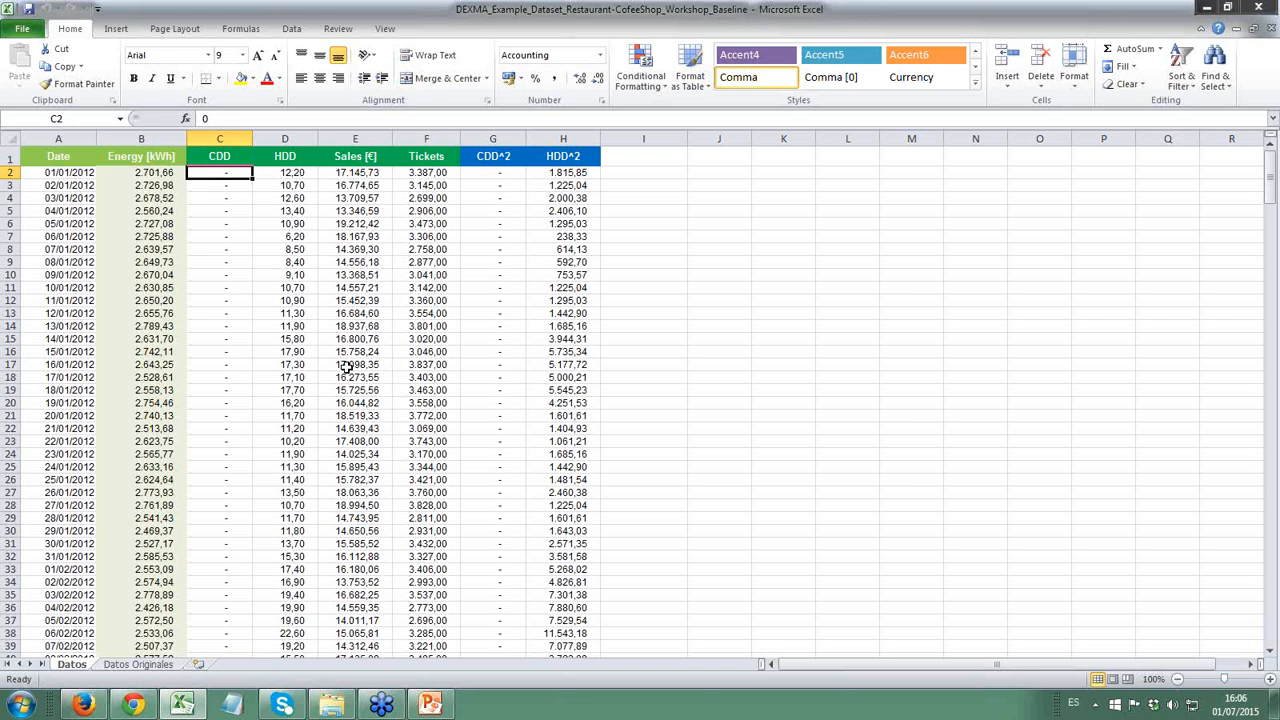
- Review the headers of the independent variables, focusing on the CDD and HDD columns
key("Up")
key("Right")
key("Right")
key("Right")
key("Right")
key("Left")
key("Left")
key("Left")
key("Left")
key("Left")
key("Right")
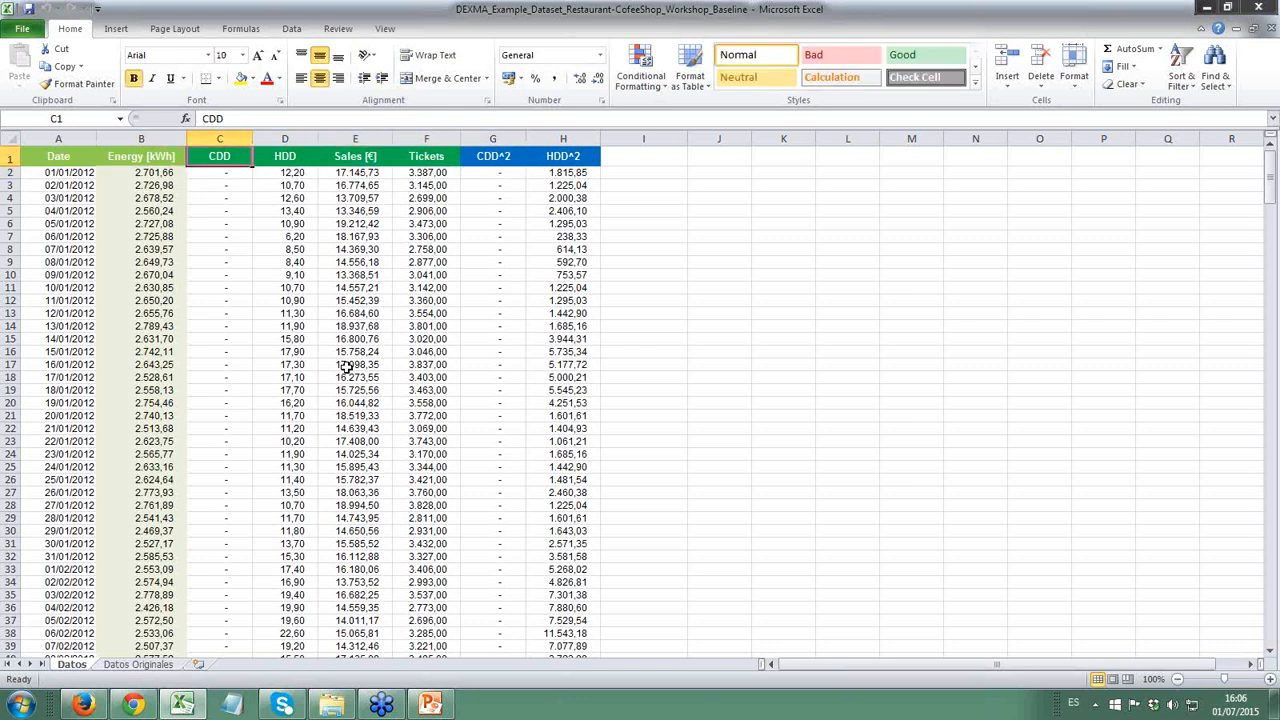
key("Down")
key("Up")
key("Right")
key("Left")
- Examine the Sales [€] and Tickets columns, covering both headers and their first values
key("Right")
key("Right")
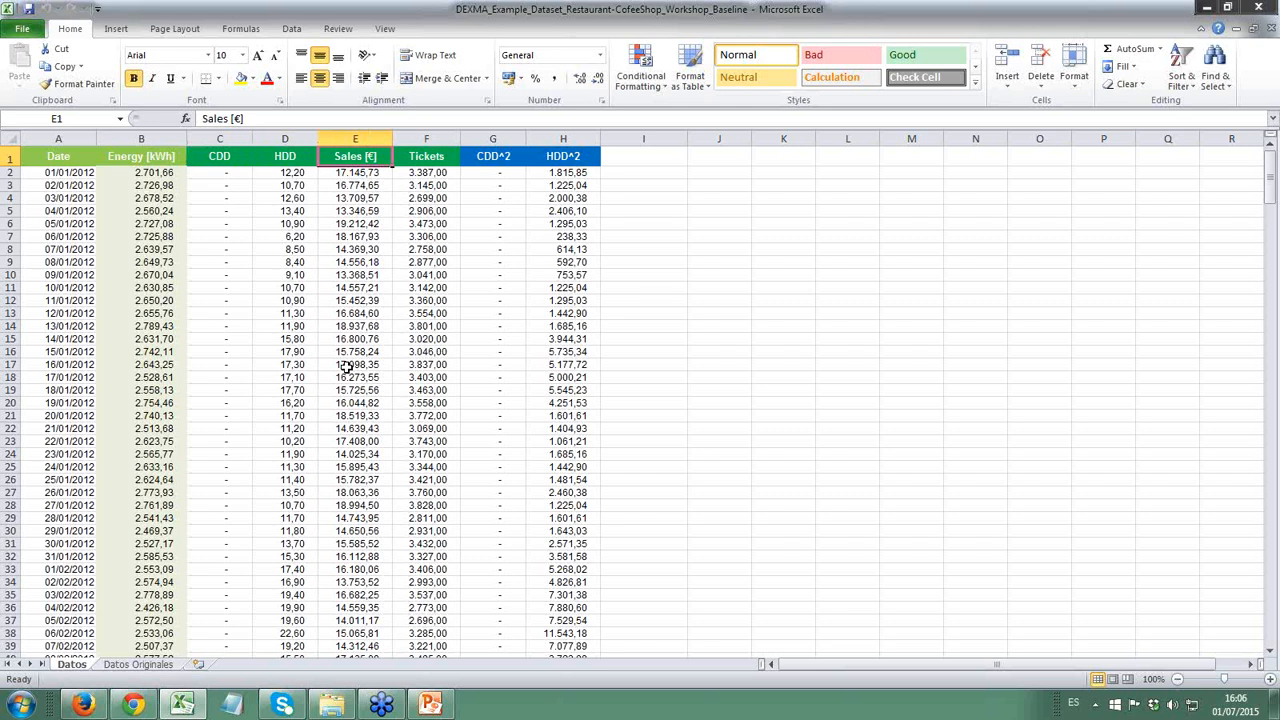
key("Right")
key("Down")
key("Left")
key("Up")
key("shift+Right")
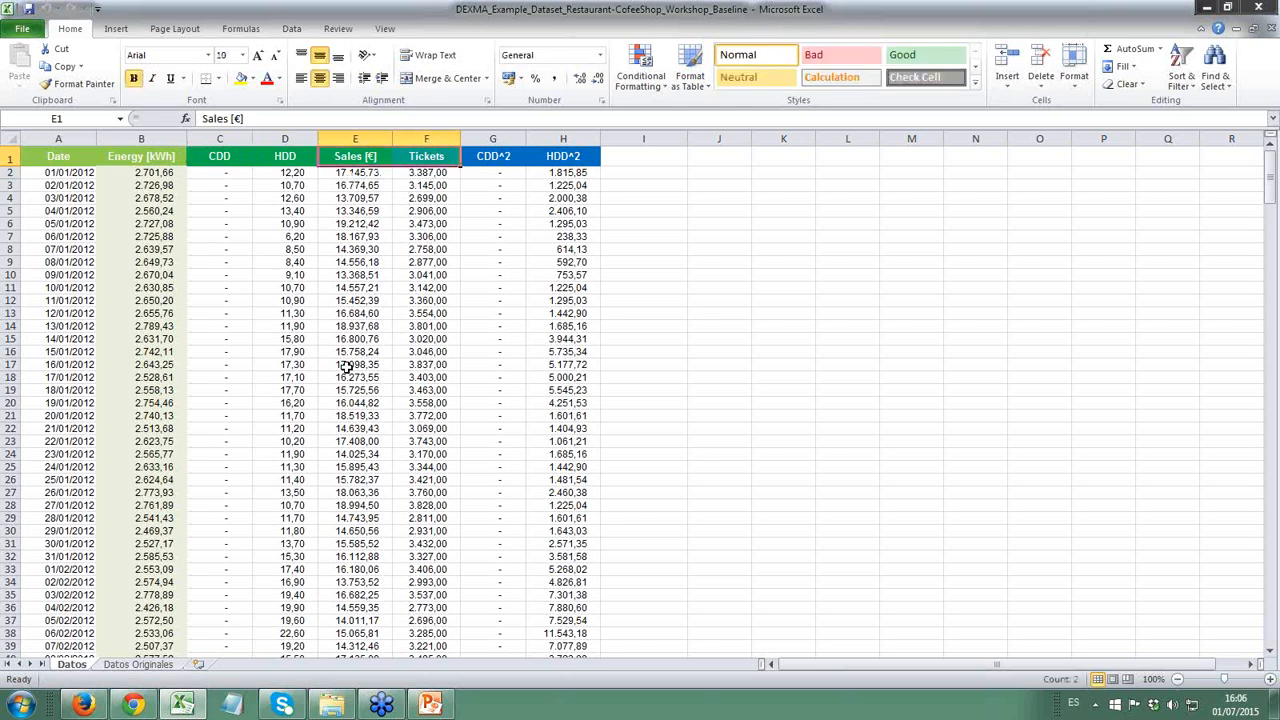
key("Down")
key("Up")
key("Right")
key("Down")
key("Left")
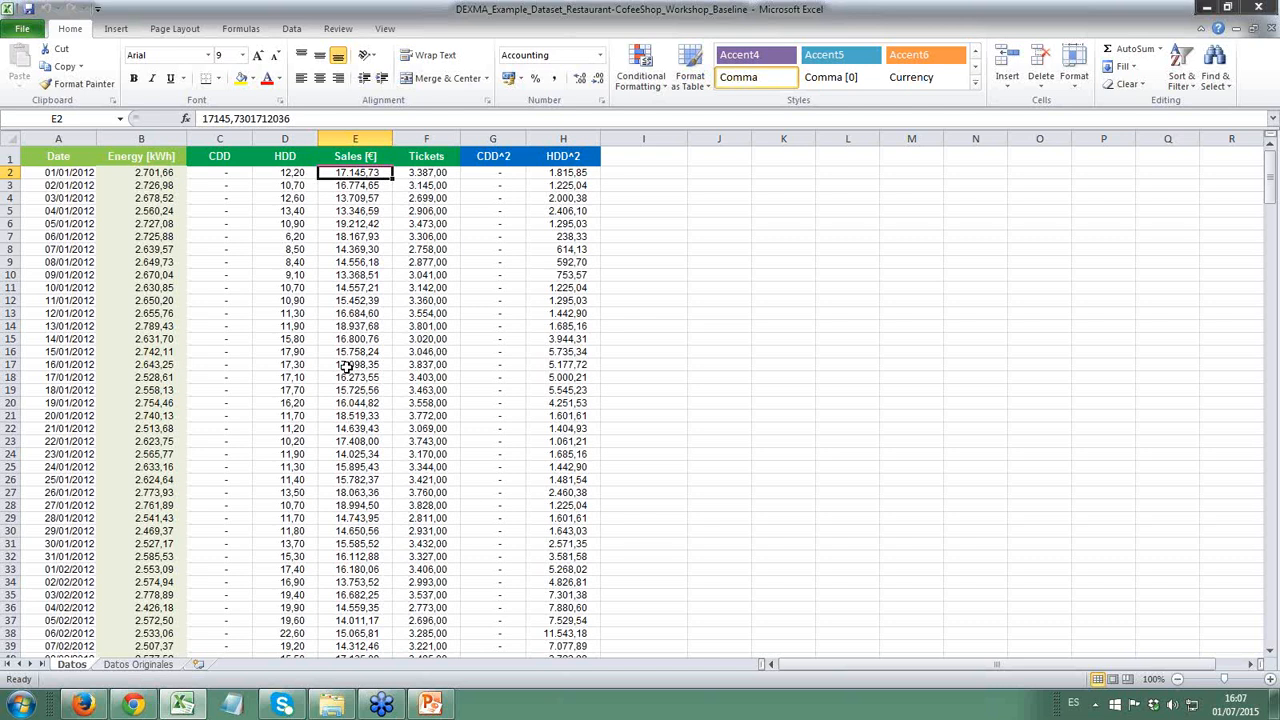
key("Right")
key("Up")
- Examine the squared degree-day columns CDD^2 and HDD^2, including their first values
key("Right")
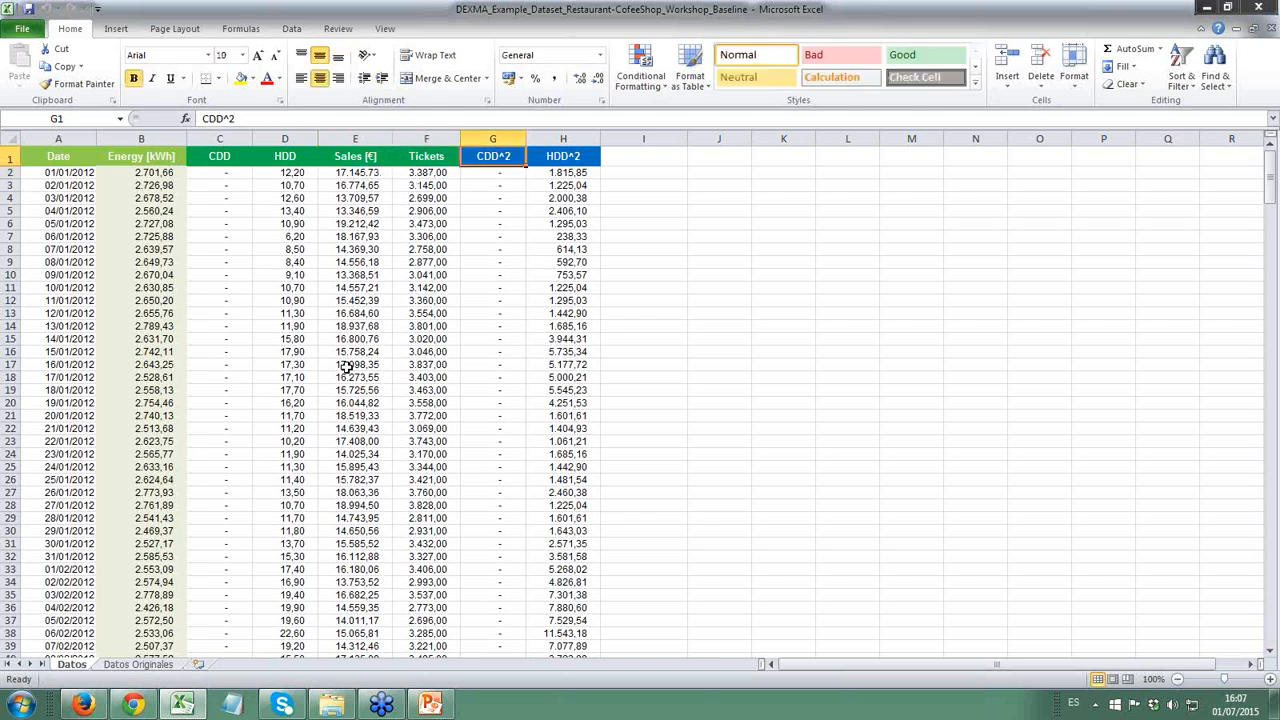
key("Down")
key("Right")
key("Left")
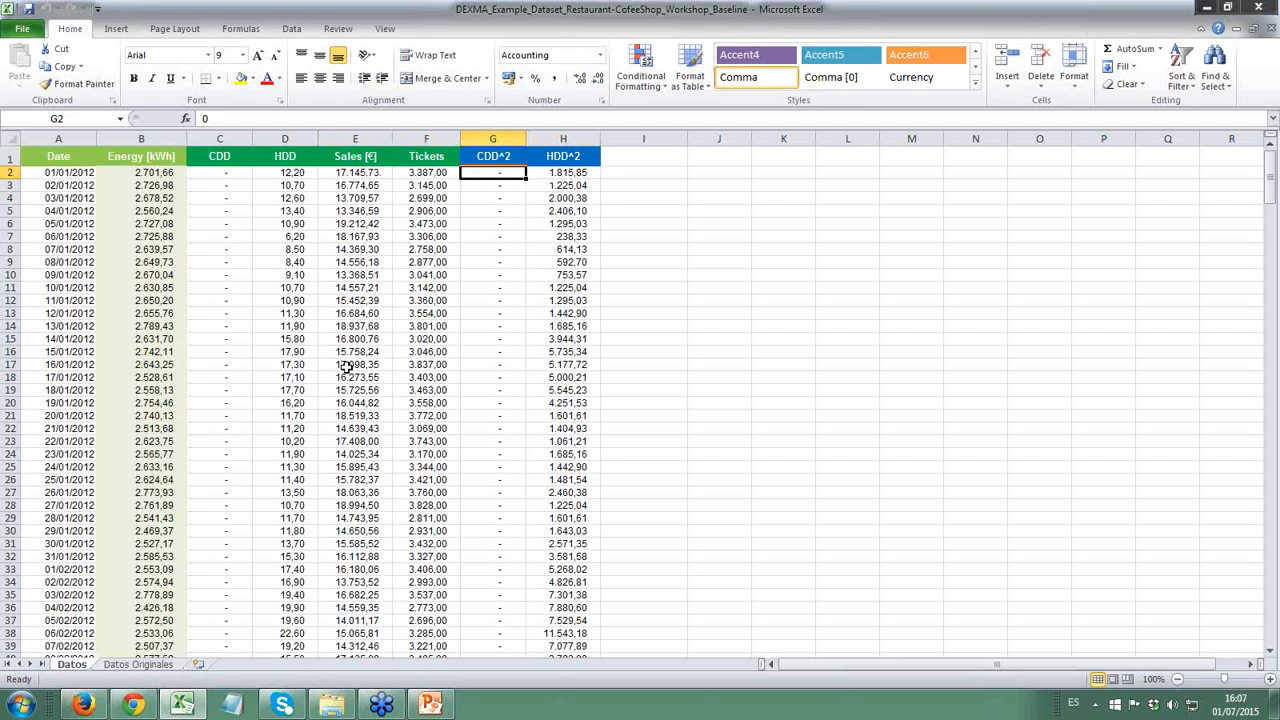
key("Up")
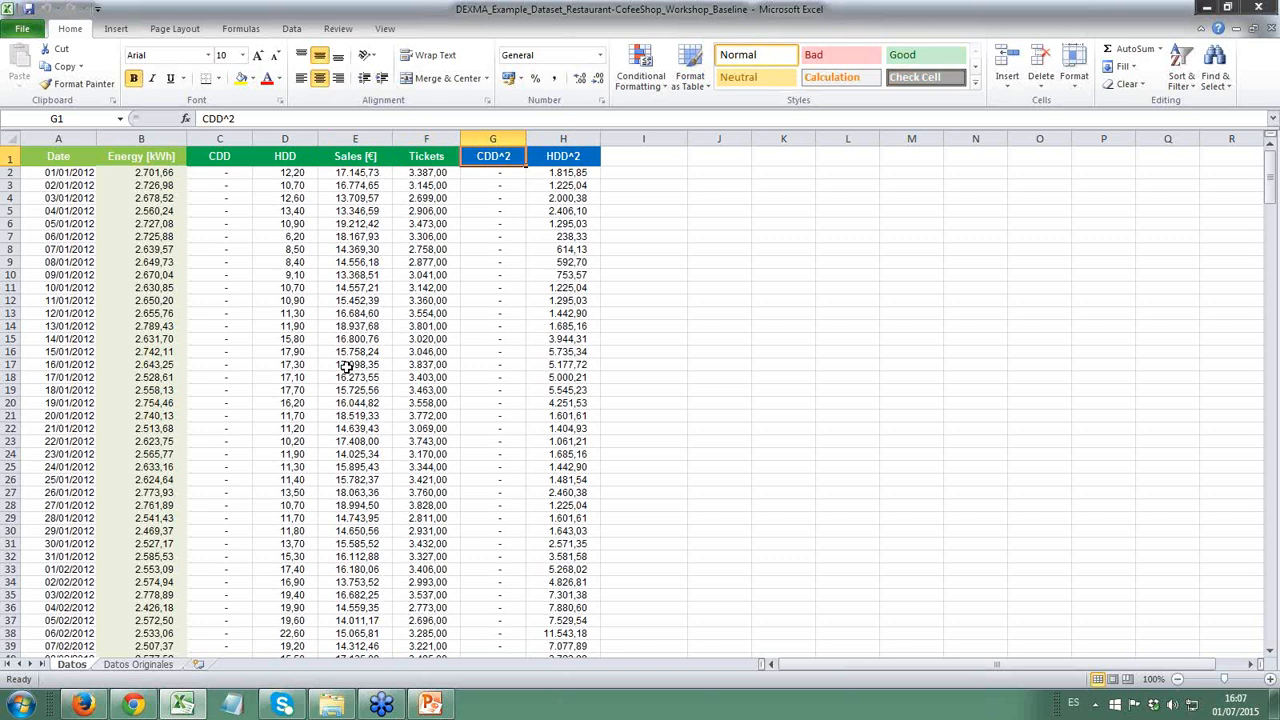
key("Right")
key("Left")
key("Right")
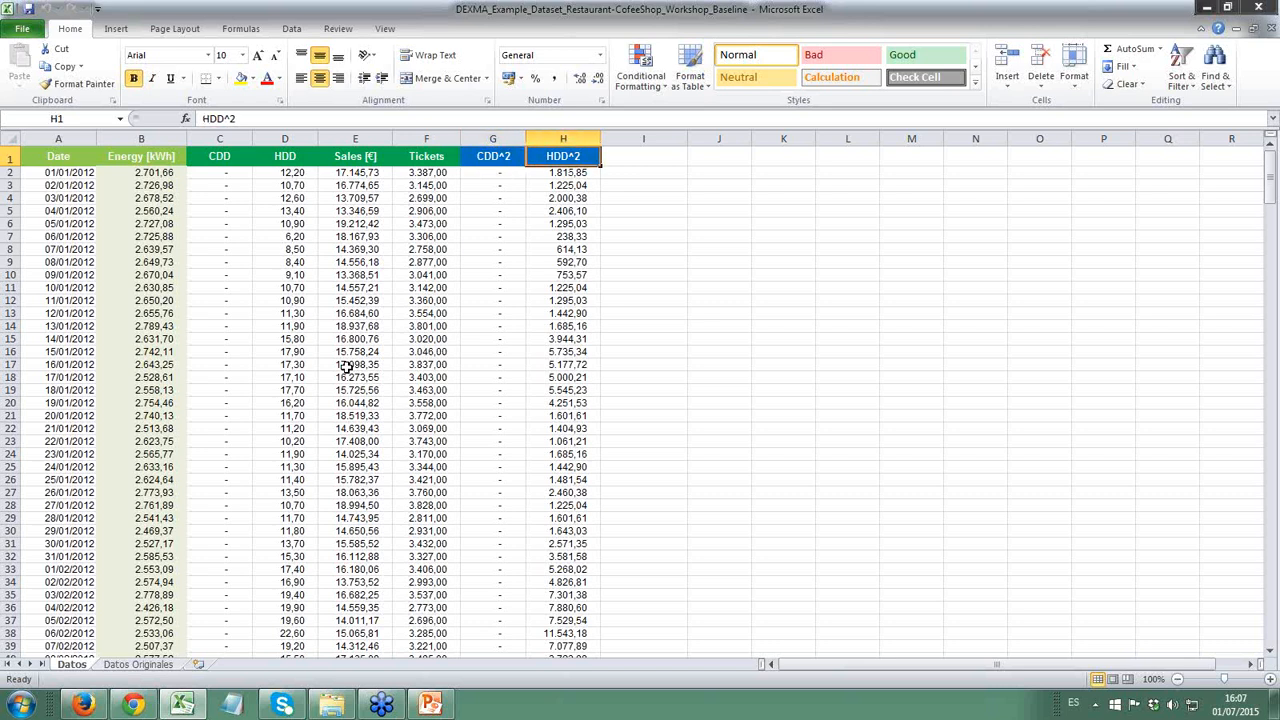
key("Down")
key("Left")
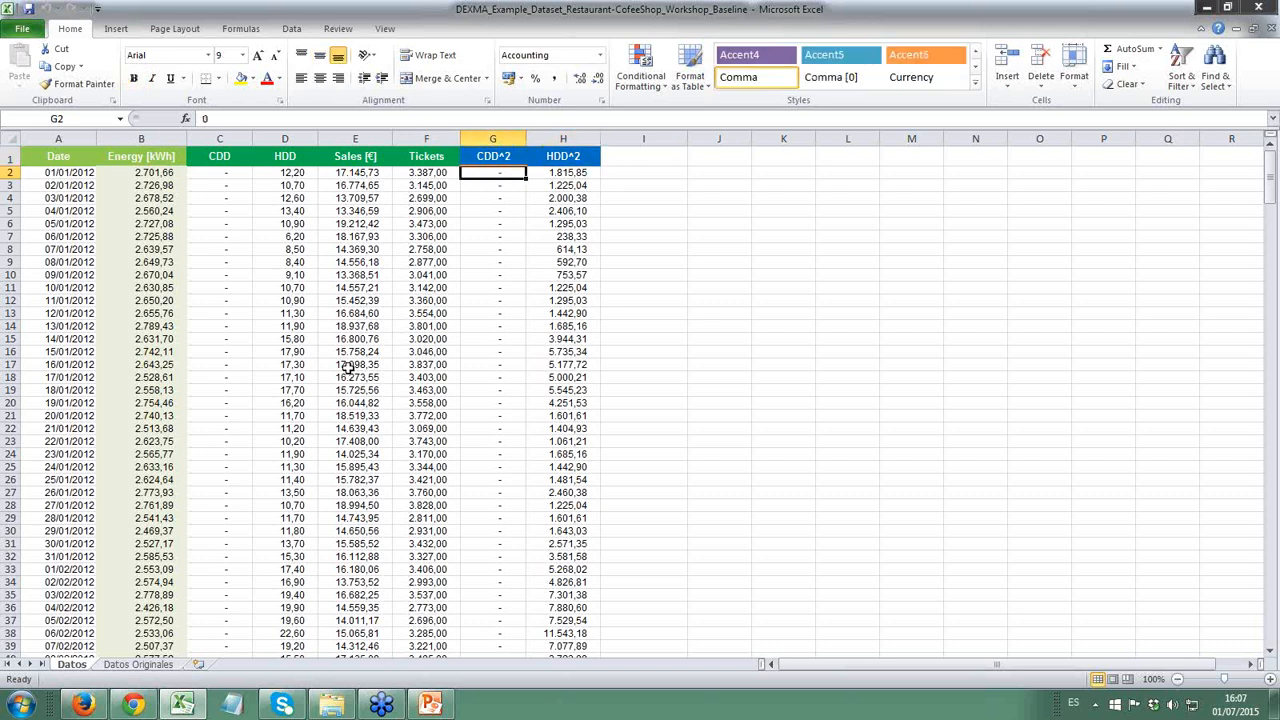
- Inspect how the CDD and HDD values vary through the months of 2012
left_click(287, 211)
key("Up")
key("Left")
key("Up")
key("Right")
key("Up")
key("Left")
key("Right")
key("Left")
key("Right")
key("Left")
key("Right")
key("Down")
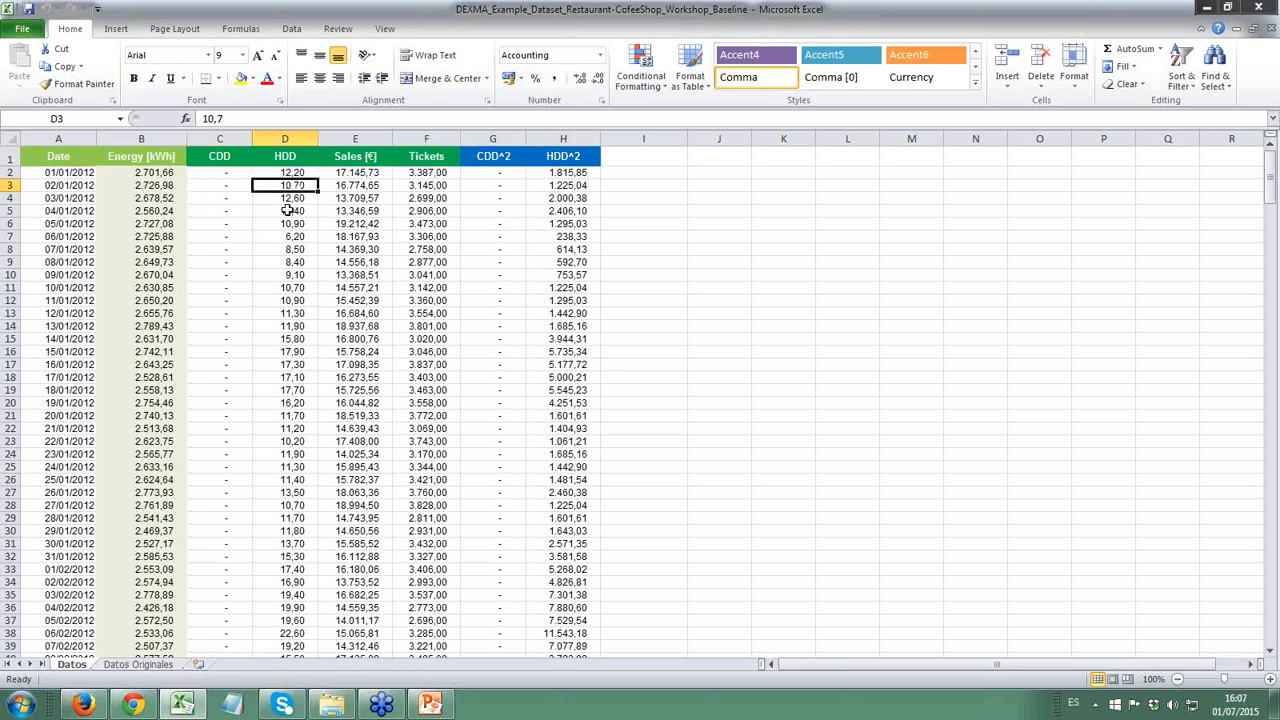
scroll(285, 290, "down", 20)
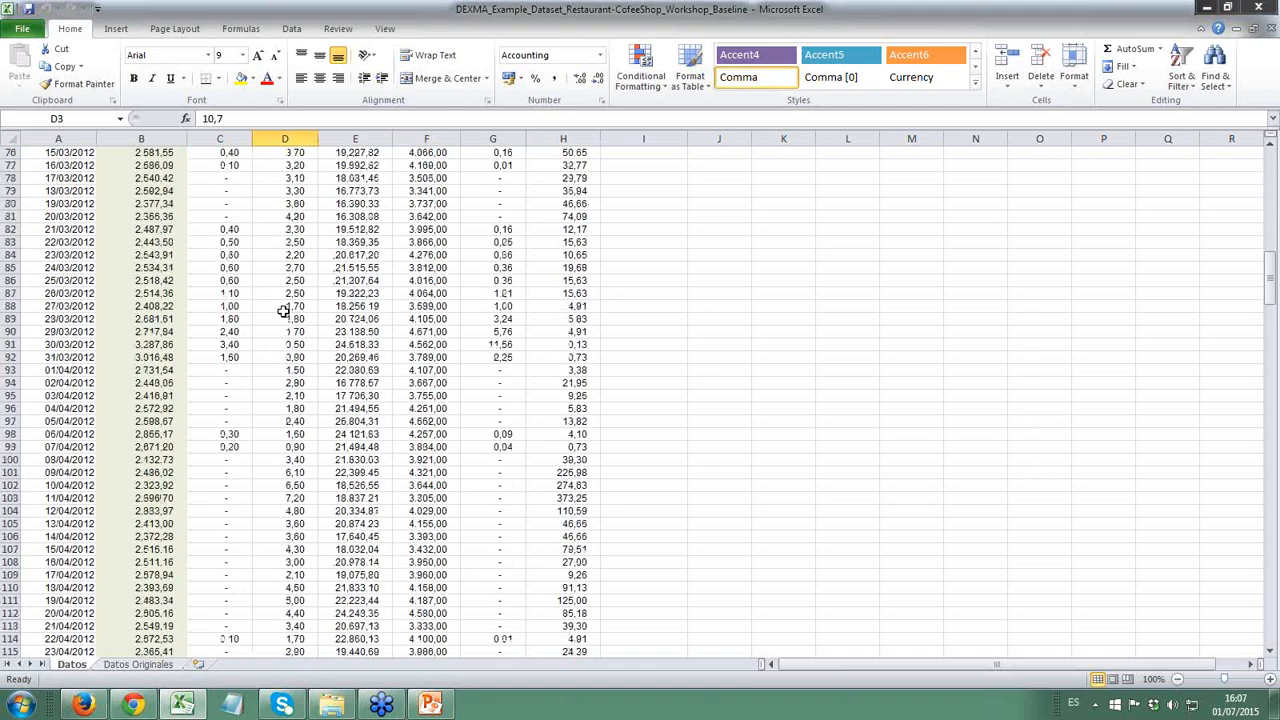
scroll(284, 312, "down", 20)
left_click(229, 306)
scroll(260, 304, "down", 19)
left_click(285, 297)
scroll(255, 343, "down", 10)
scroll(265, 340, "up", 8)
scroll(250, 342, "up", 20)
- Plot all Energy [kWh] values from B2 to B367 as a line chart and widen the chart
left_click(136, 268)
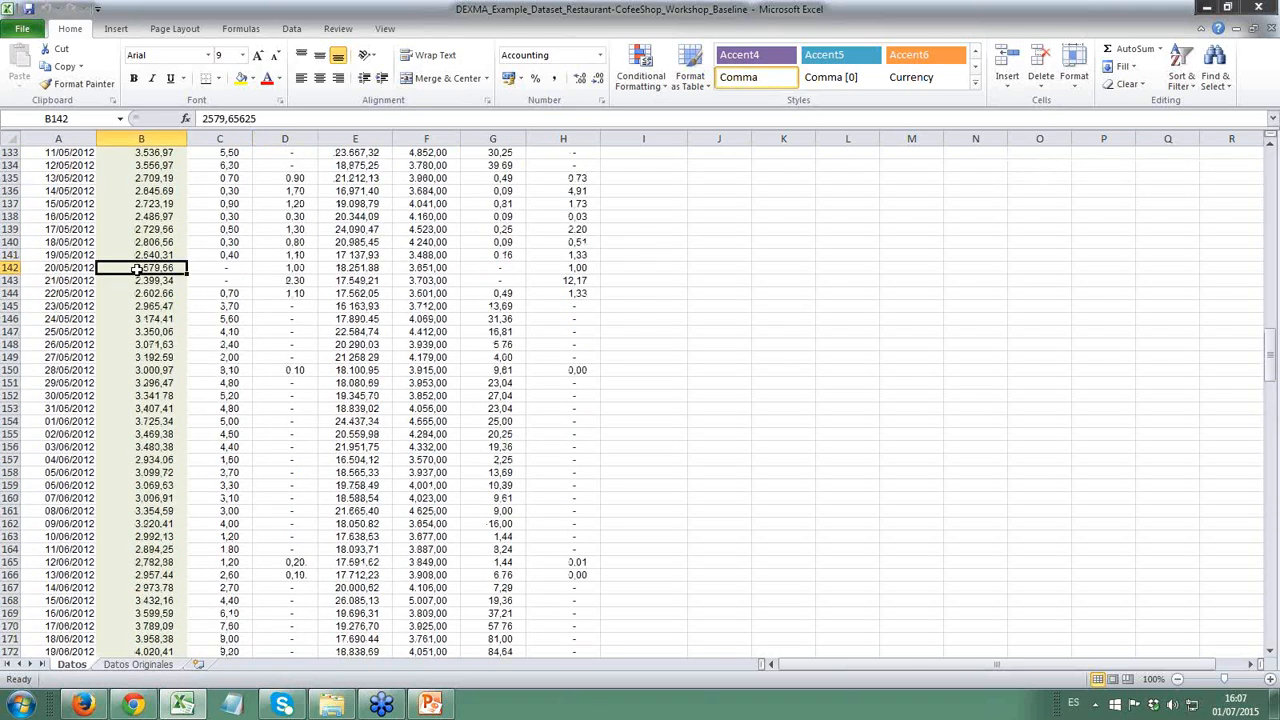
key("ctrl+Up")
key("Down")
key("ctrl+shift+Down")
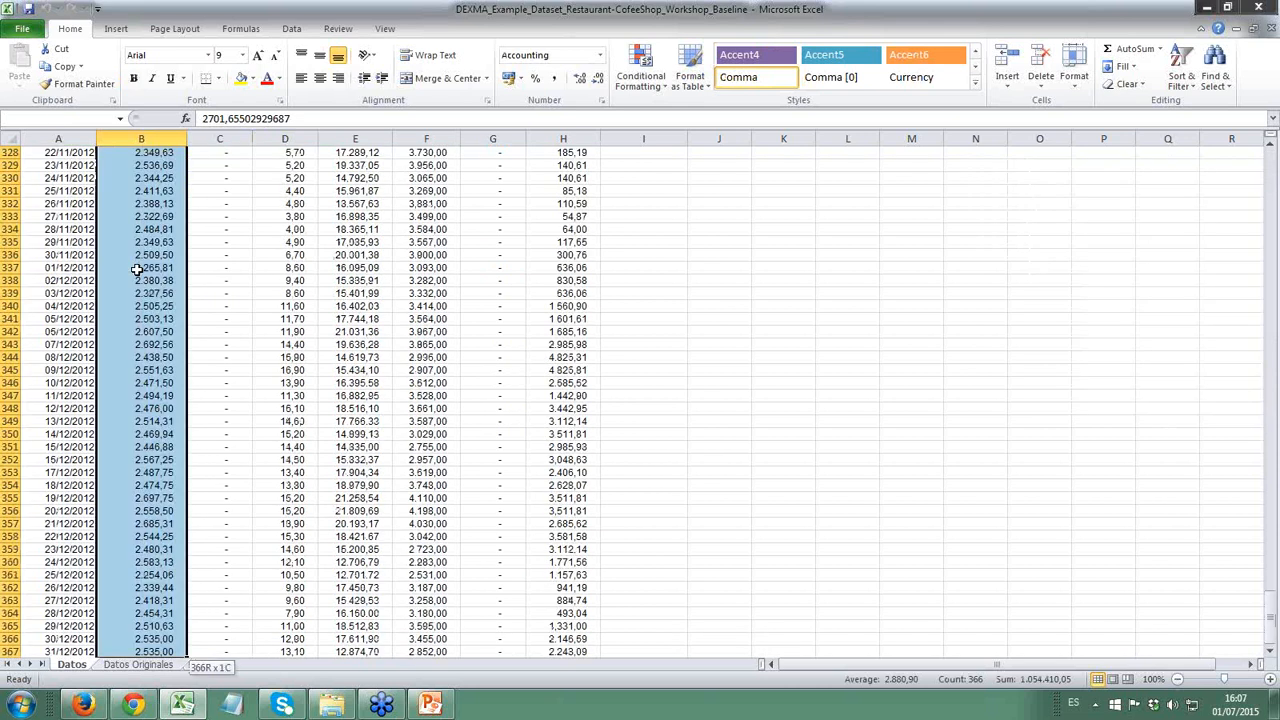
left_click(116, 28)
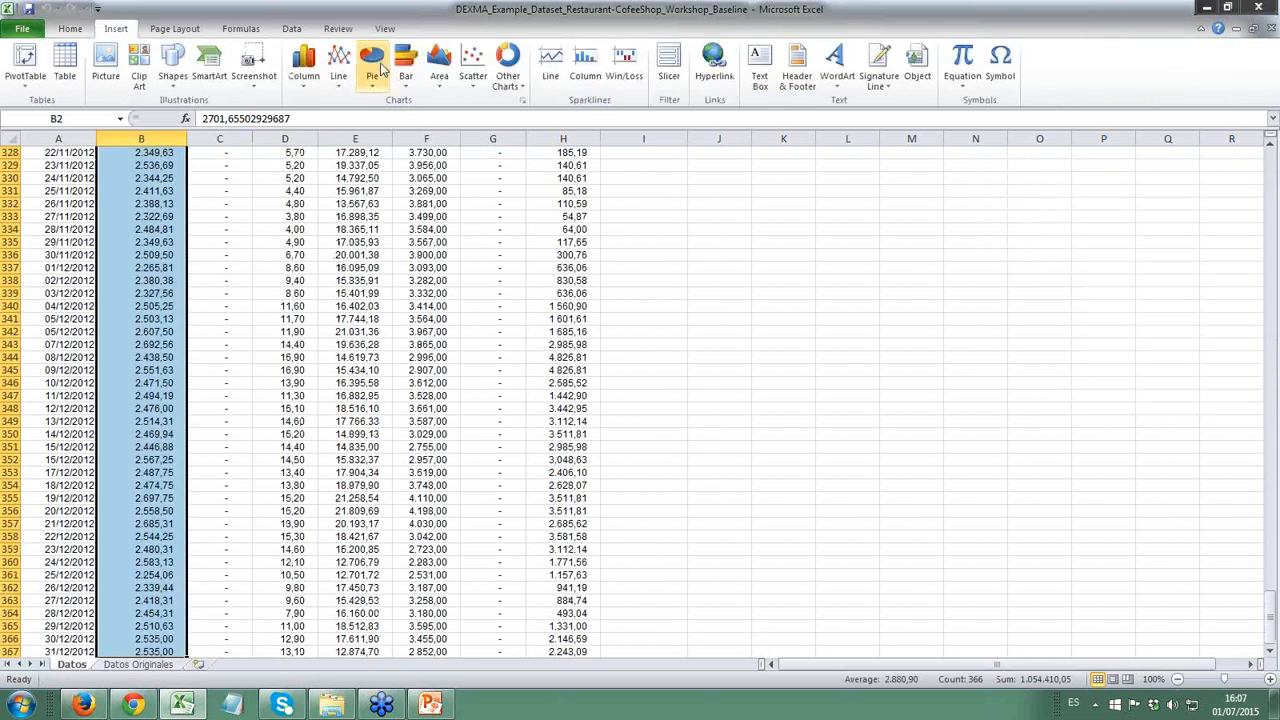
left_click(339, 65)
left_click(343, 132)
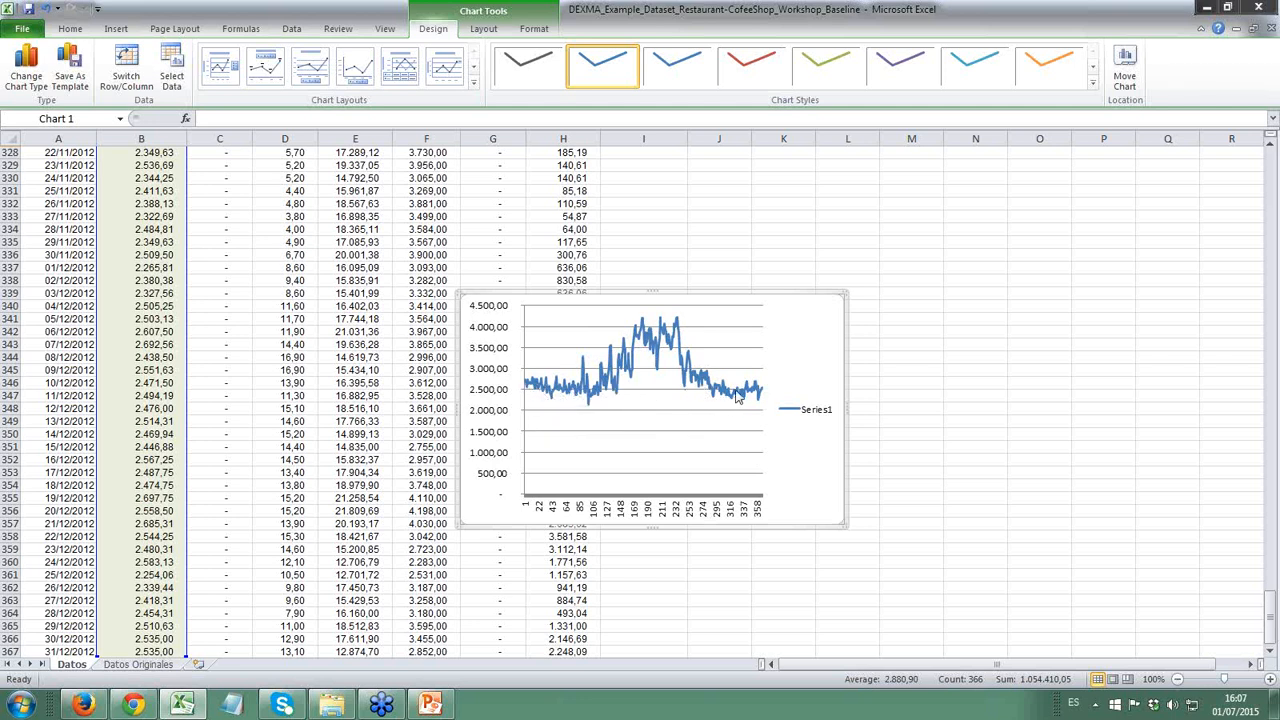
left_click_drag(846, 409, 984, 392)
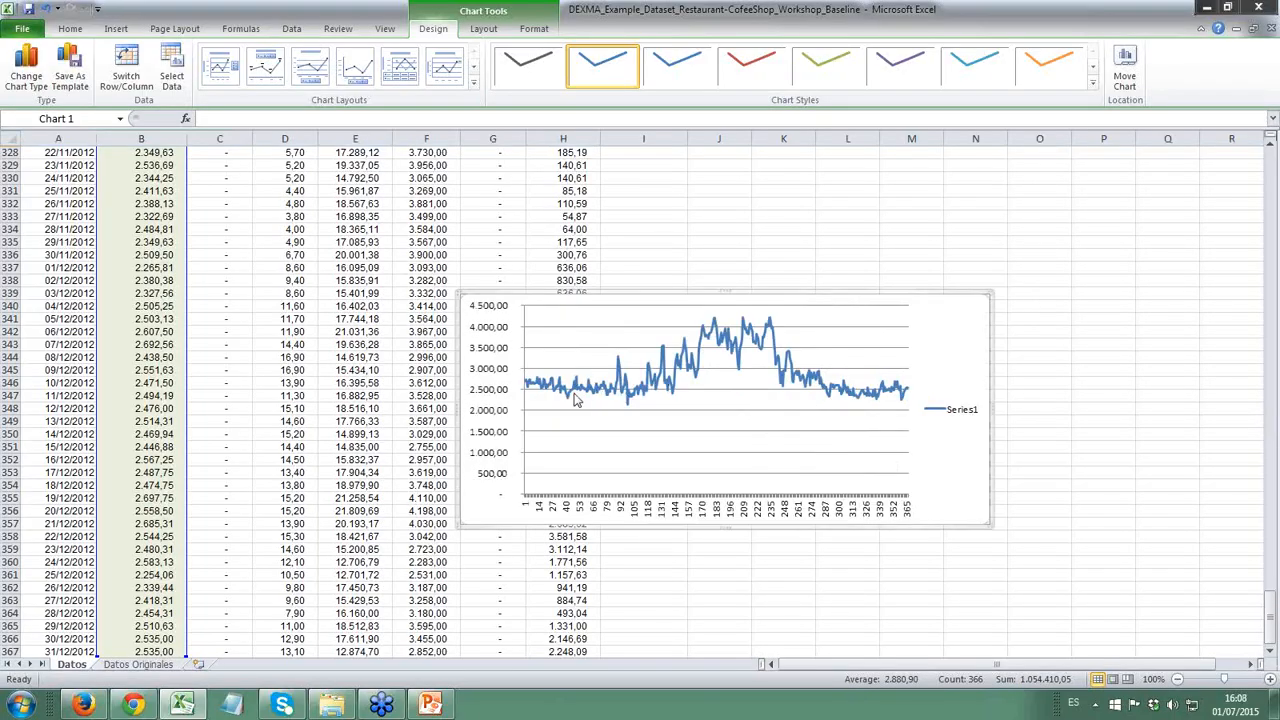
- Delete the energy line chart and deselect the energy column
mouse_move(576, 399)
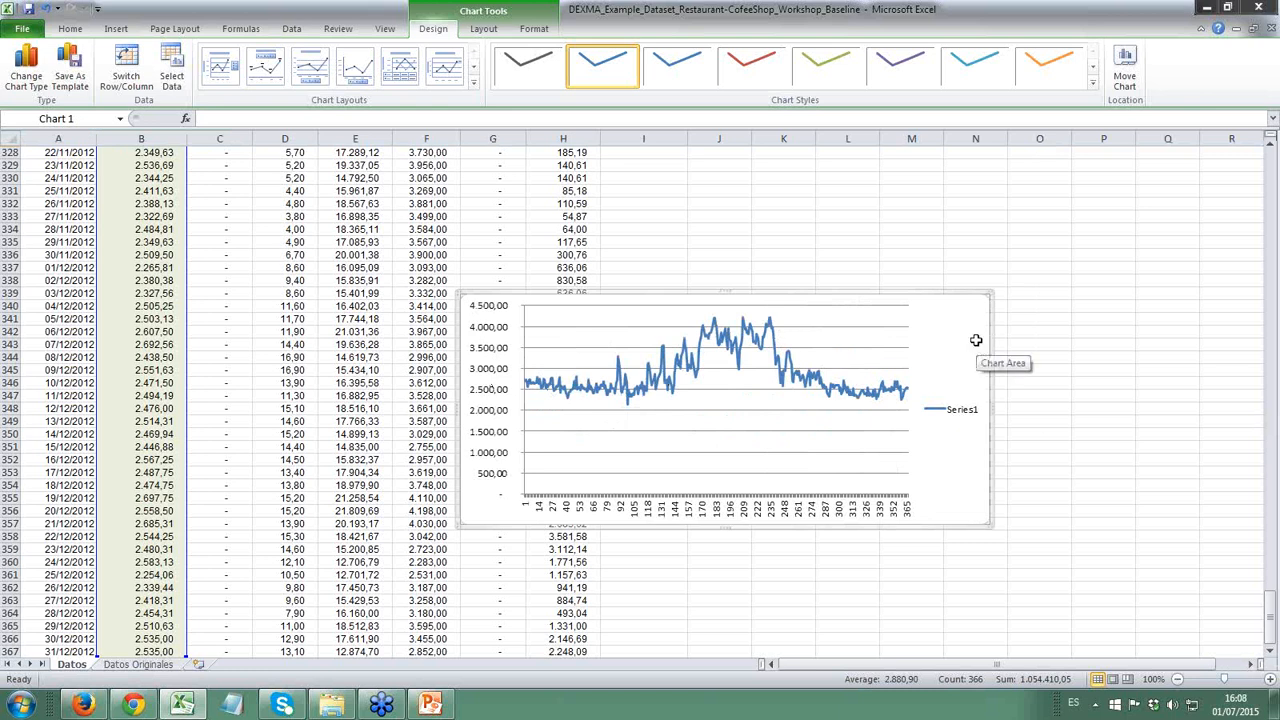
key("Delete")
scroll(218, 410, "up", 2)
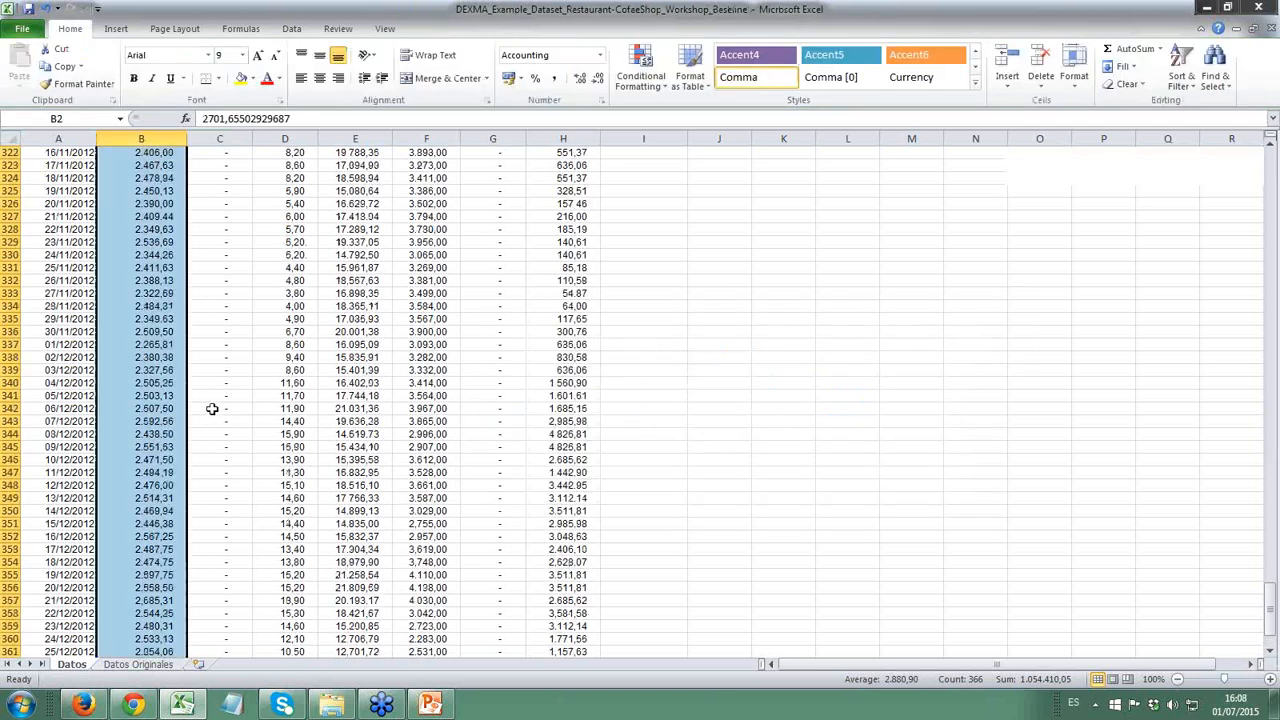
scroll(212, 408, "up", 8)
left_click(148, 331)
scroll(148, 331, "up", 5)
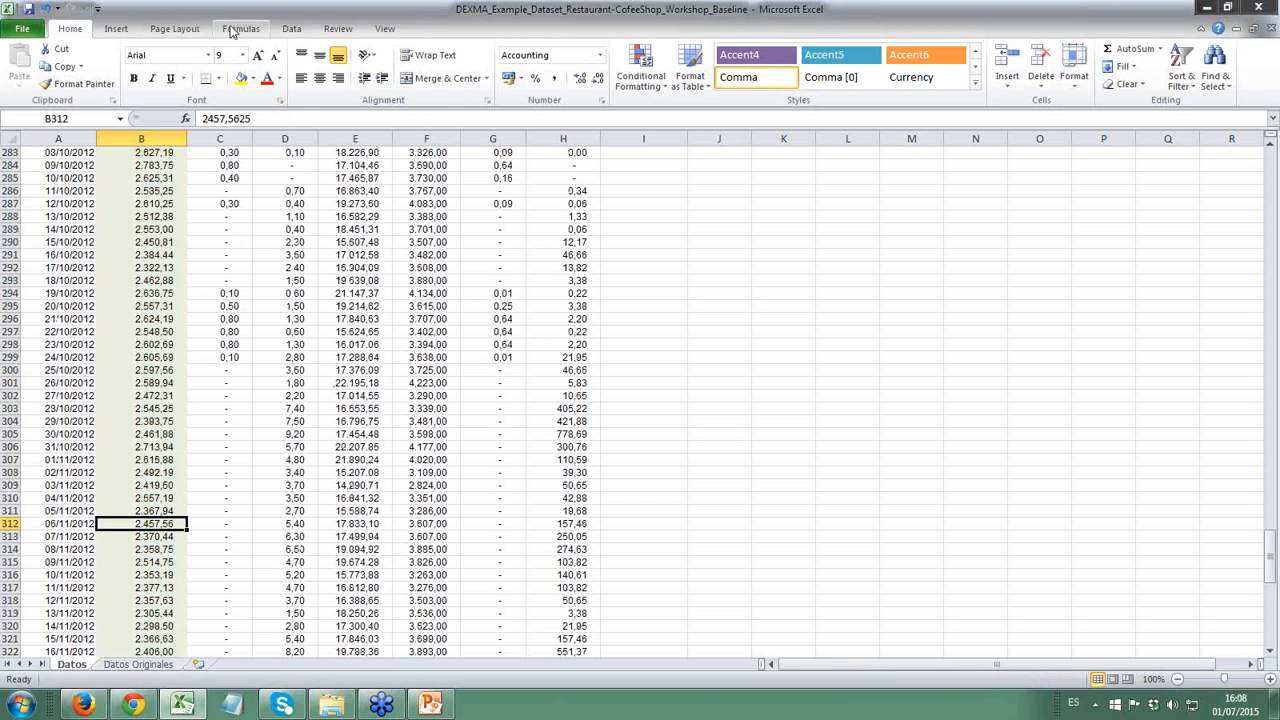
- Enable the Analysis ToolPak add-in so the data analysis tools are available
left_click(291, 30)
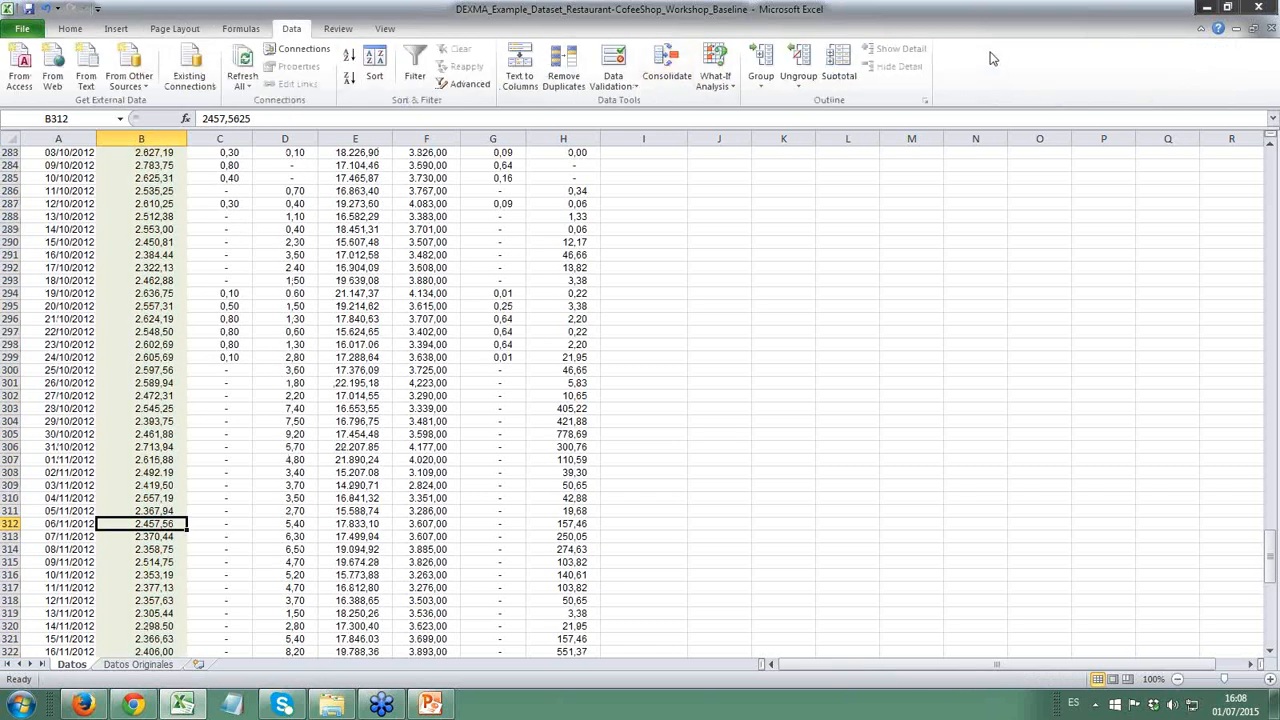
left_click(1047, 46)
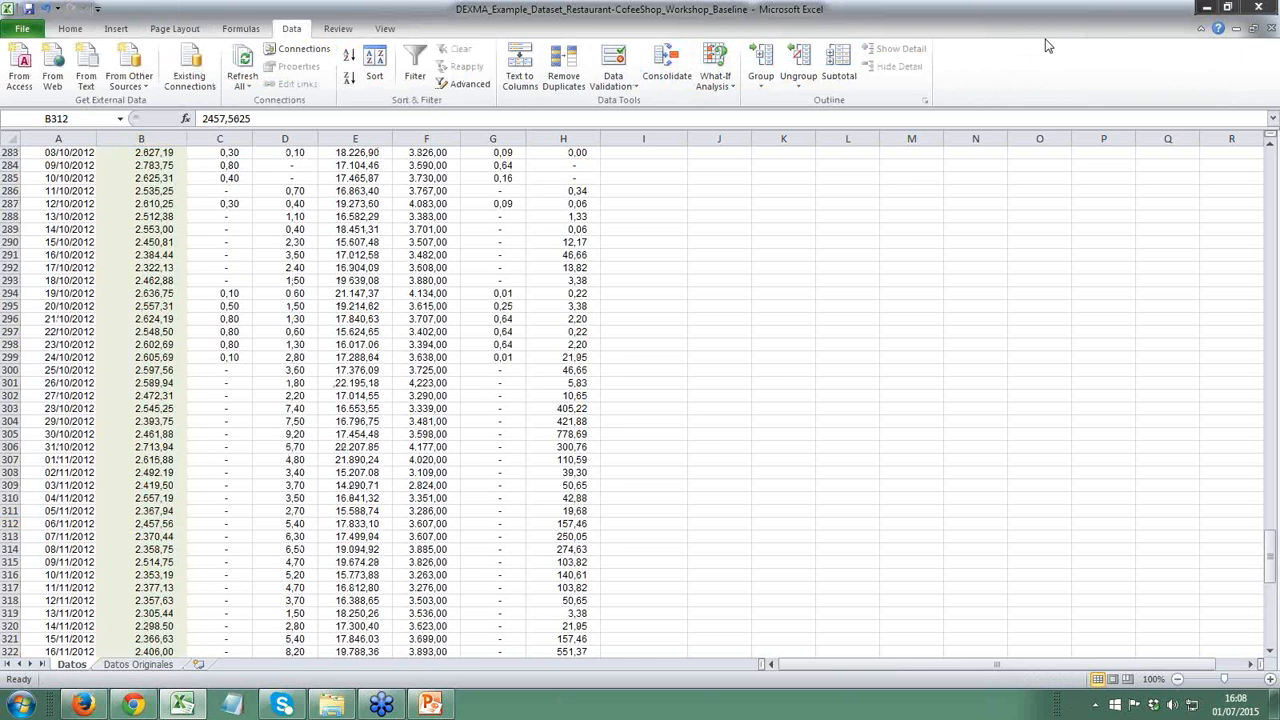
left_click(1047, 46)
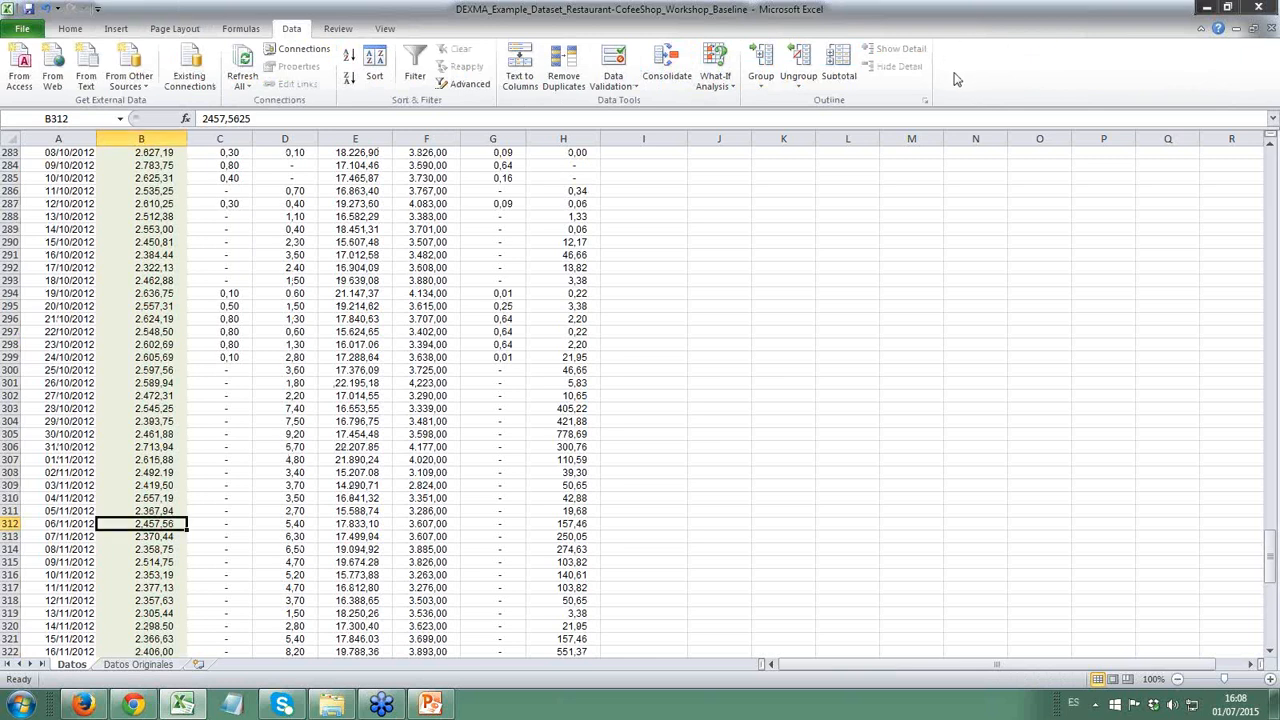
left_click(6, 30)
left_click(55, 330)
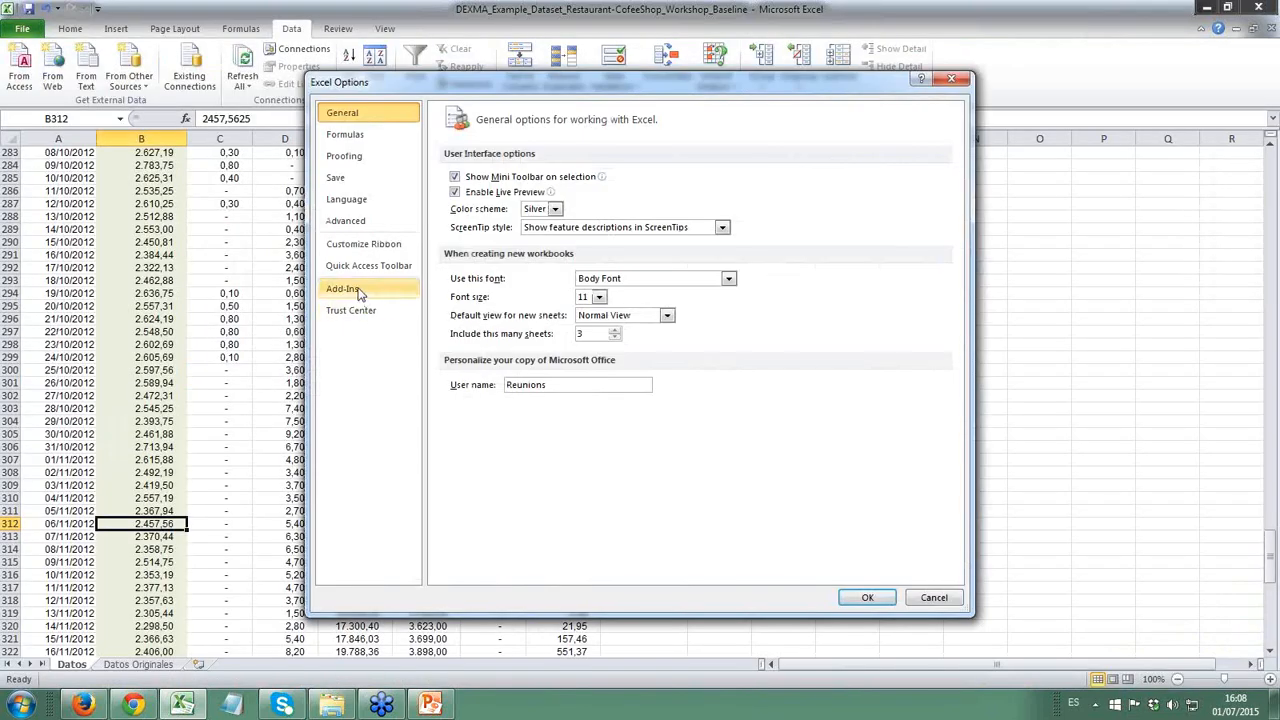
left_click(360, 290)
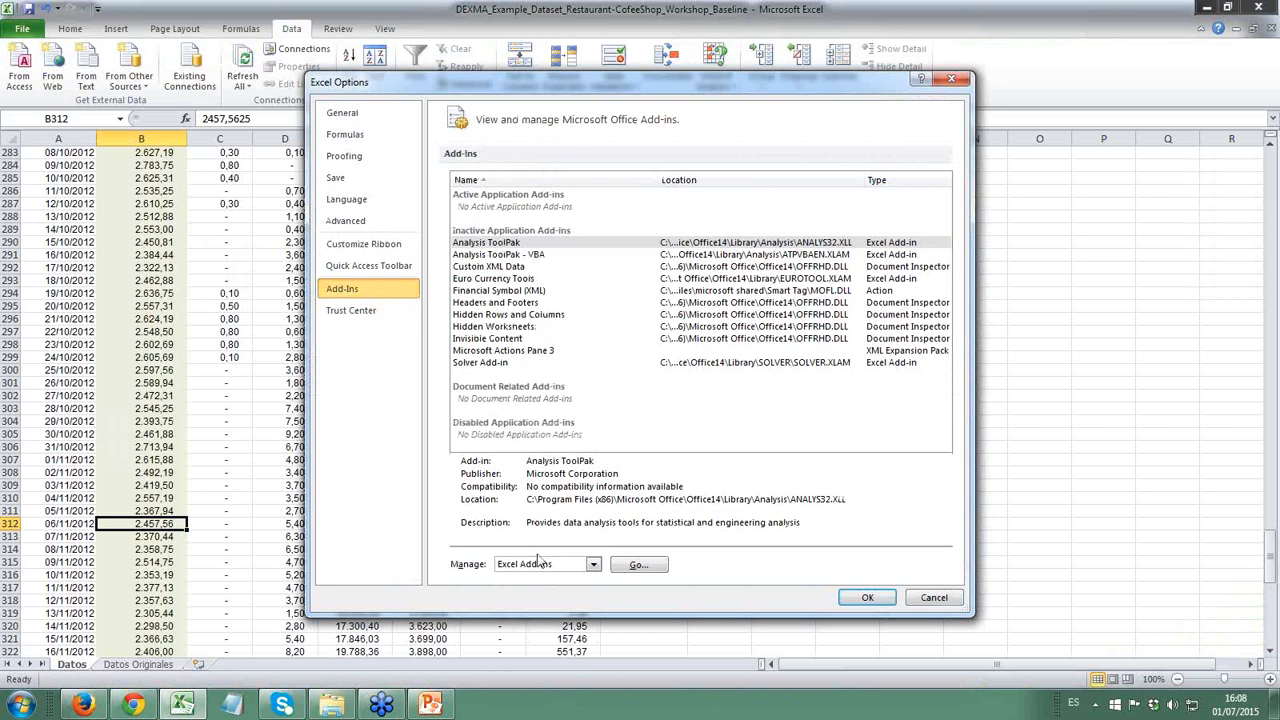
left_click(506, 255)
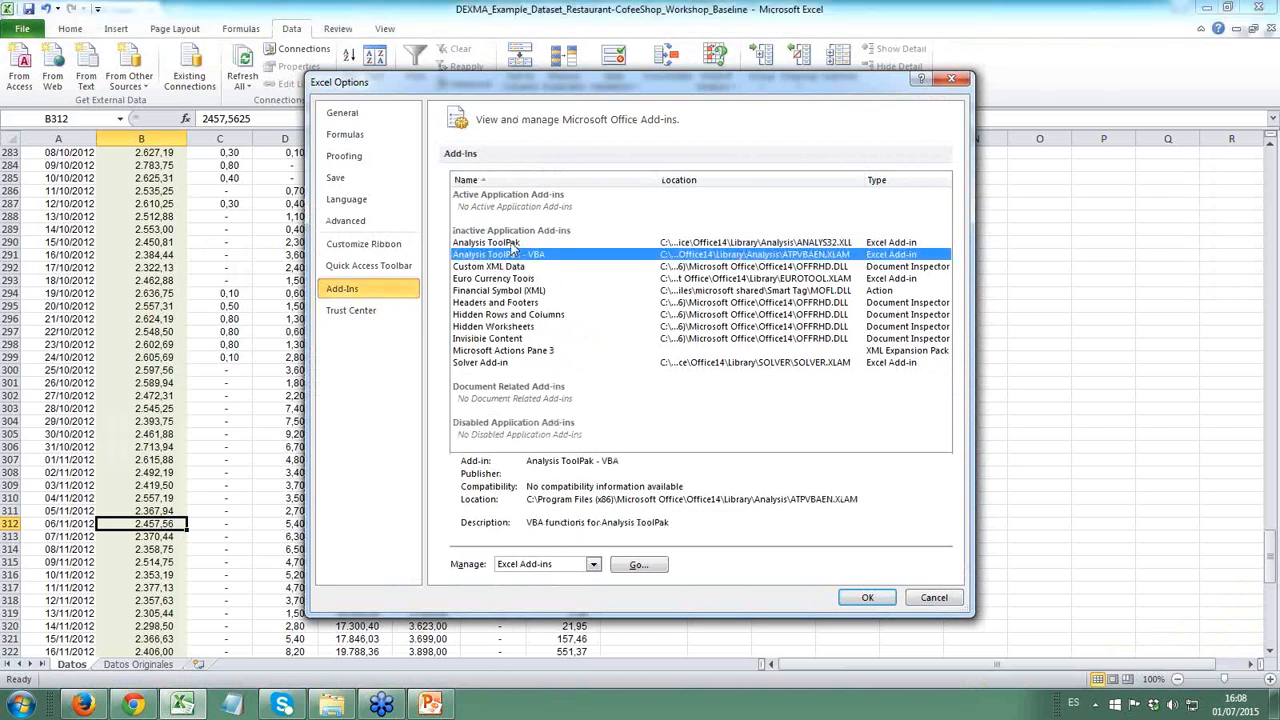
left_click(510, 243)
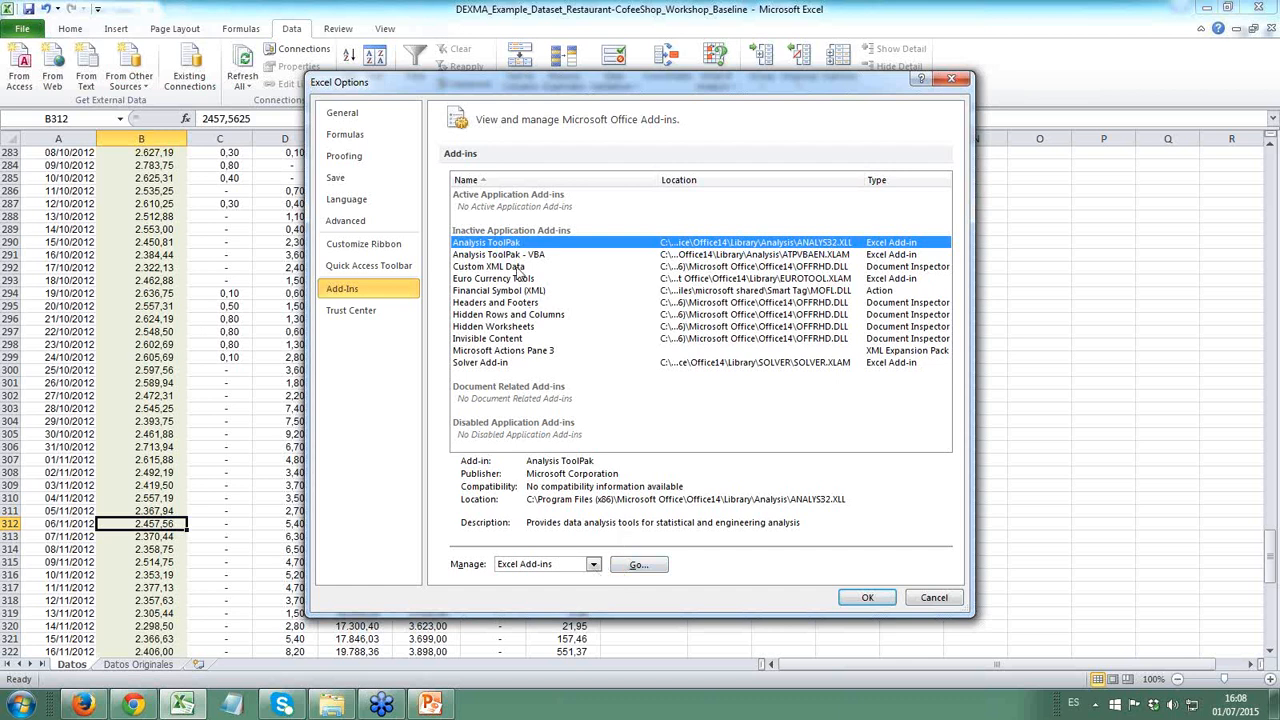
left_click(630, 565)
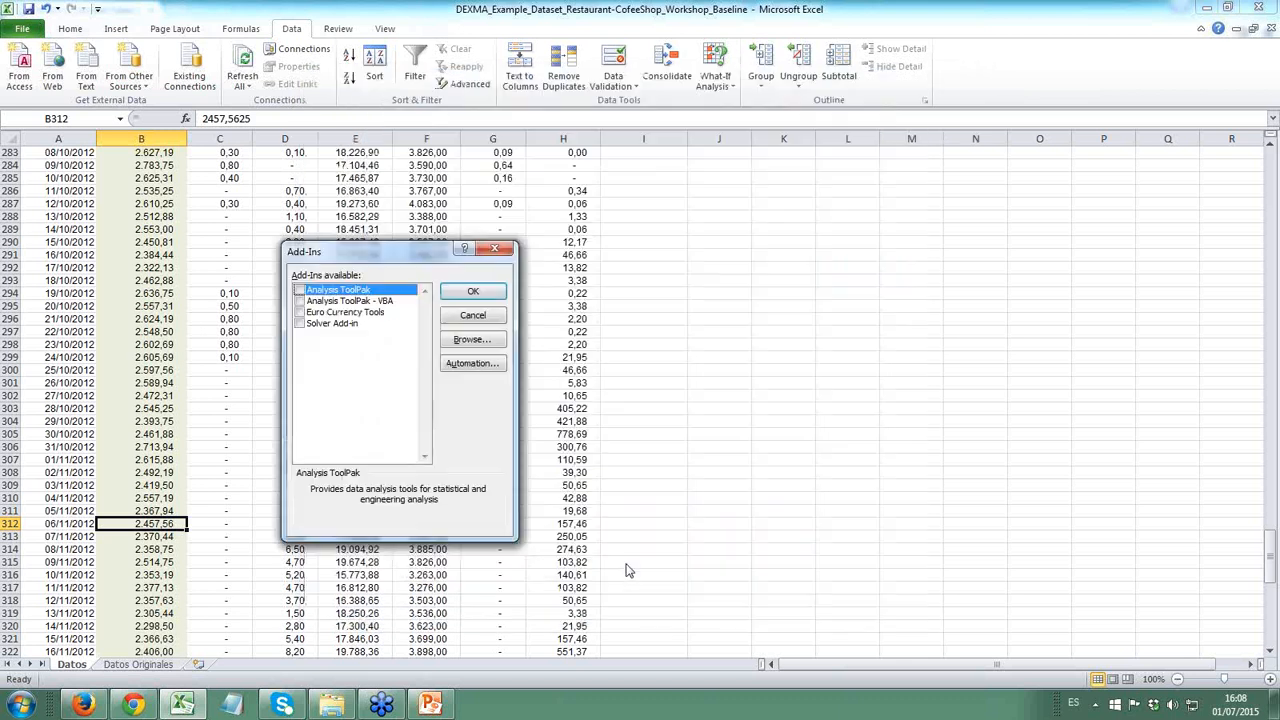
left_click(298, 291)
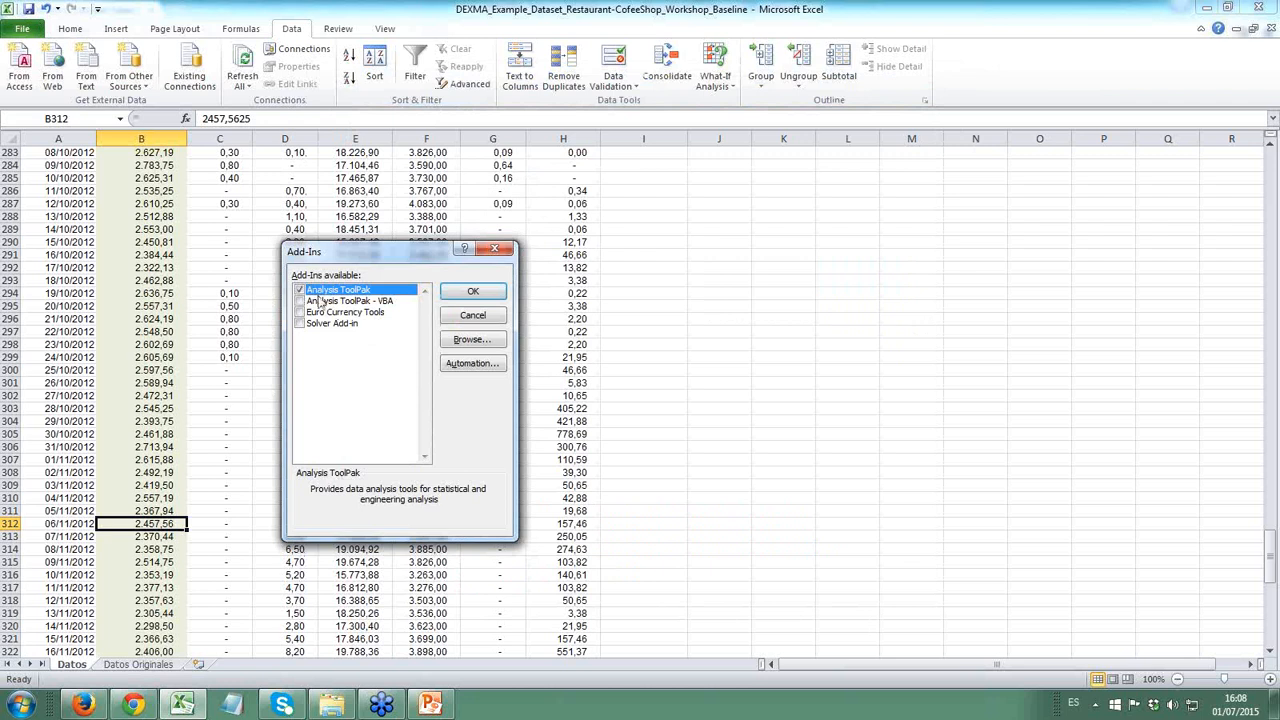
left_click(474, 292)
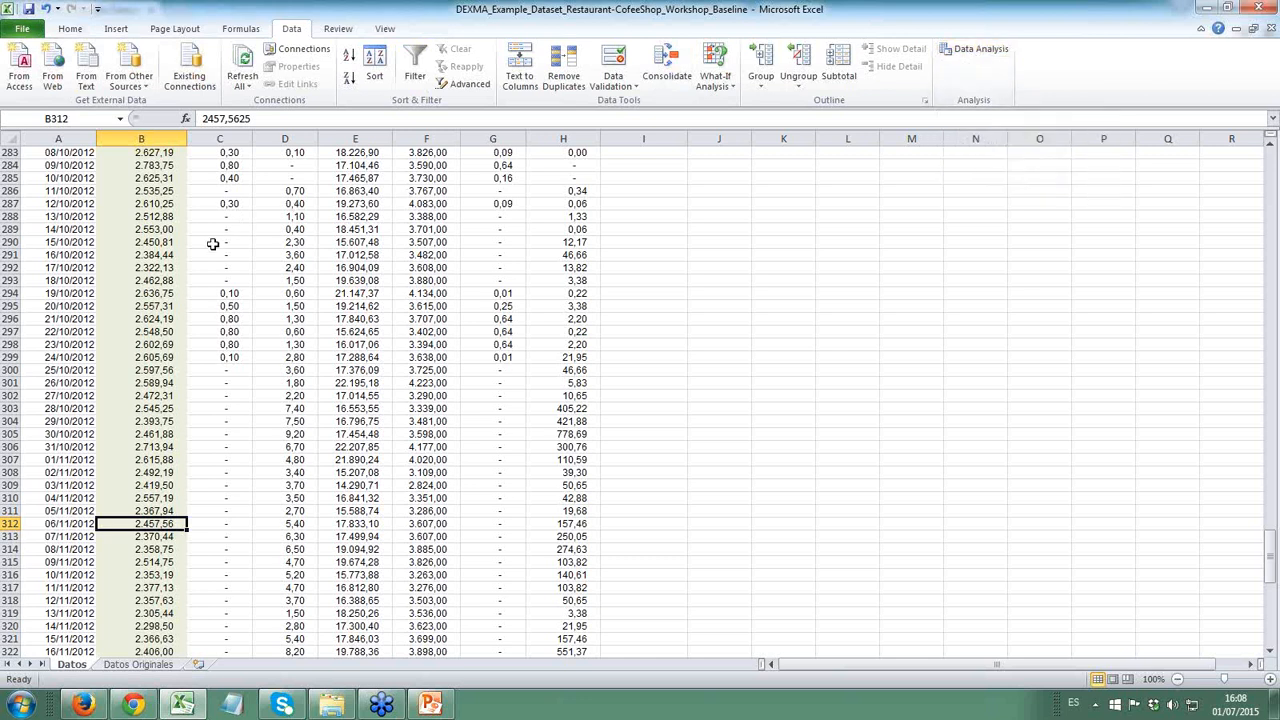
- Review the Energy [kWh] column and the explanatory variable columns CDD through HDD^2 from the first rows of the Datos sheet
left_click(170, 255)
key("ctrl+Up")
key("Down")
key("Left")
key("Up")
key("Right")
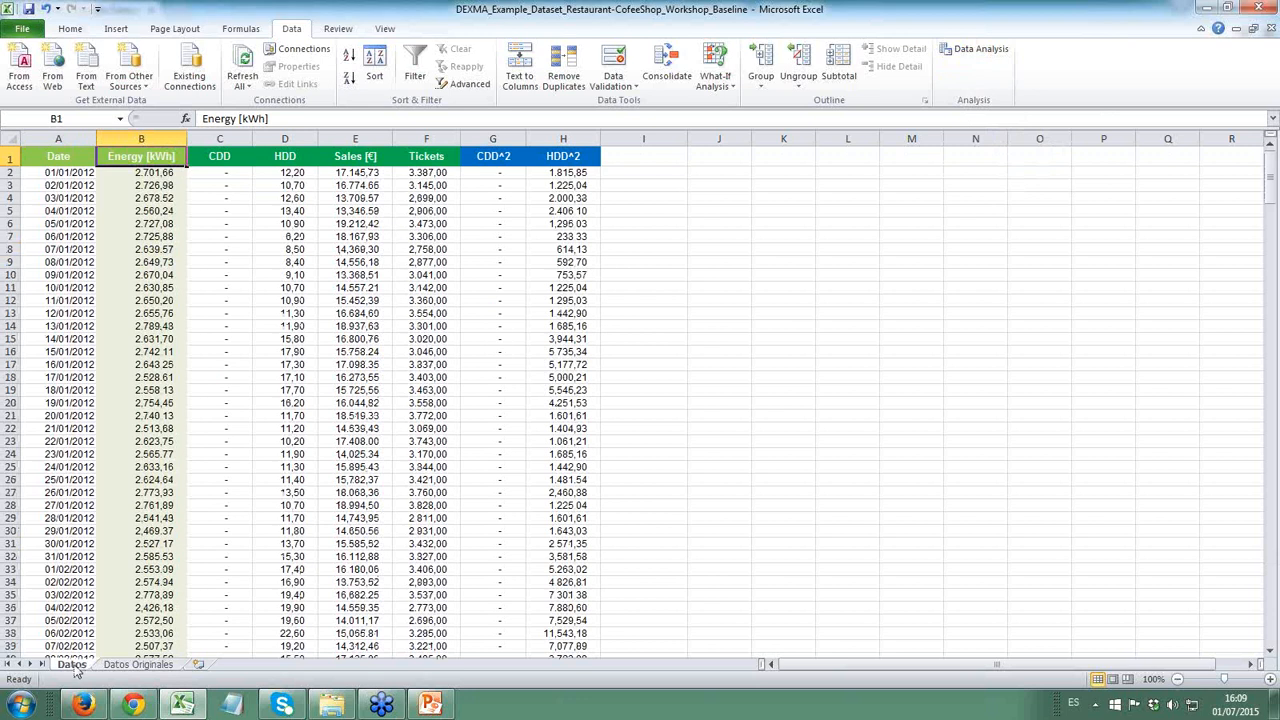
left_click_drag(124, 178, 138, 432)
left_click(138, 432)
left_click_drag(226, 174, 535, 478)
left_click(504, 504)
left_click(379, 492)
left_click(345, 427)
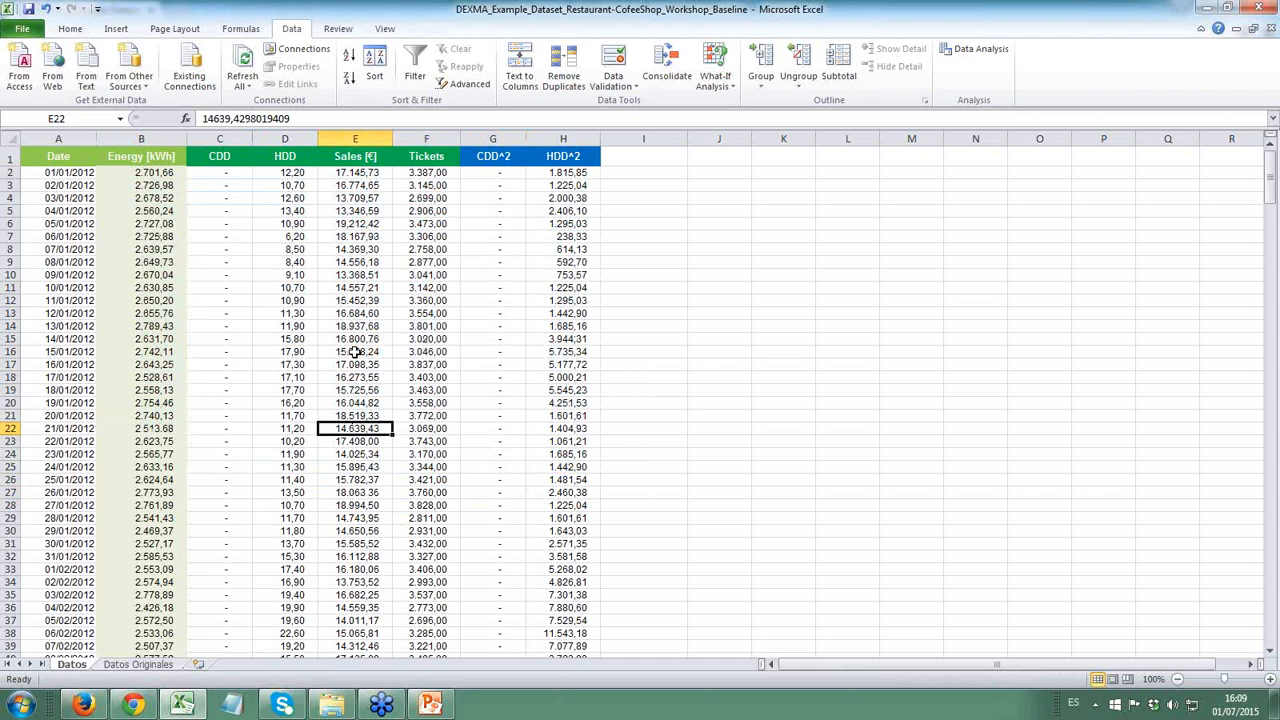
left_click(347, 210)
left_click(195, 186)
left_click(216, 173)
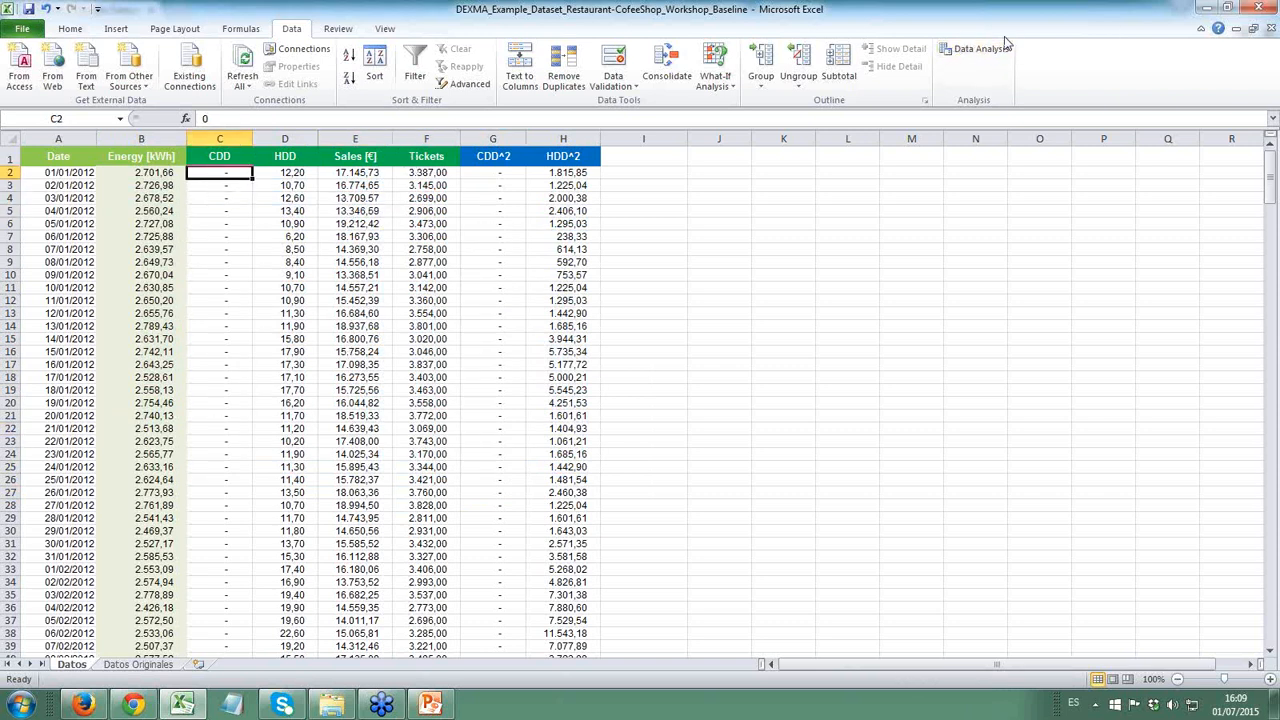
- Start a Regression analysis and set its input Y range to the Energy [kWh] column, B1:B367, including the header
left_click(975, 49)
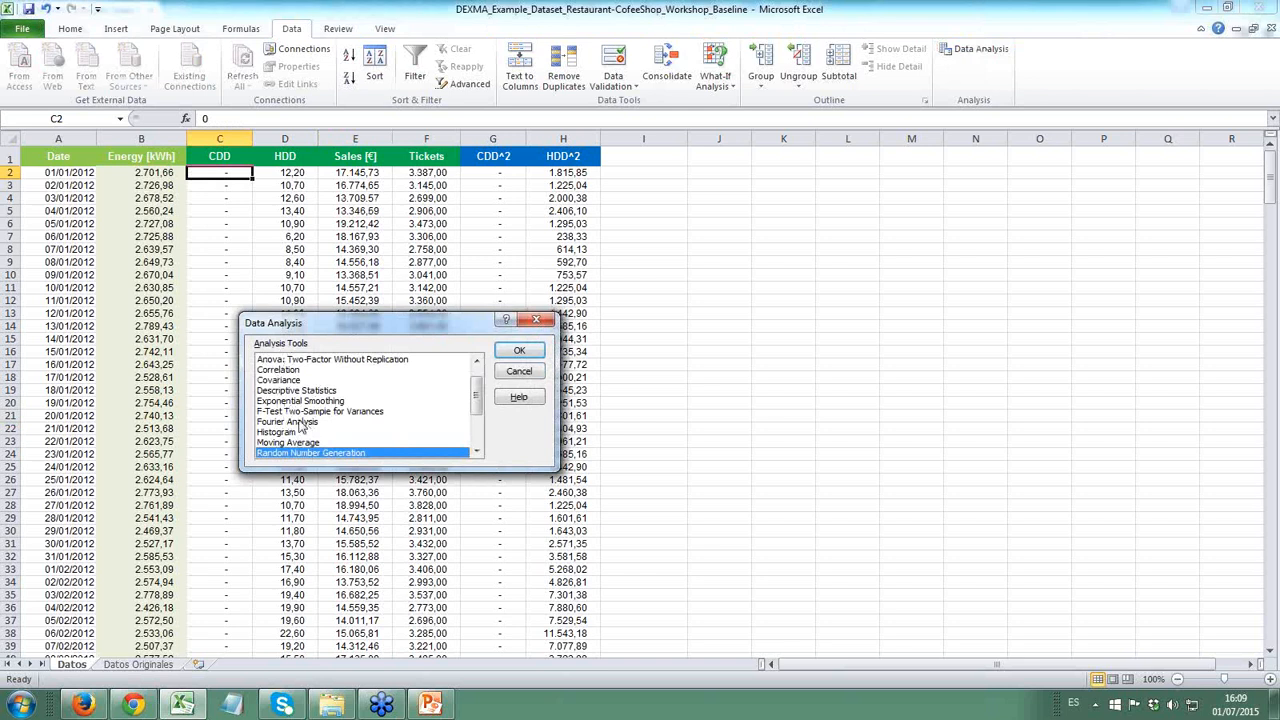
scroll(296, 416, "down", 3)
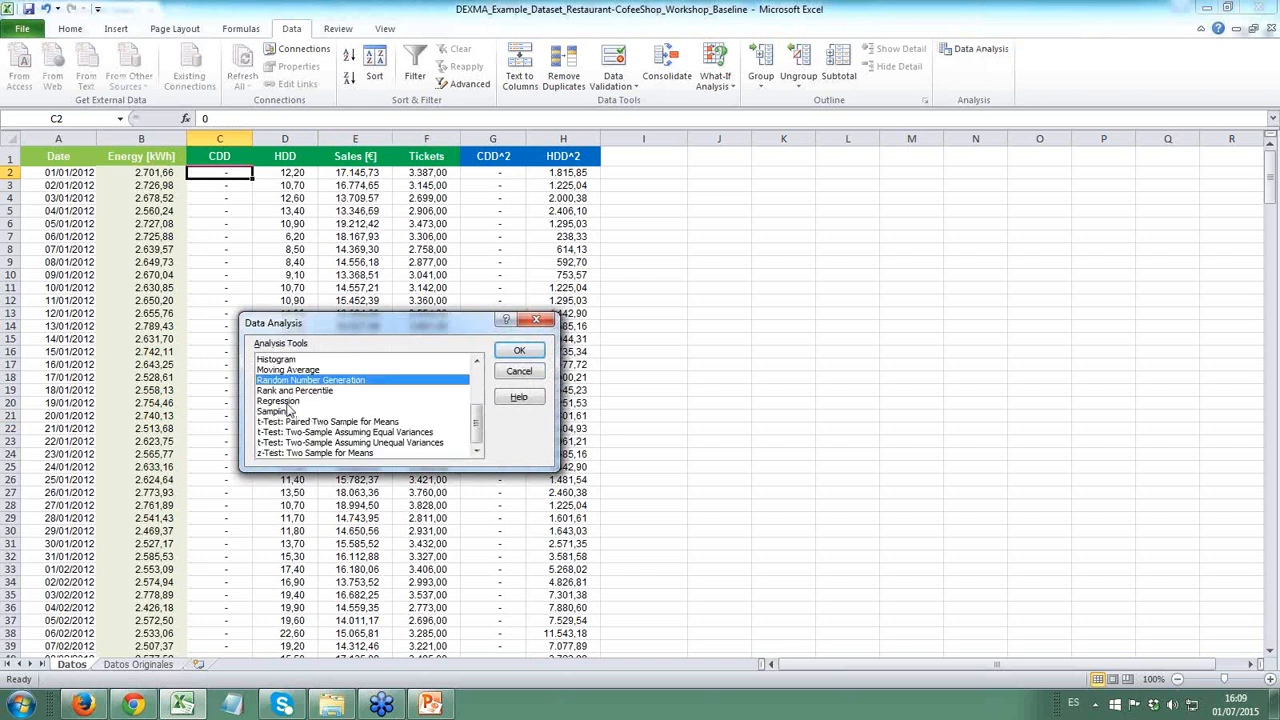
left_click(286, 402)
left_click(521, 352)
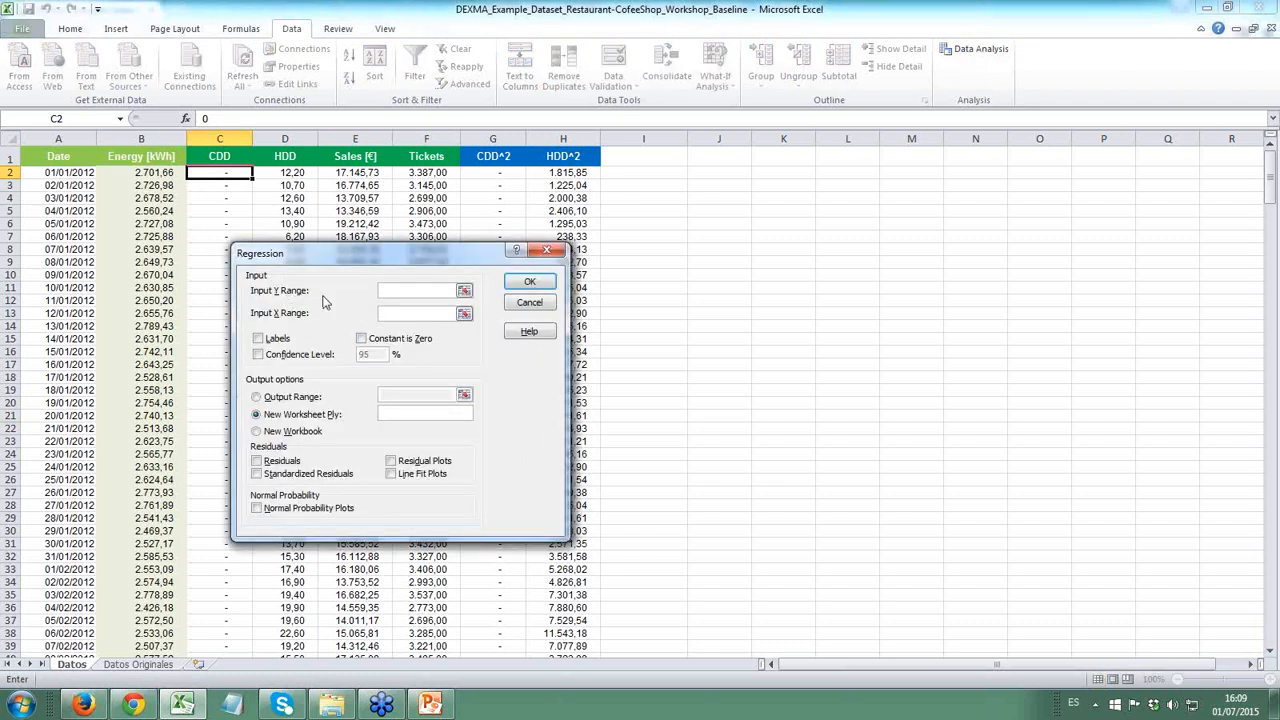
left_click(142, 157)
key("ctrl+shift+Down")
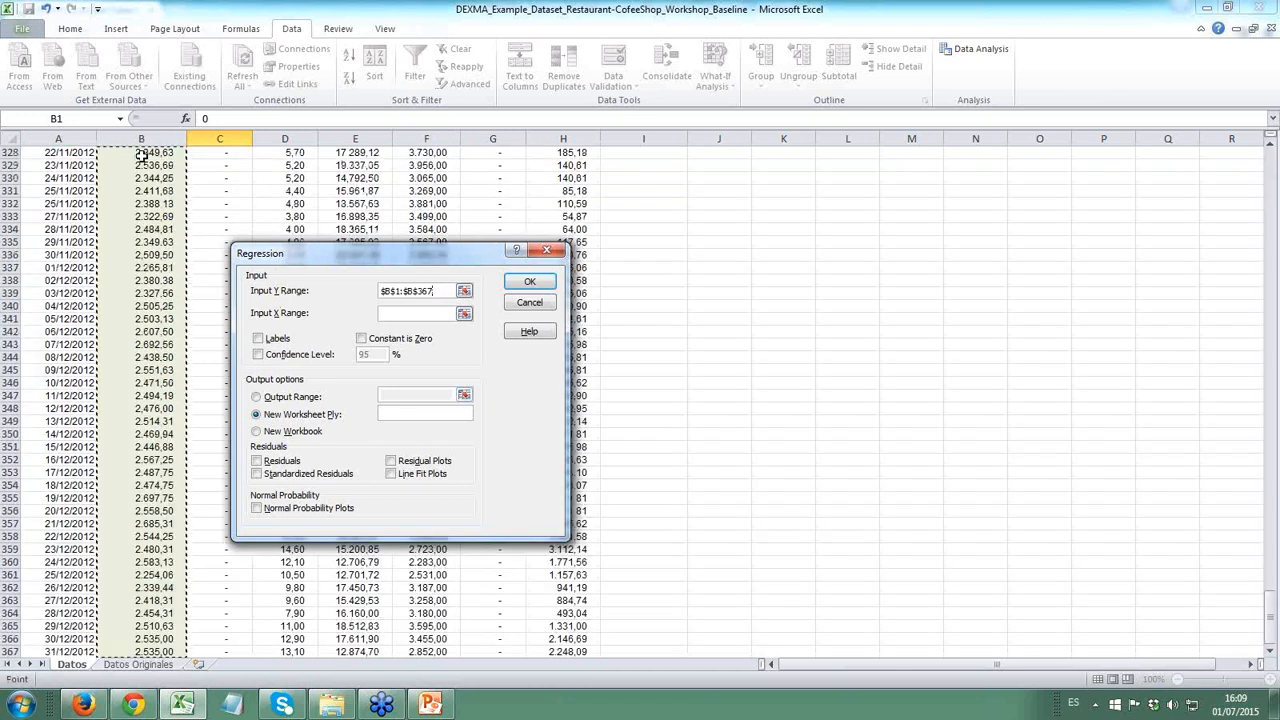
scroll(137, 390, "down", 2)
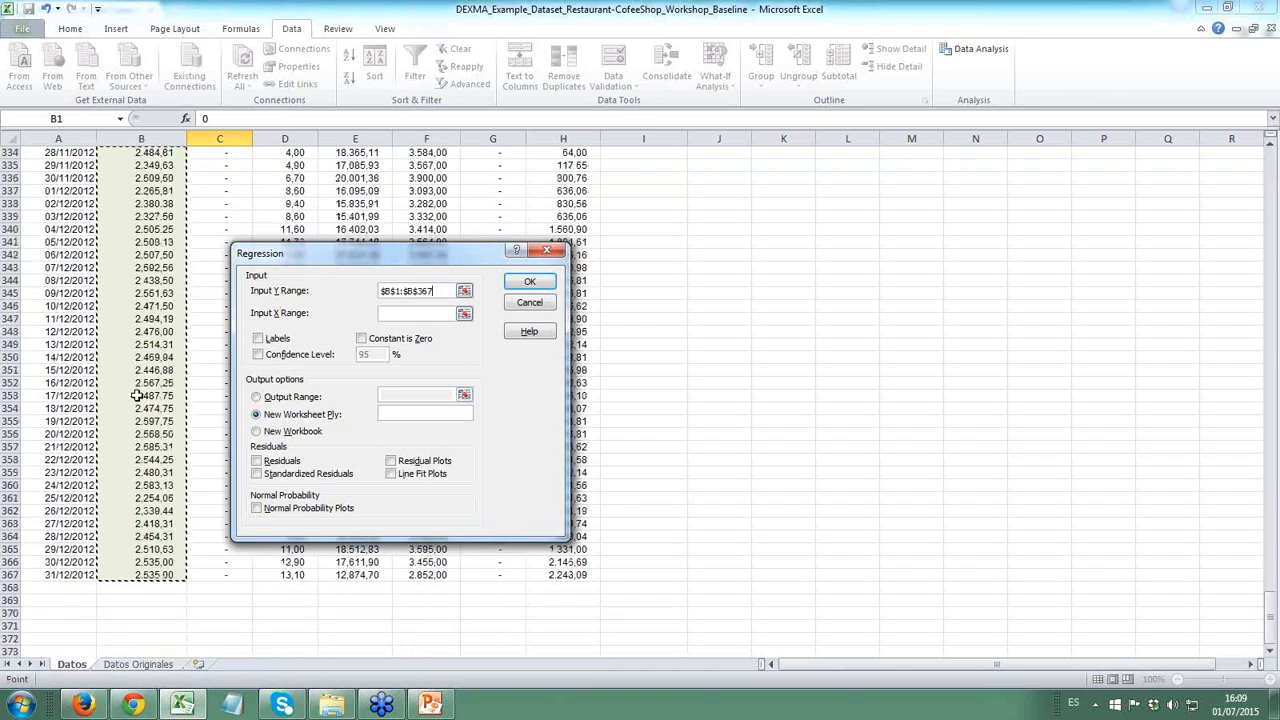
scroll(137, 396, "up", 11)
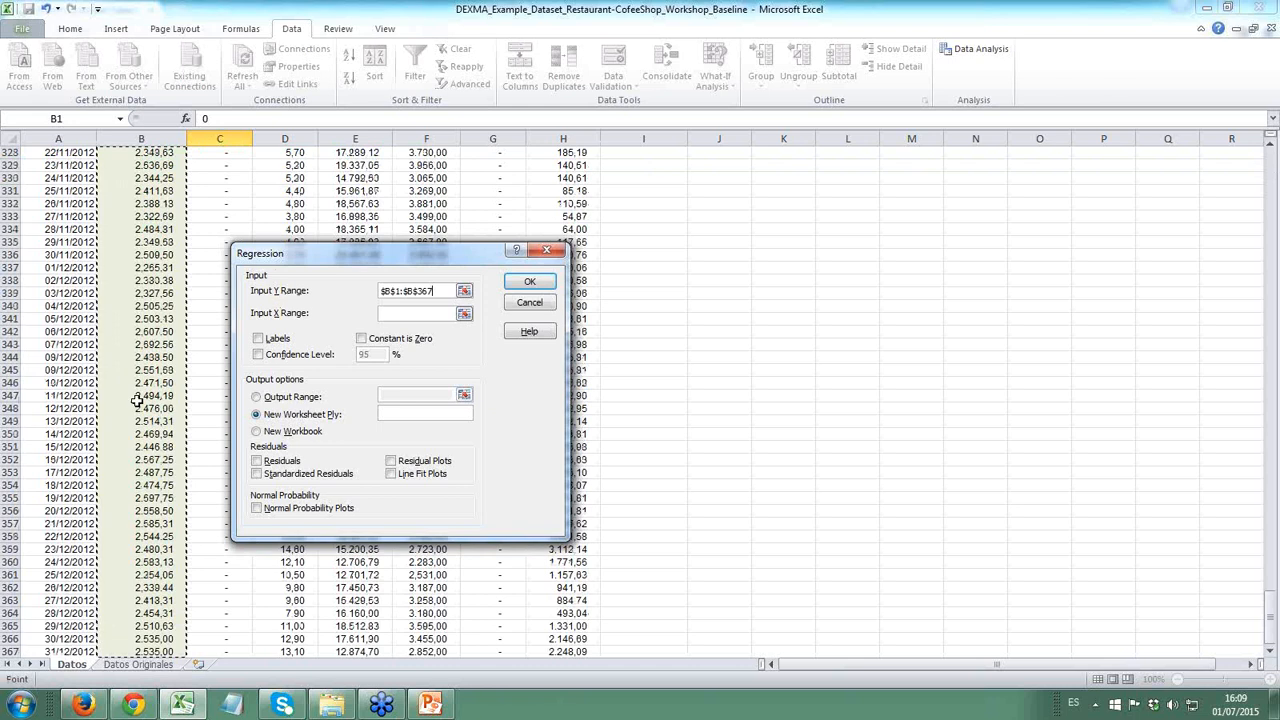
- Set the regression's input X range to C1:H367 with labels included, and output the results to a new worksheet
left_click(464, 314)
left_click(215, 333)
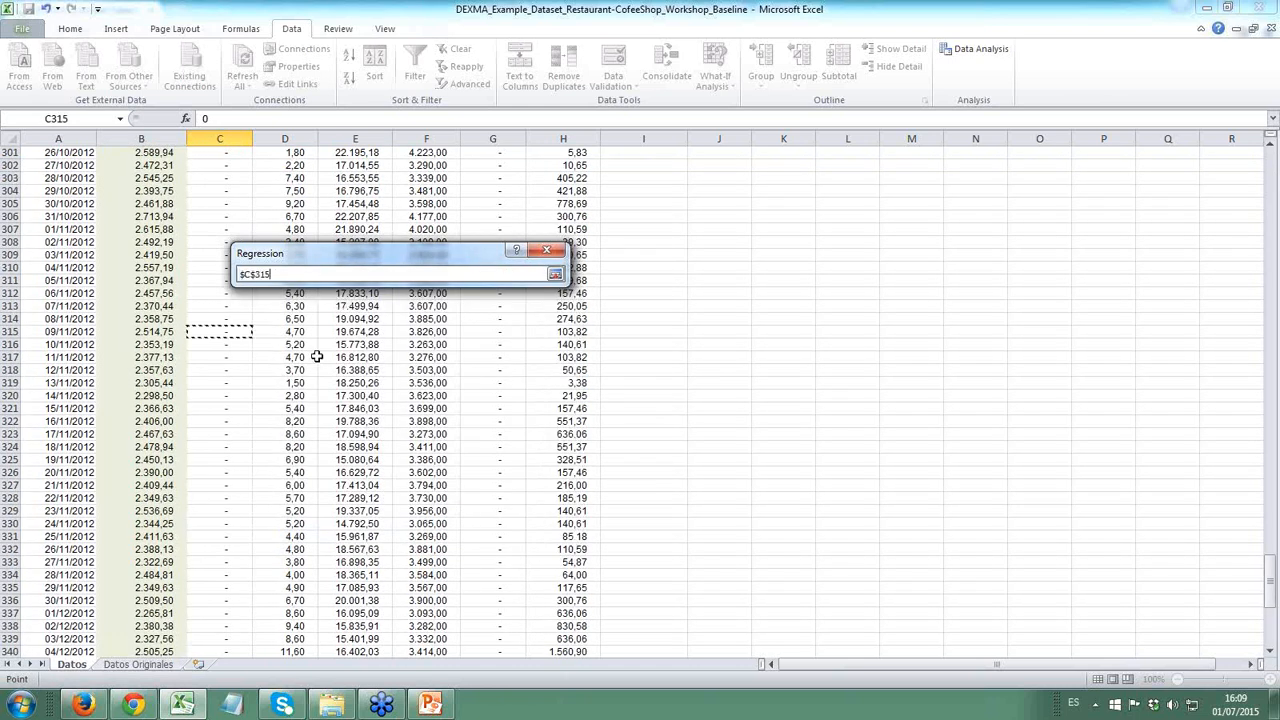
key("ctrl+Up")
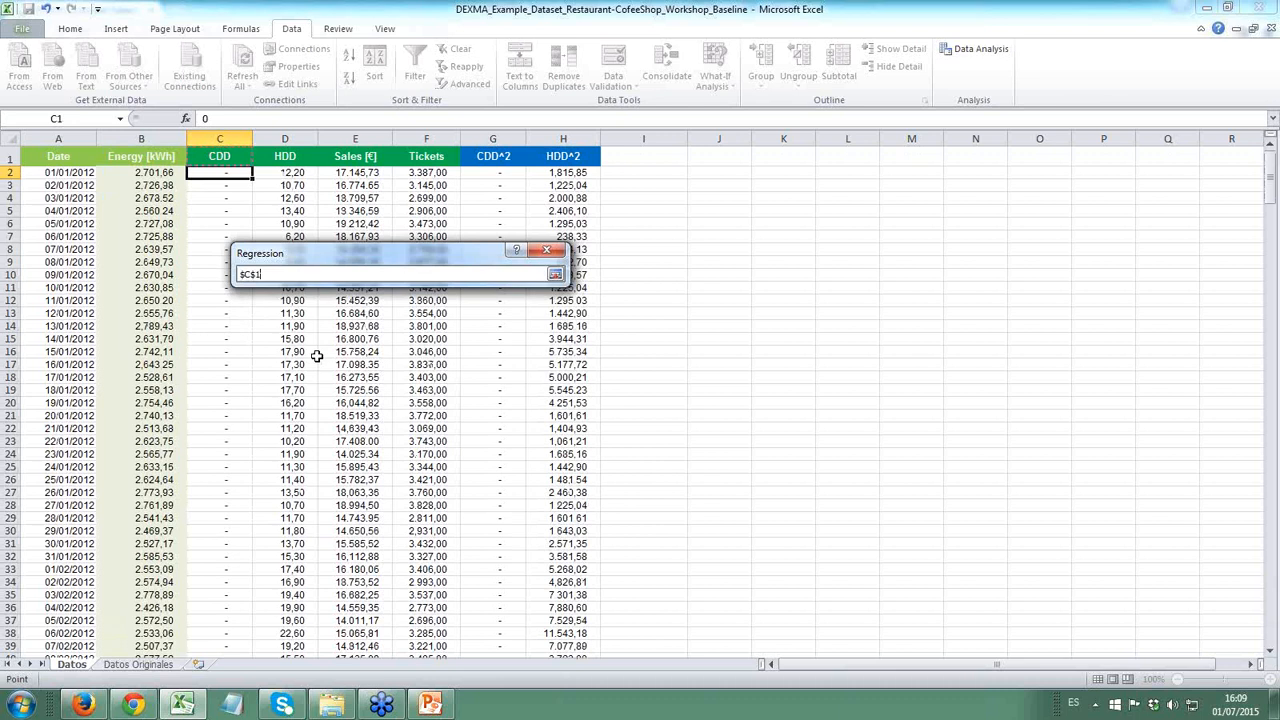
key("shift+Right")
key("shift+Right")
key("ctrl+shift+Down")
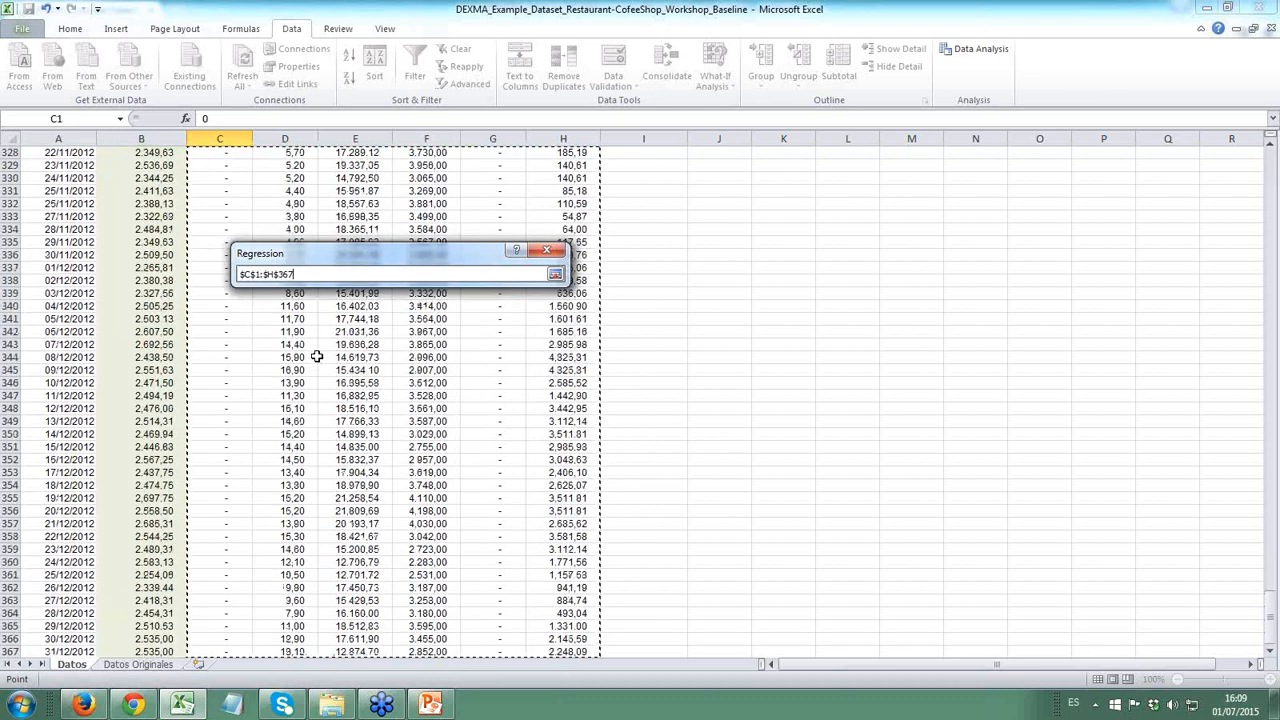
left_click(555, 275)
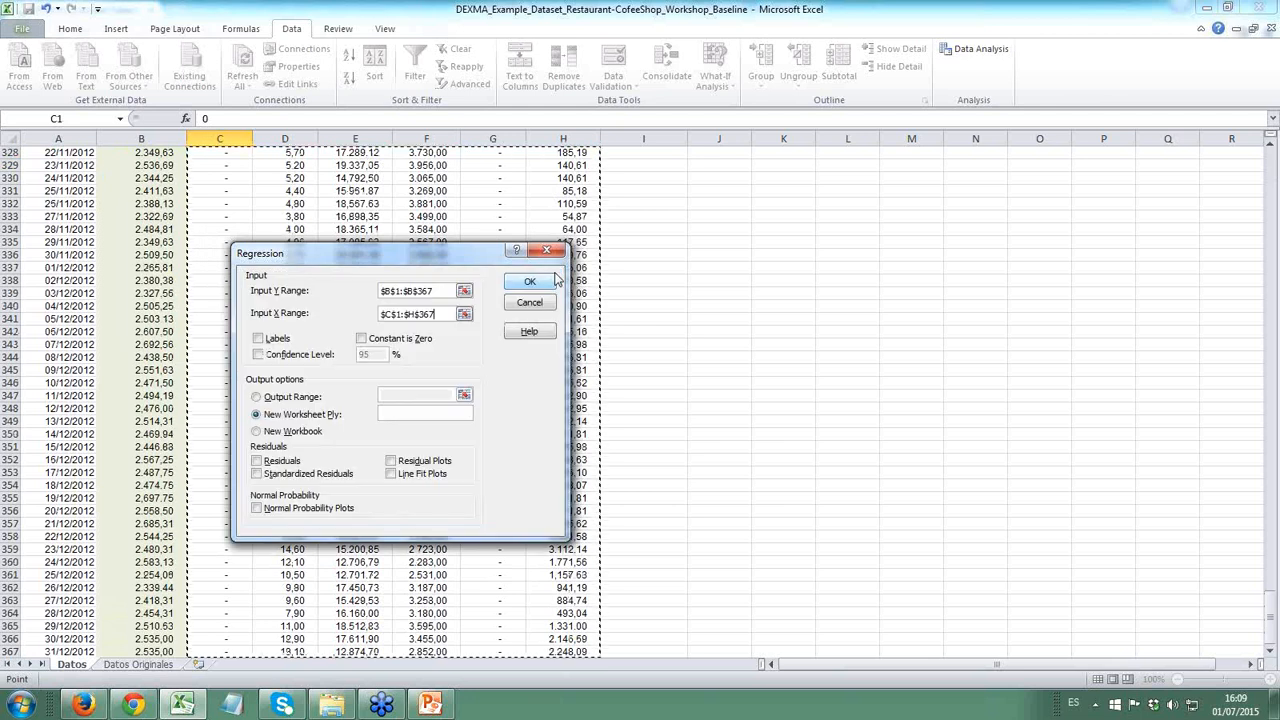
left_click(258, 340)
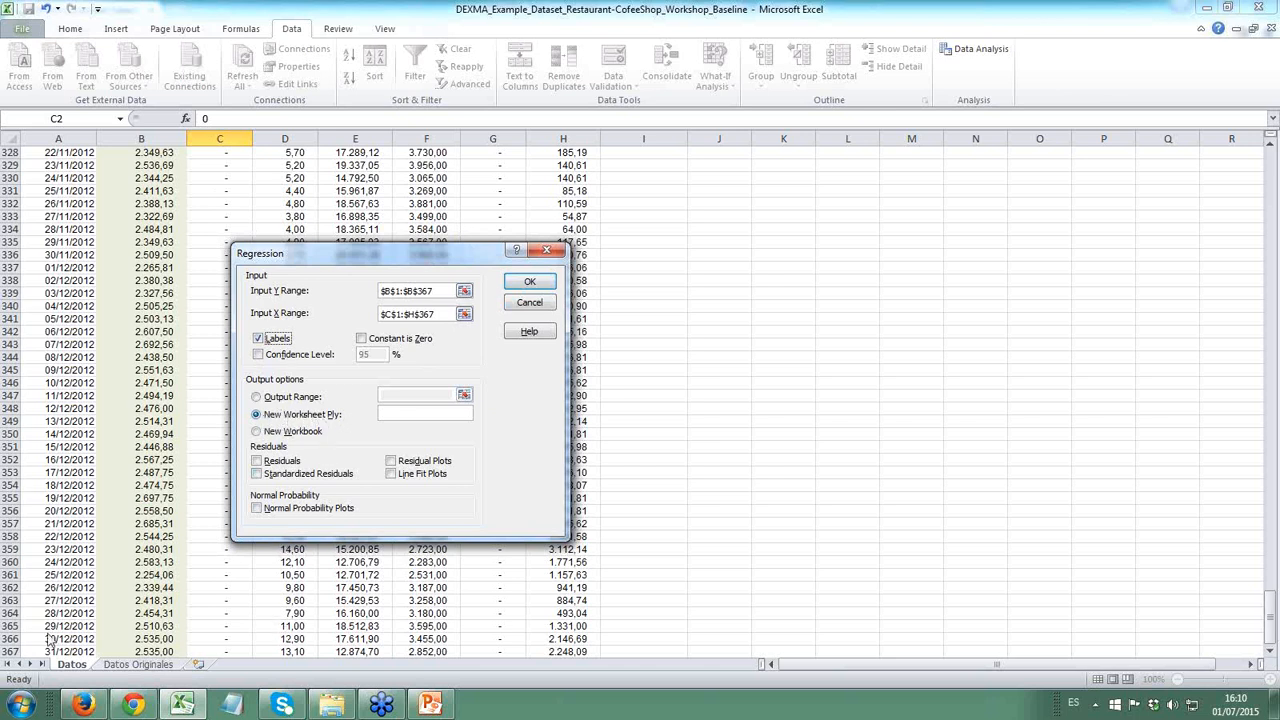
left_click(527, 284)
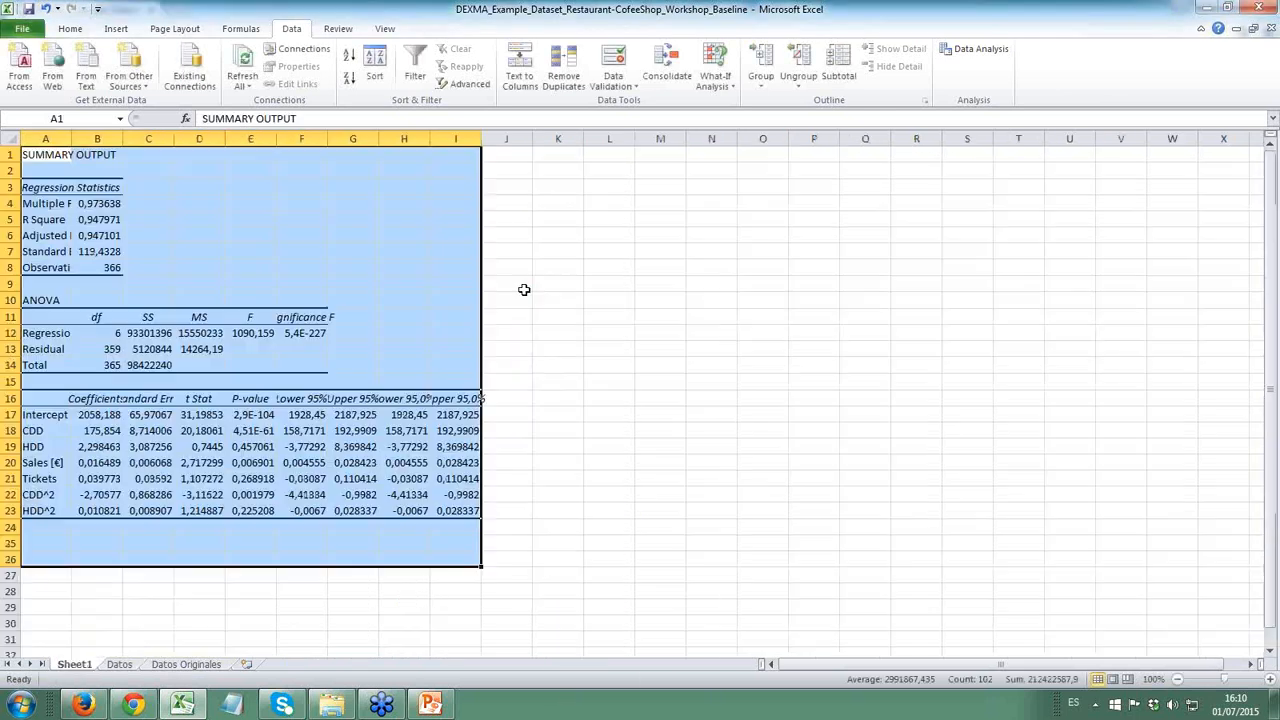
- Widen columns A, B and C of the regression output so their labels and values are fully readable
left_click(170, 321)
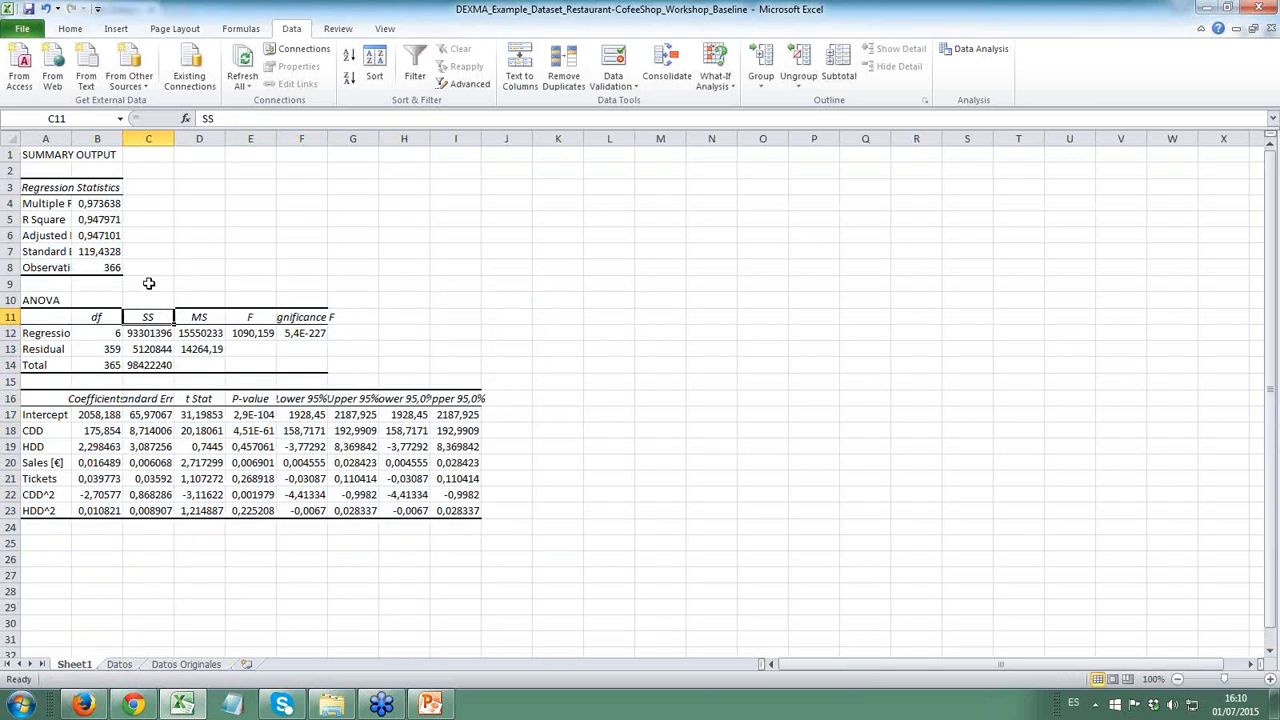
left_click_drag(120, 140, 183, 140)
left_click_drag(69, 140, 120, 140)
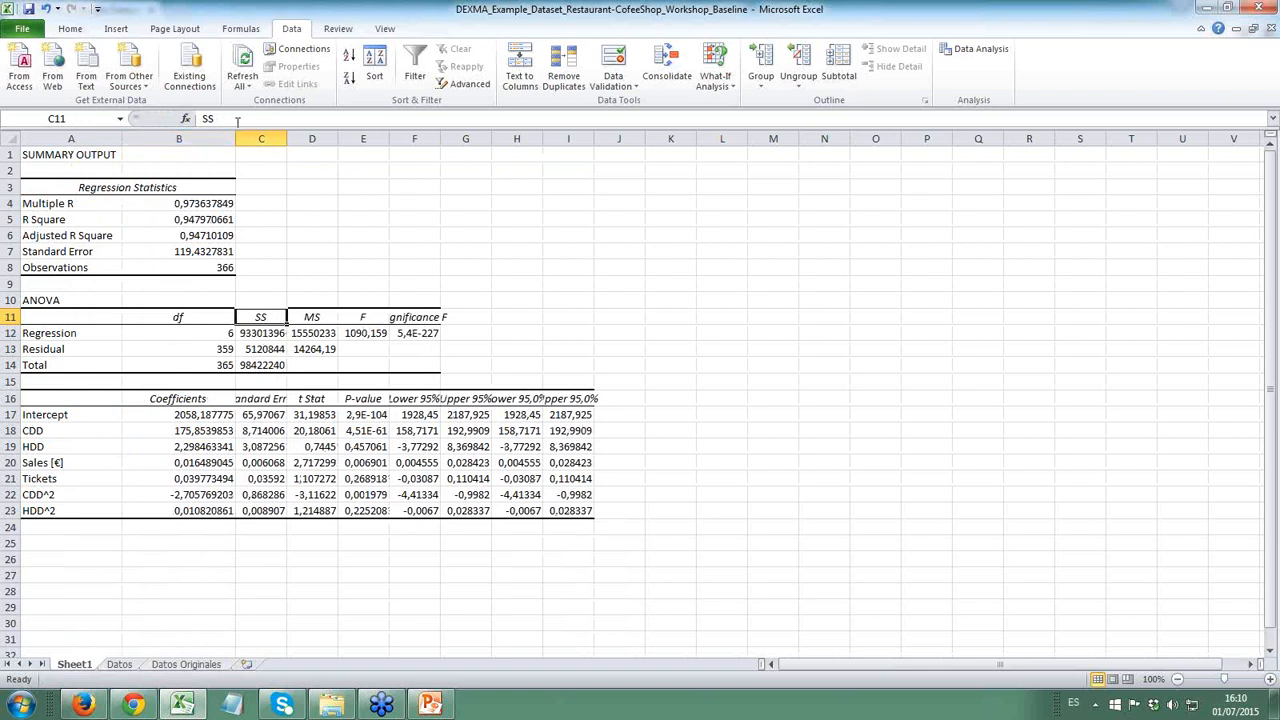
left_click_drag(286, 140, 346, 140)
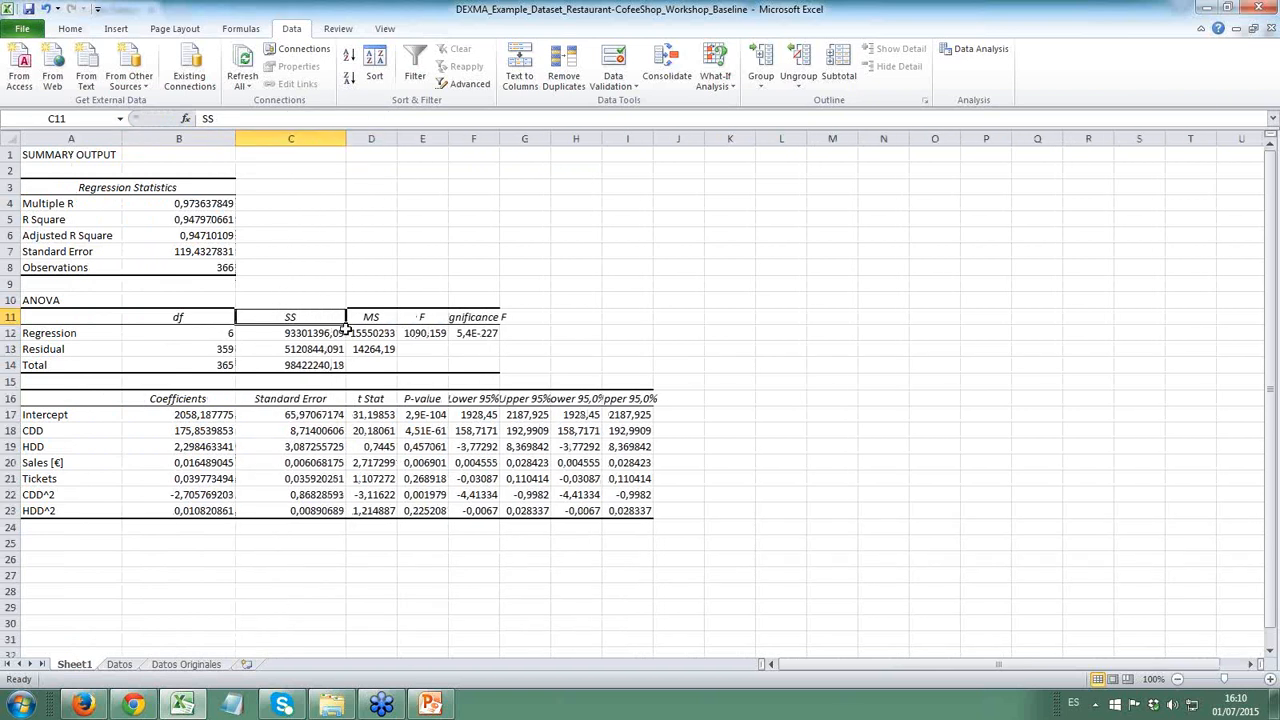
left_click(196, 460)
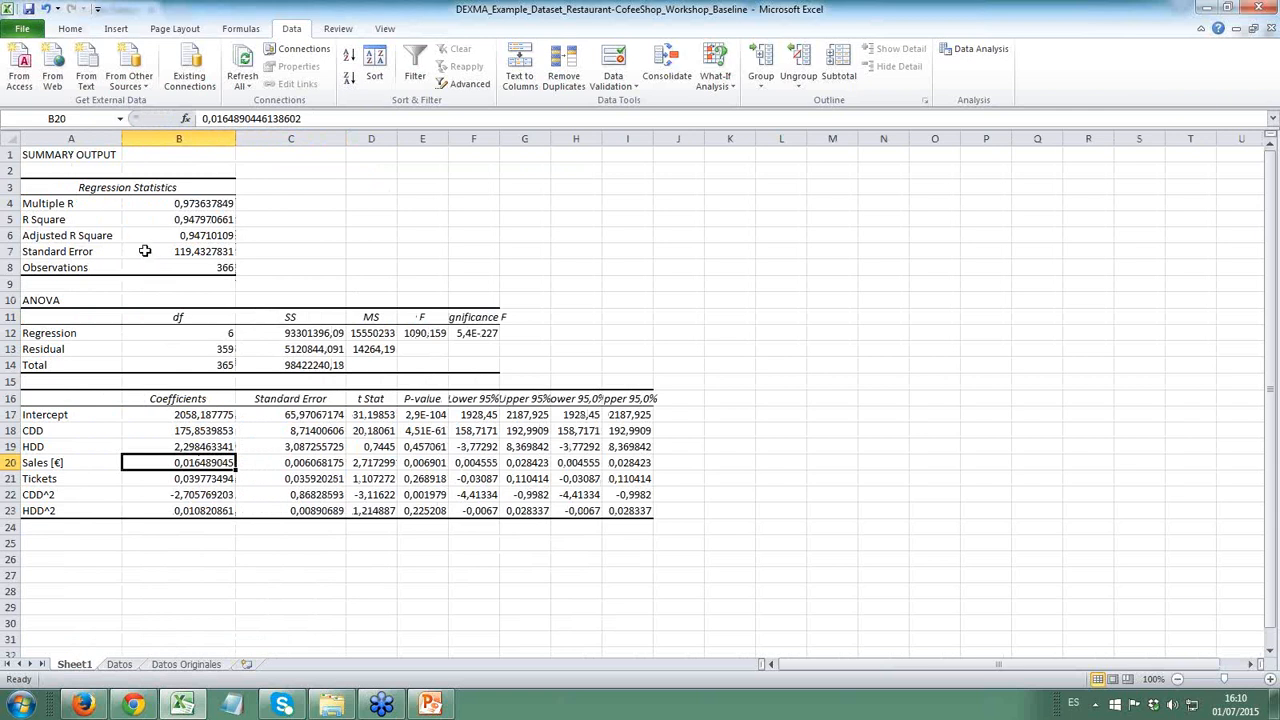
- Highlight the Adjusted R Square label and value in A6:B6 with a yellow fill
left_click_drag(80, 236, 161, 235)
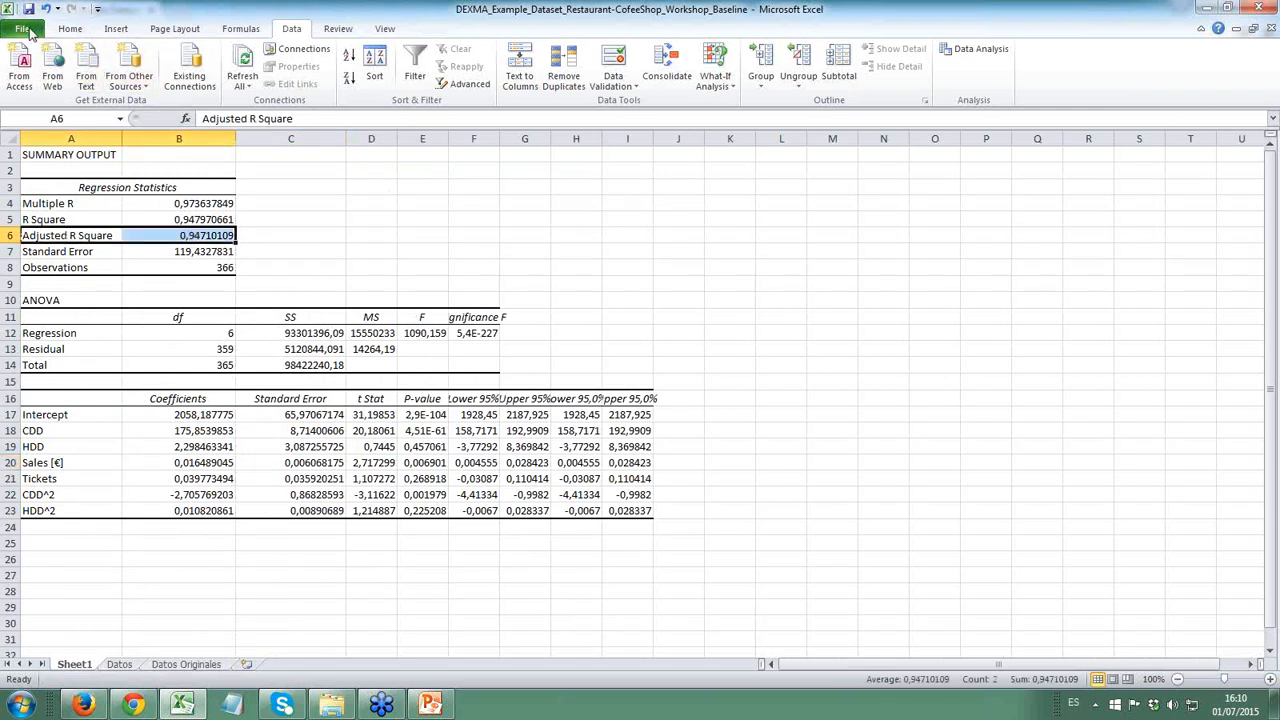
left_click(70, 28)
left_click(242, 79)
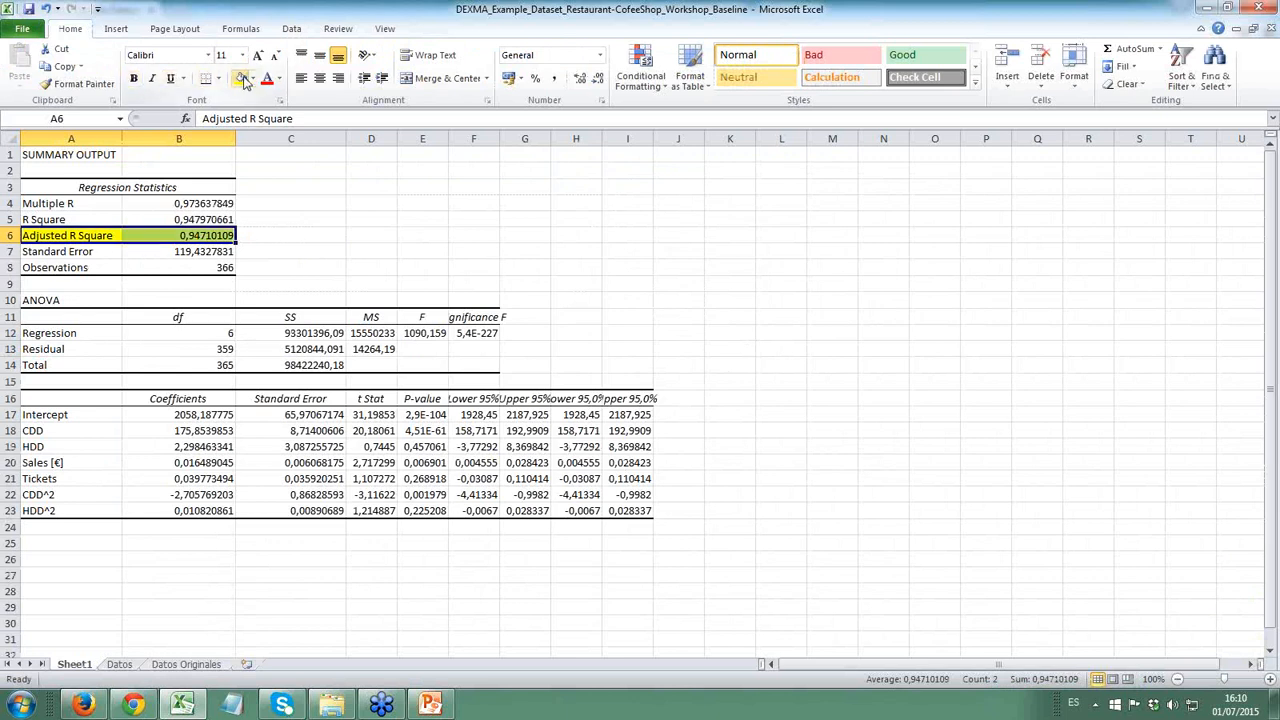
left_click(186, 253)
left_click(211, 235)
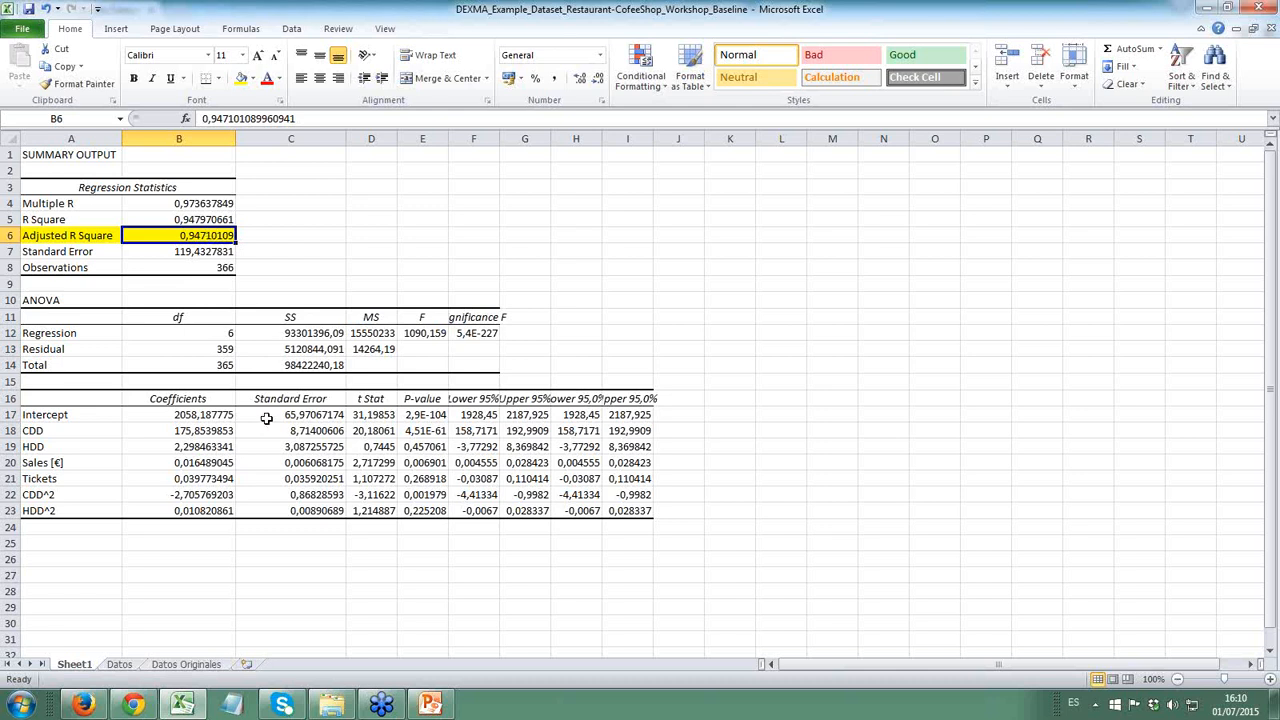
- Examine the regression variables and their coefficients in rows 17 to 23, focusing on the Intercept and CDD coefficients
left_click(50, 420)
left_click_drag(50, 422, 65, 514)
left_click_drag(62, 432, 70, 511)
left_click_drag(205, 414, 193, 515)
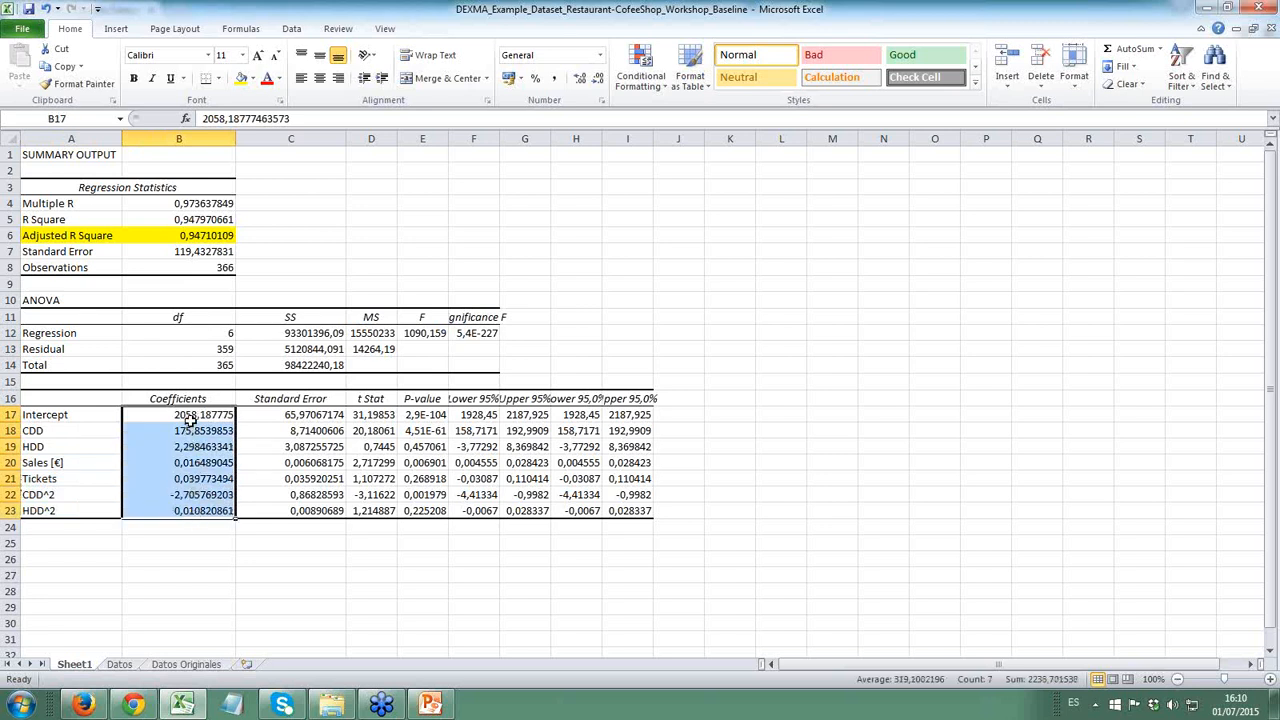
left_click(192, 420)
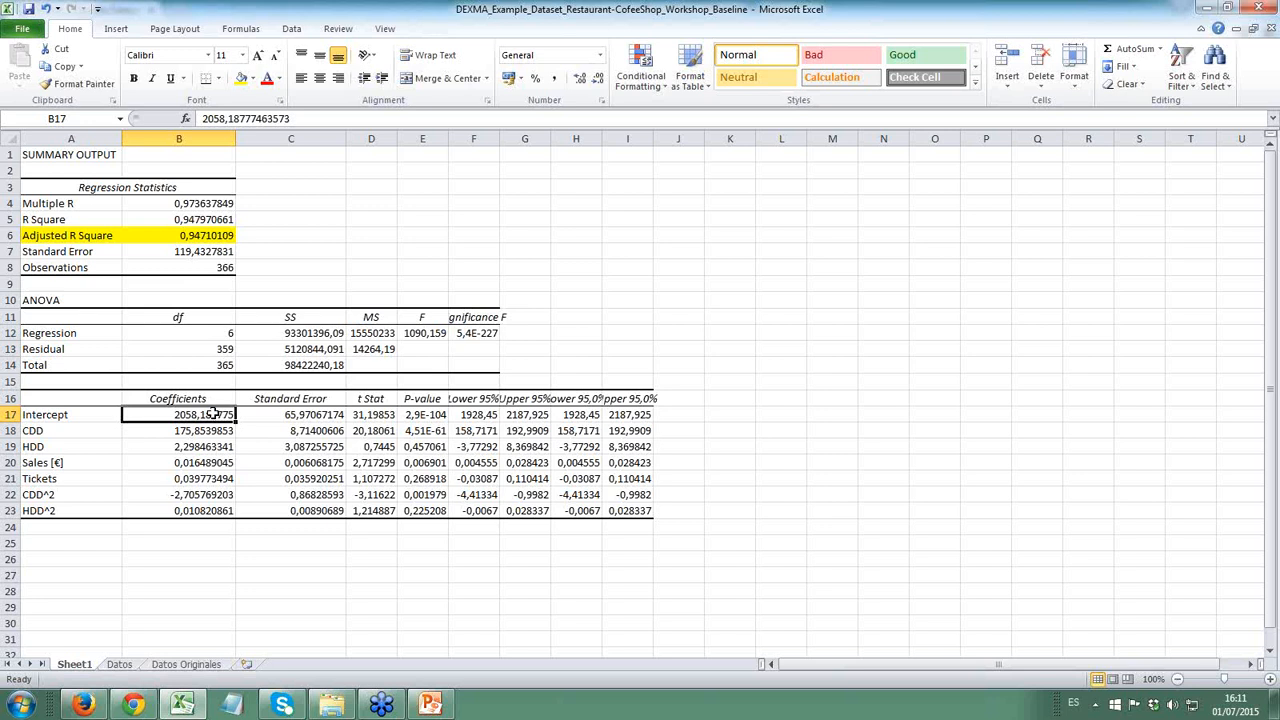
left_click(165, 432)
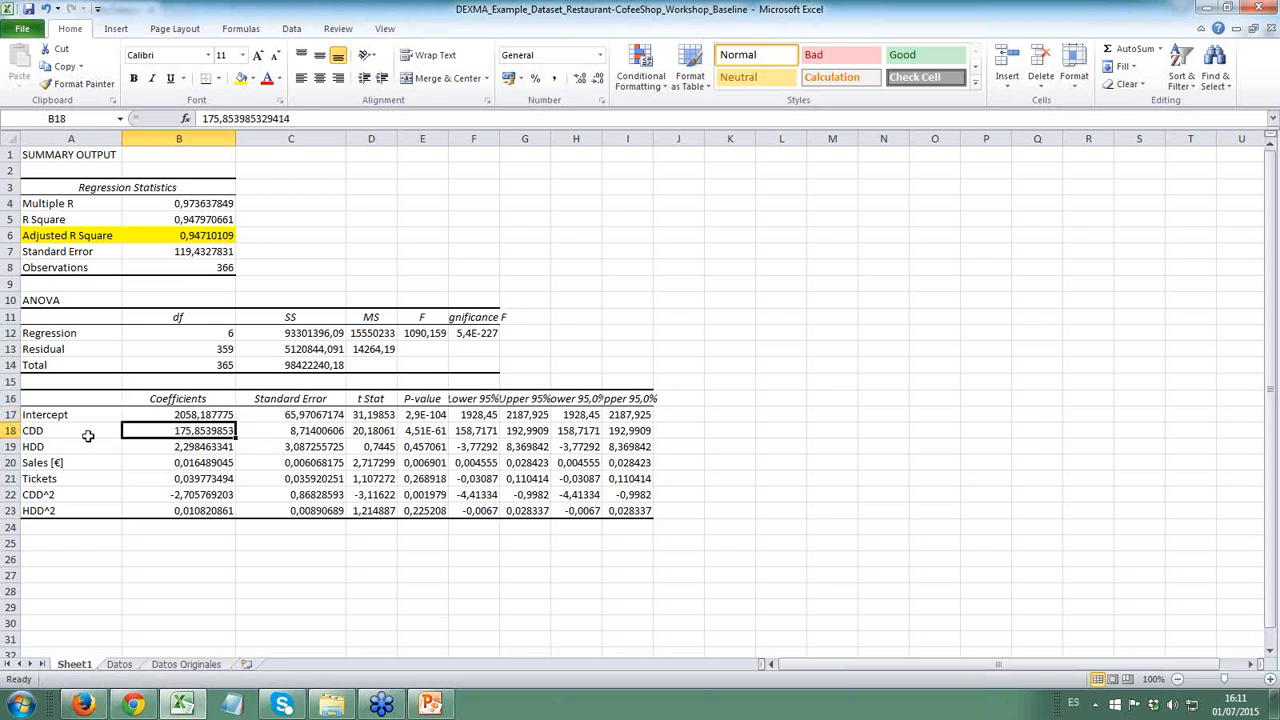
- Review the HDD through CDD^2 coefficients in the regression output's coefficient table
left_click(194, 446)
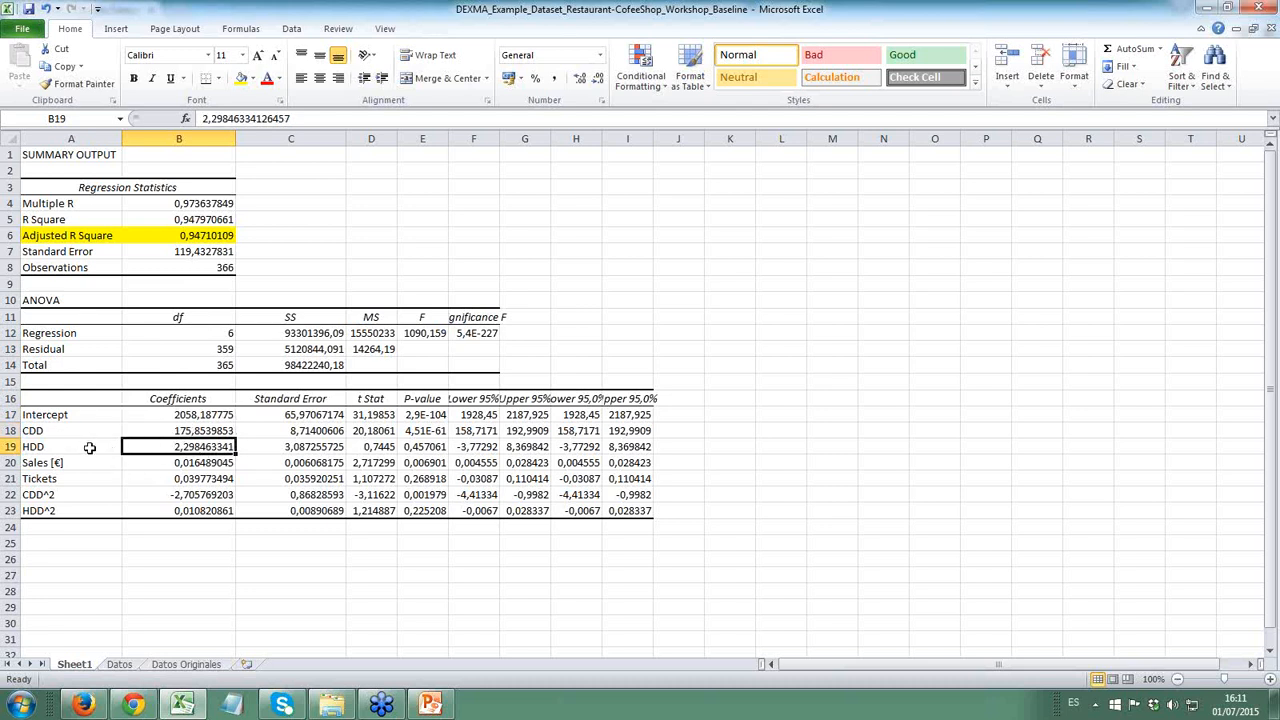
left_click_drag(110, 418, 205, 500)
left_click(205, 494)
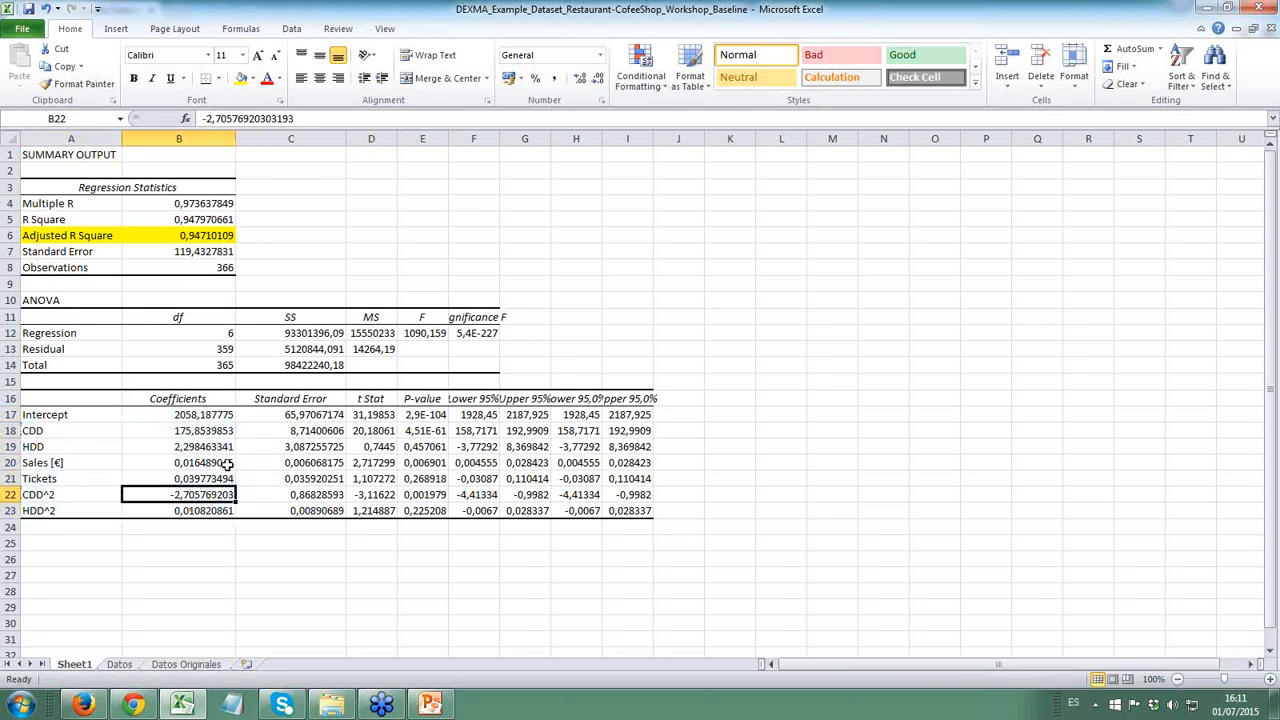
- Widen column E and format the P-values in E17:E23 as percentages with three decimal places
left_click_drag(448, 134, 542, 134)
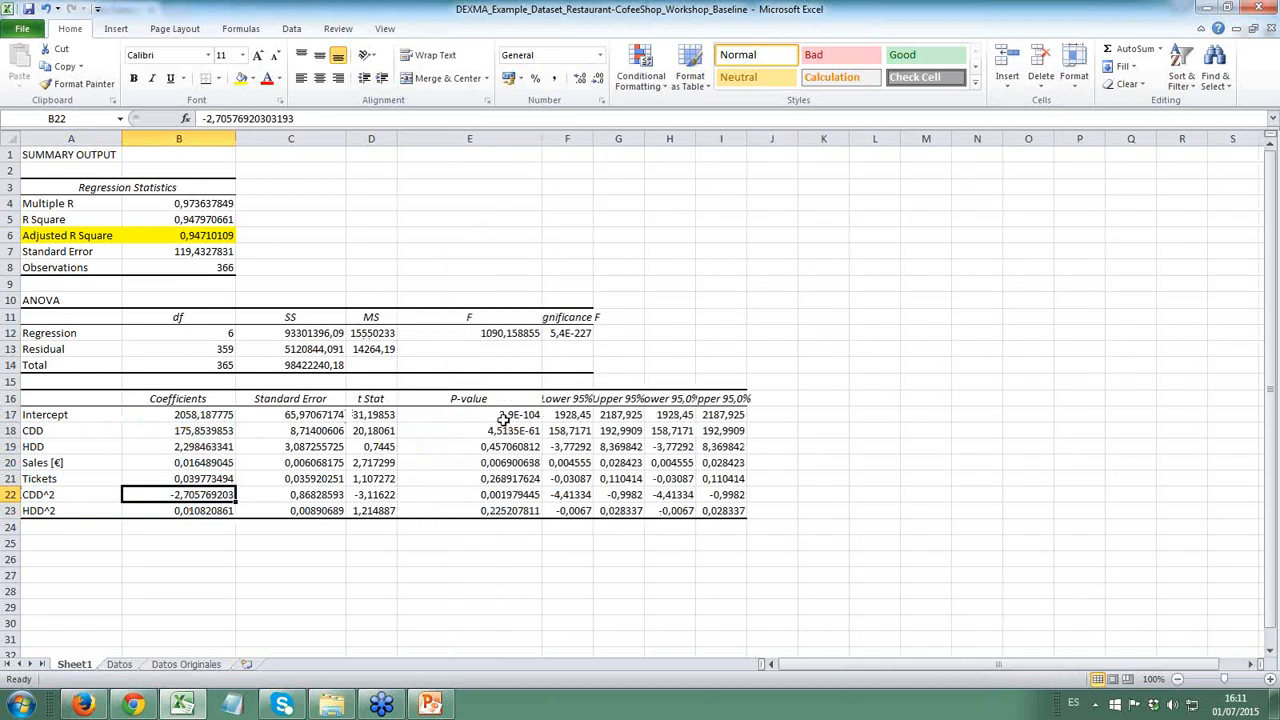
left_click_drag(501, 414, 505, 512)
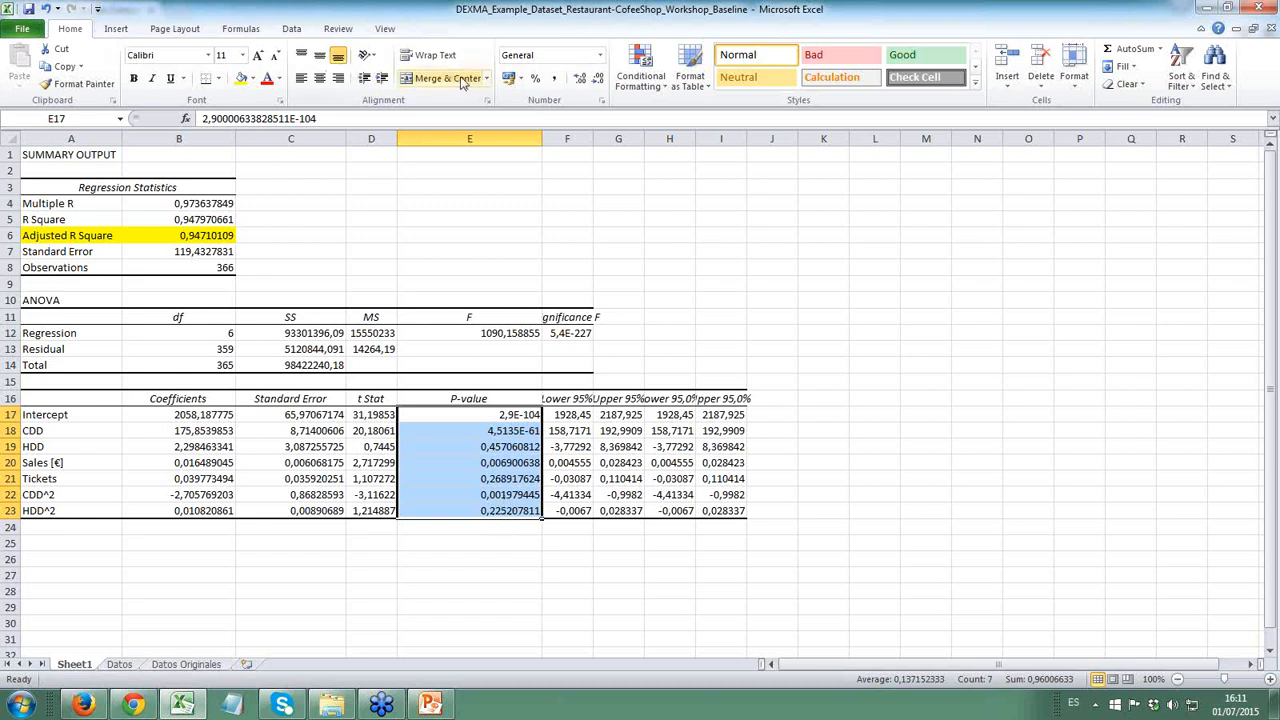
left_click(536, 79)
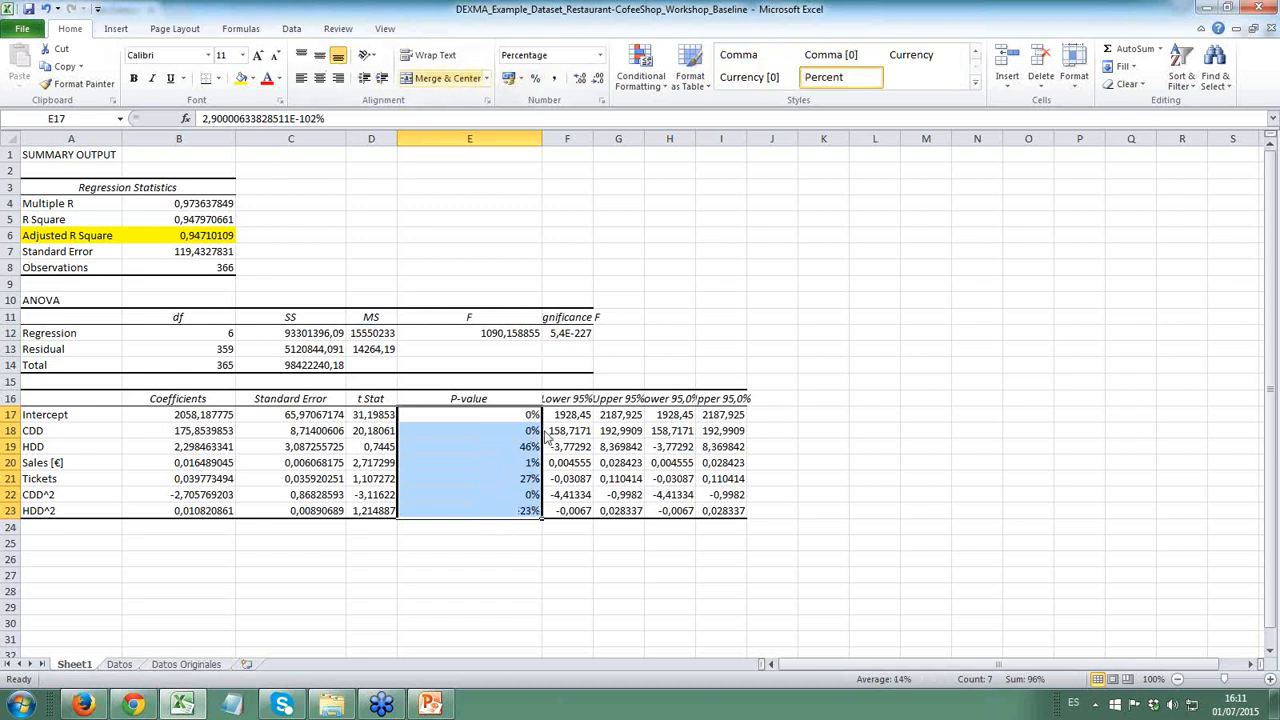
left_click(580, 79)
left_click(580, 79)
left_click(580, 79)
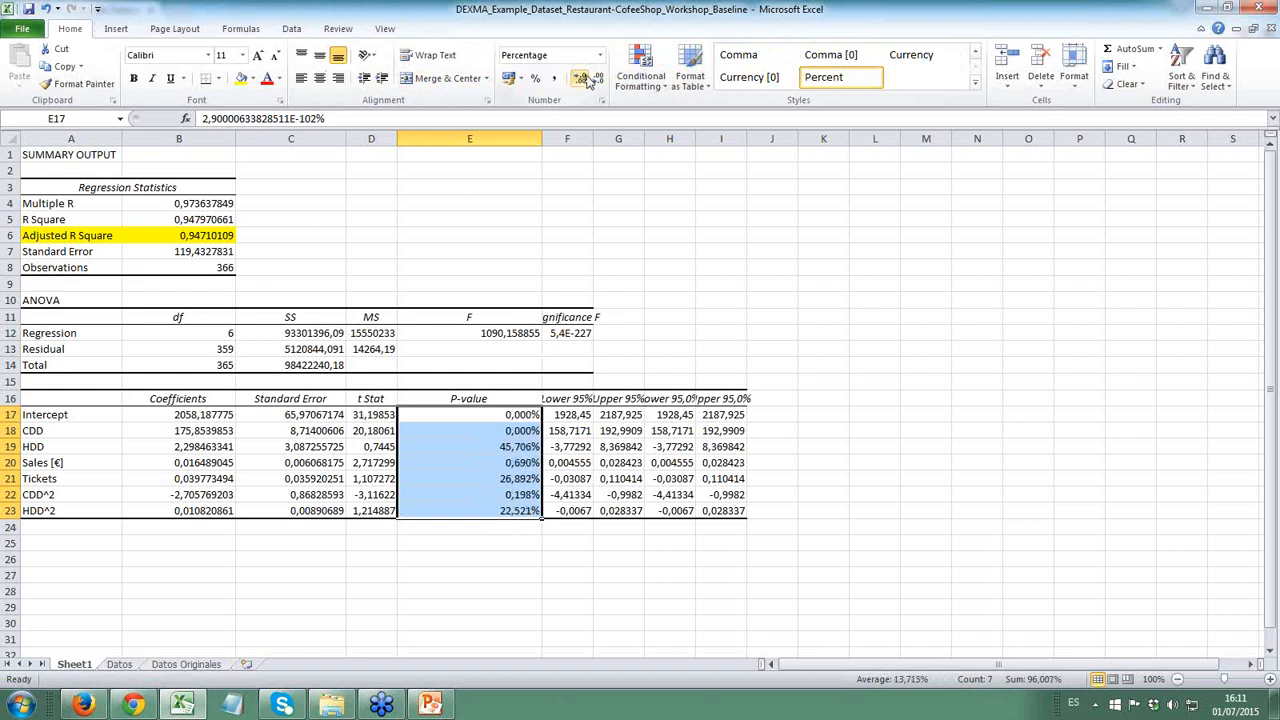
- Highlight the P-values of HDD, Tickets and HDD^2 in E19, E21 and E23 with a yellow fill
left_click(515, 466)
left_click(512, 448)
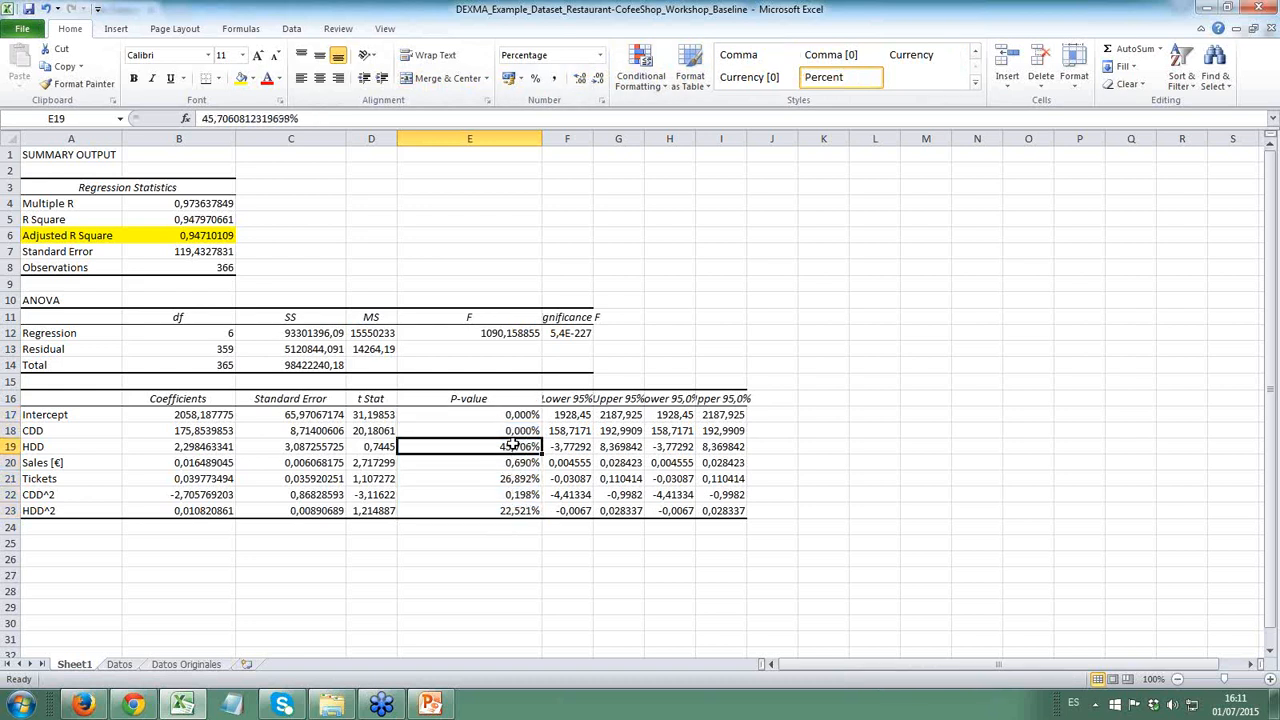
left_click(512, 480, "ctrl")
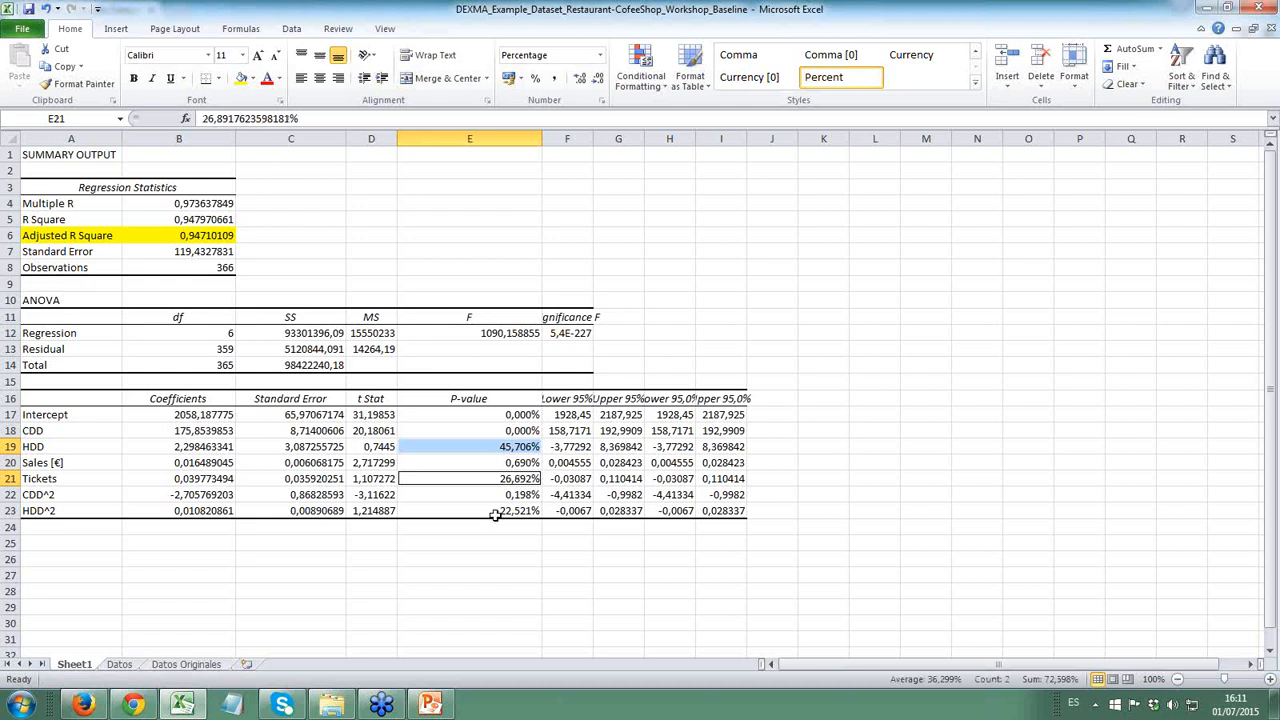
left_click(500, 513, "ctrl")
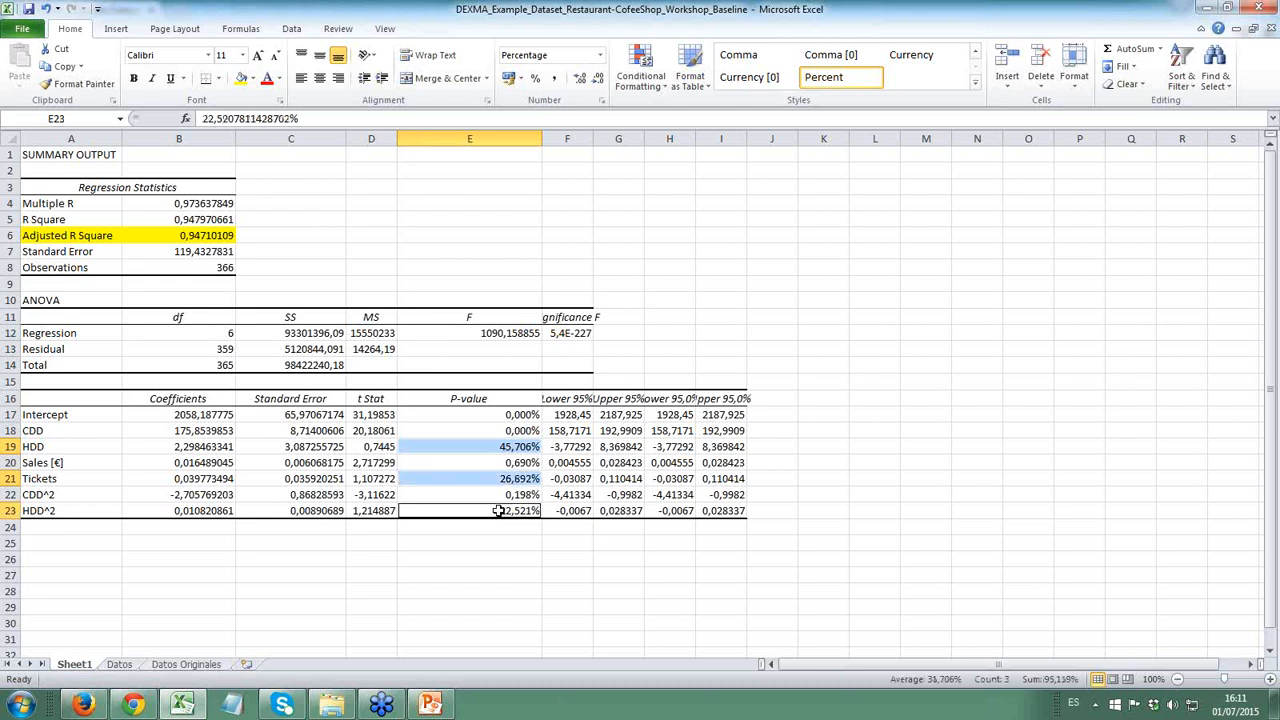
left_click(241, 78)
left_click(474, 577)
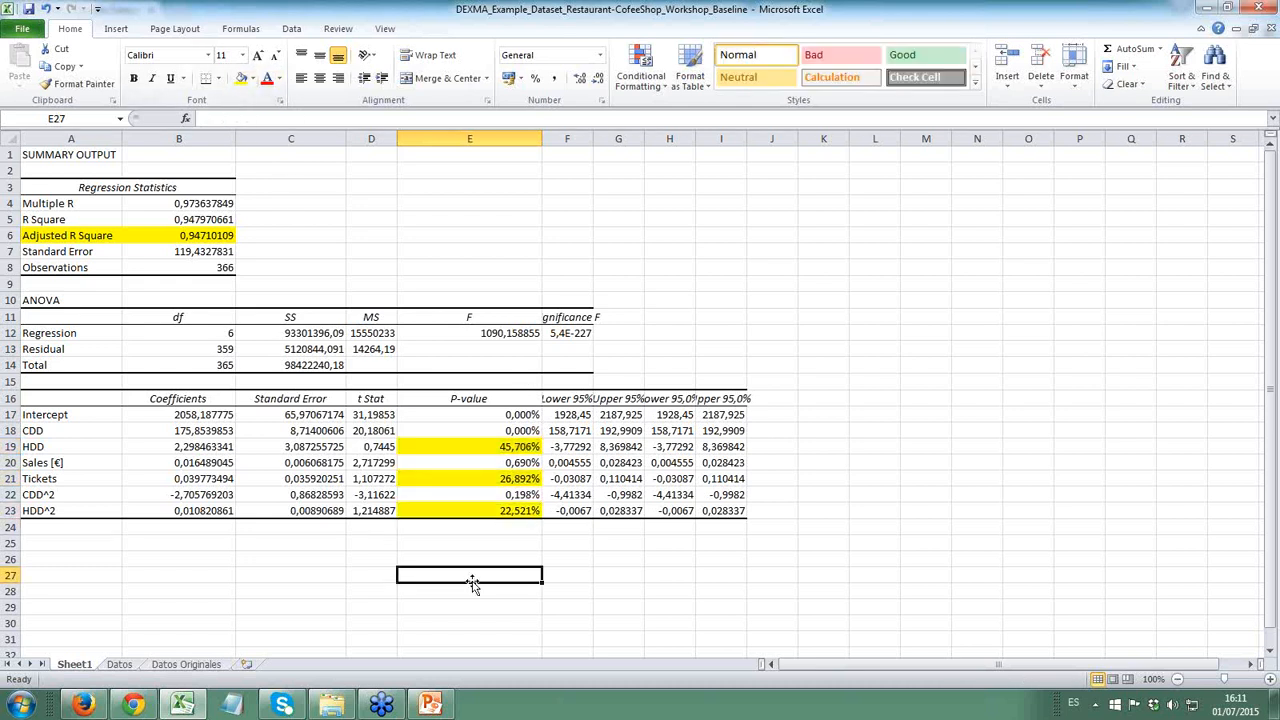
- Examine the highlighted P-values, focusing on the HDD variable and its full row in A19:I19
left_click(480, 476)
left_click(500, 448)
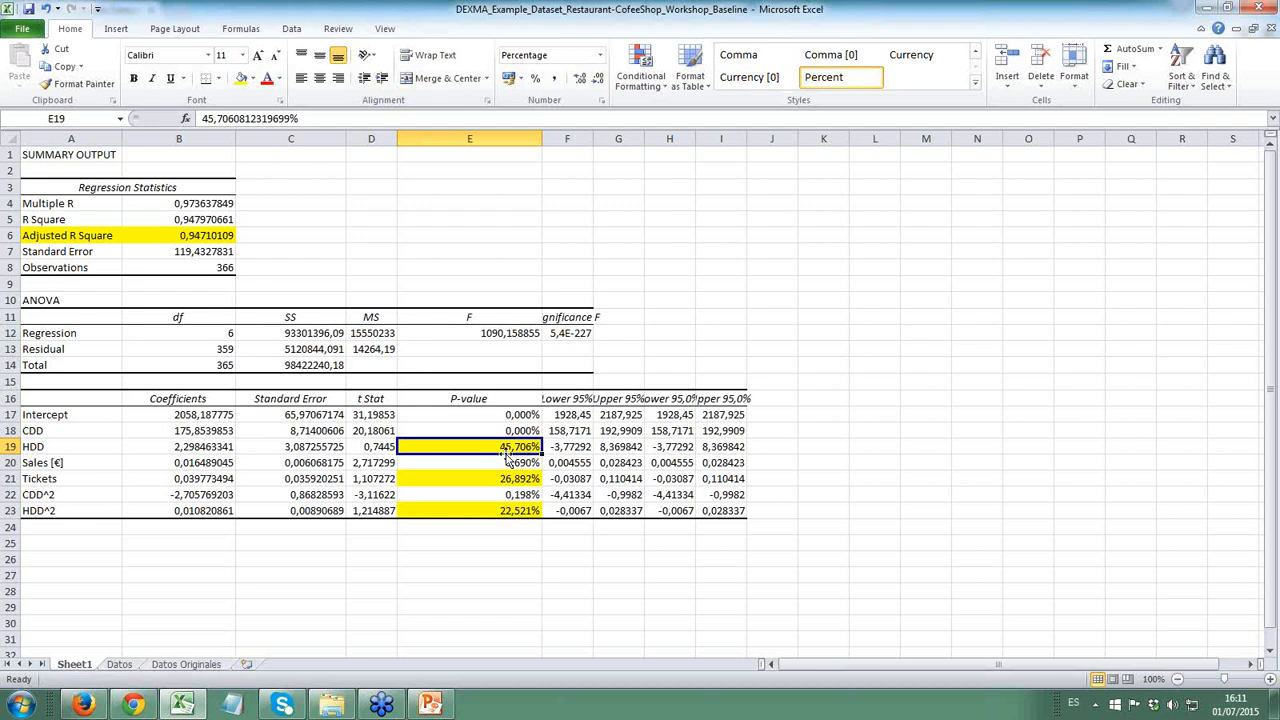
left_click(47, 447)
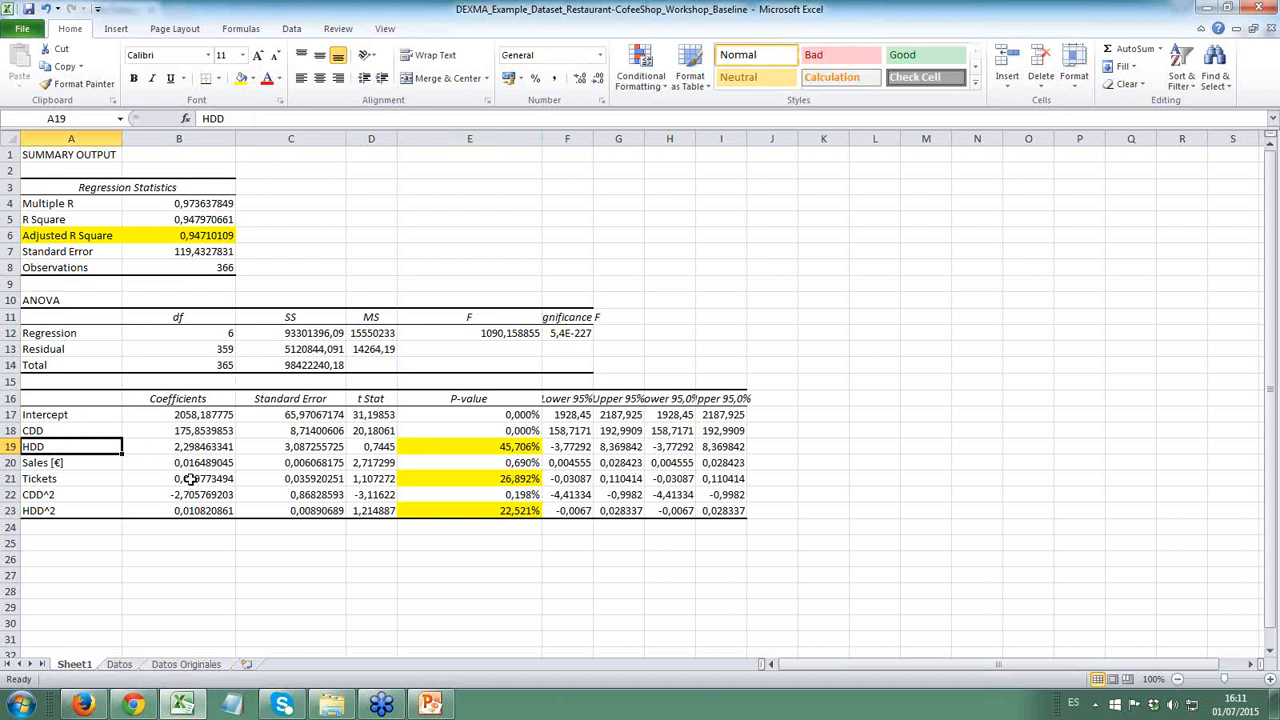
left_click(511, 447)
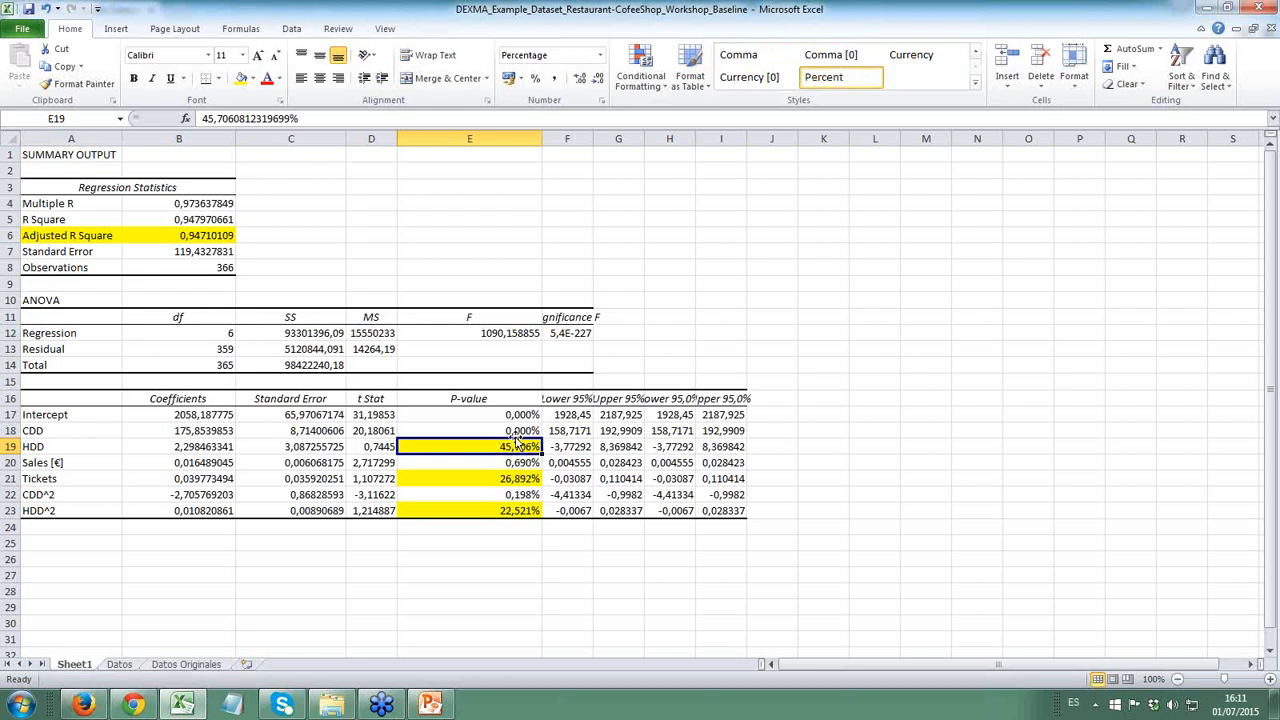
left_click_drag(426, 469, 738, 447)
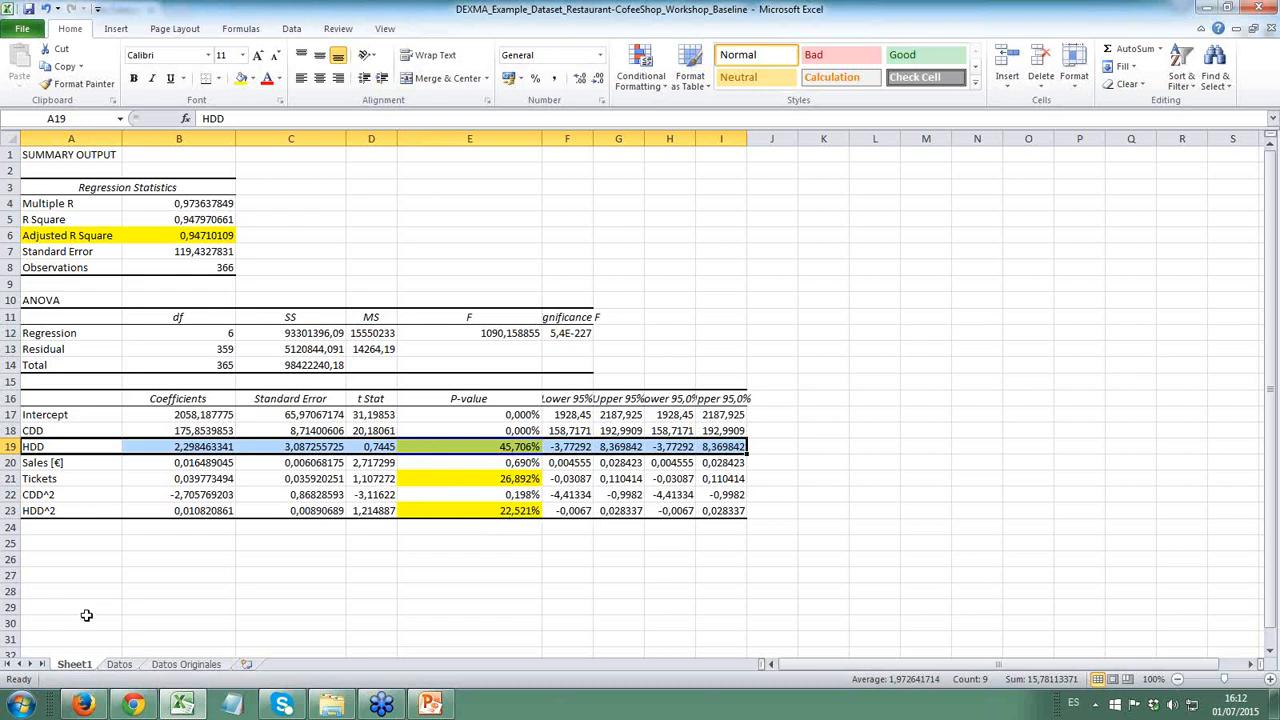
left_click(50, 446)
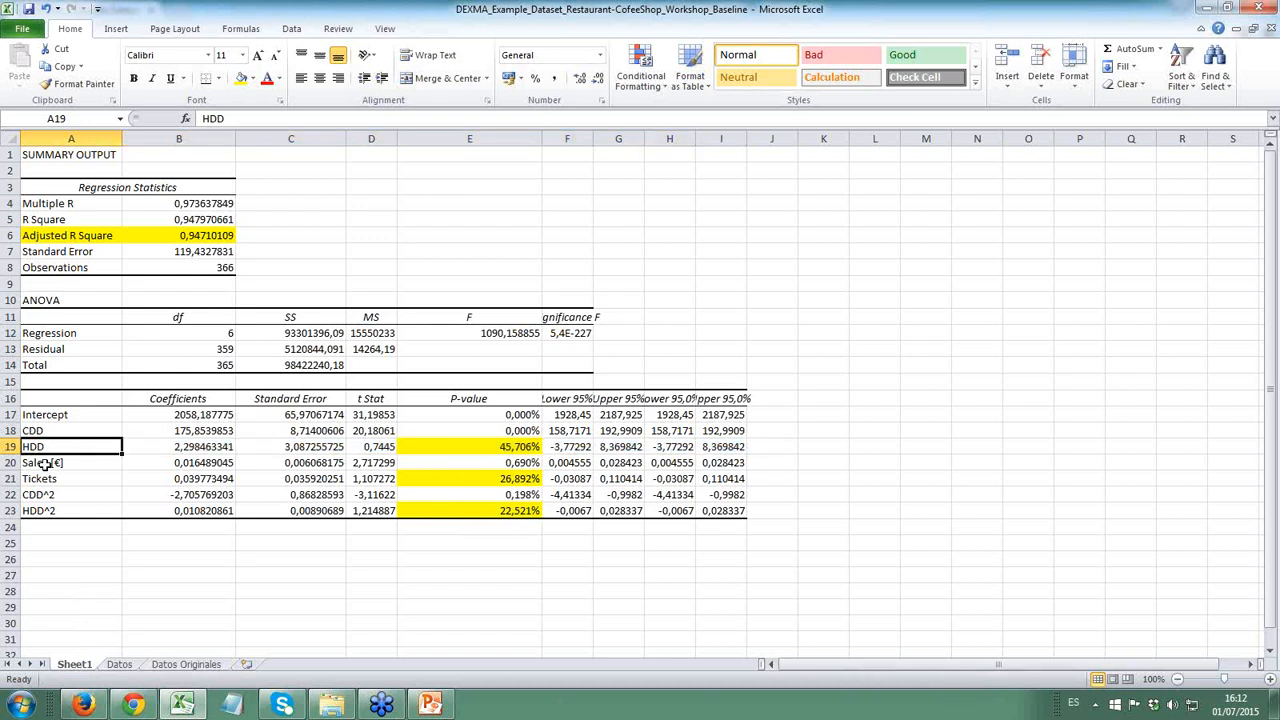
- Delete the entire HDD column from the Datos sheet
left_click(120, 665)
scroll(189, 334, "up", 10)
left_click(271, 344)
key("ctrl+Up")
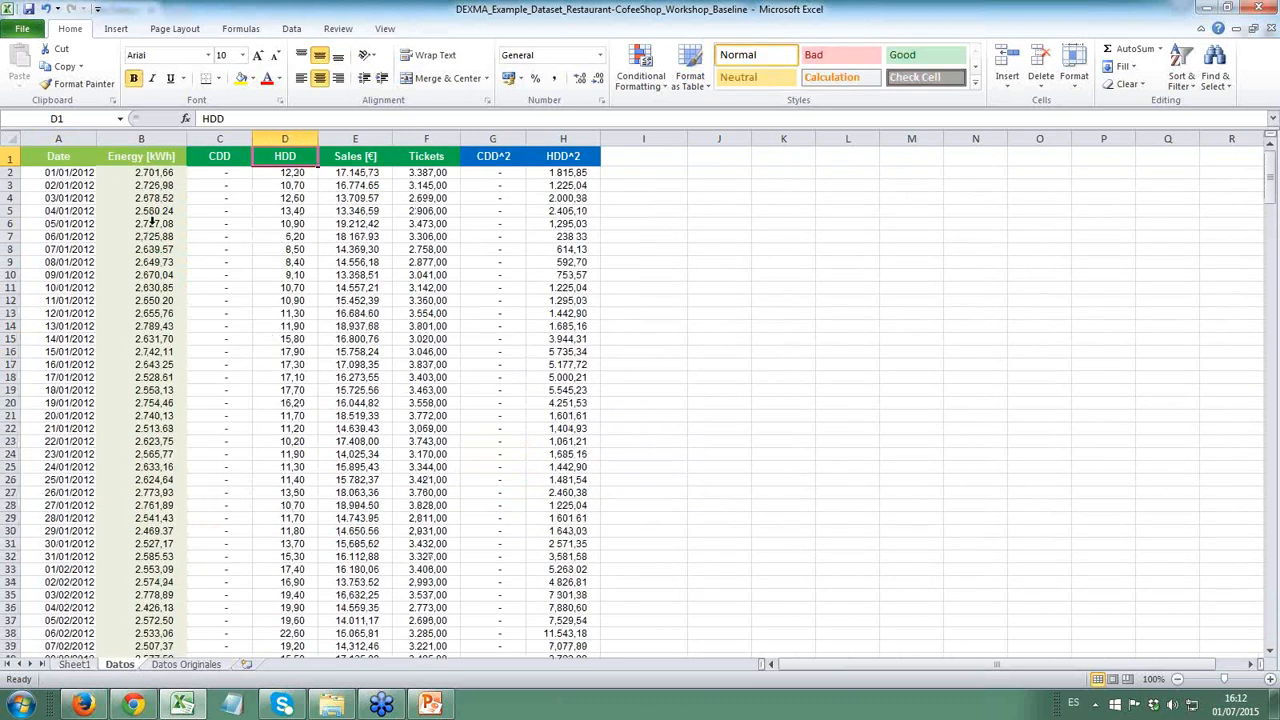
left_click(284, 139)
right_click(284, 156)
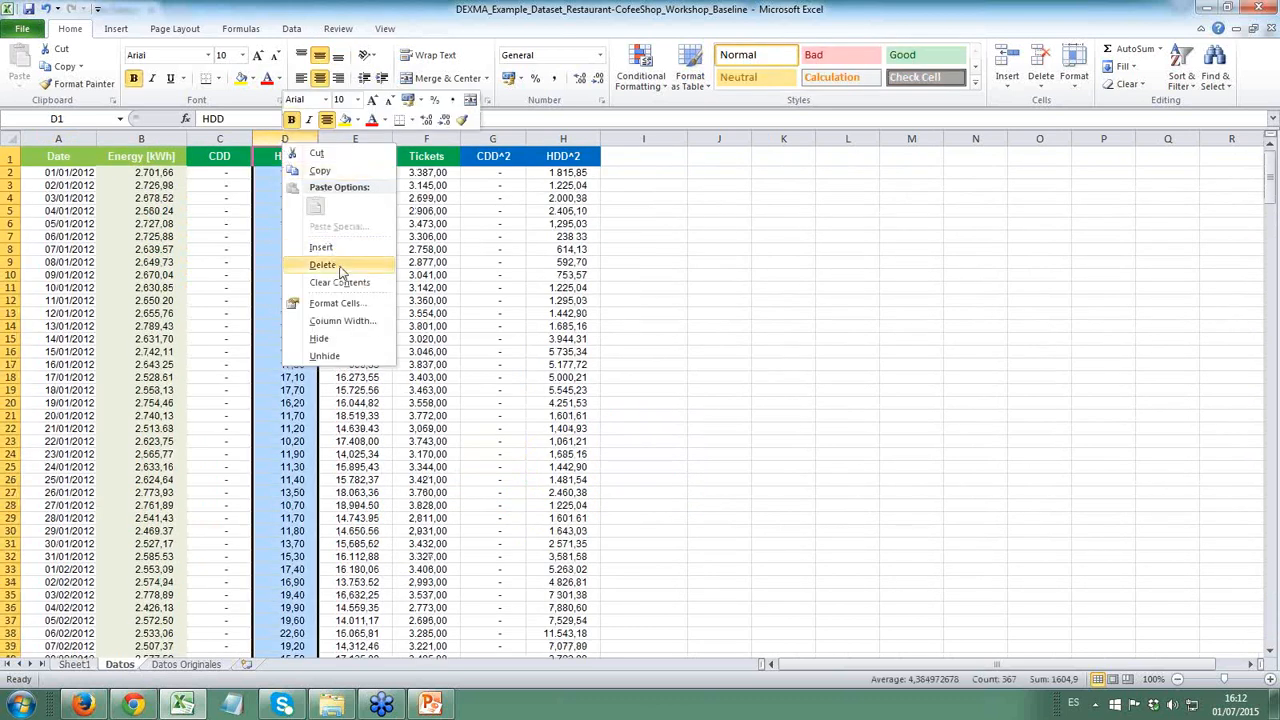
left_click(340, 262)
left_click(277, 247)
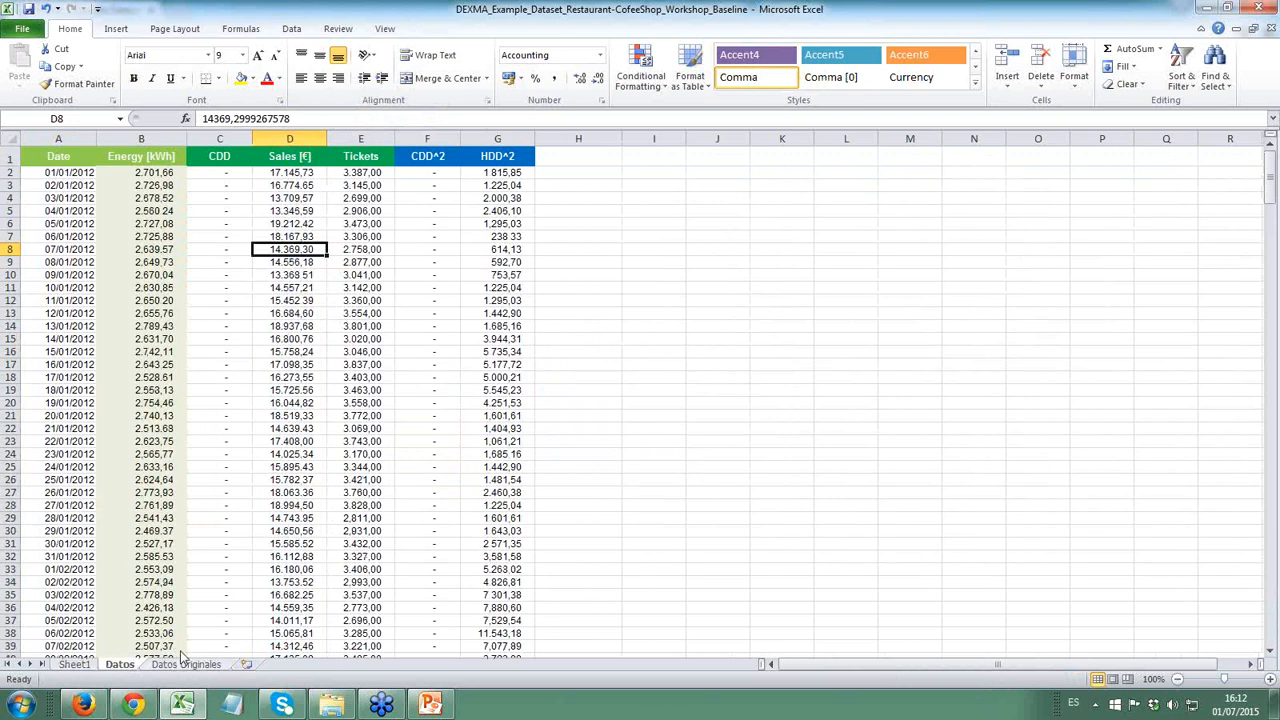
- Rerun the regression on the Datos sheet with the input X range set to C1:G367, outputting to a new worksheet
left_click(212, 340)
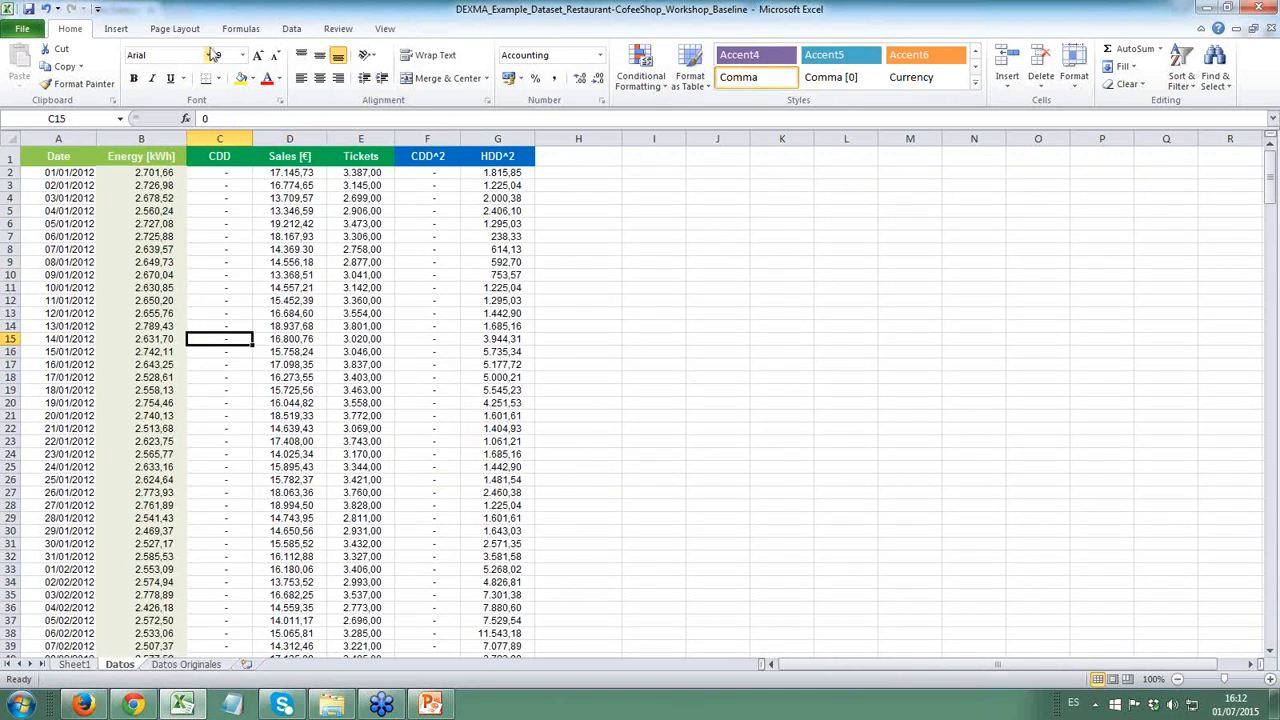
left_click(291, 28)
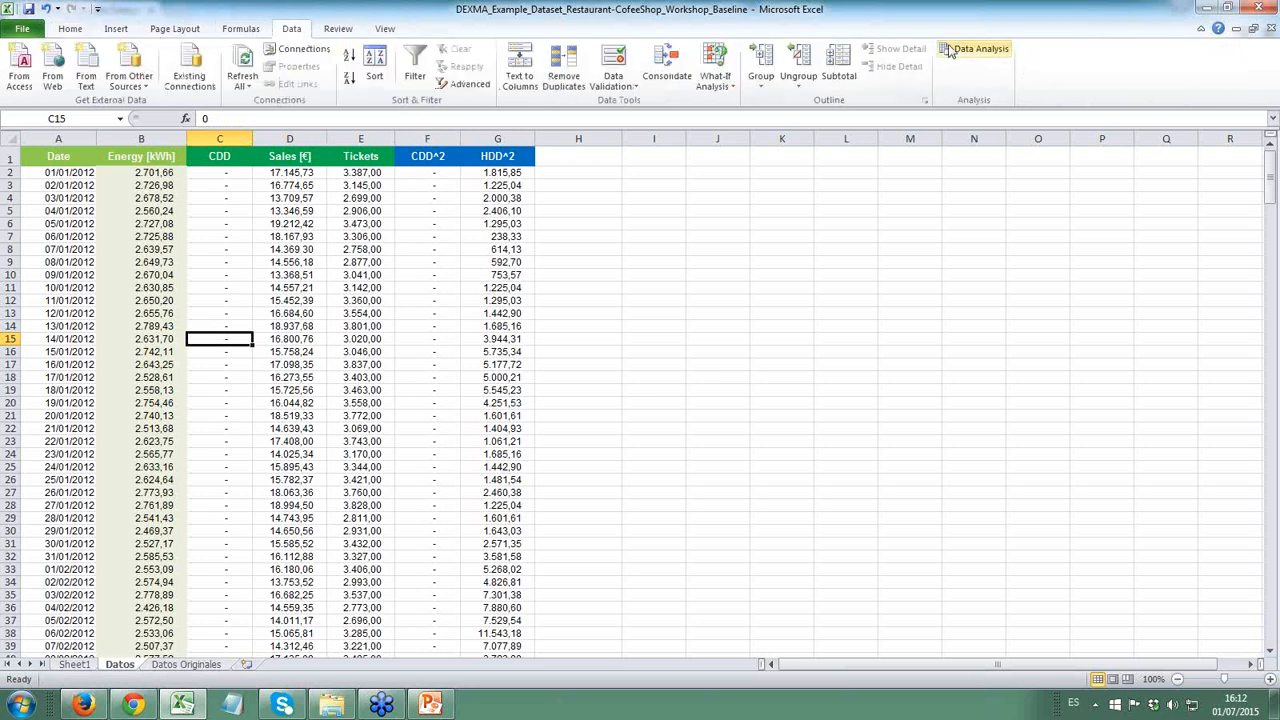
left_click(975, 48)
left_click(519, 350)
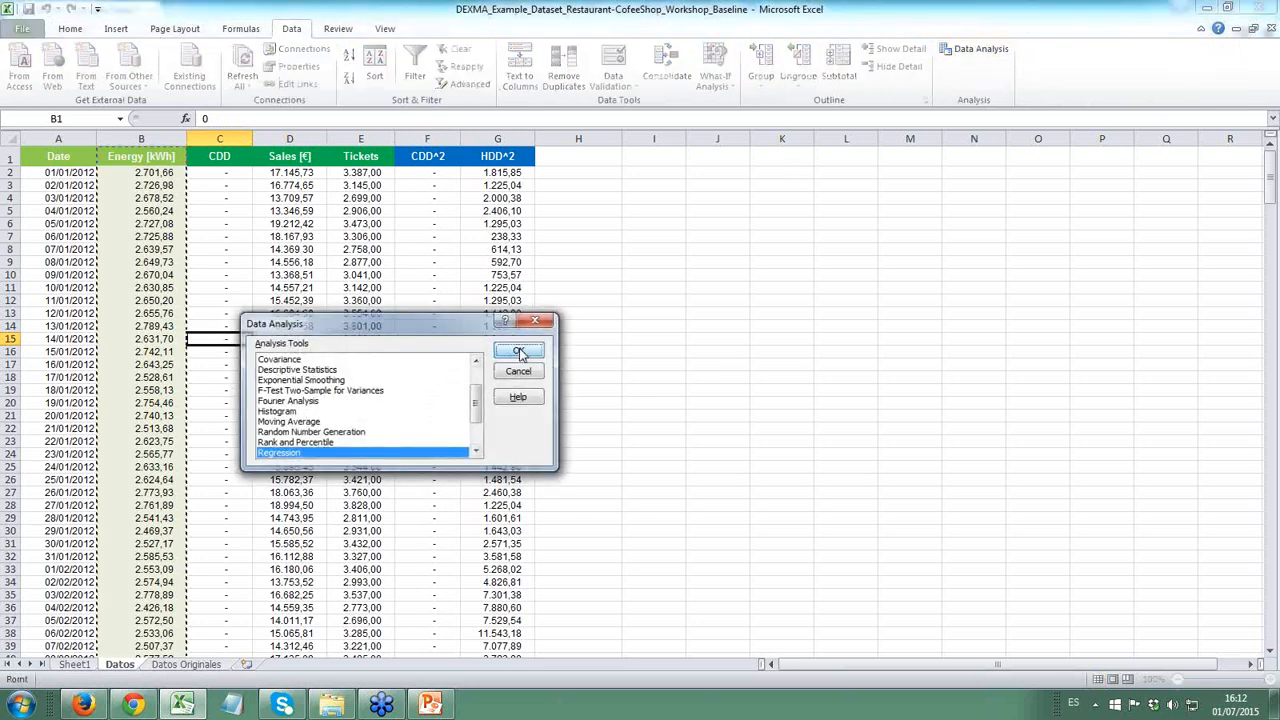
left_click(436, 316)
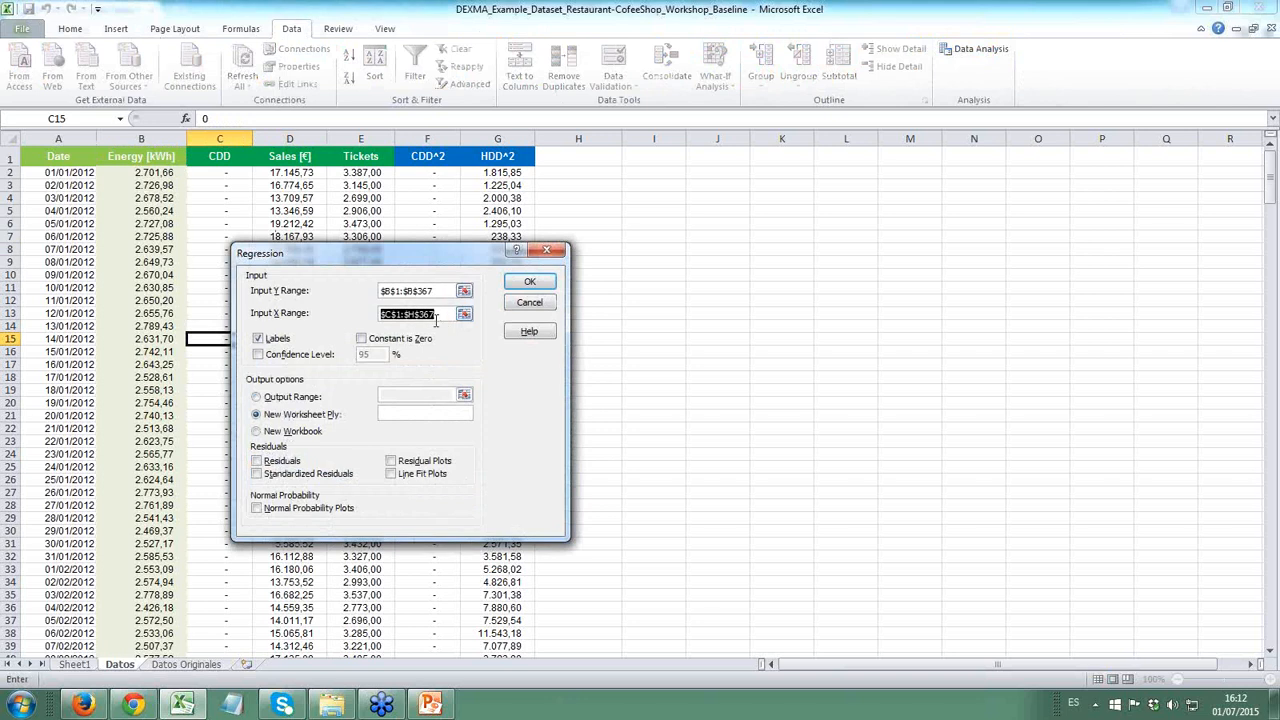
left_click(463, 315)
left_click(215, 157)
key("ctrl+shift+Right")
key("ctrl+shift+Down")
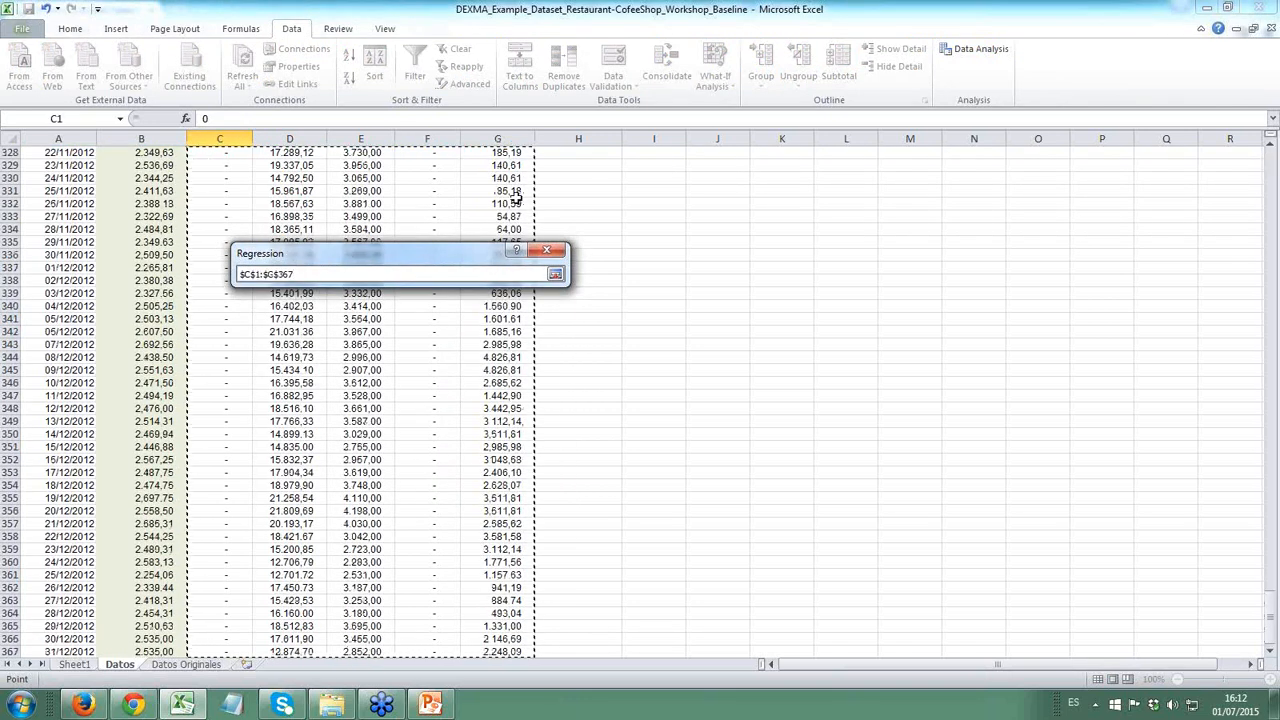
left_click(555, 275)
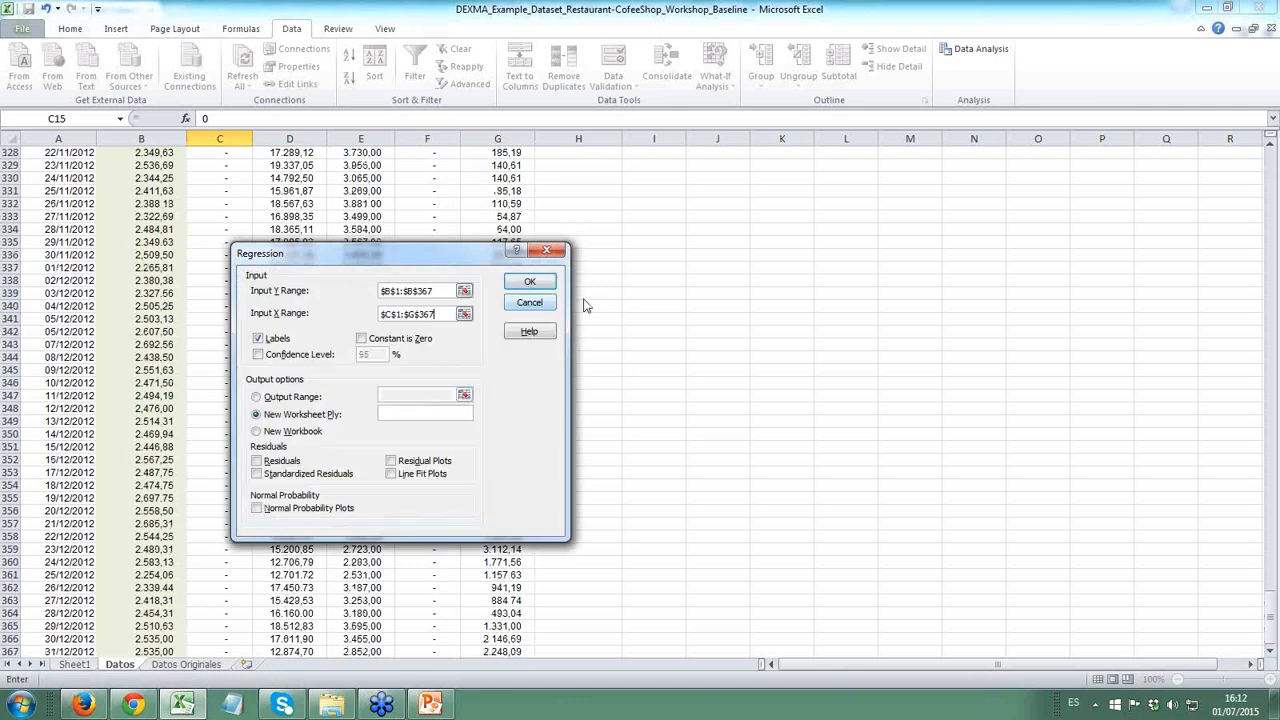
left_click(529, 282)
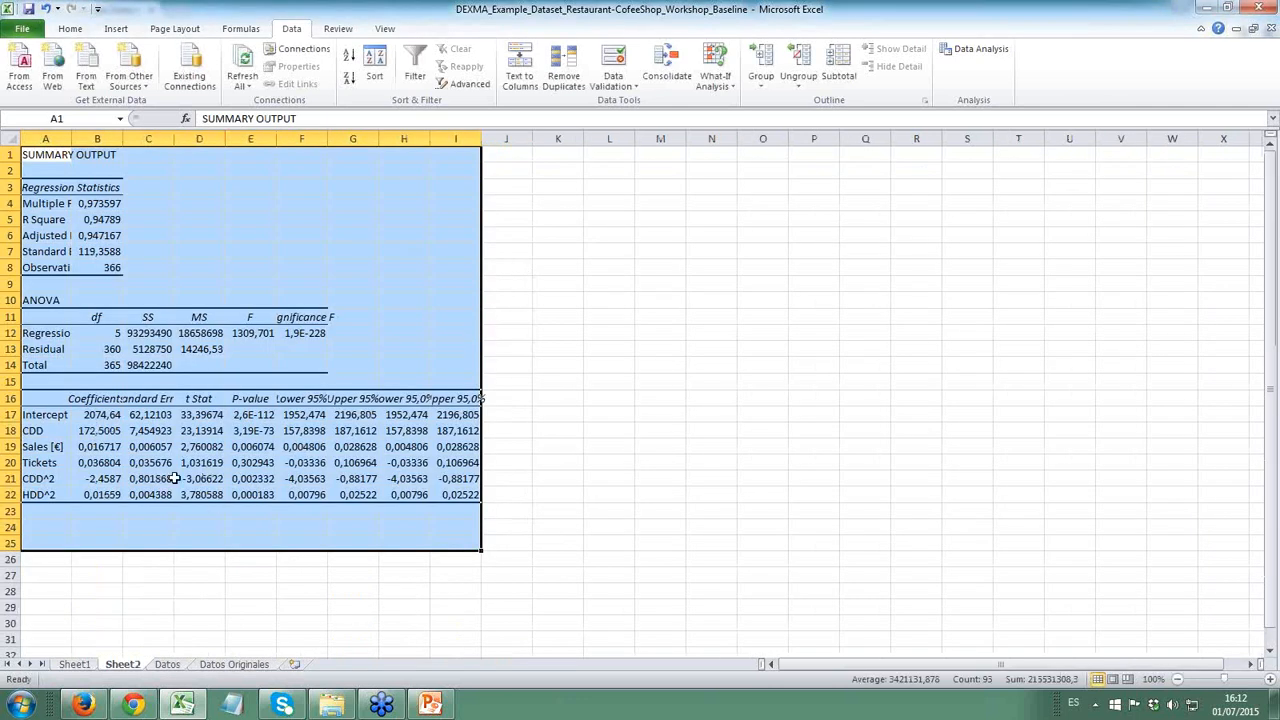
- Check the Adjusted R Square value in B6 of the new regression output
left_click_drag(165, 477, 160, 463)
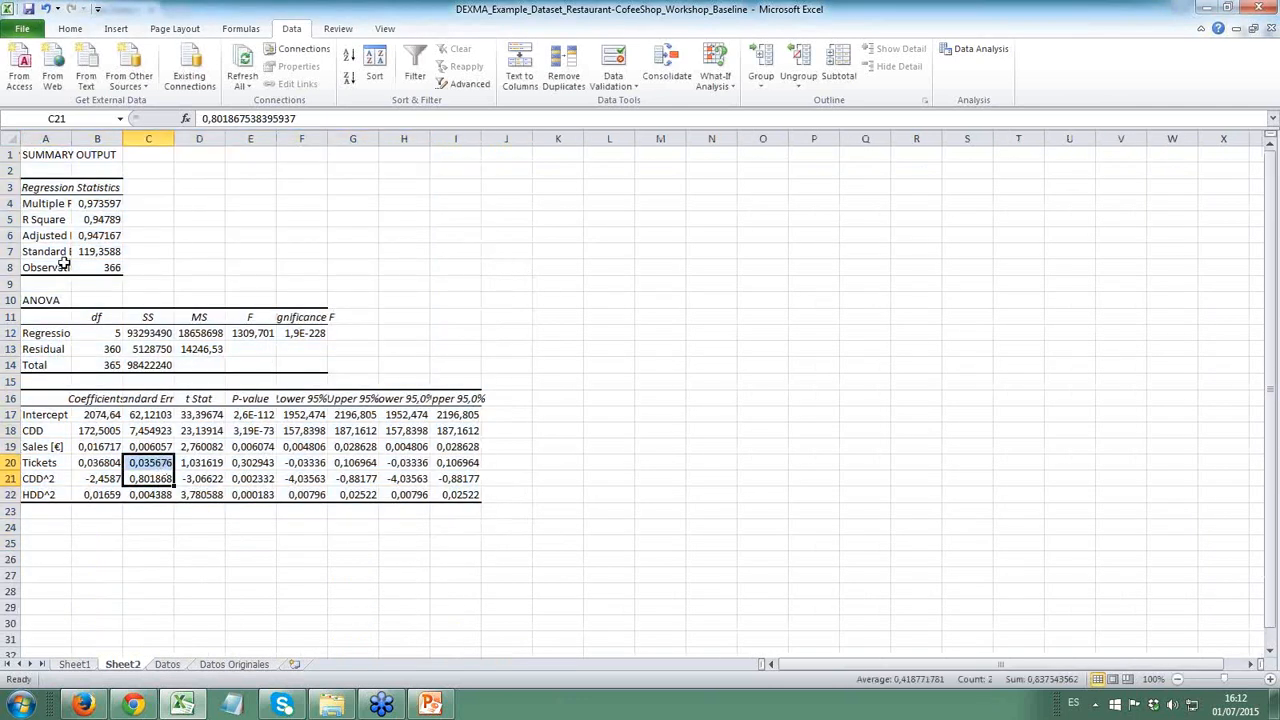
left_click(94, 237)
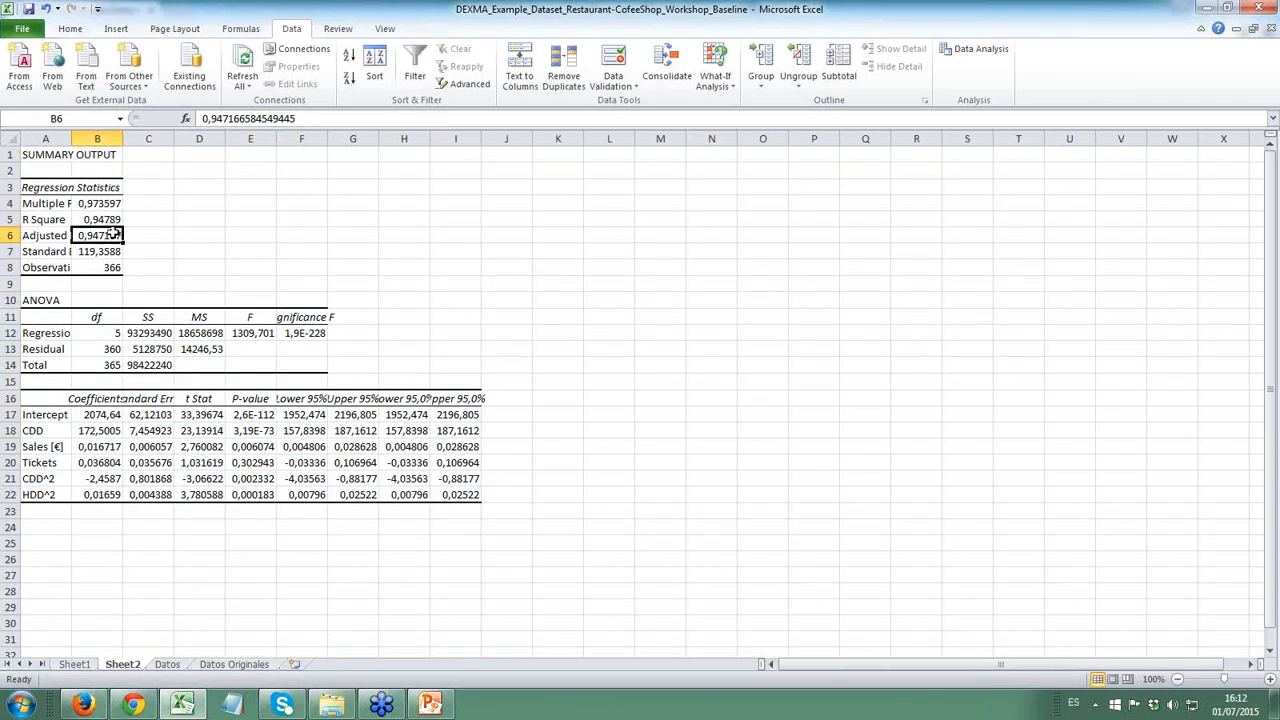
left_click(218, 444)
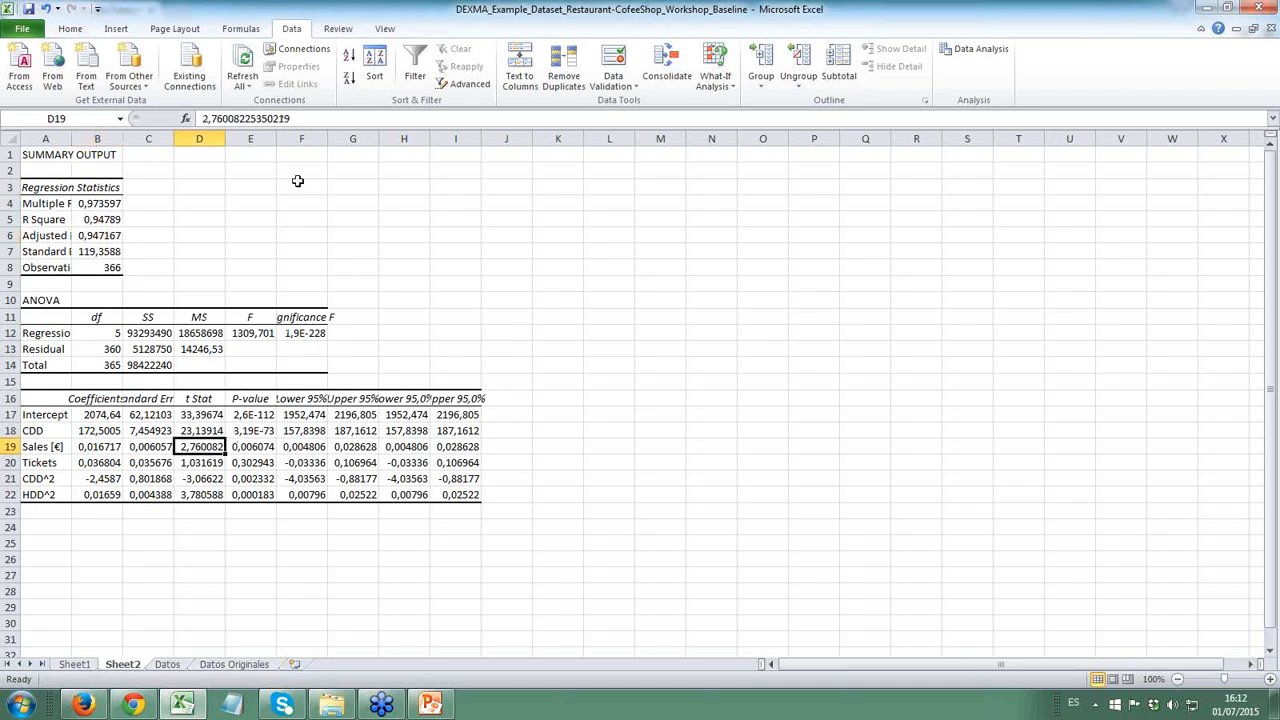
- Widen column E in Sheet2 and format the P-values in E17:E22 as percentages with two decimal places
double_click(275, 136)
left_click(312, 430)
left_click_drag(312, 414, 302, 492)
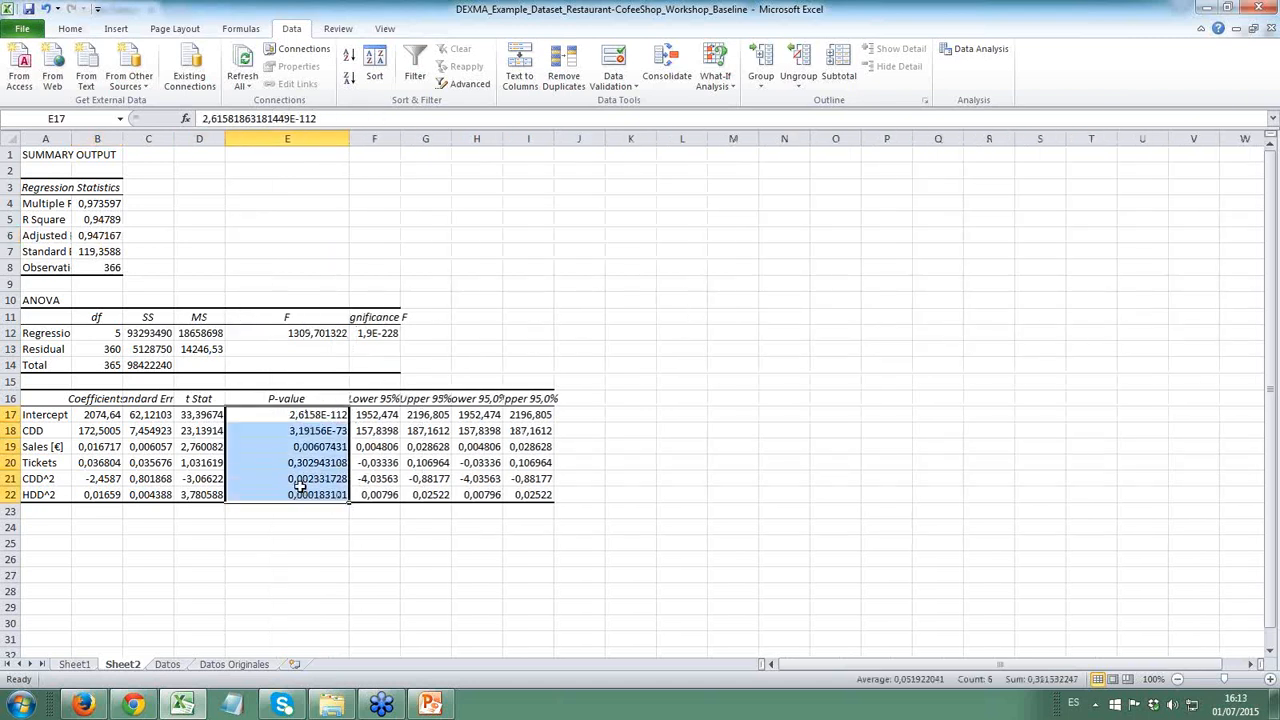
left_click(72, 29)
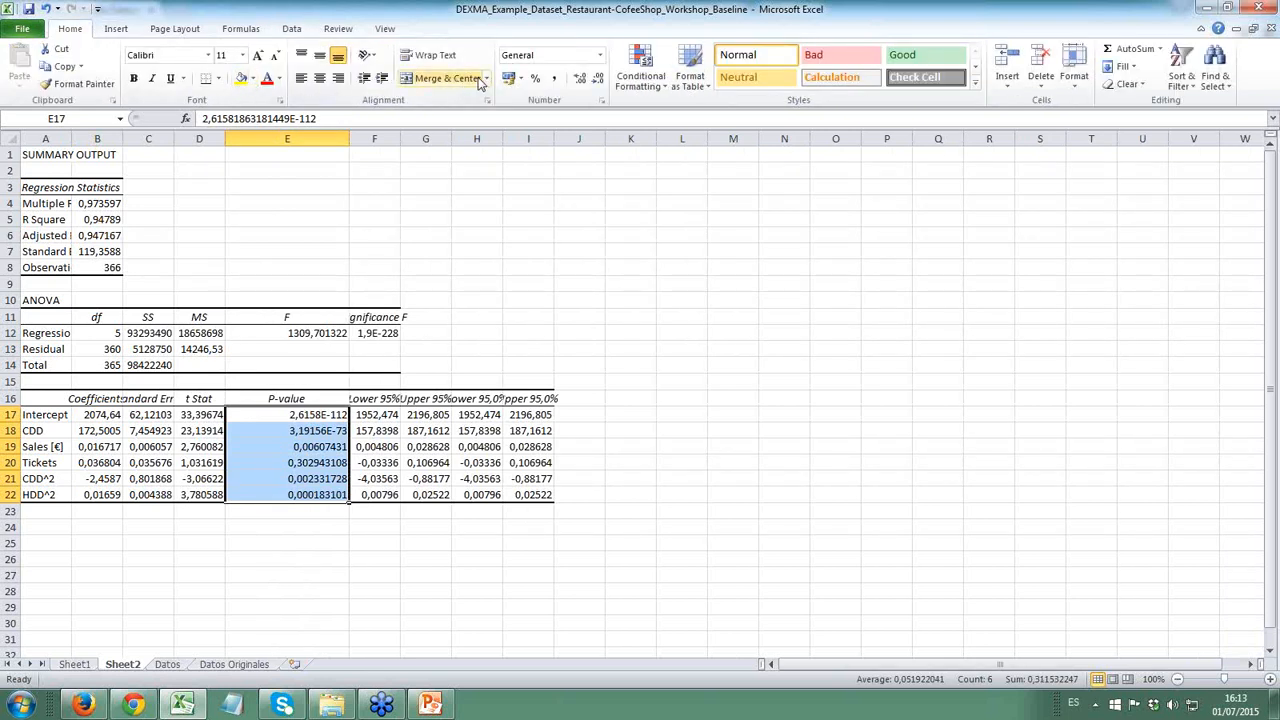
left_click(536, 79)
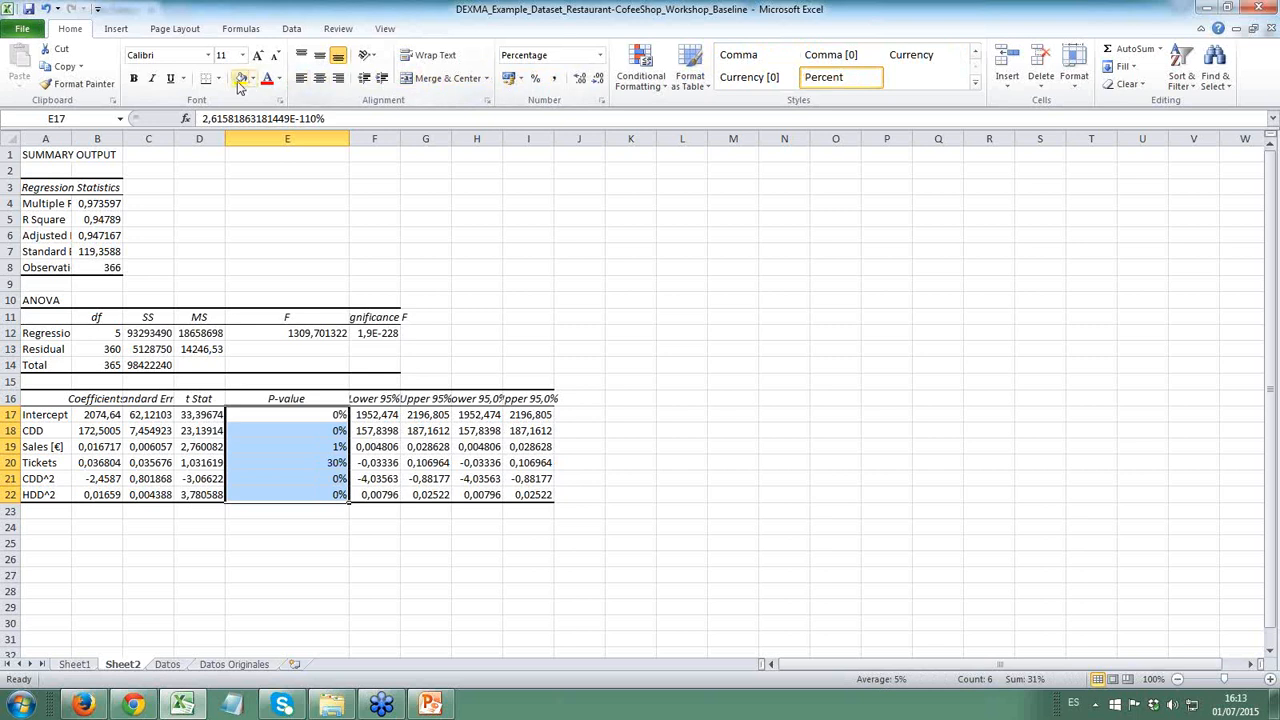
left_click(580, 80)
left_click(580, 80)
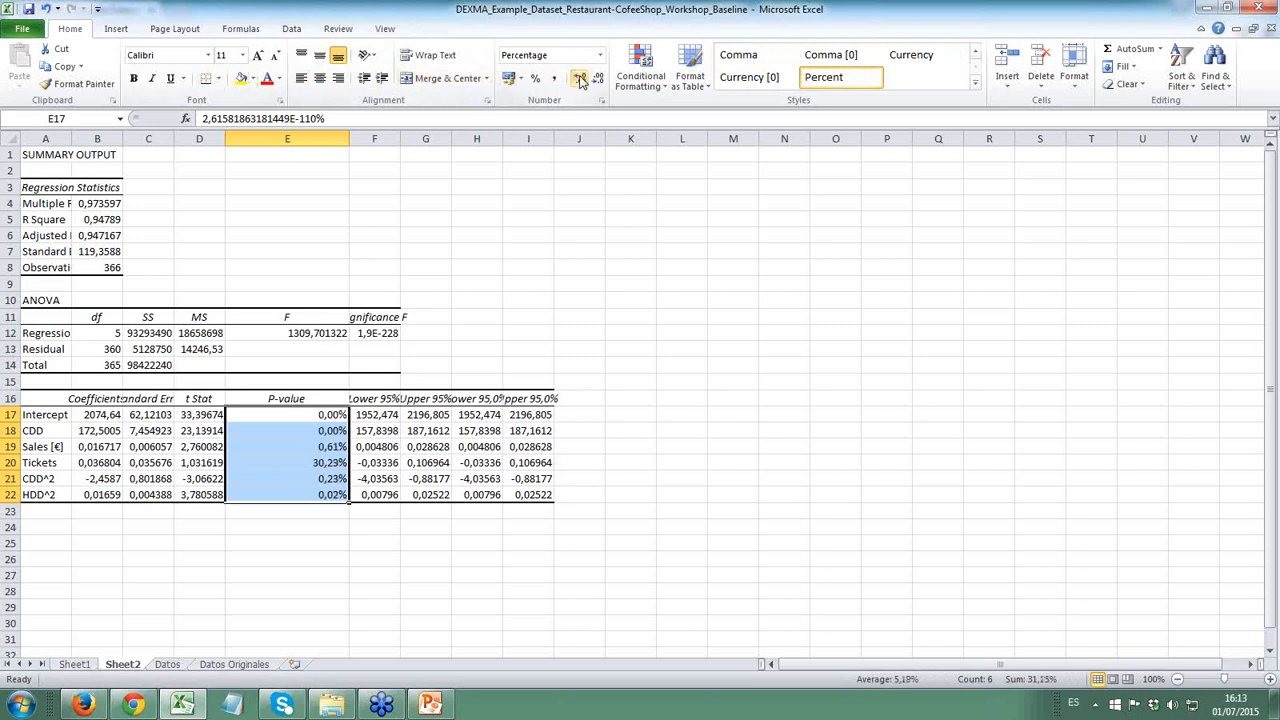
- Compare the Tickets and HDD^2 P-values, and highlight the Tickets row A20:I20 with a yellow fill
left_click(310, 463)
left_click(330, 495)
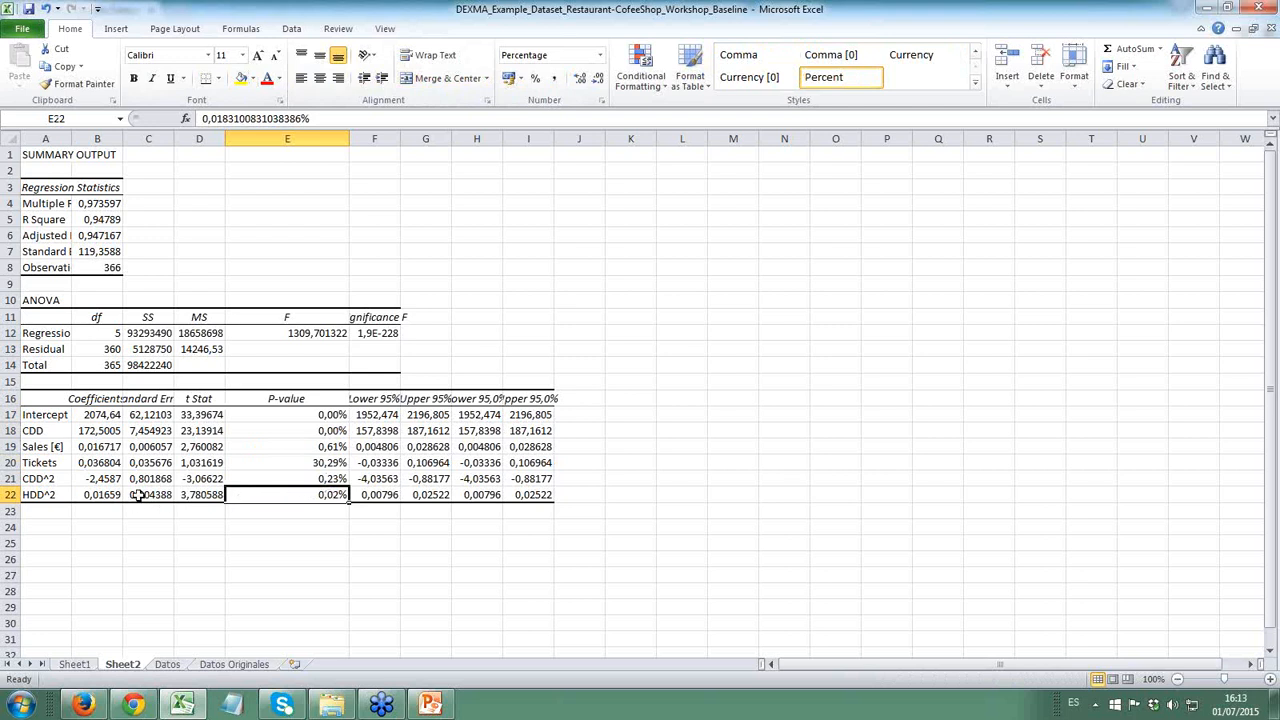
left_click(333, 462)
left_click_drag(55, 464, 541, 462)
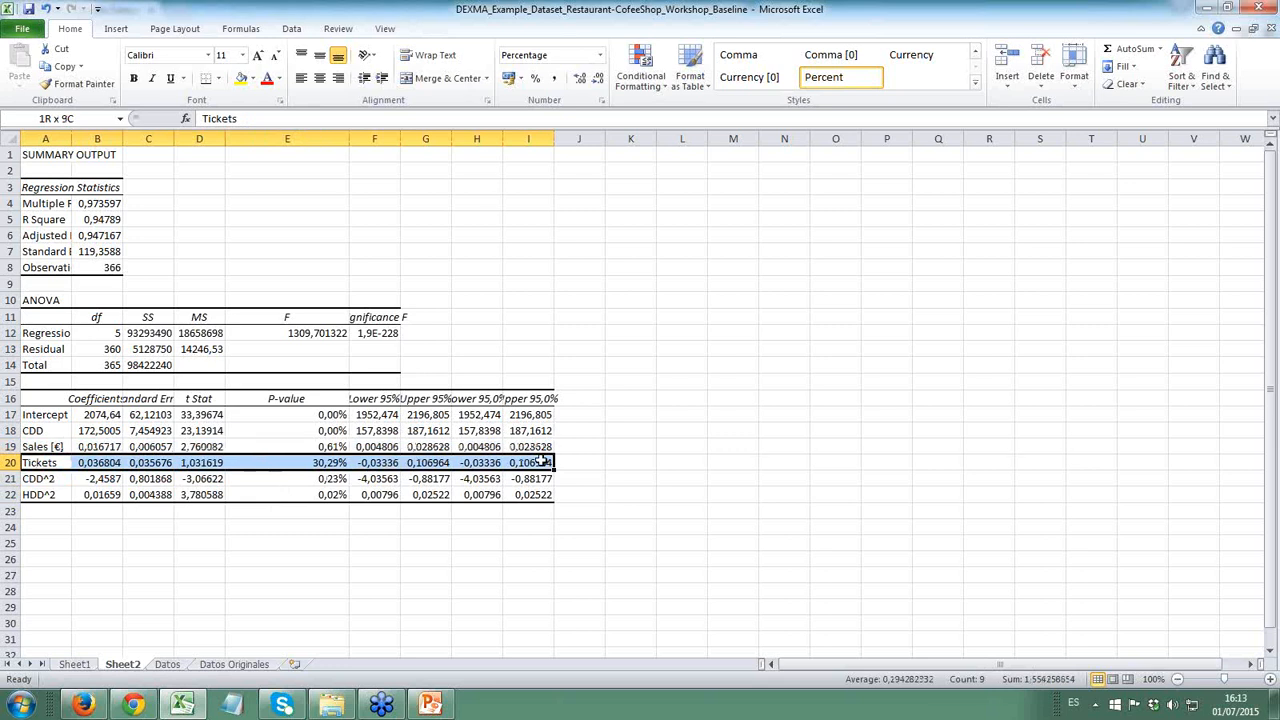
left_click(240, 78)
left_click(252, 516)
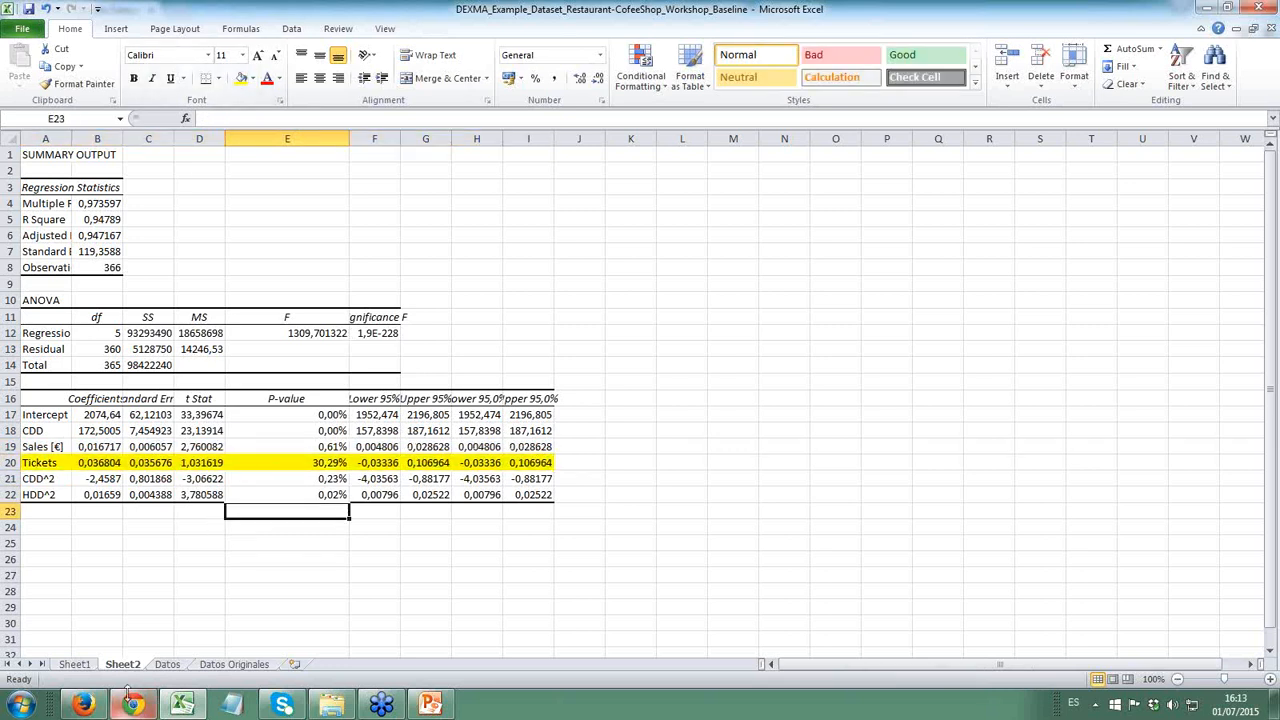
- Delete the Tickets column from the Datos sheet
left_click(74, 664)
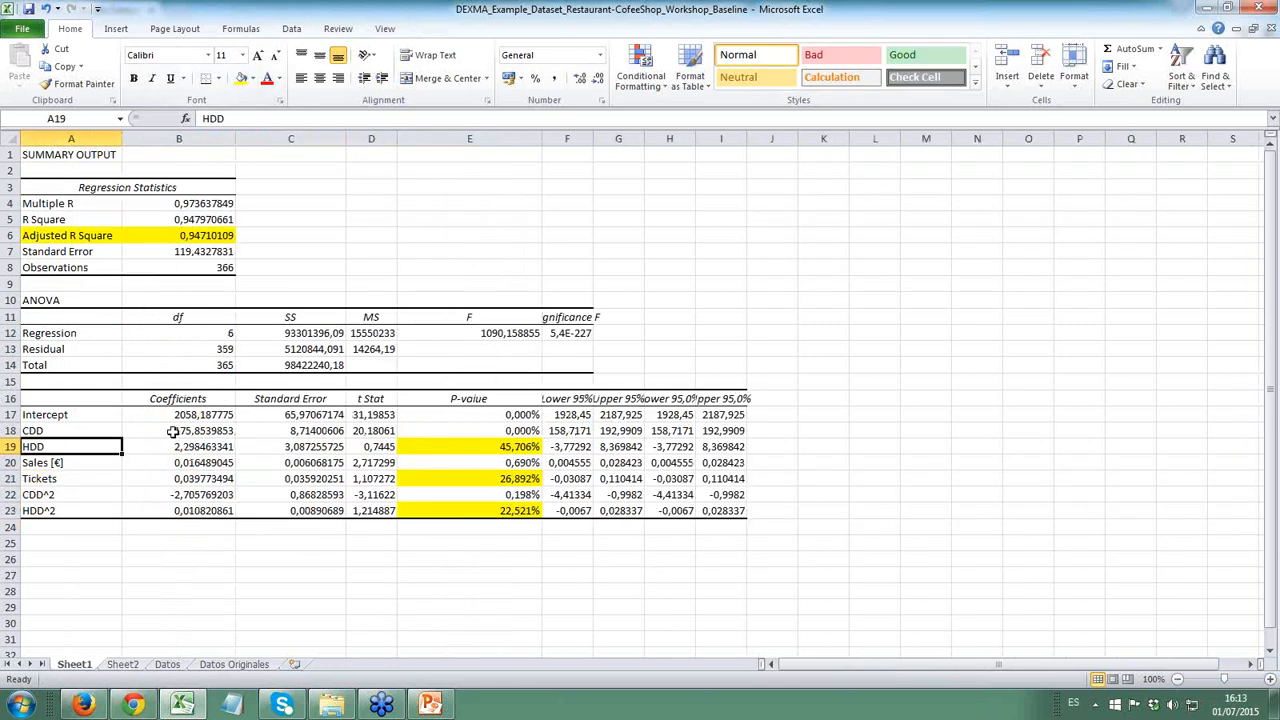
left_click(180, 664)
scroll(213, 357, "up", 15)
left_click(262, 363)
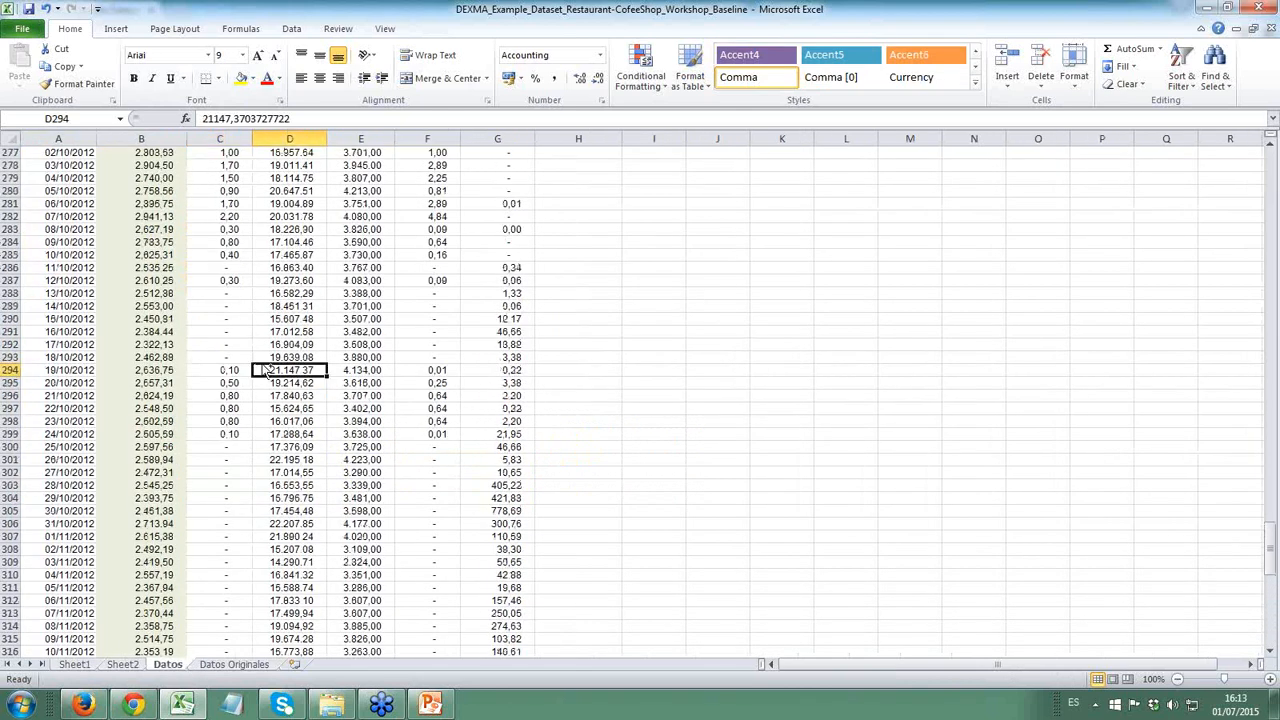
key("ctrl+Up")
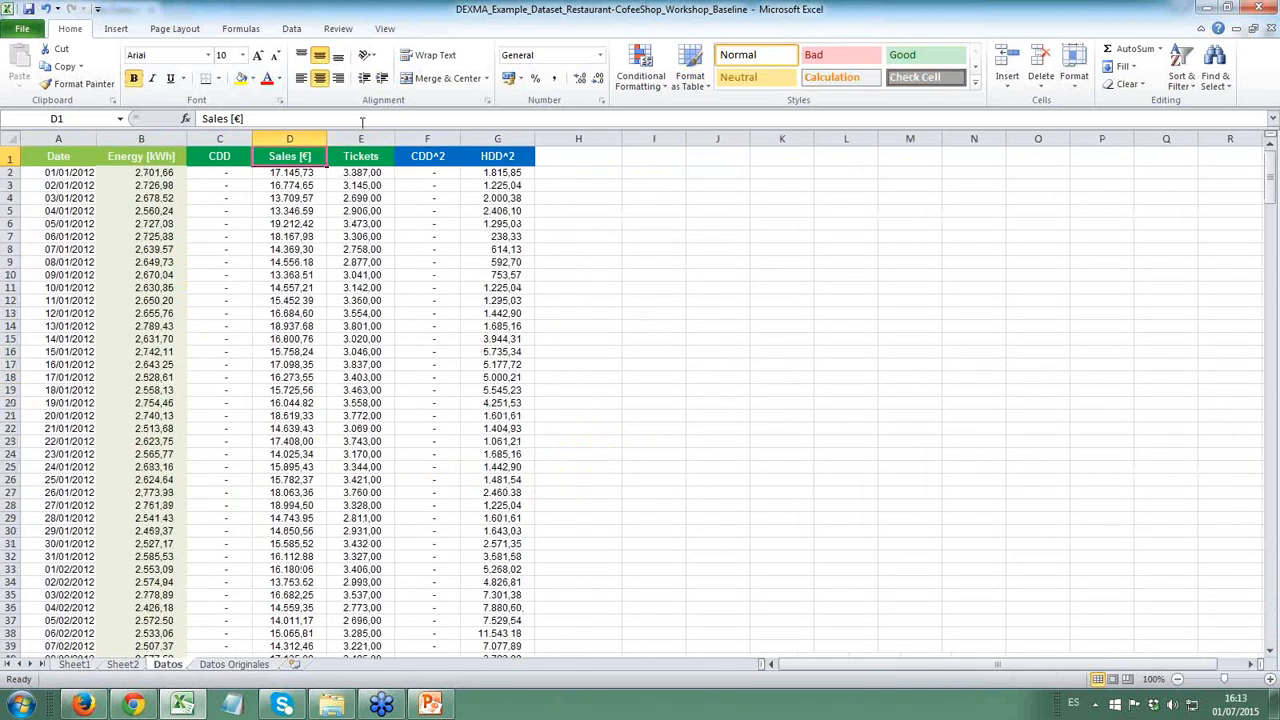
left_click(361, 138)
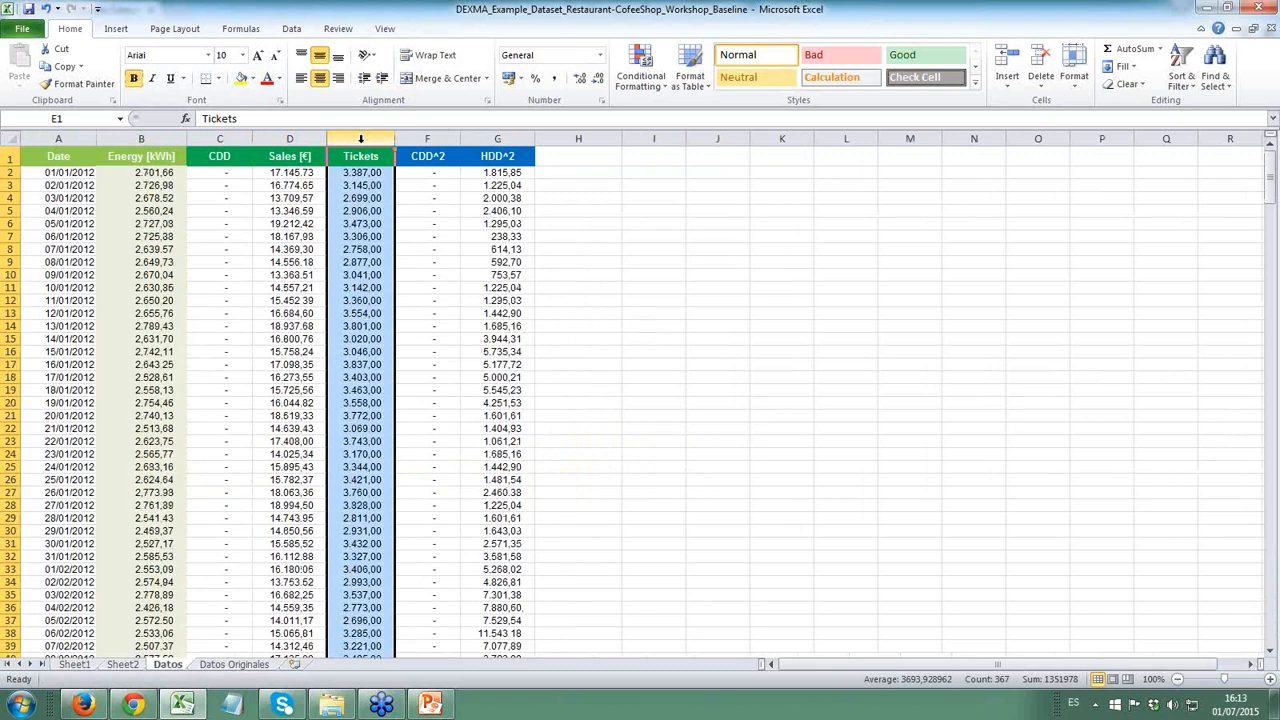
right_click(361, 139)
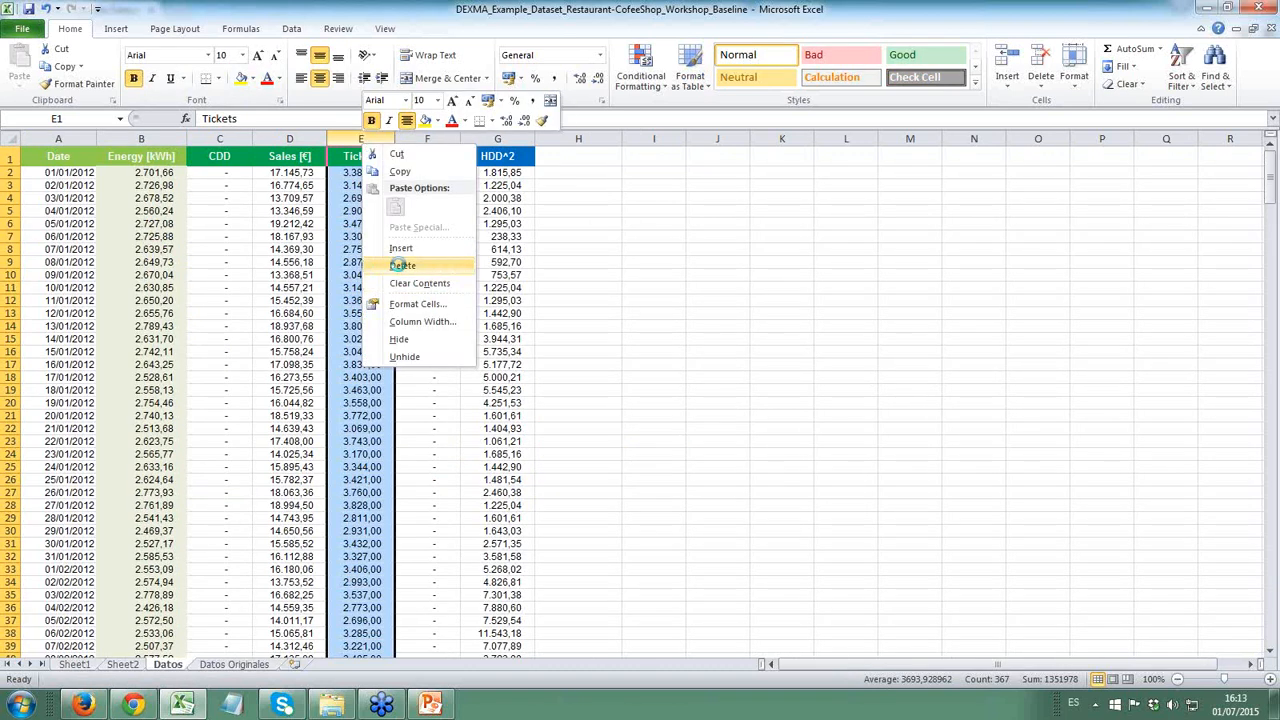
left_click(402, 265)
left_click_drag(290, 223, 290, 236)
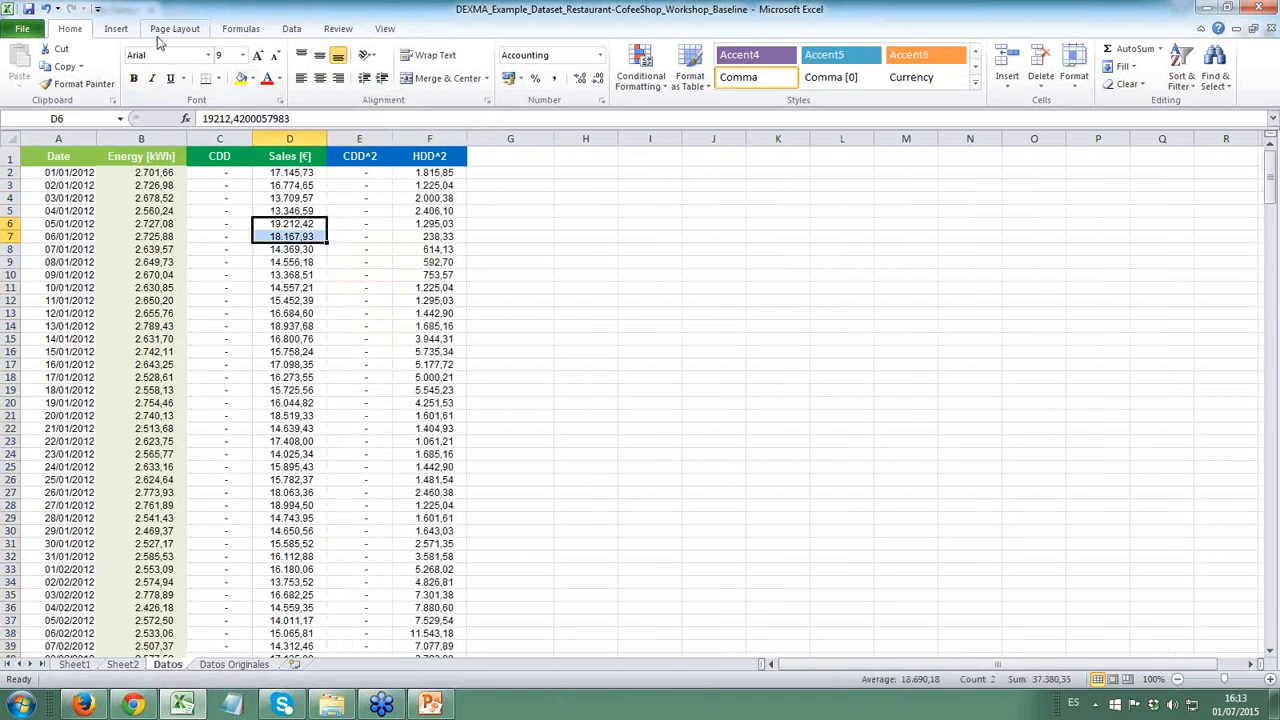
- Rerun the regression on the Datos sheet with the input X range set to C1:F367, outputting to a new worksheet
left_click(291, 28)
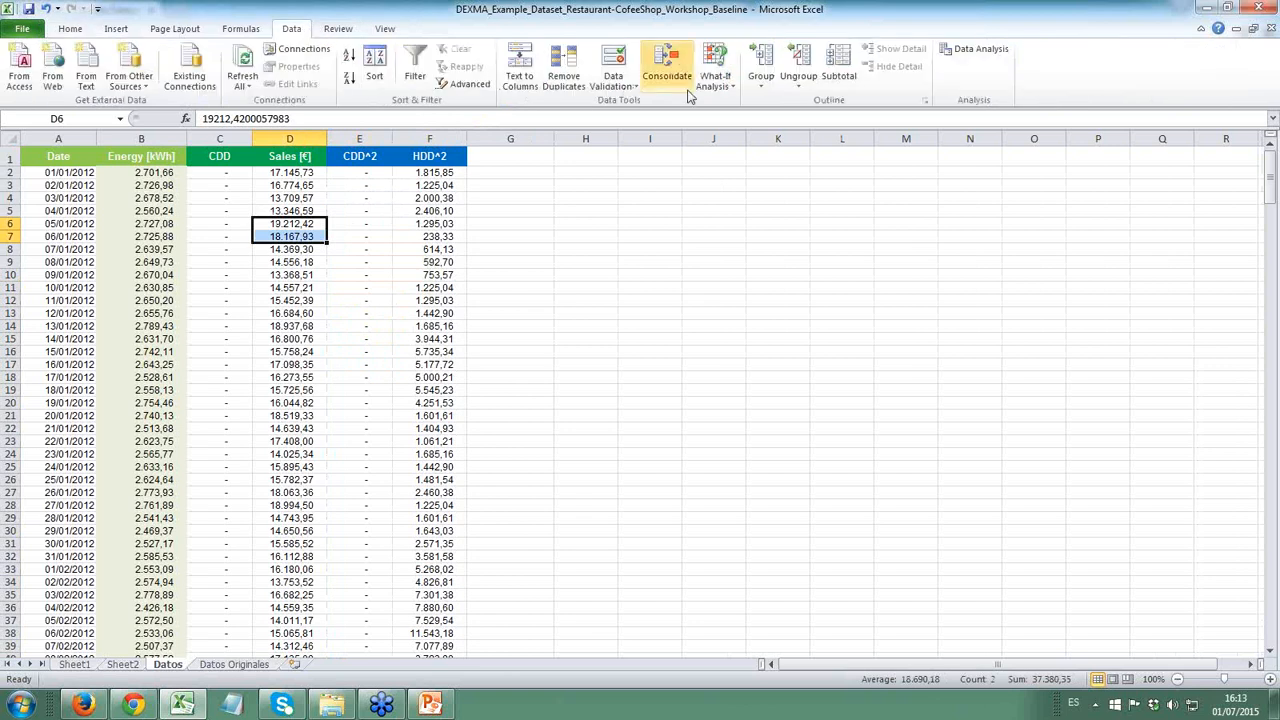
left_click(979, 52)
left_click(519, 350)
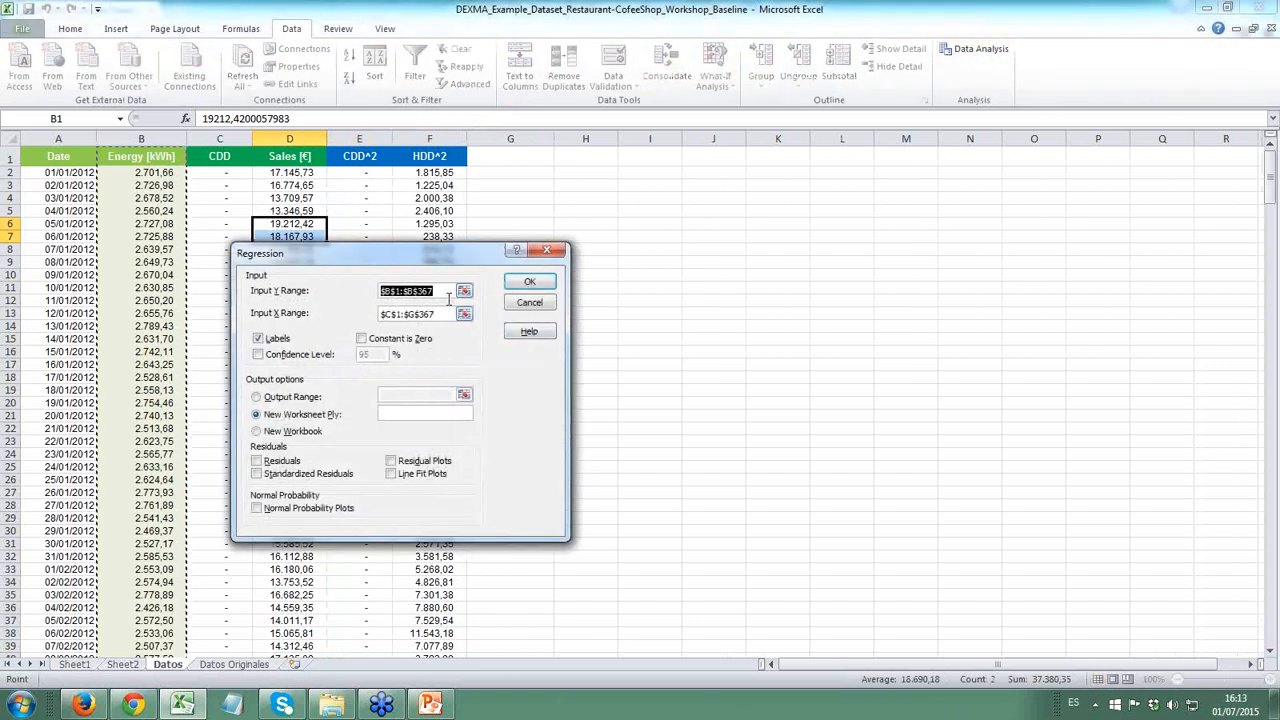
left_click(464, 314)
left_click(244, 156)
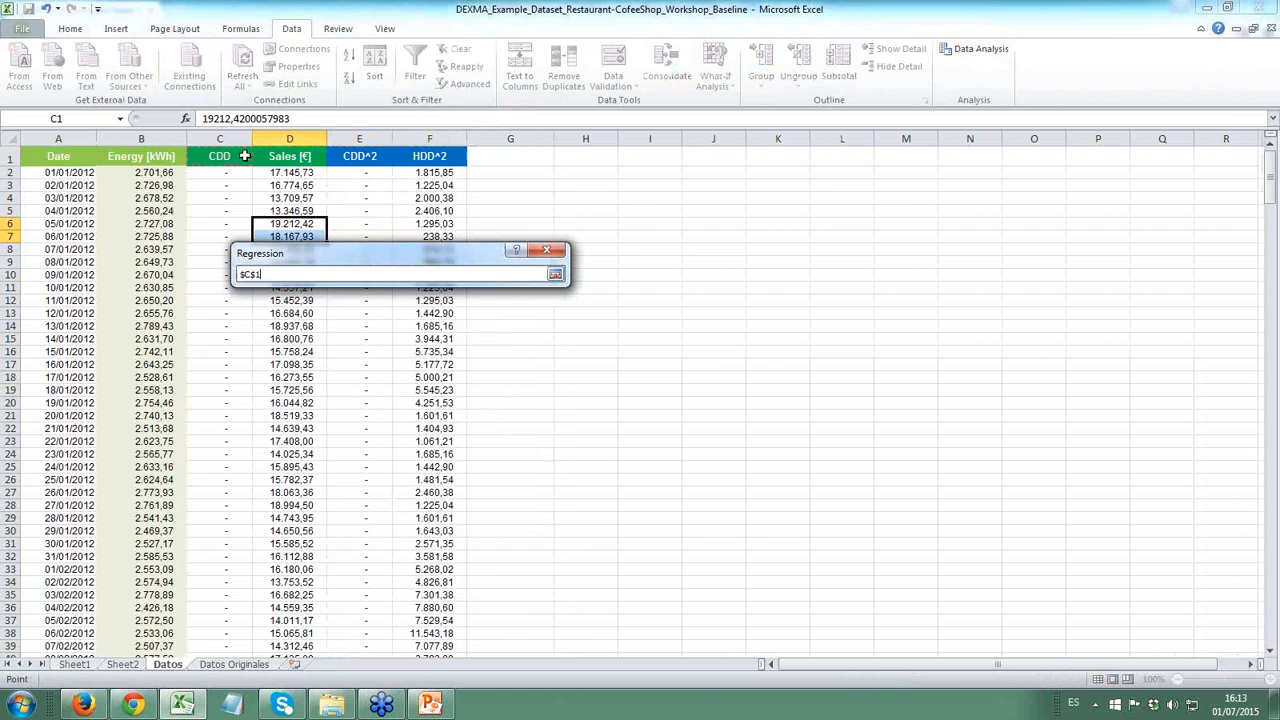
key("ctrl+shift+Right")
key("ctrl+shift+Down")
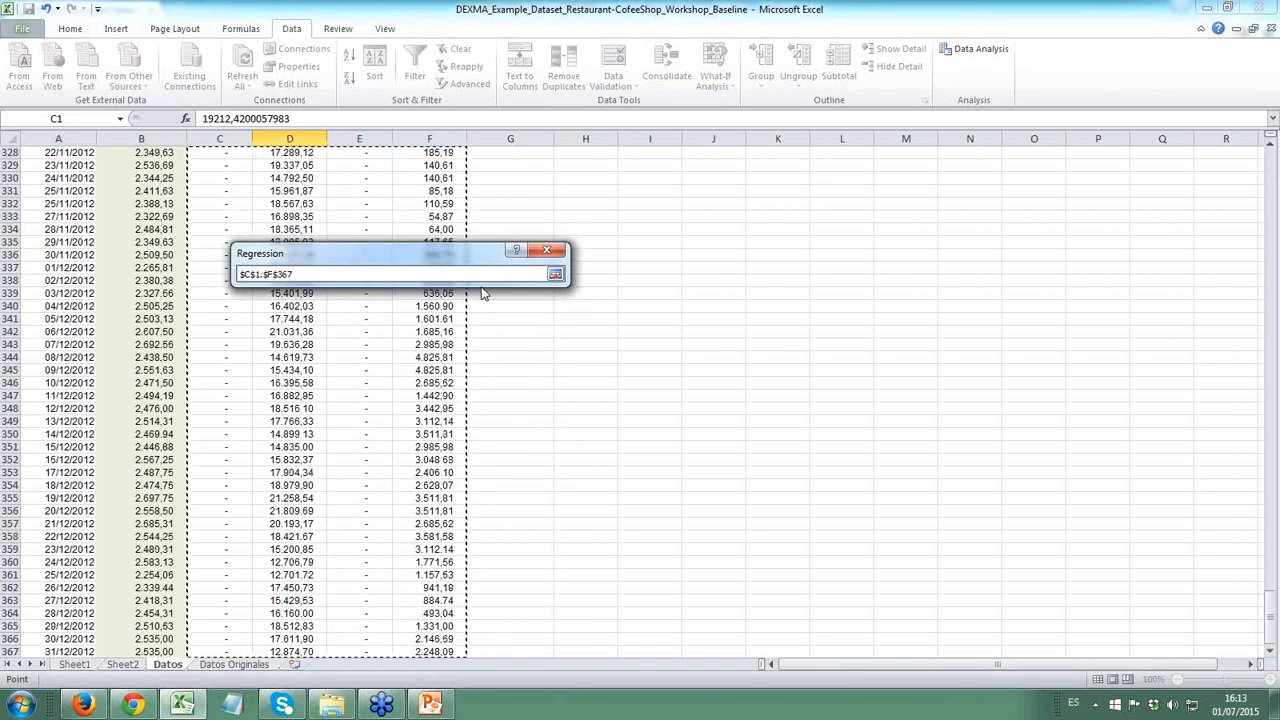
left_click(556, 274)
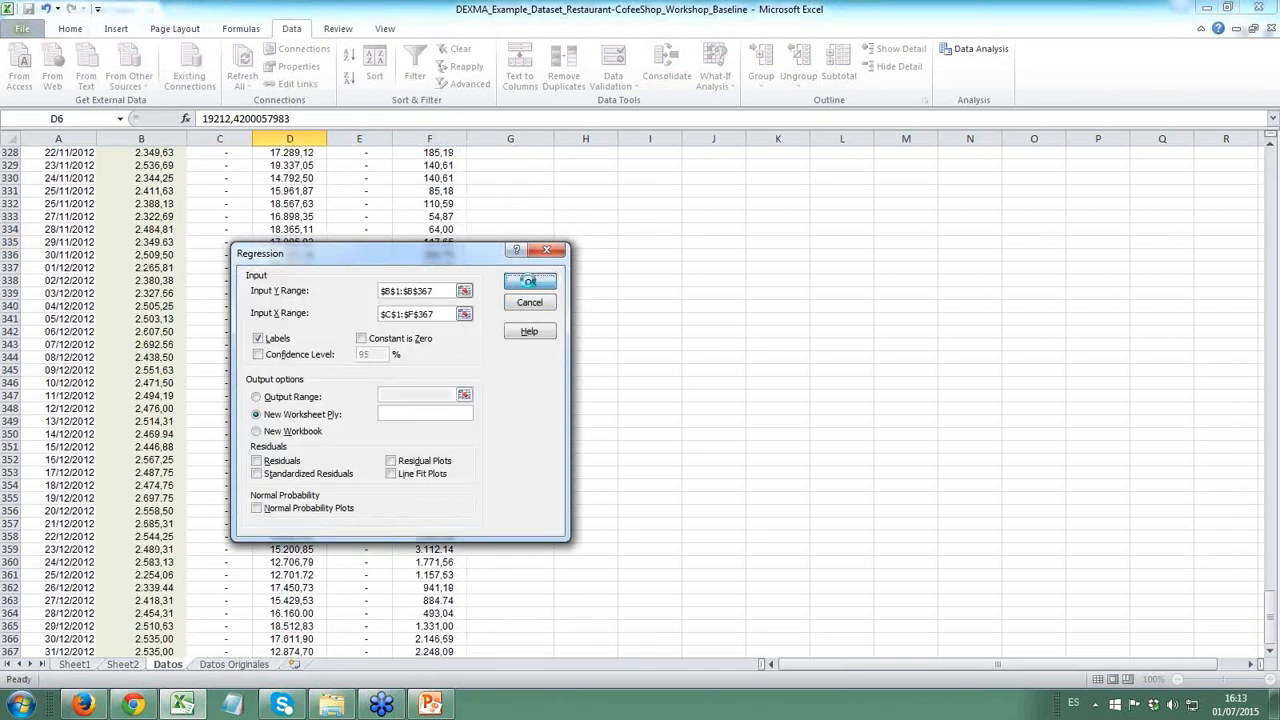
left_click(523, 283)
- Widen the P-value column E in the new regression output sheet
left_click(147, 461)
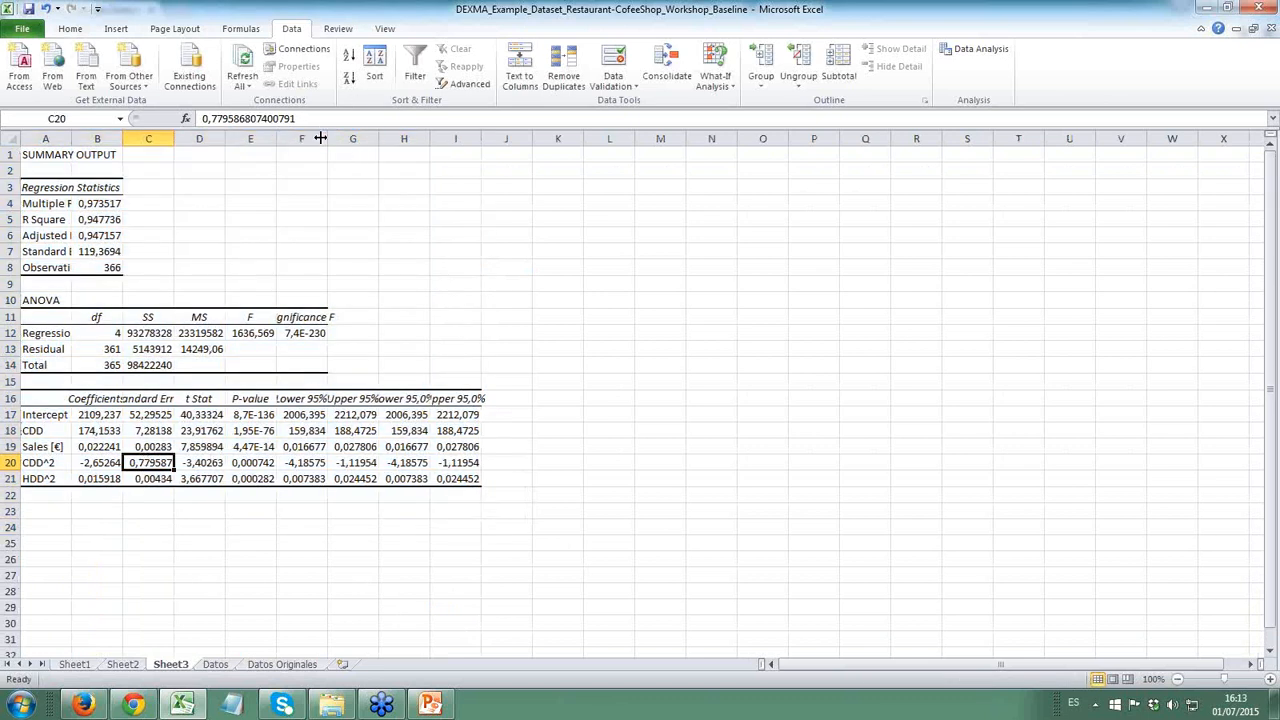
left_click_drag(328, 135, 410, 138)
left_click(300, 204)
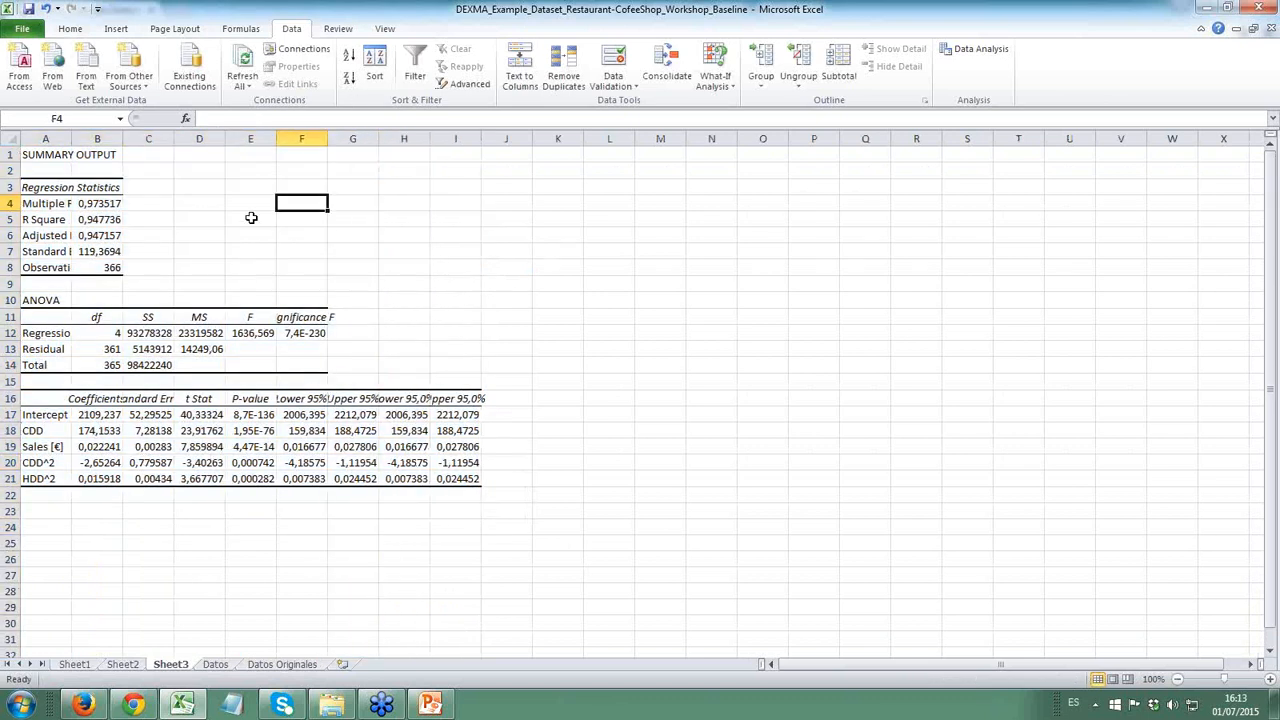
left_click_drag(277, 140, 367, 145)
- Format the P-values in E17:E21 of Sheet3 as percentages with seven decimal places
left_click_drag(297, 415, 301, 476)
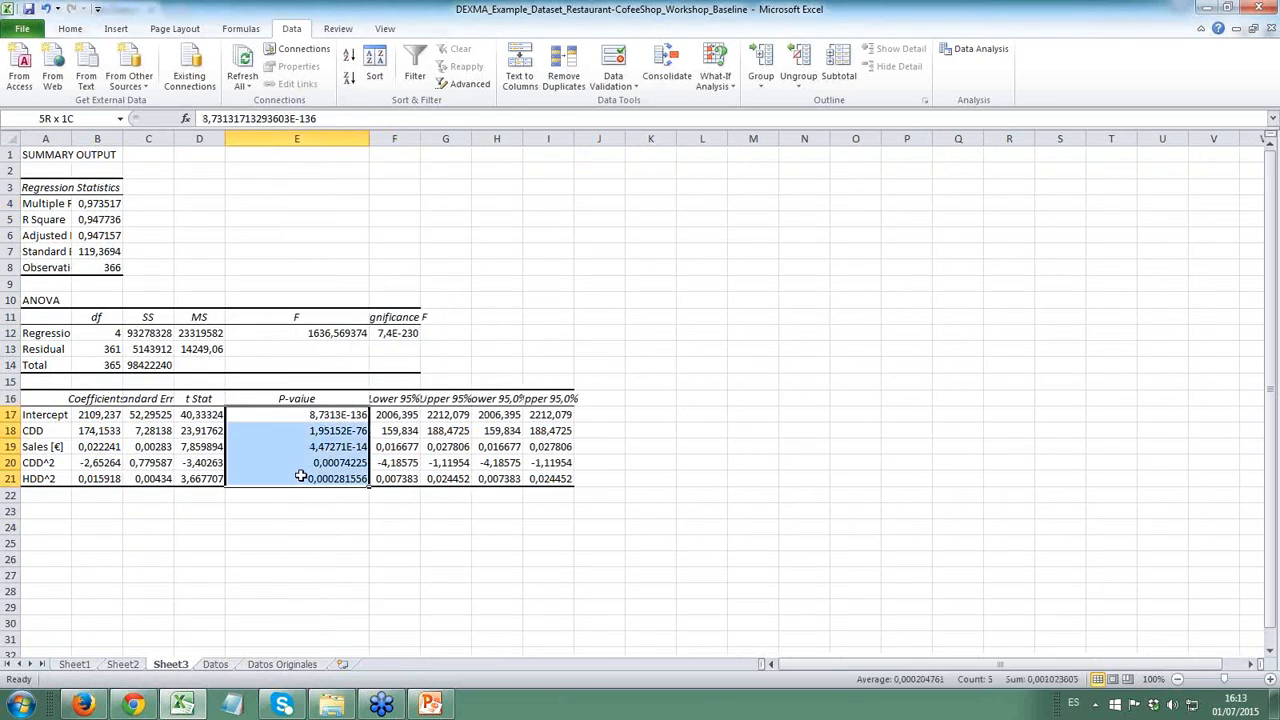
left_click(72, 28)
left_click(535, 79)
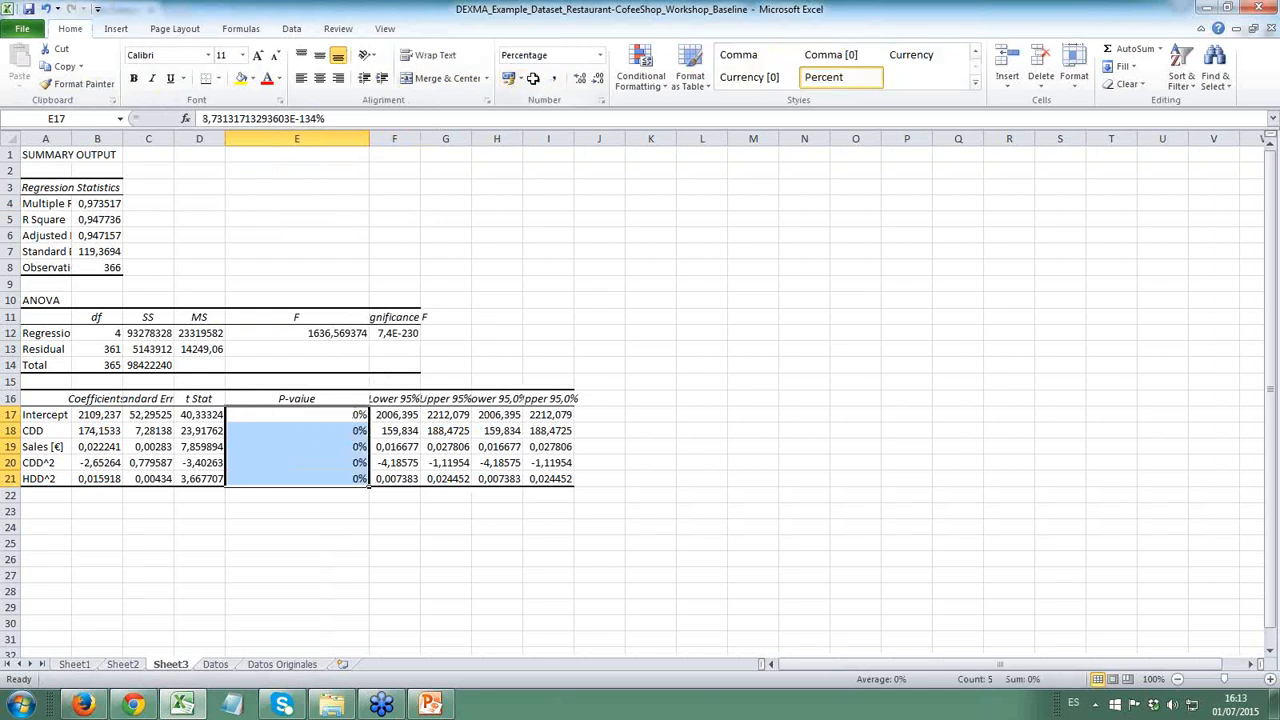
left_click(579, 79)
left_click(579, 79)
left_click(579, 79)
left_click(579, 79)
left_click(579, 79)
left_click(579, 79)
left_click(579, 79)
left_click(296, 431)
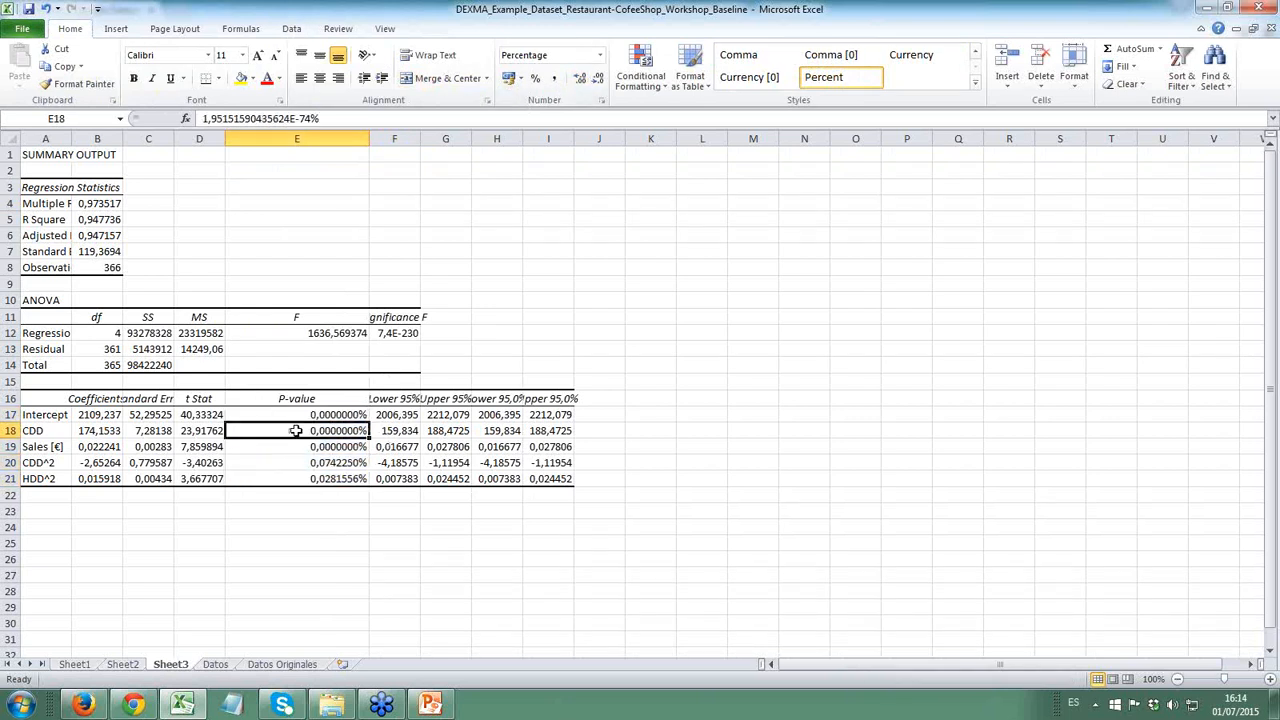
- Format the Adjusted R Square value in B6 as a percentage with two decimal places
left_click(106, 241)
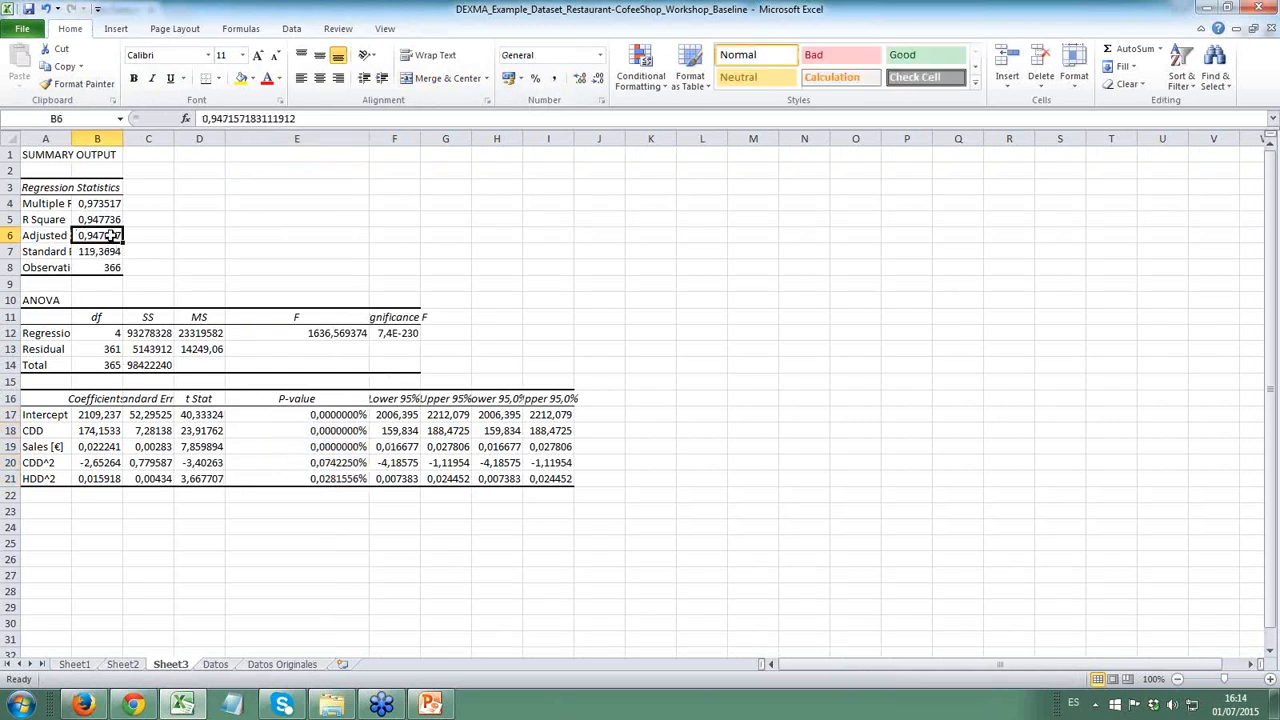
left_click(535, 78)
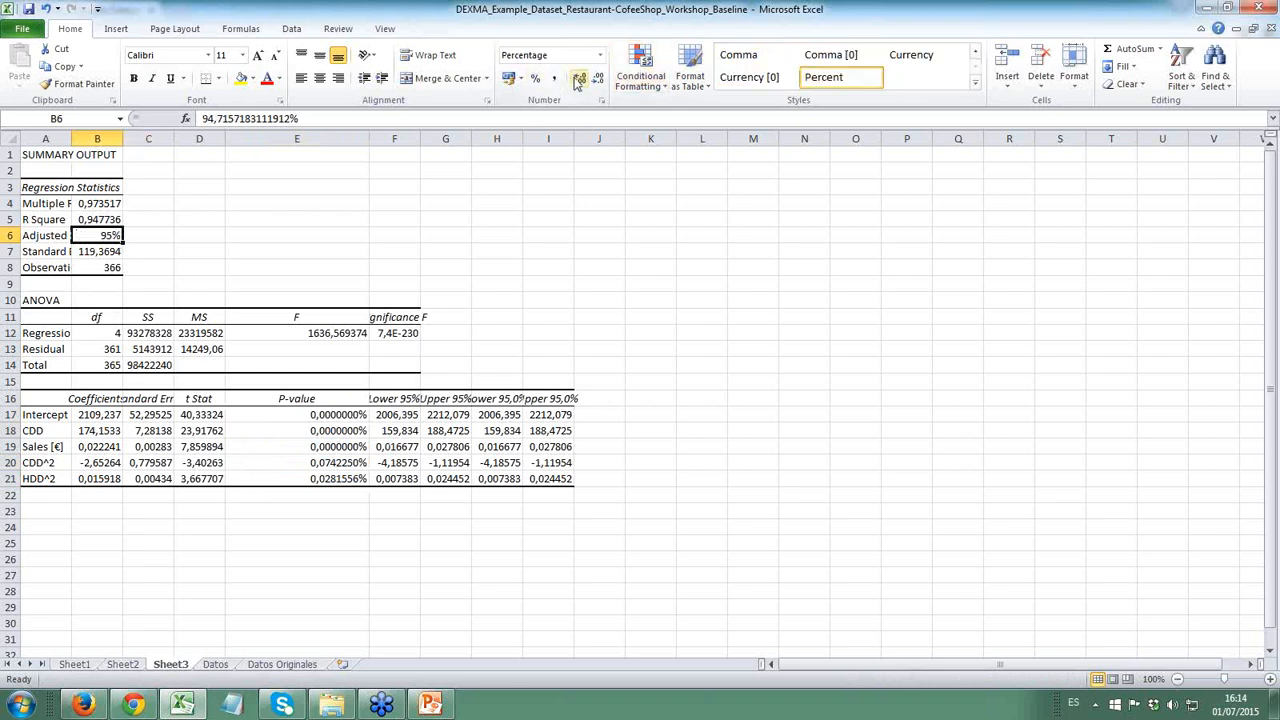
left_click(578, 80)
left_click(160, 236)
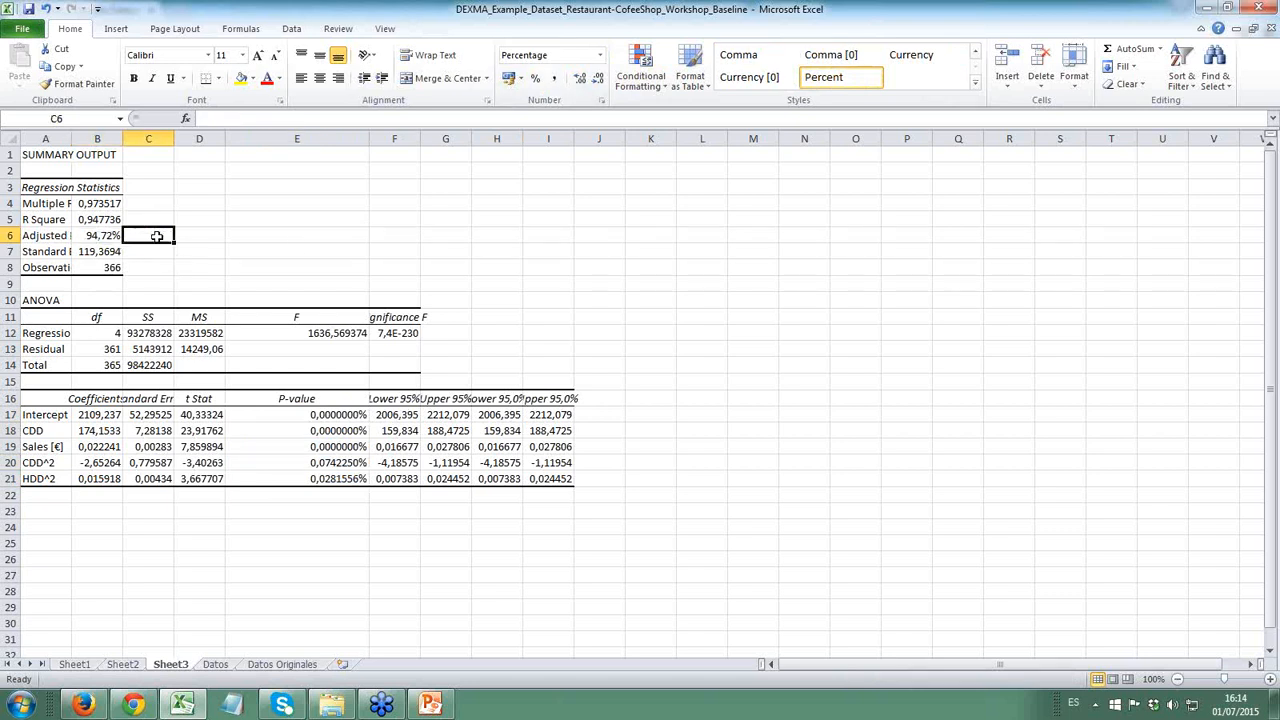
- Write the baseline equation as text in B23: Energy = 2109,237+174,1533*CDD+0,022*Sales-2,65264*CDD^2+0,015918+HDD^2
left_click(396, 464)
left_click(82, 415)
left_click(80, 510)
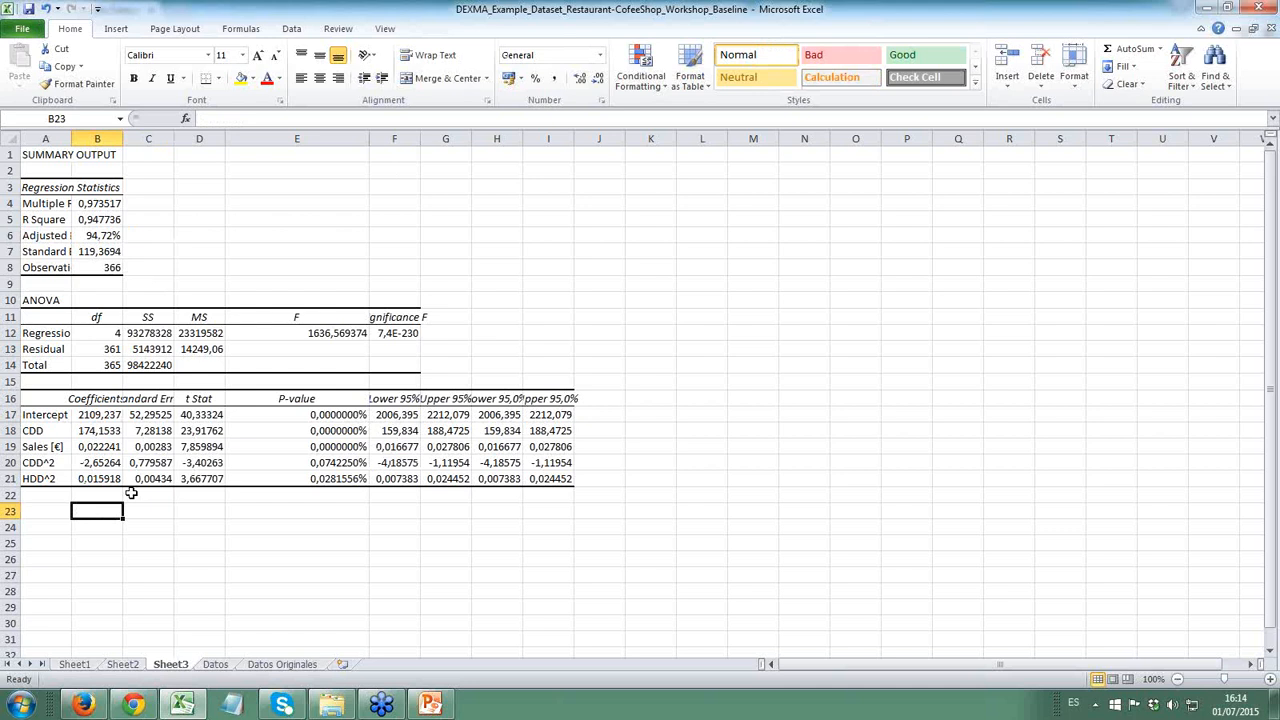
type("Energy = 2109,237+174,")
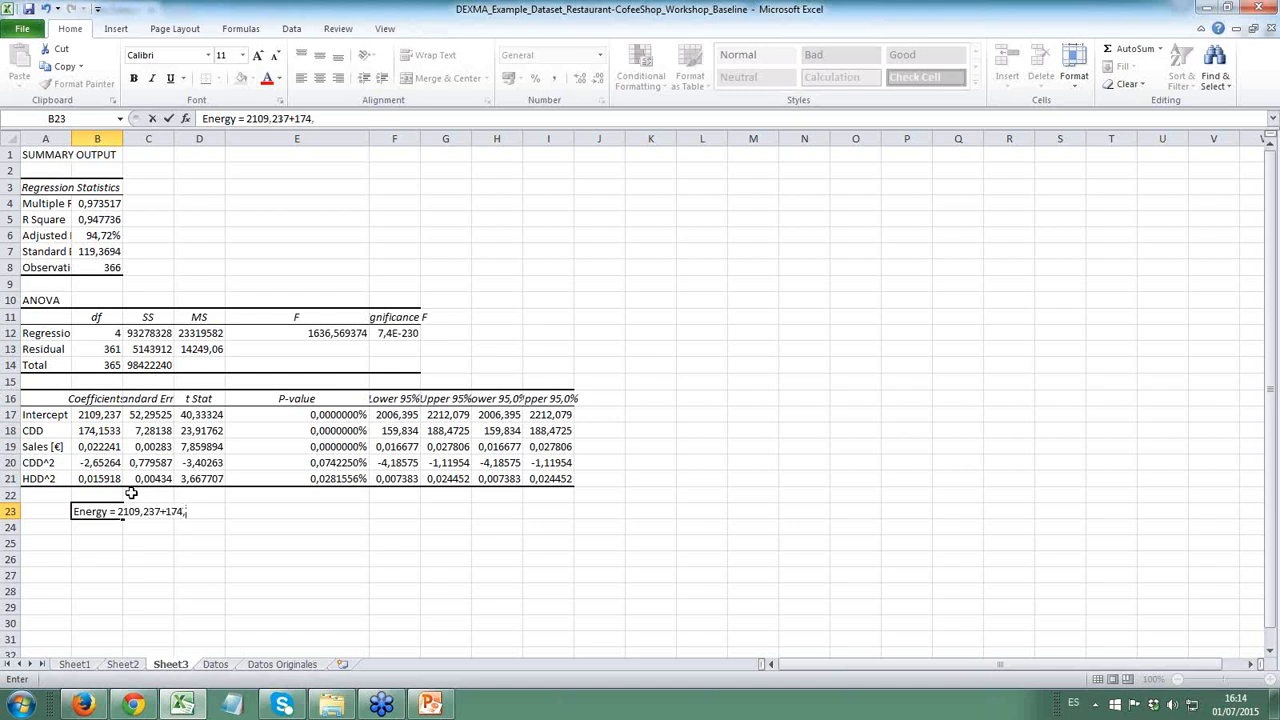
type("1533*CDD+0,01")
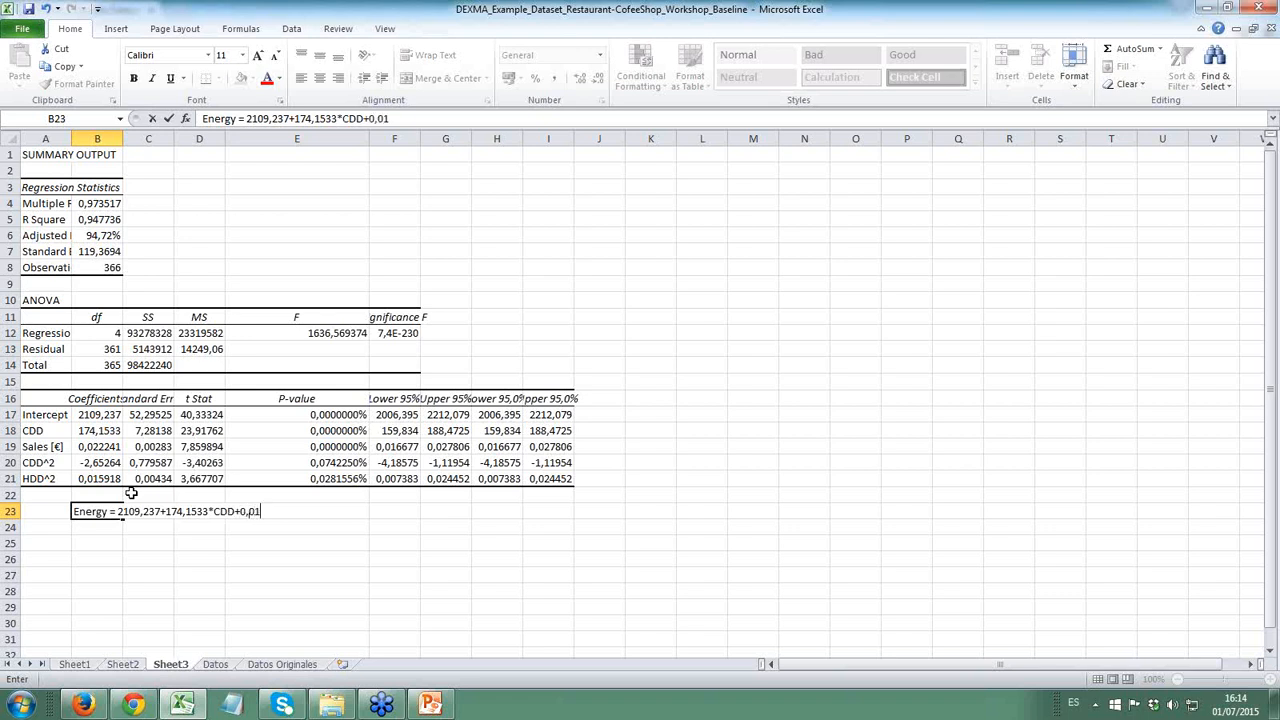
type("22*Sales-2,65264*C")
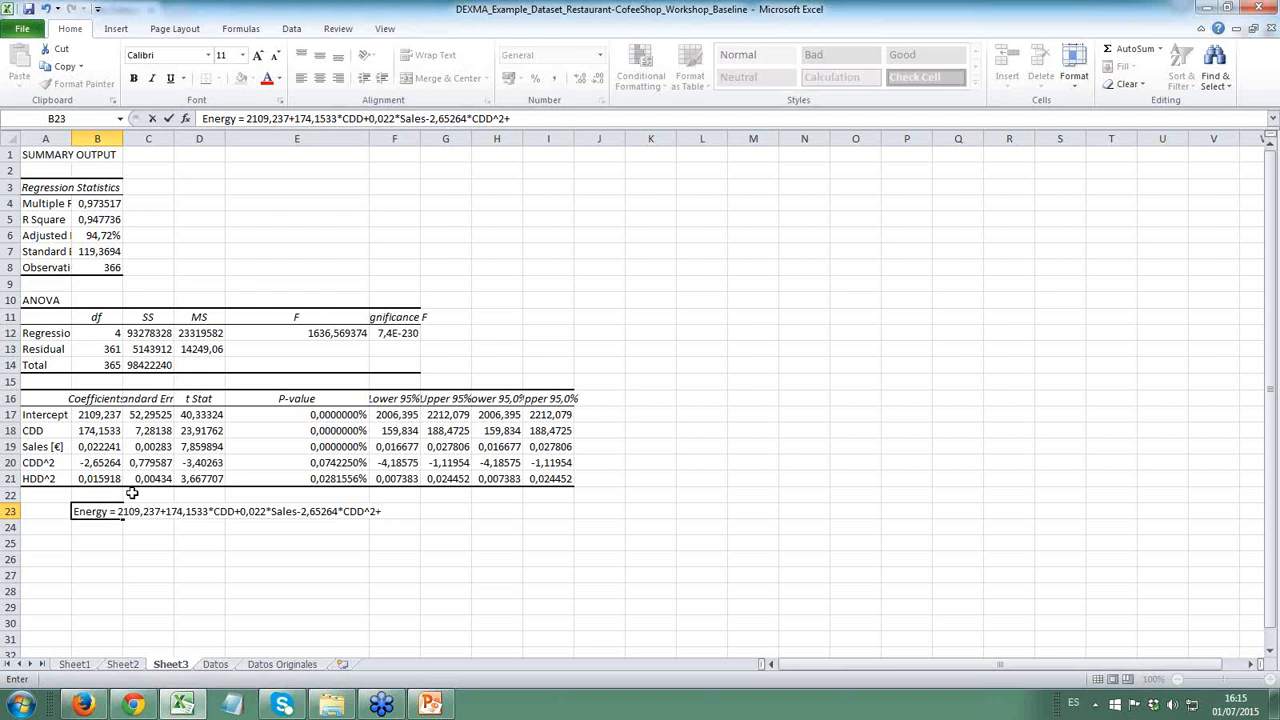
type("DD")
key("BackSpace")
key("BackSpace")
key("BackSpace")
type("0,015918+HDD^2")
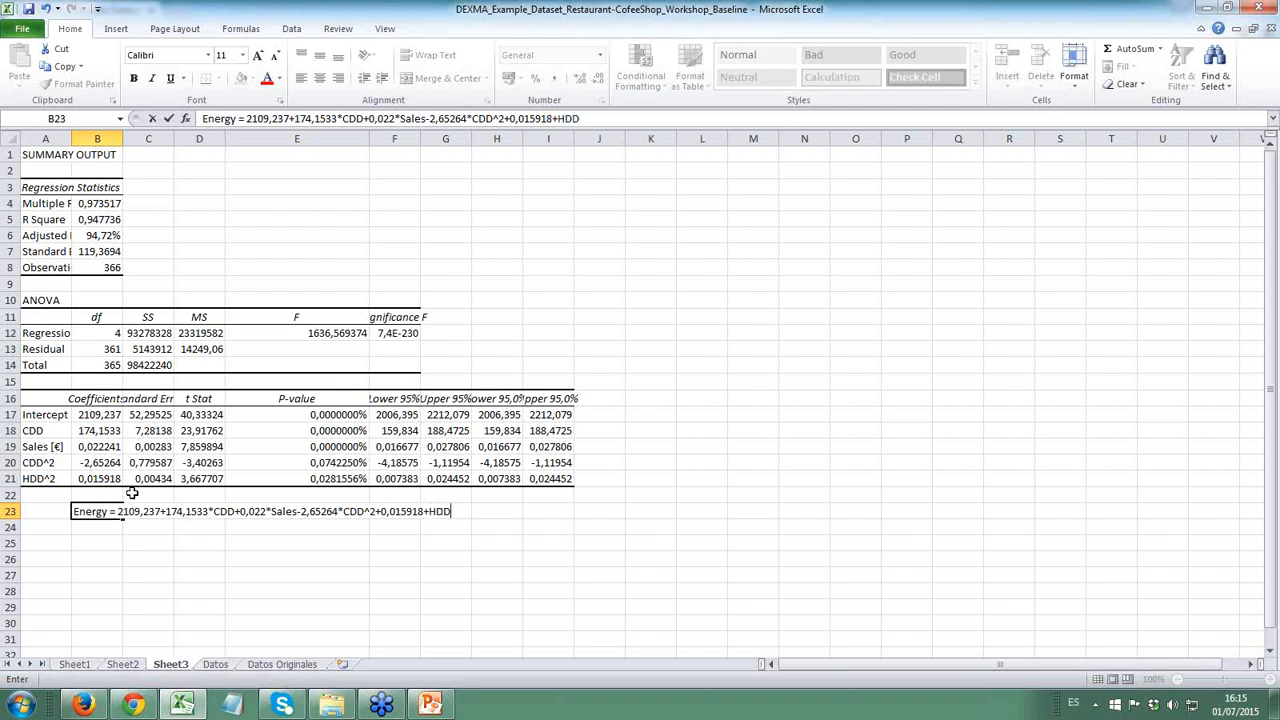
key("Return")
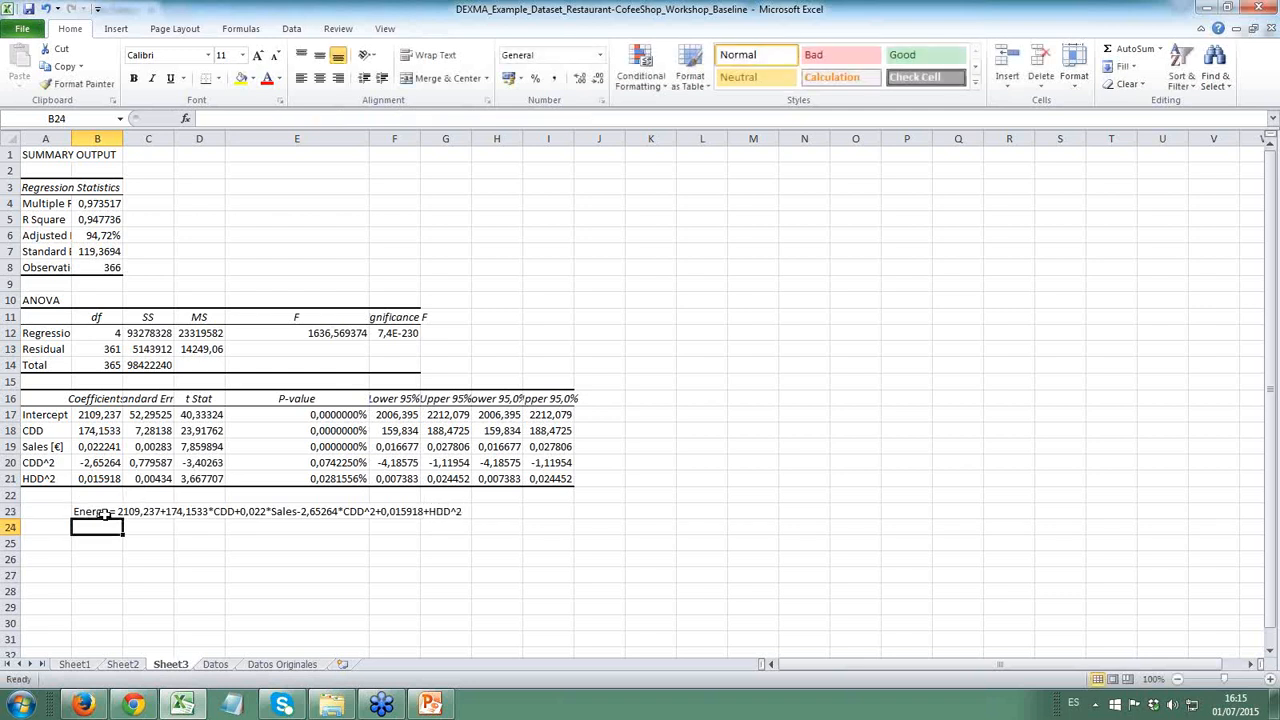
- Copy the baseline equation from B23 of Sheet3 into cell H1 of the Datos sheet
left_click(104, 514)
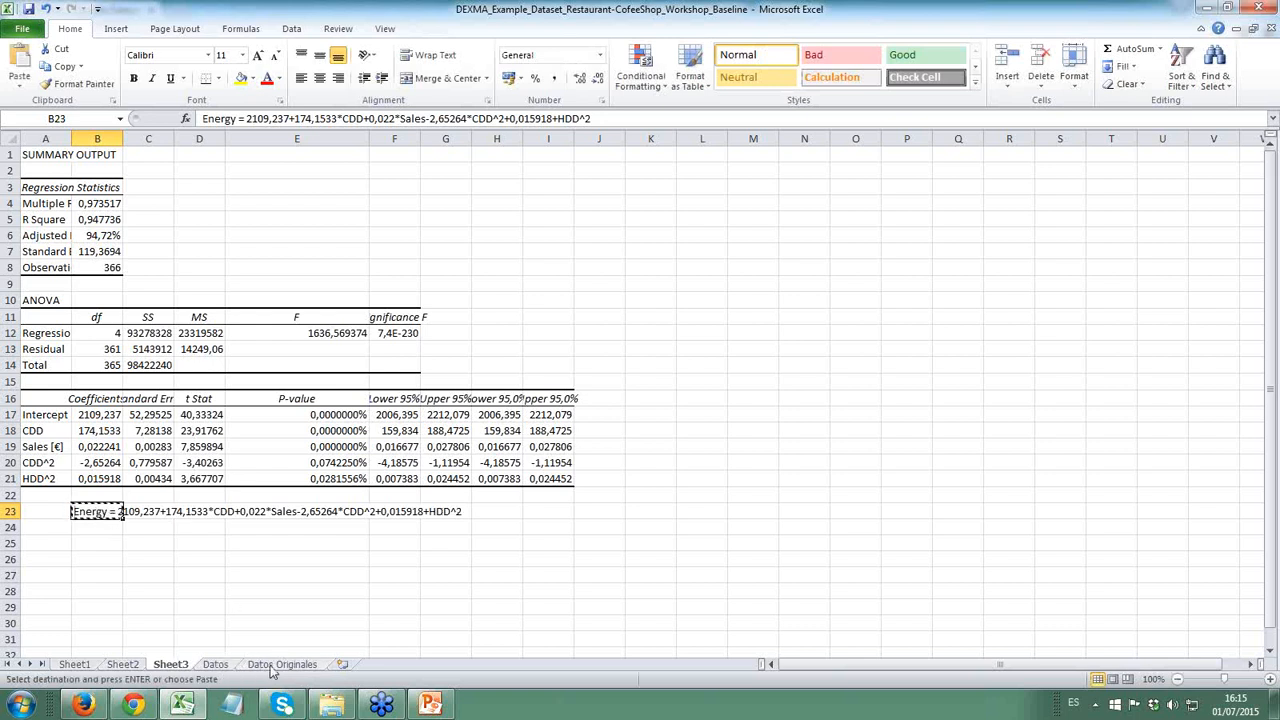
left_click(215, 664)
scroll(505, 420, "down", 15)
left_click(505, 397)
key("ctrl+Up")
key("Right")
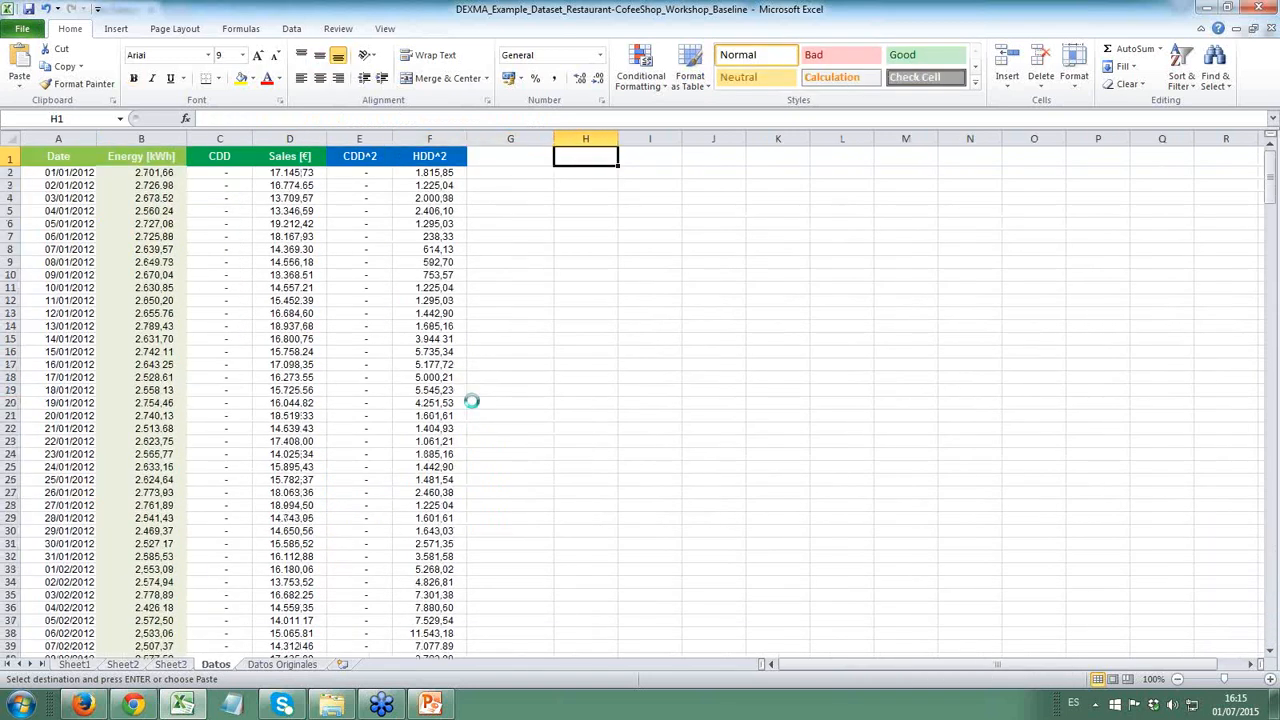
type("Energy = 2109,237+174,1533*CDD+0,022*Sales-2,65264*CDD^2+0,015918+HDD^2")
- Enter the column header Baseline in cell G1 of the Datos sheet
key("Left")
type("Basel")
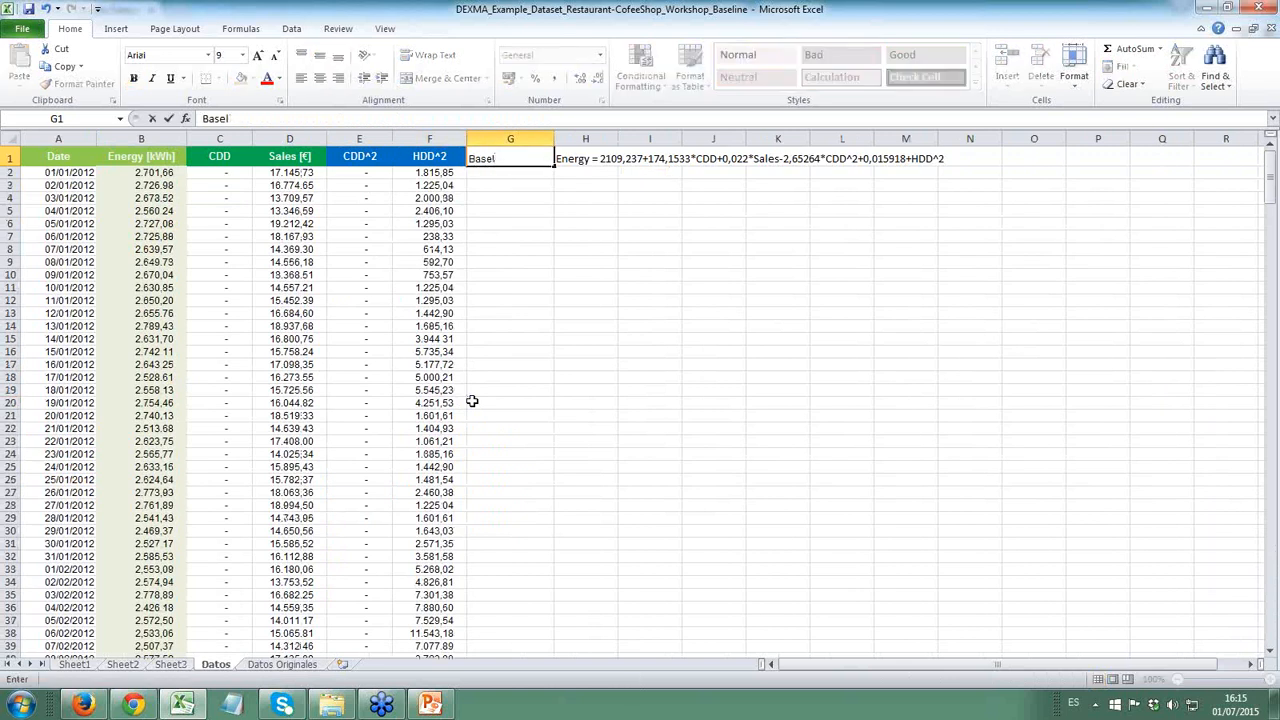
type("kne")
key("Return")
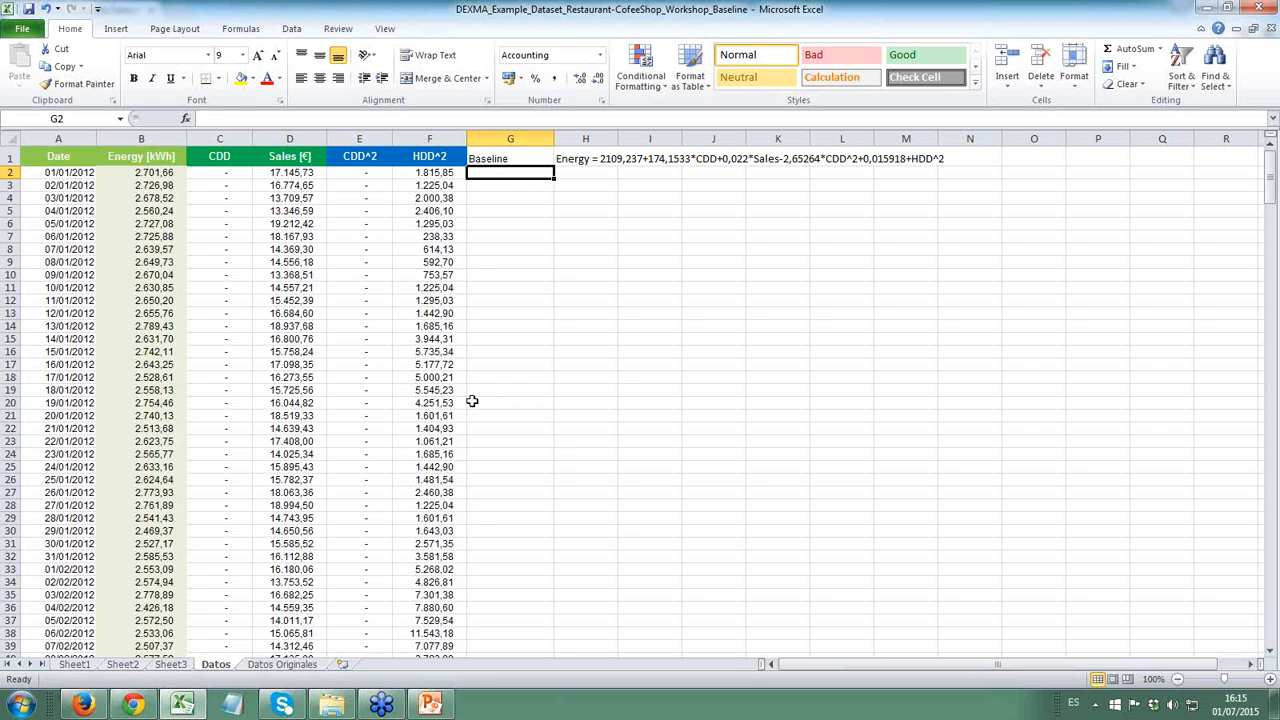
- Enter the baseline formula in G2 as =2109,237+174,1533*C2+0,222*D2-2,65264*E2+0,015918*F2
type("=")
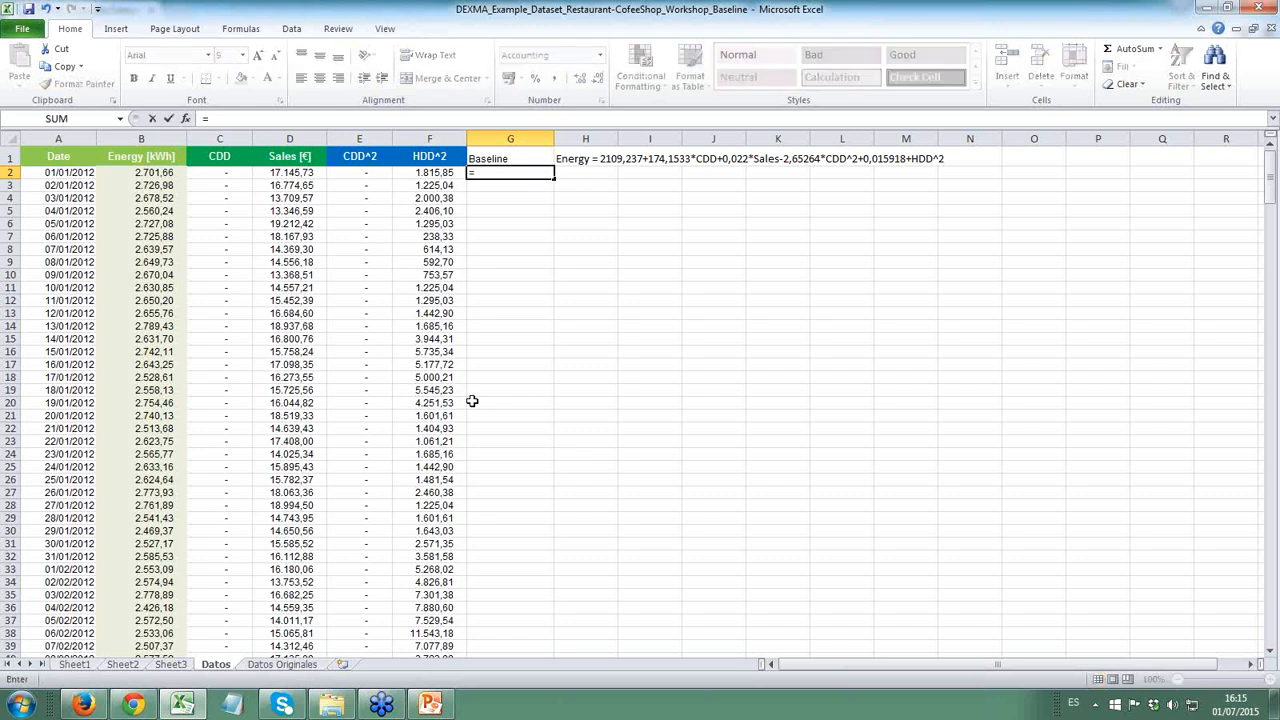
type("2109,237+174")
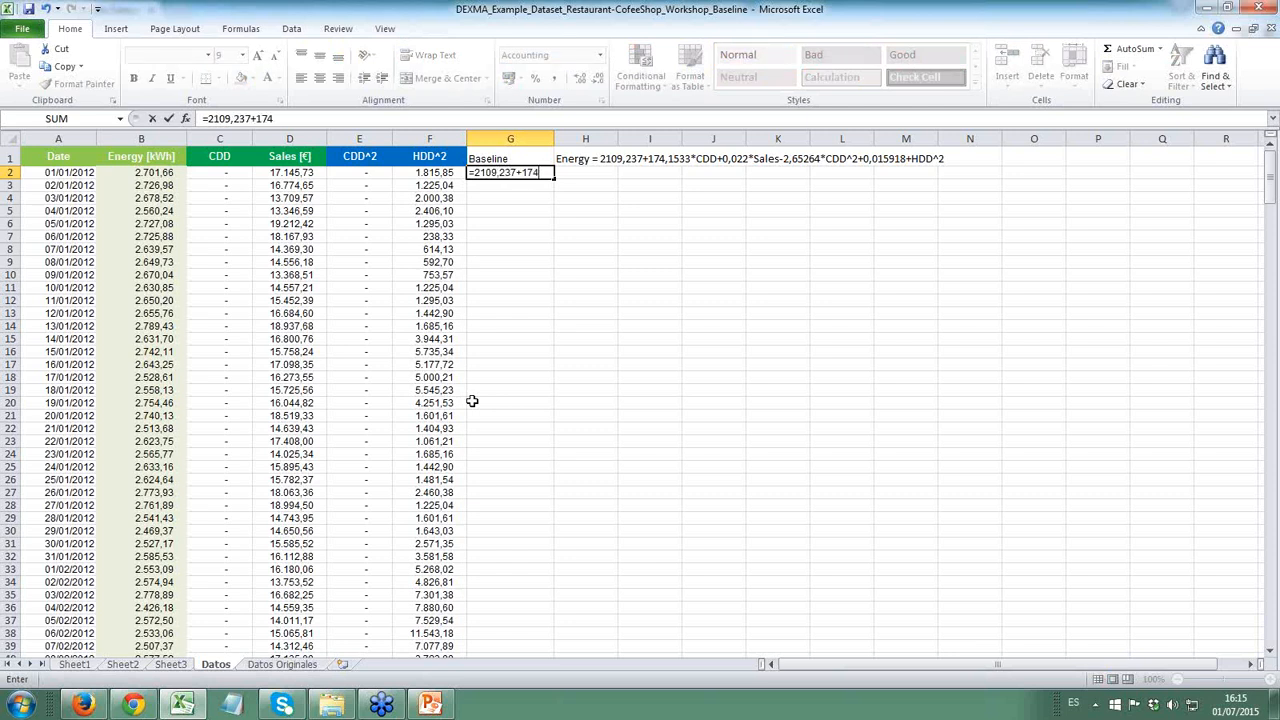
type(",1533*")
left_click(226, 172)
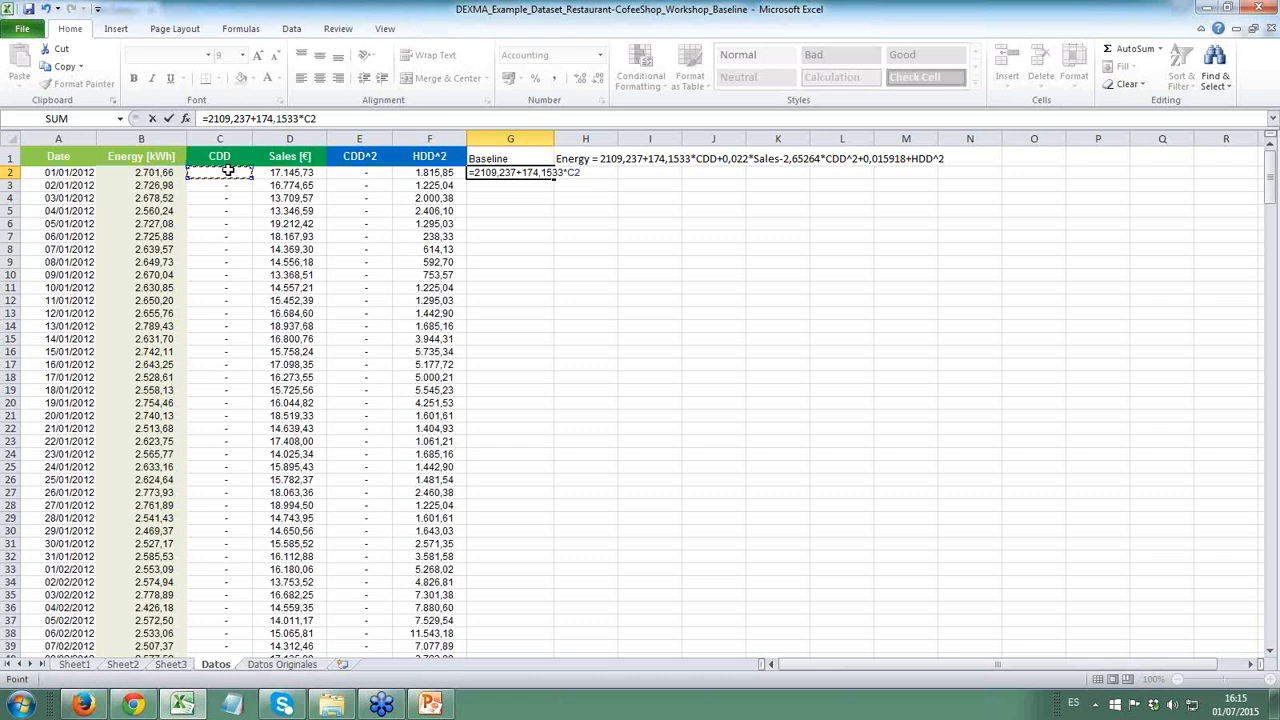
type("+0,222*")
left_click(286, 175)
type("-")
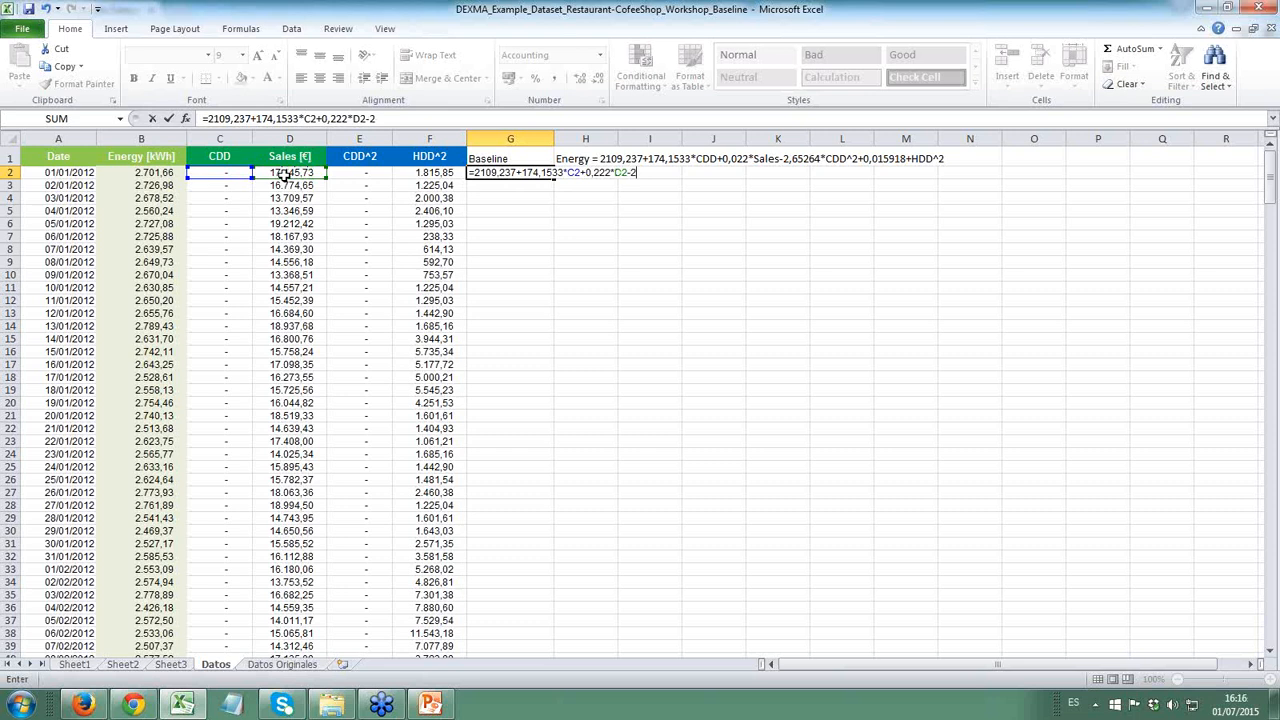
type("2,65264*")
left_click(362, 173)
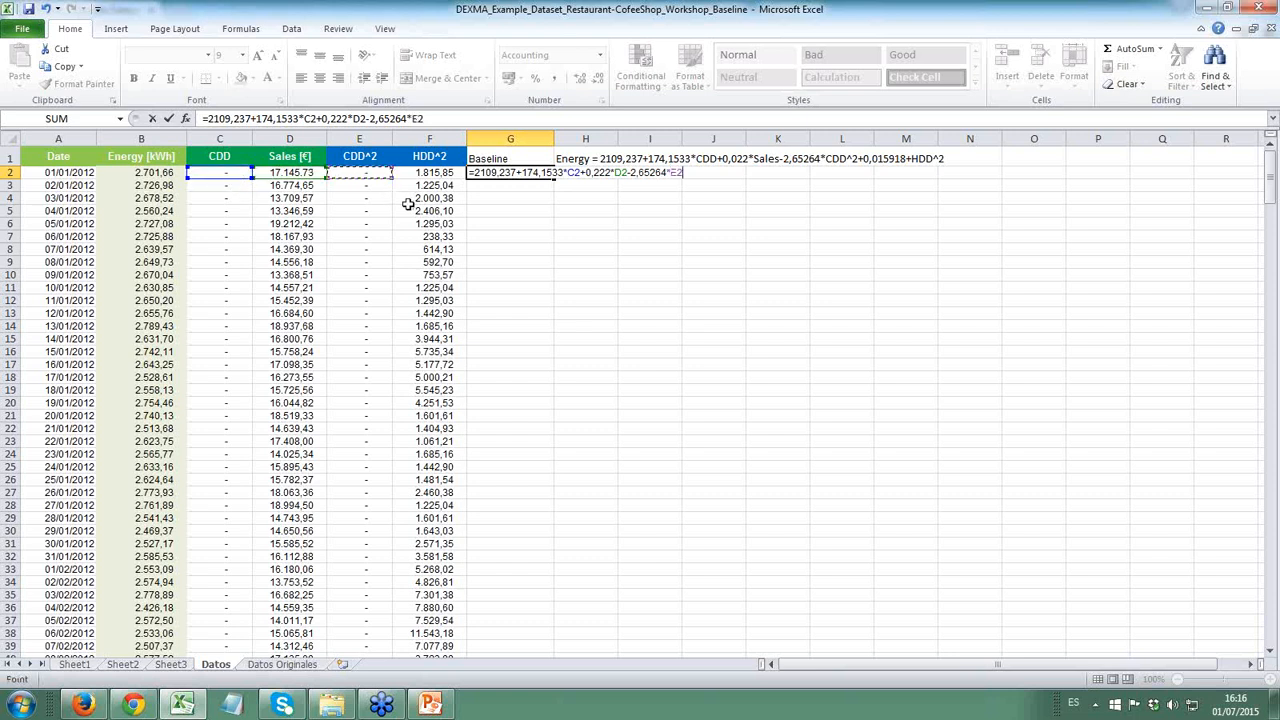
type("+0,015918*")
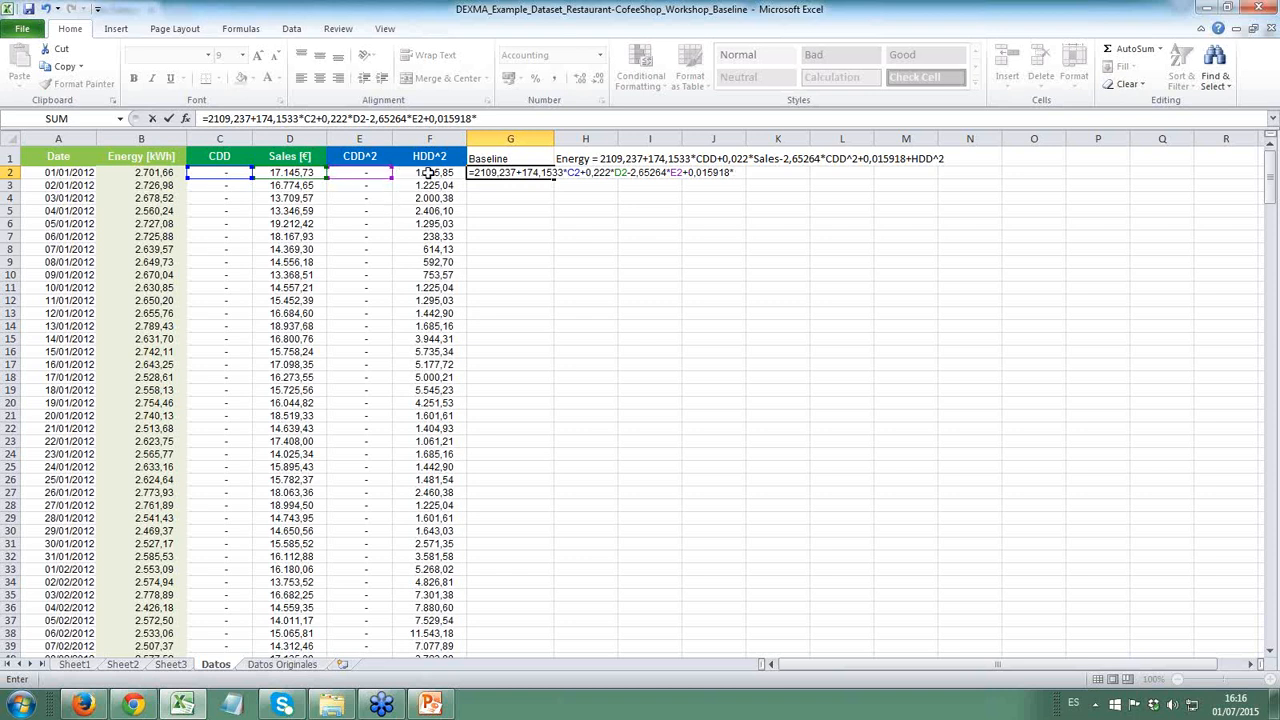
left_click(425, 176)
key("ctrl+Return")
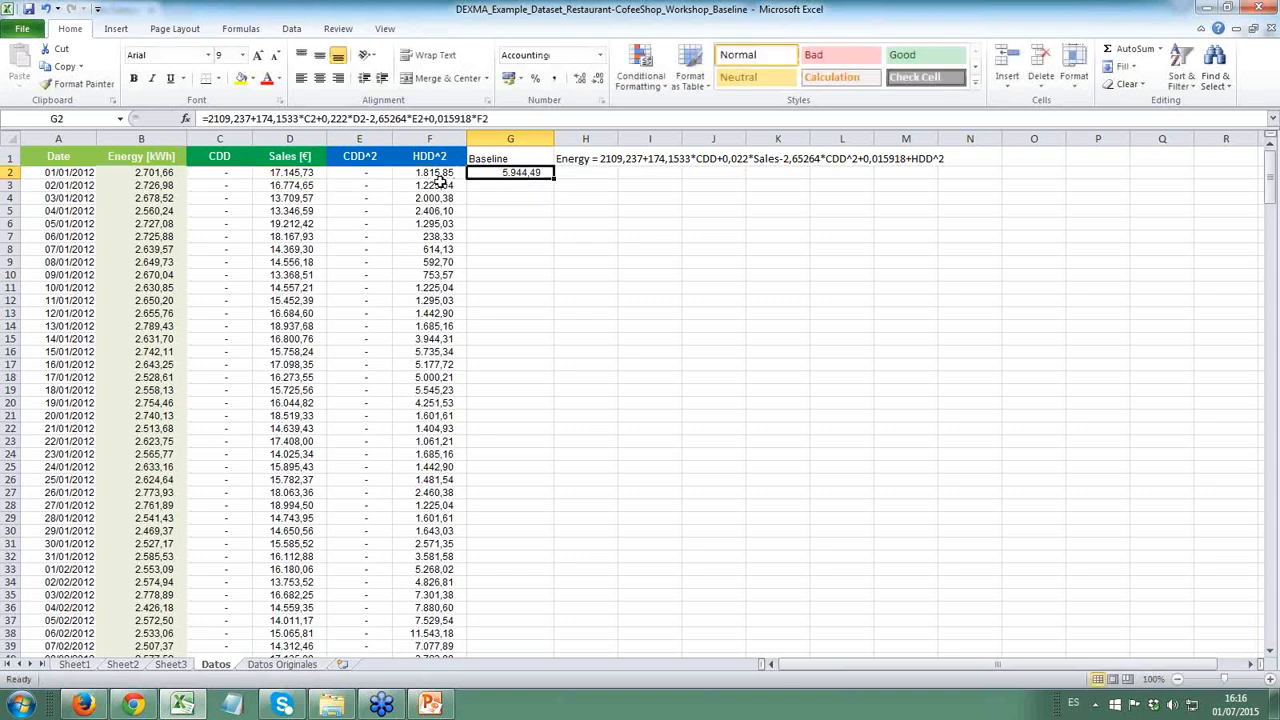
- Correct the Sales coefficient in the G2 formula to 0,0222 and fill the formula down the whole Baseline column
double_click(534, 172)
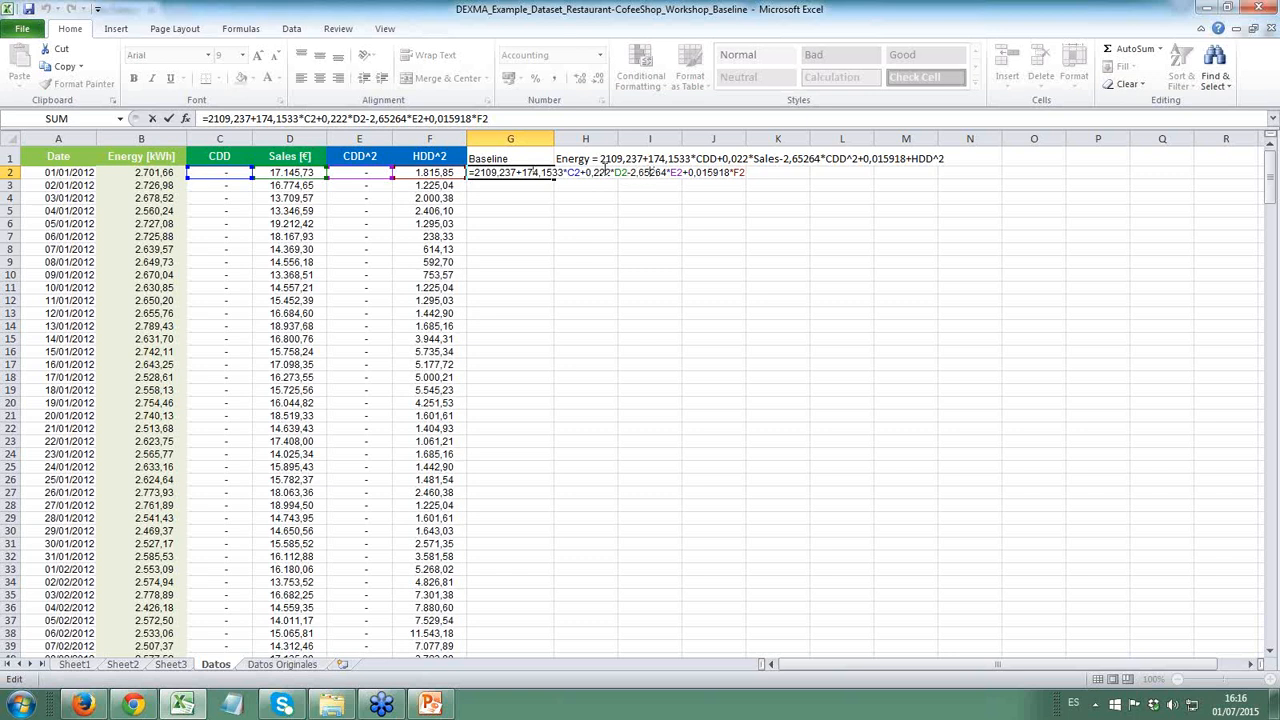
type("0")
key("Return")
key("Up")
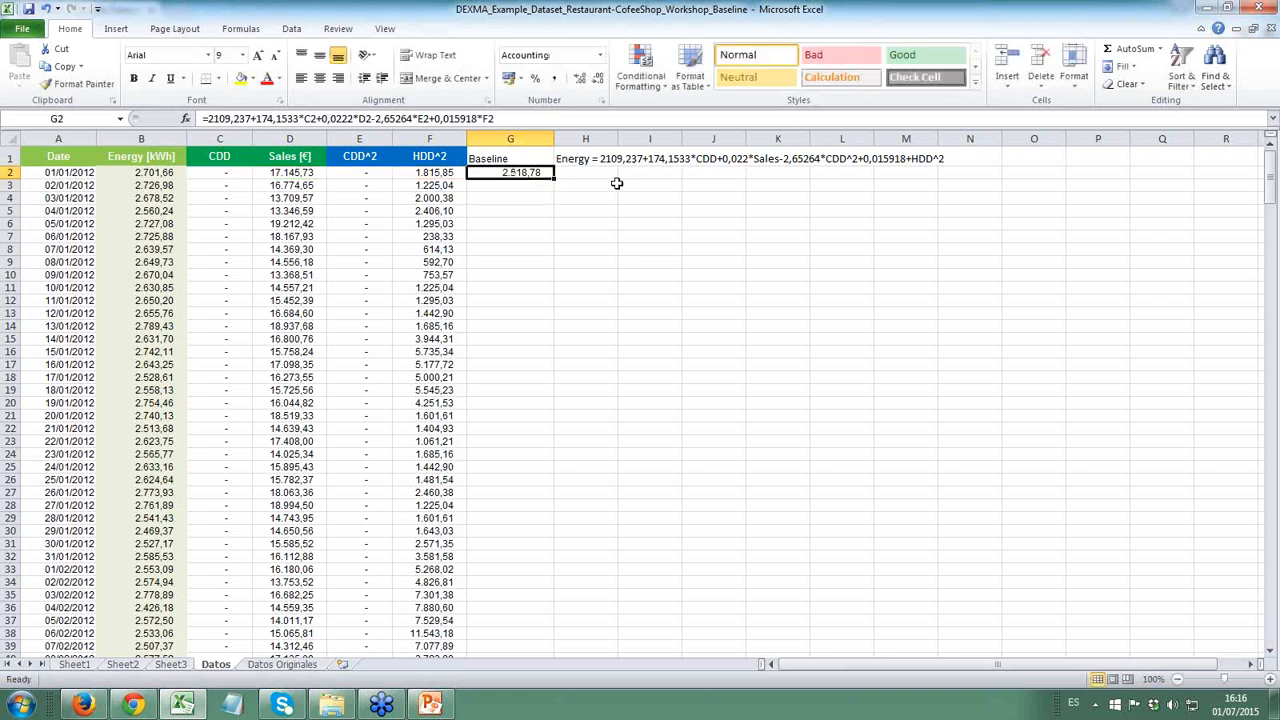
double_click(552, 177)
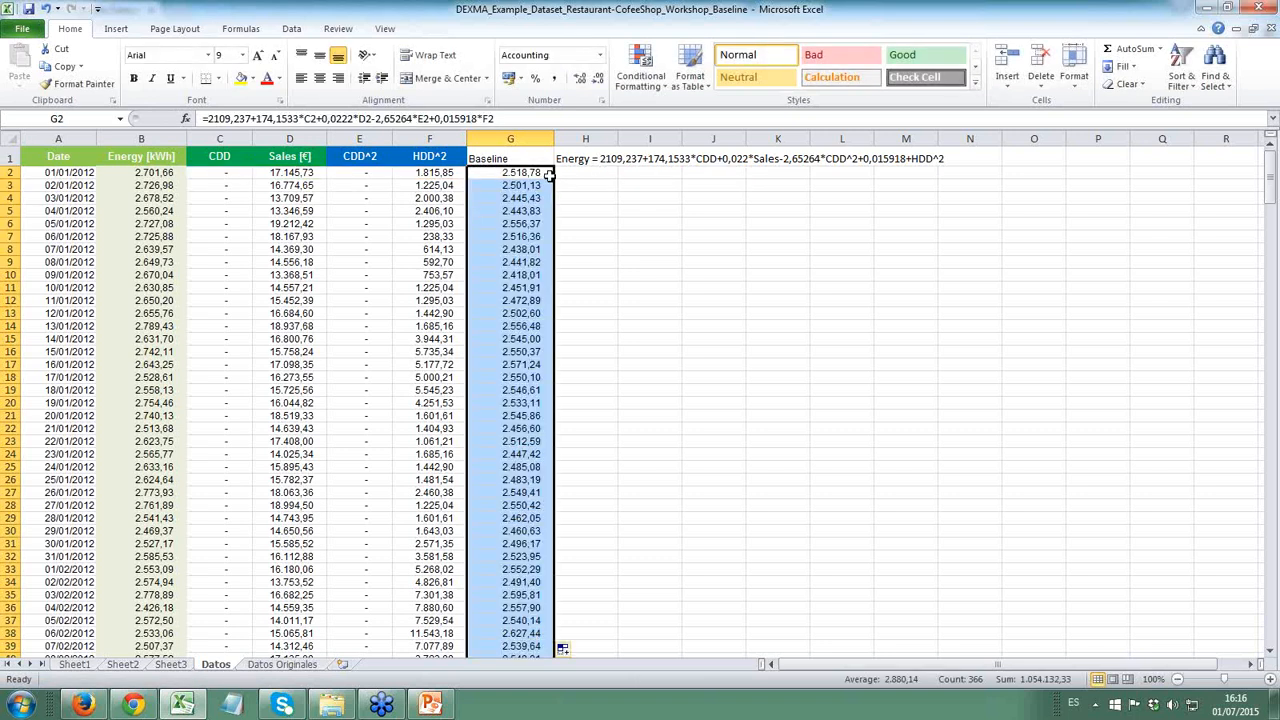
- Insert a basic 2-D line chart from the Energy [kWh] data in column B
left_click(143, 138)
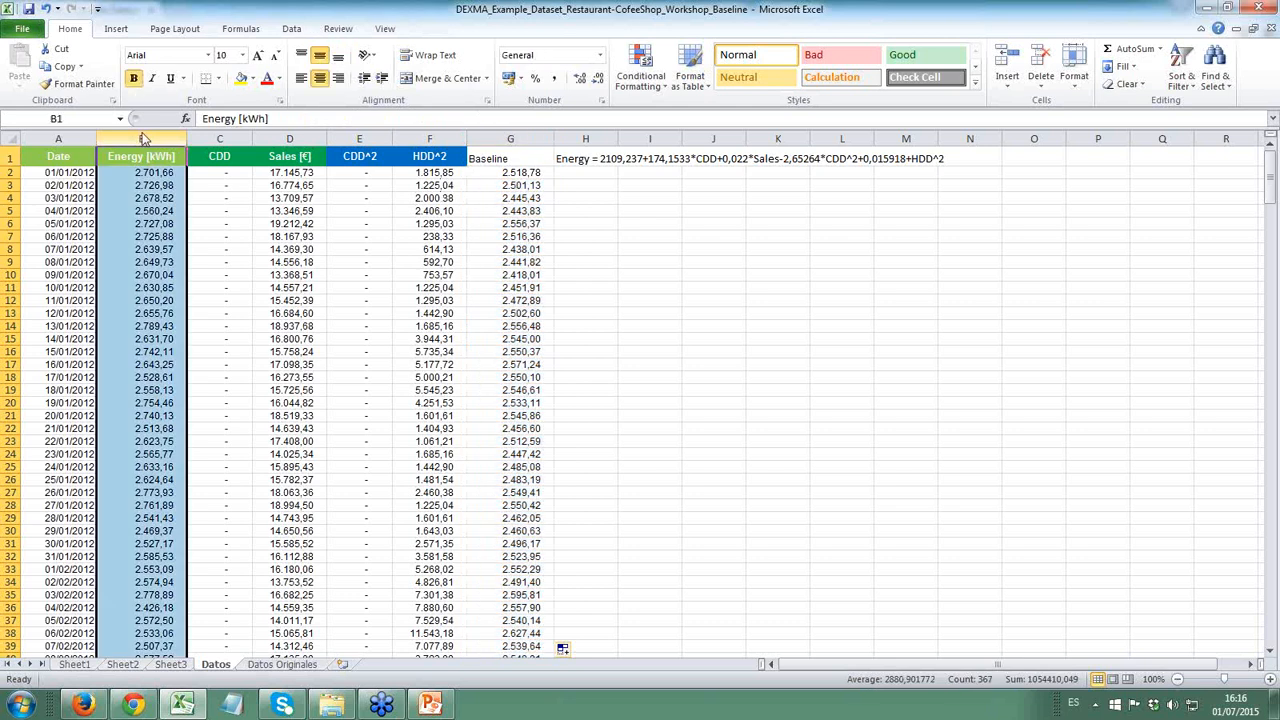
left_click(116, 28)
left_click(345, 66)
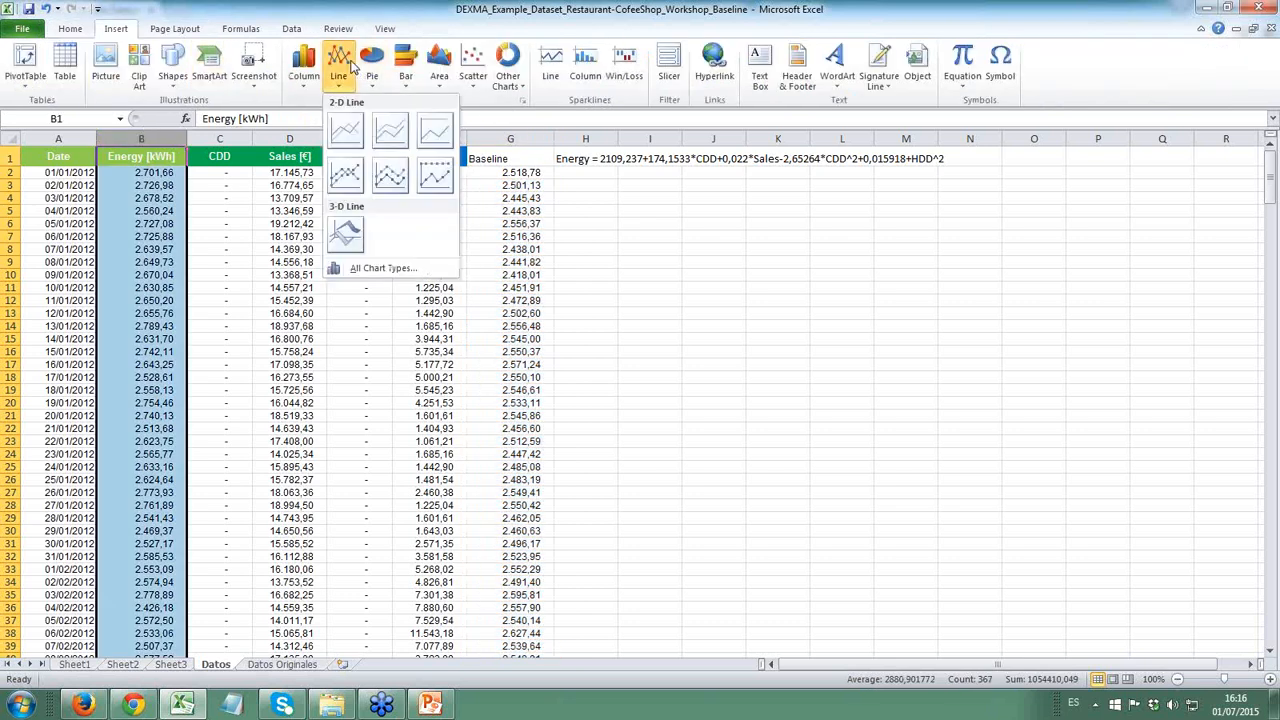
left_click(345, 130)
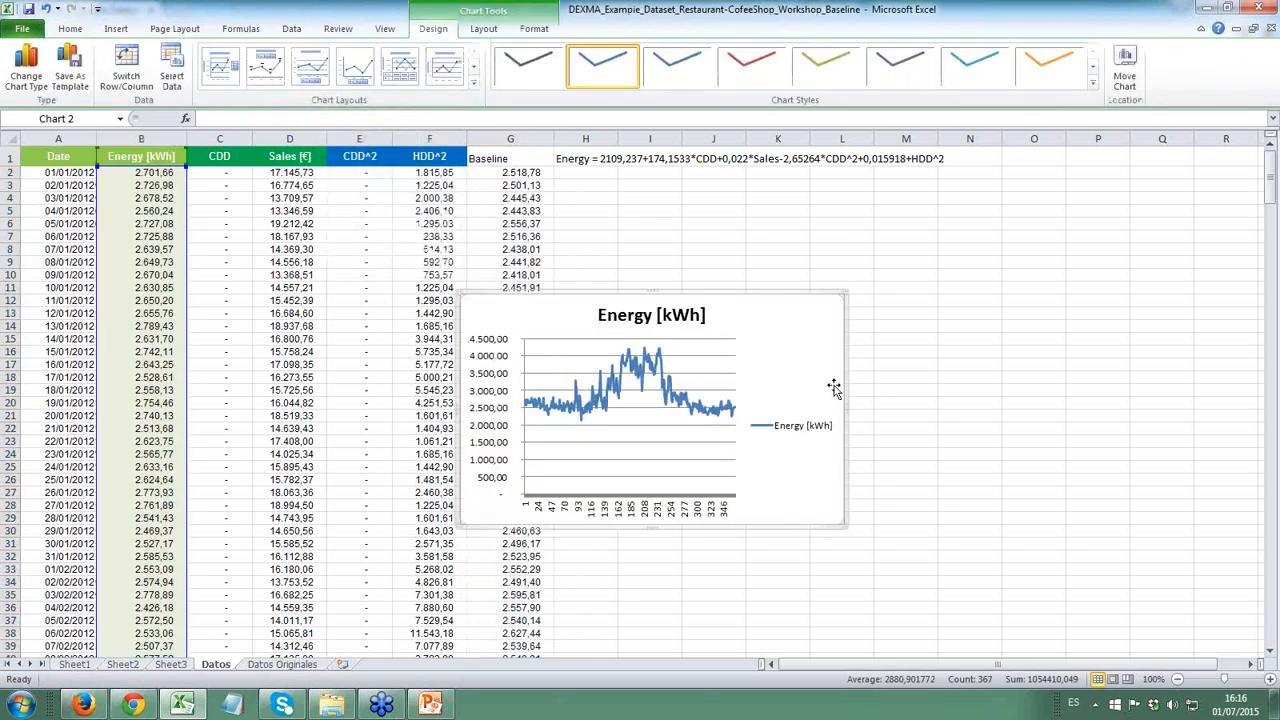
- Add a second series to the energy chart, named from G1 with values from G2:G367 of the Datos sheet
left_click(670, 392)
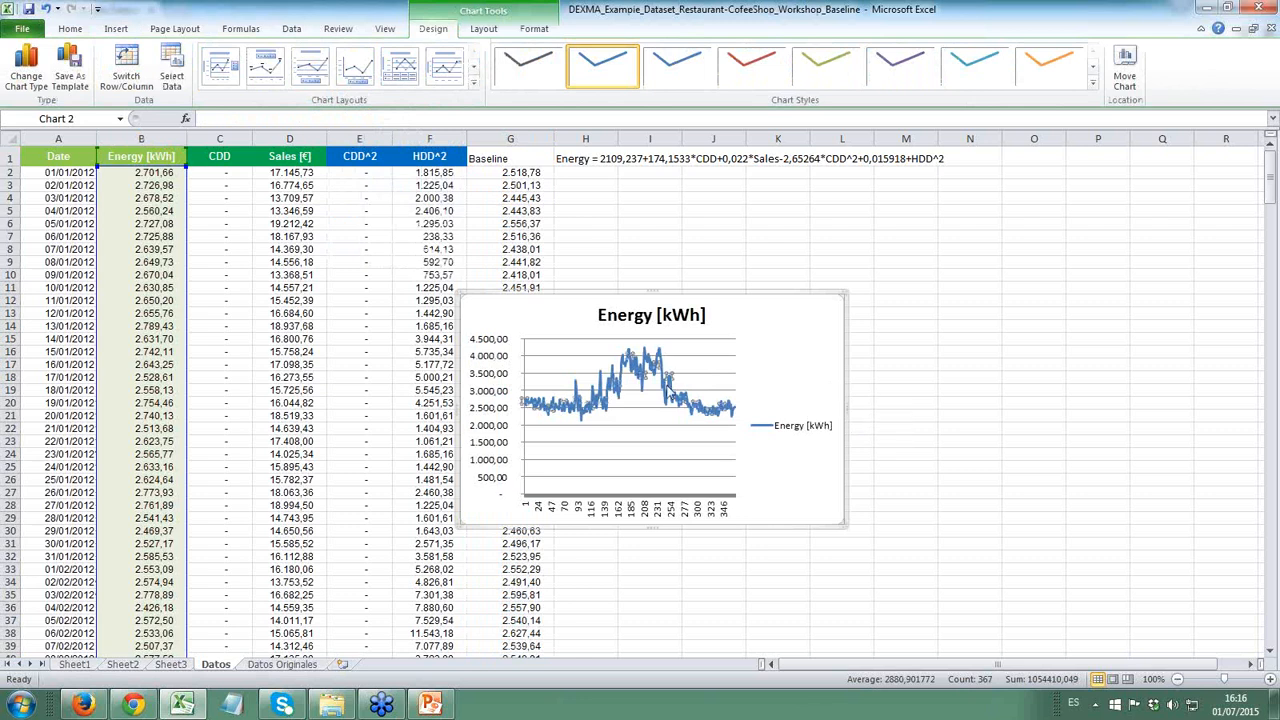
right_click(668, 389)
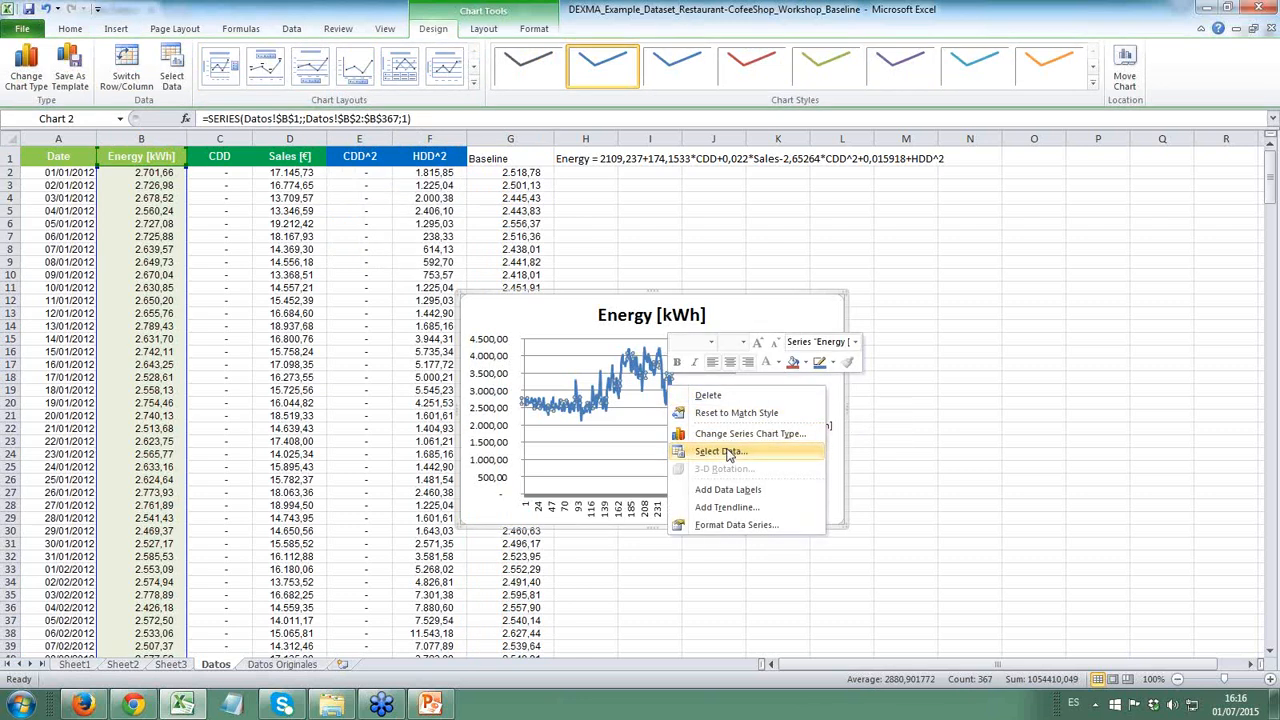
left_click(729, 452)
left_click(216, 396)
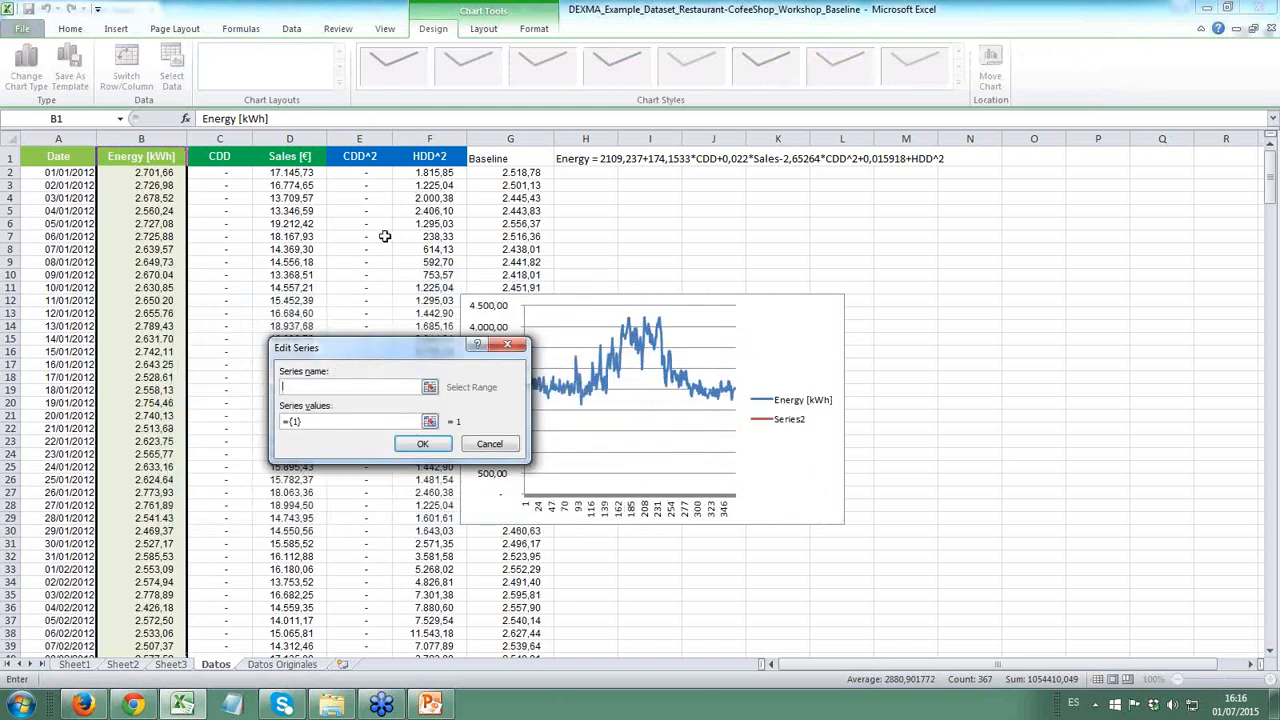
left_click(498, 158)
left_click(421, 424)
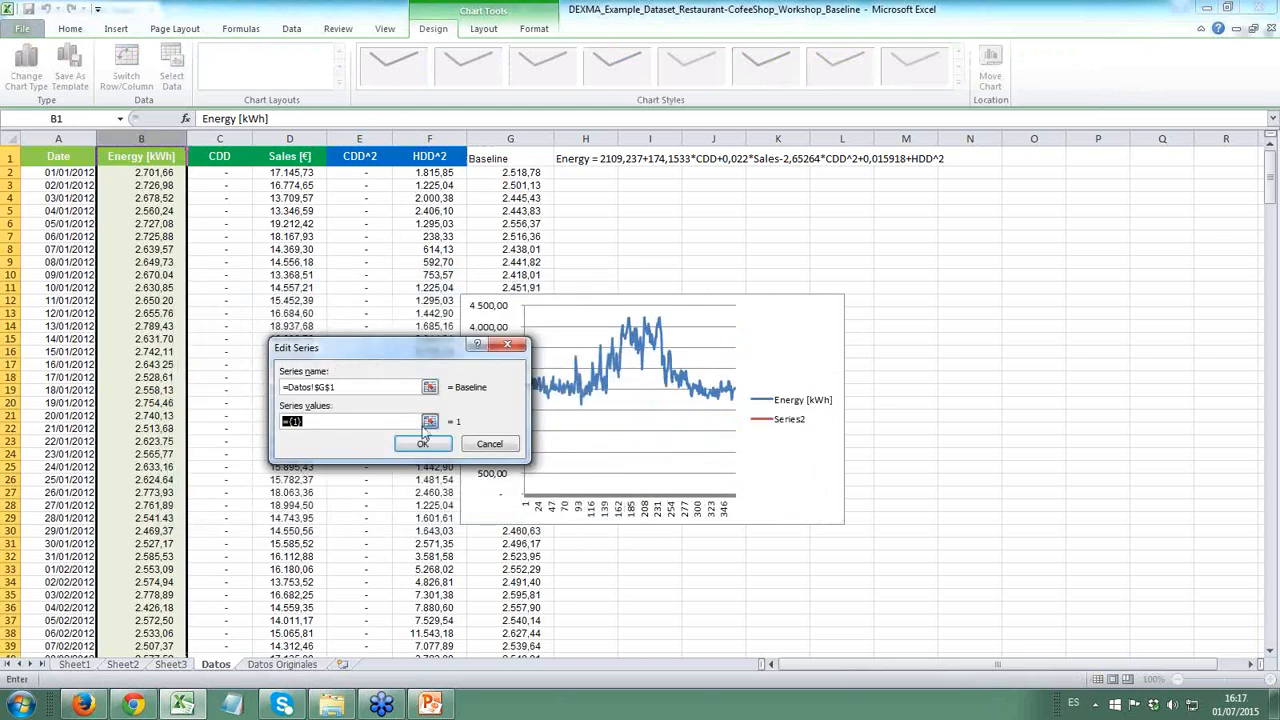
left_click(429, 421)
left_click(501, 180)
key("ctrl+shift+Down")
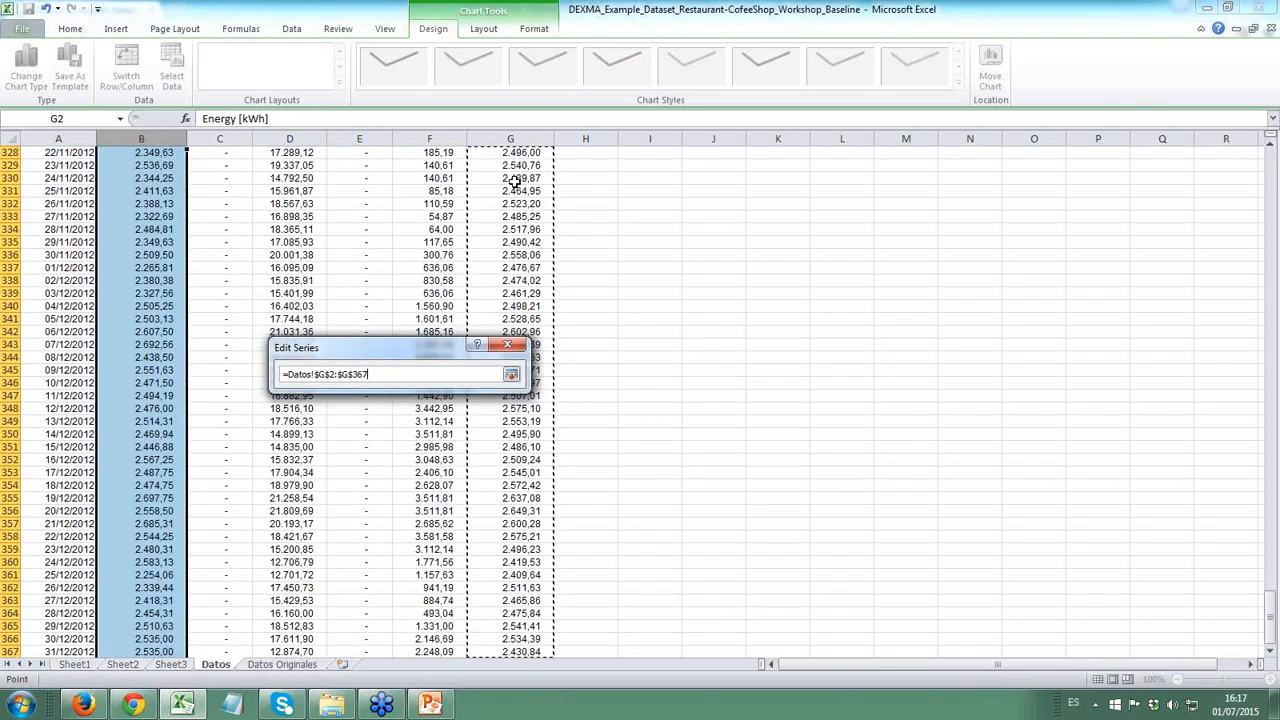
left_click(511, 374)
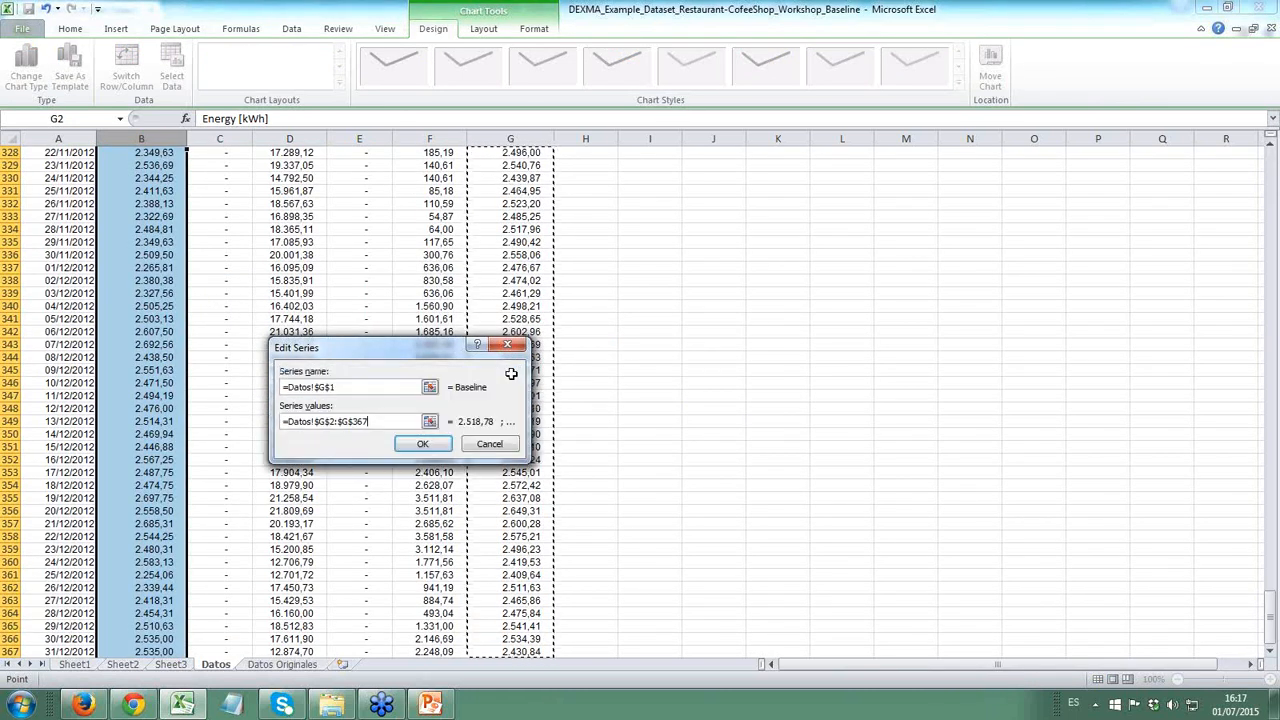
left_click(421, 444)
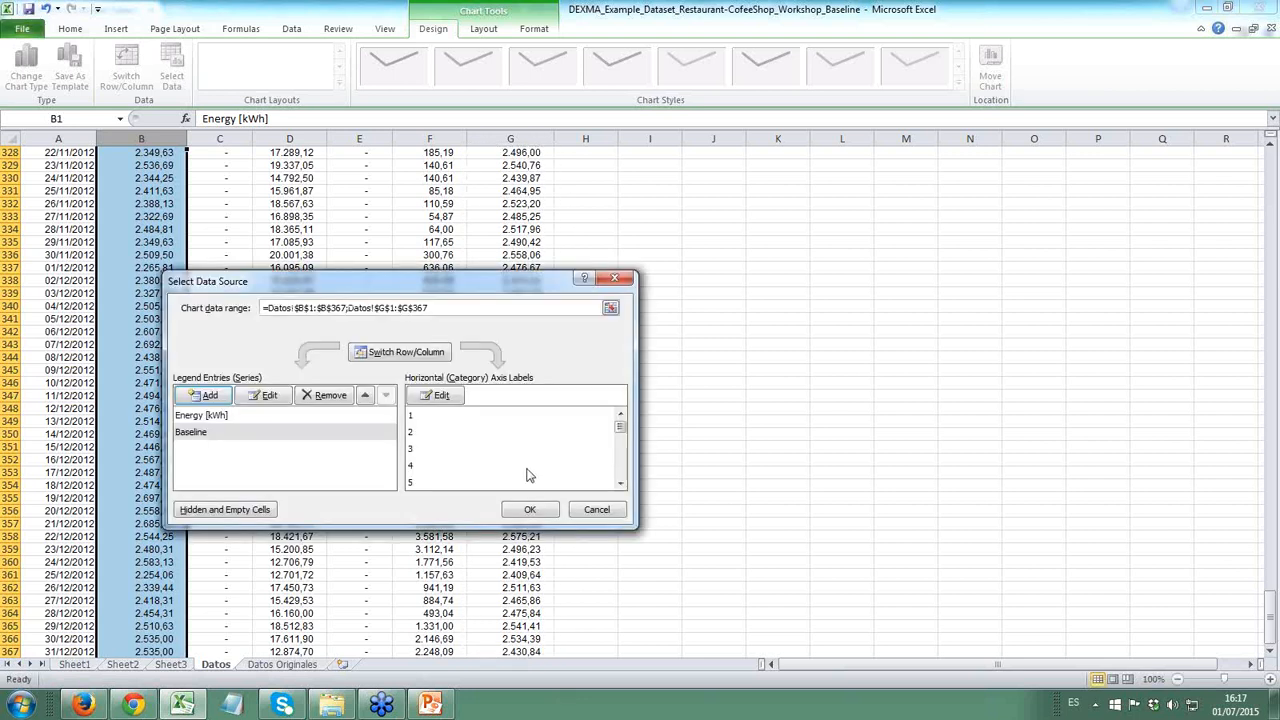
left_click(530, 509)
- Widen the Energy and Baseline chart until it reaches column Q, and select the equation in H1
left_click(520, 497)
key("ctrl+Up")
key("Down")
key("Down")
left_click(823, 346)
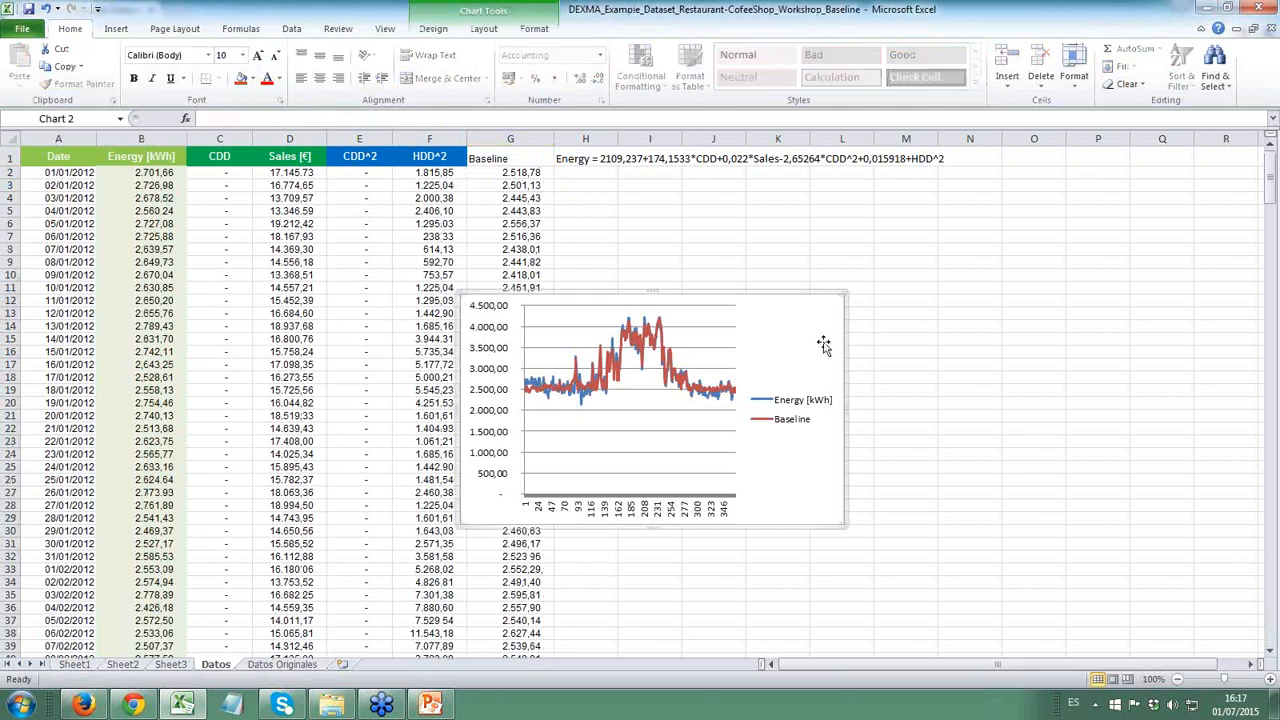
left_click_drag(847, 407, 1180, 401)
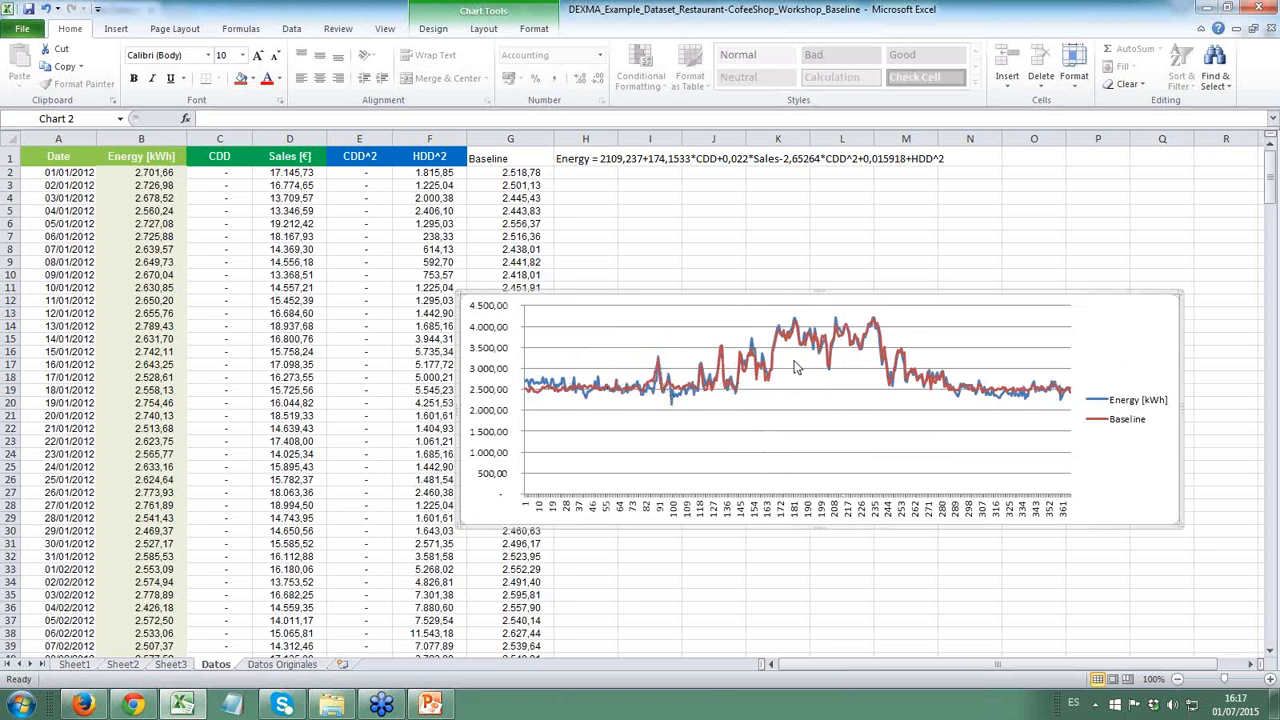
left_click(652, 160)
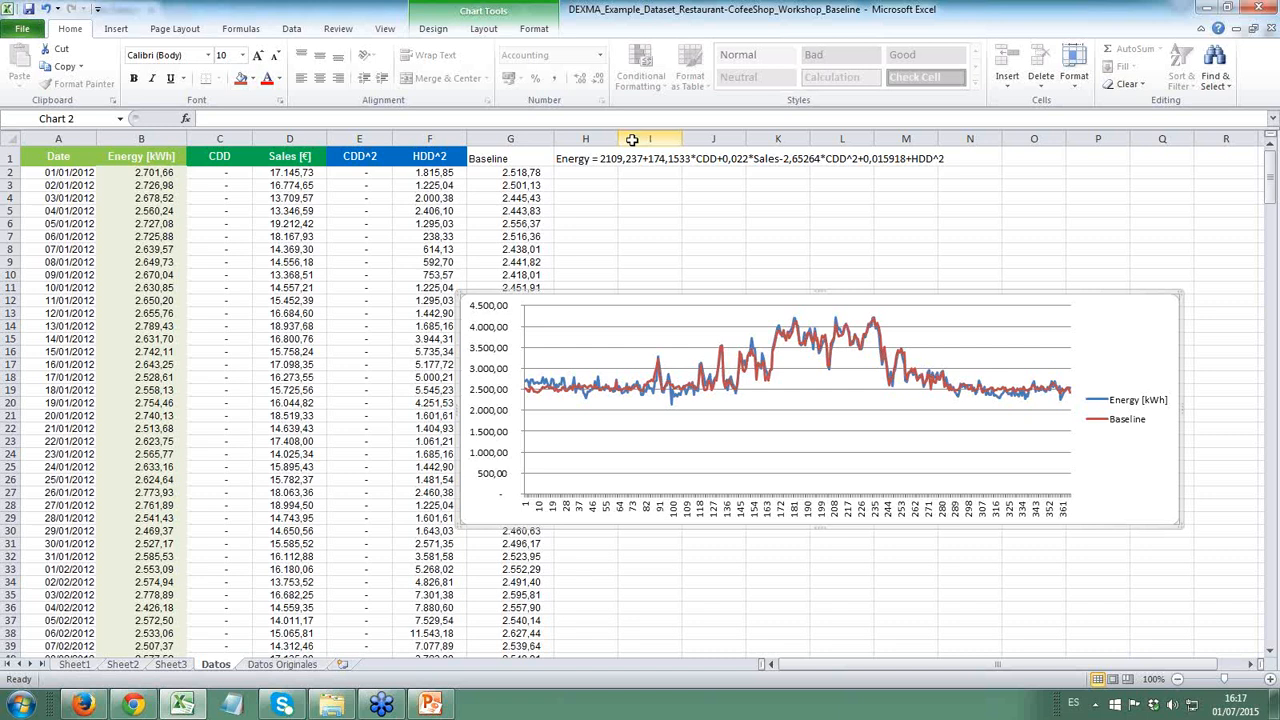
left_click(597, 158)
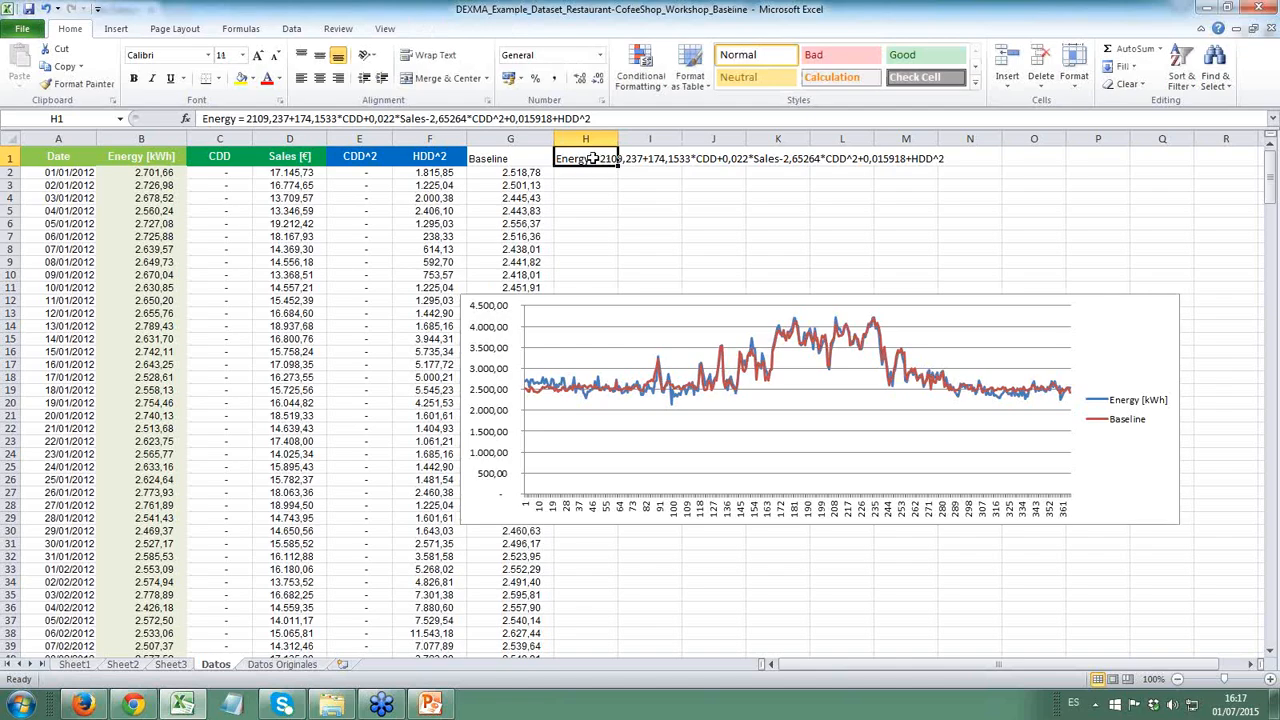
- Switch to Chrome and open dexcell.com in the new browser tab
left_click(132, 705)
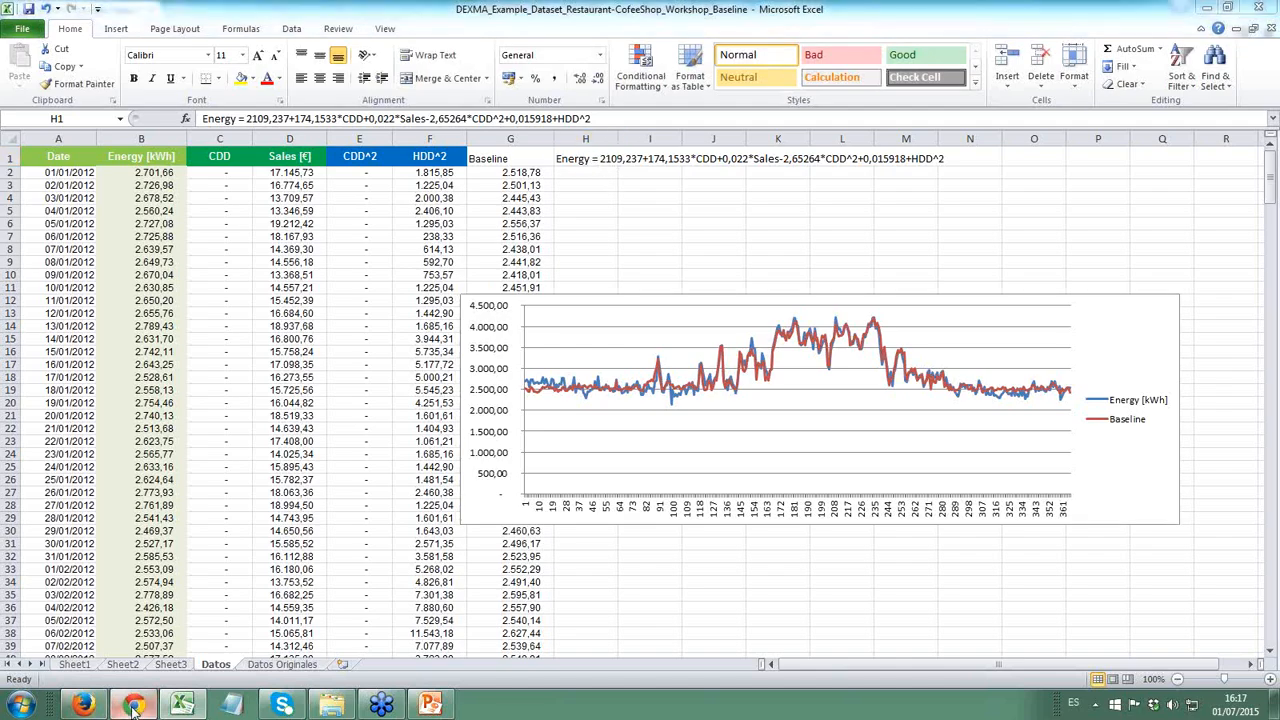
left_click(175, 10)
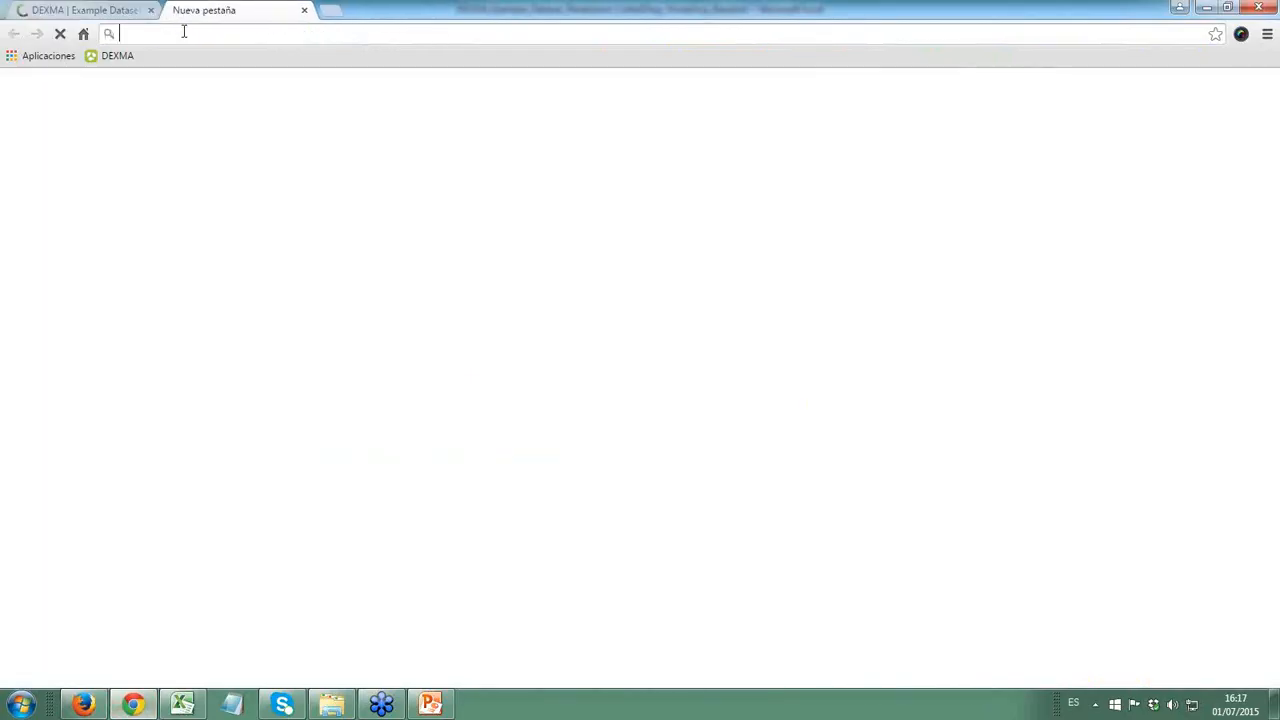
type("dexcell.com")
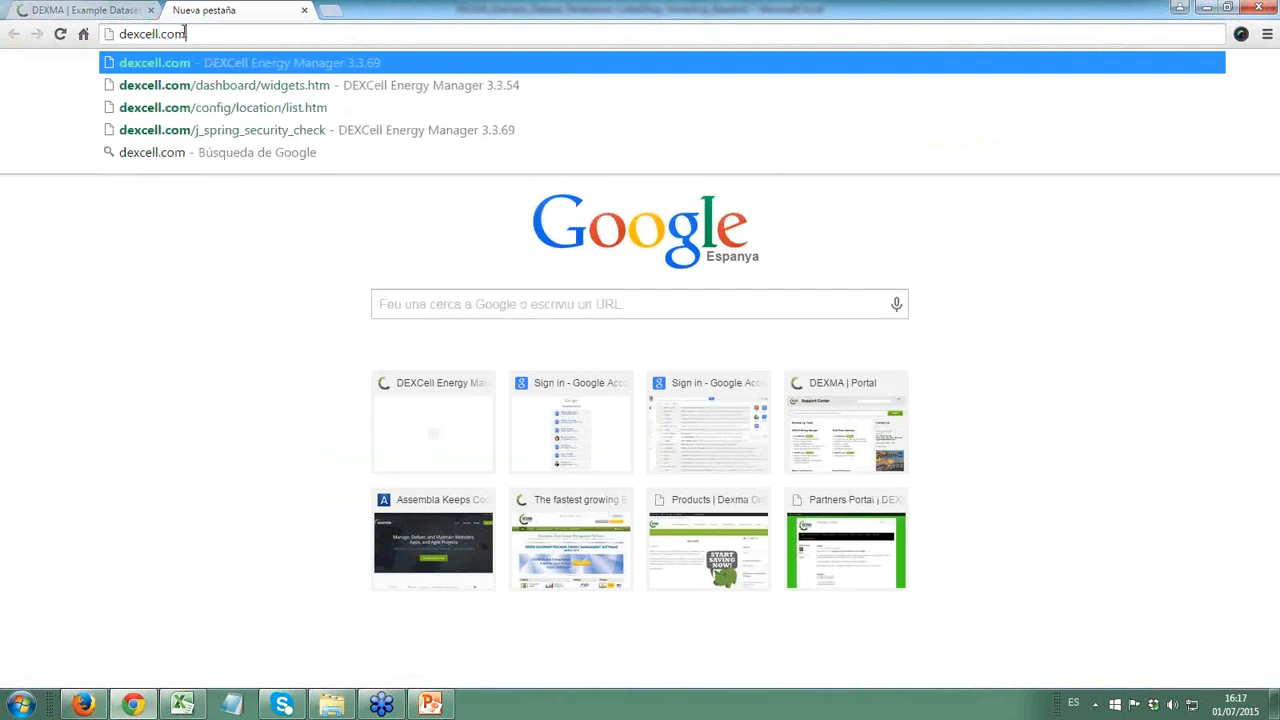
key("Return")
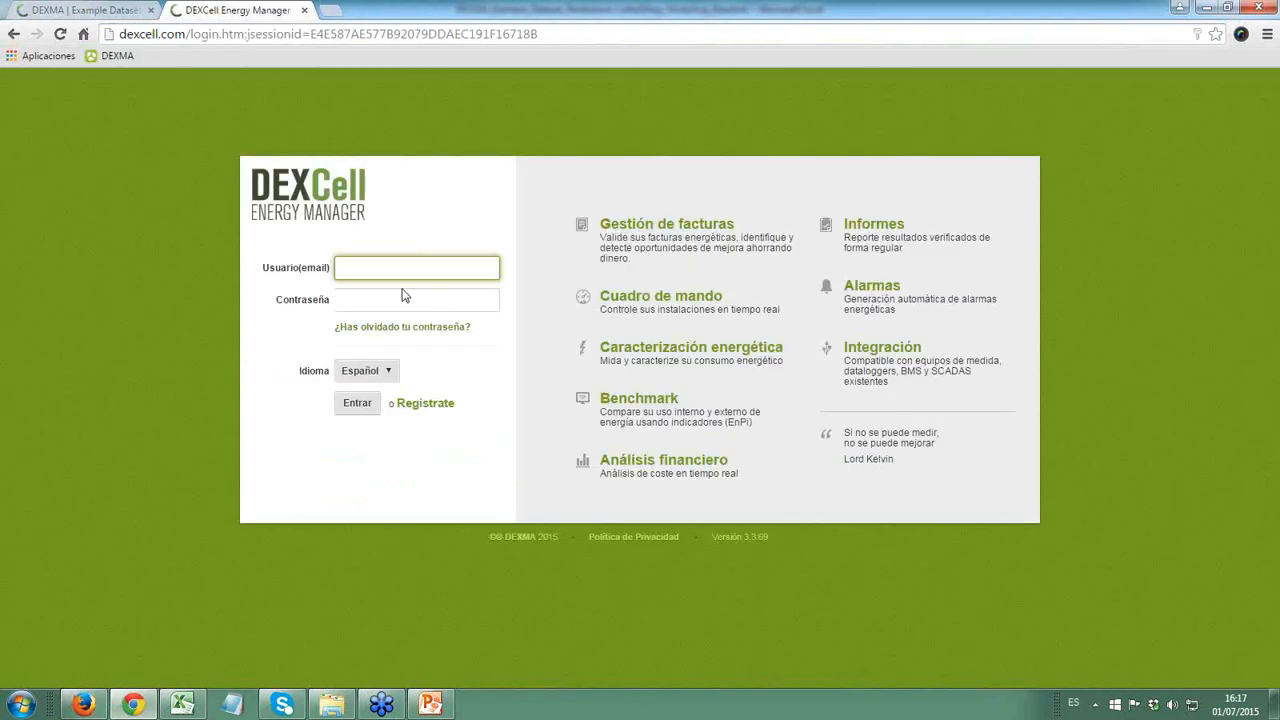
- Log in to DEXCell Energy Manager with the demo account's e-mail and password
type("engl")
key("Down")
key("Tab")
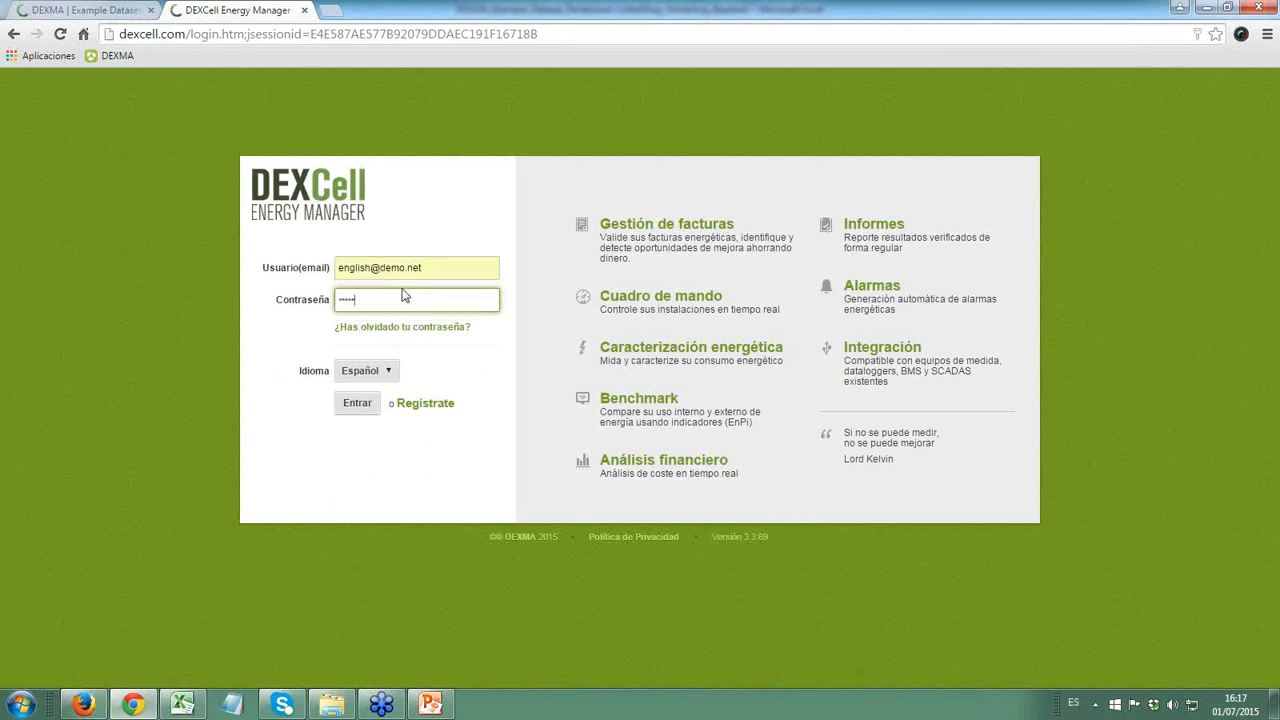
key("Return")
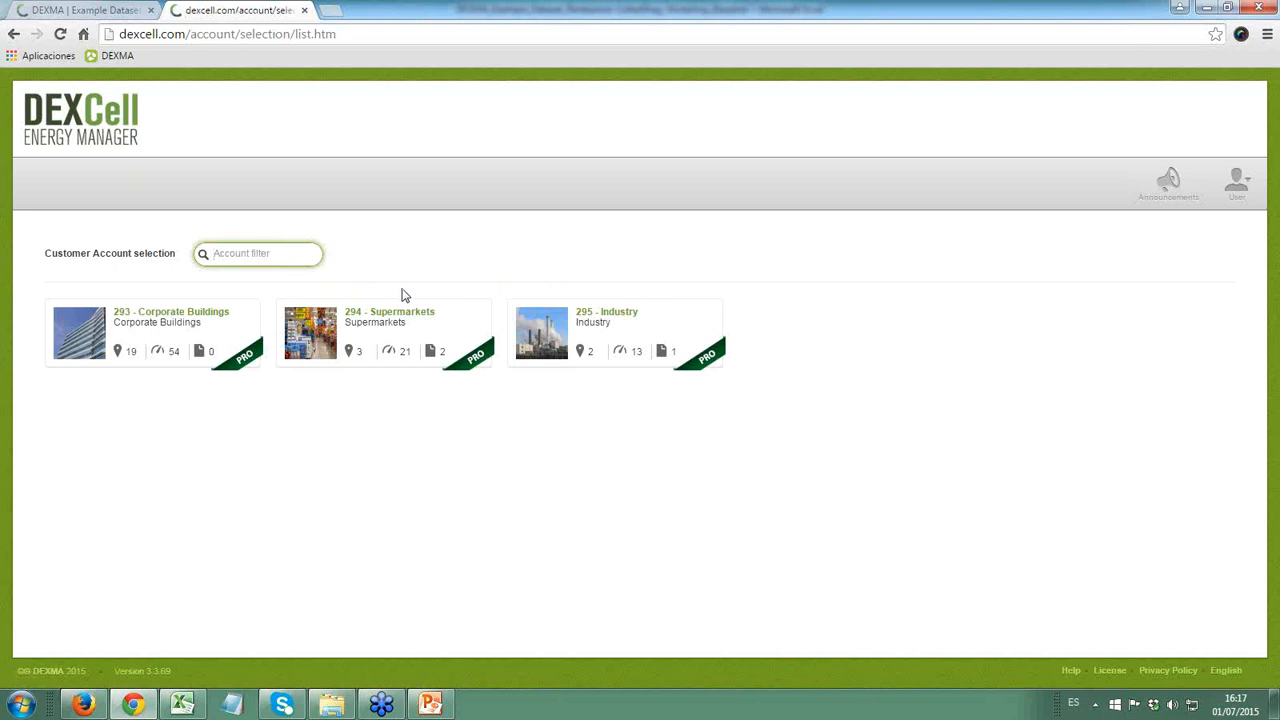
left_click(546, 578)
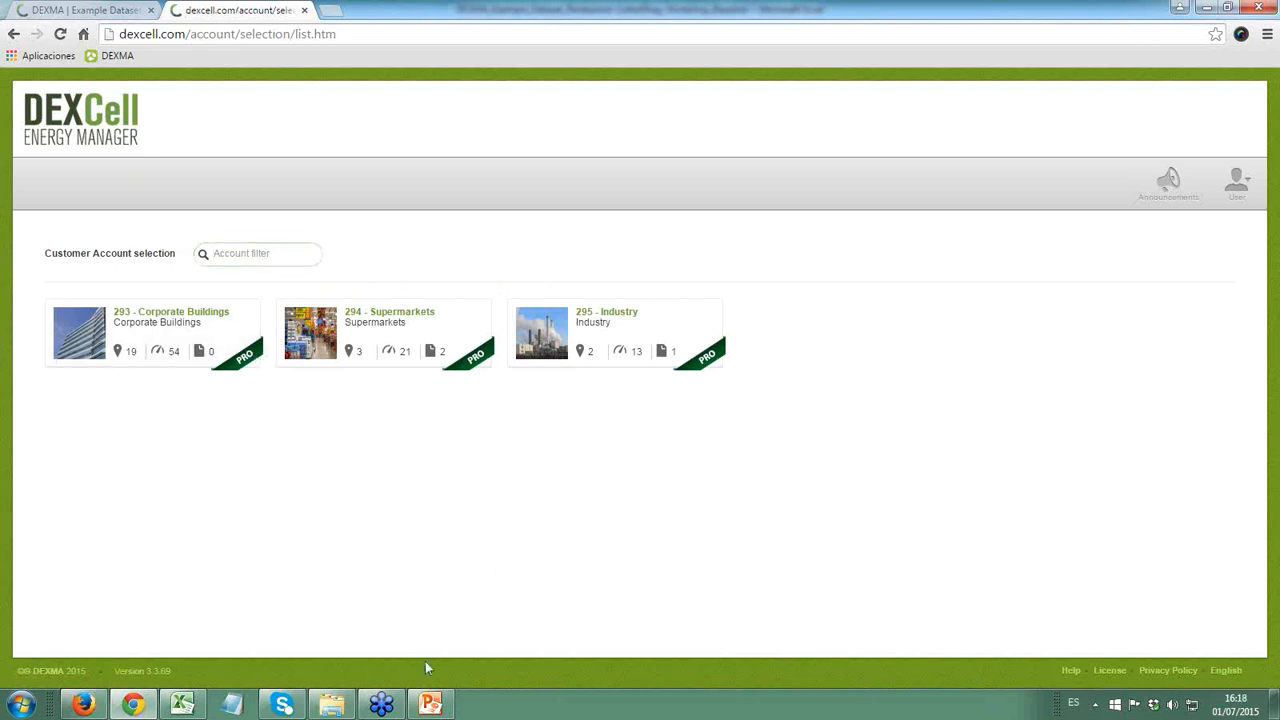
left_click(183, 703)
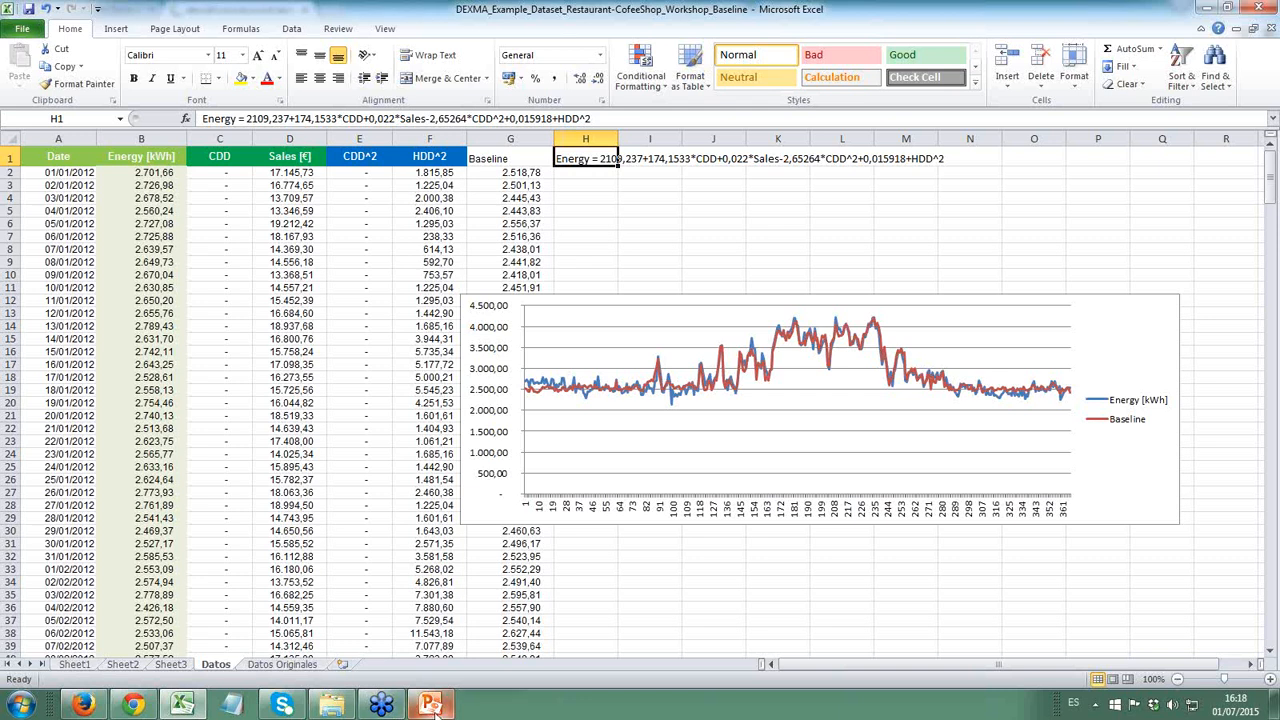
mouse_move(434, 711)
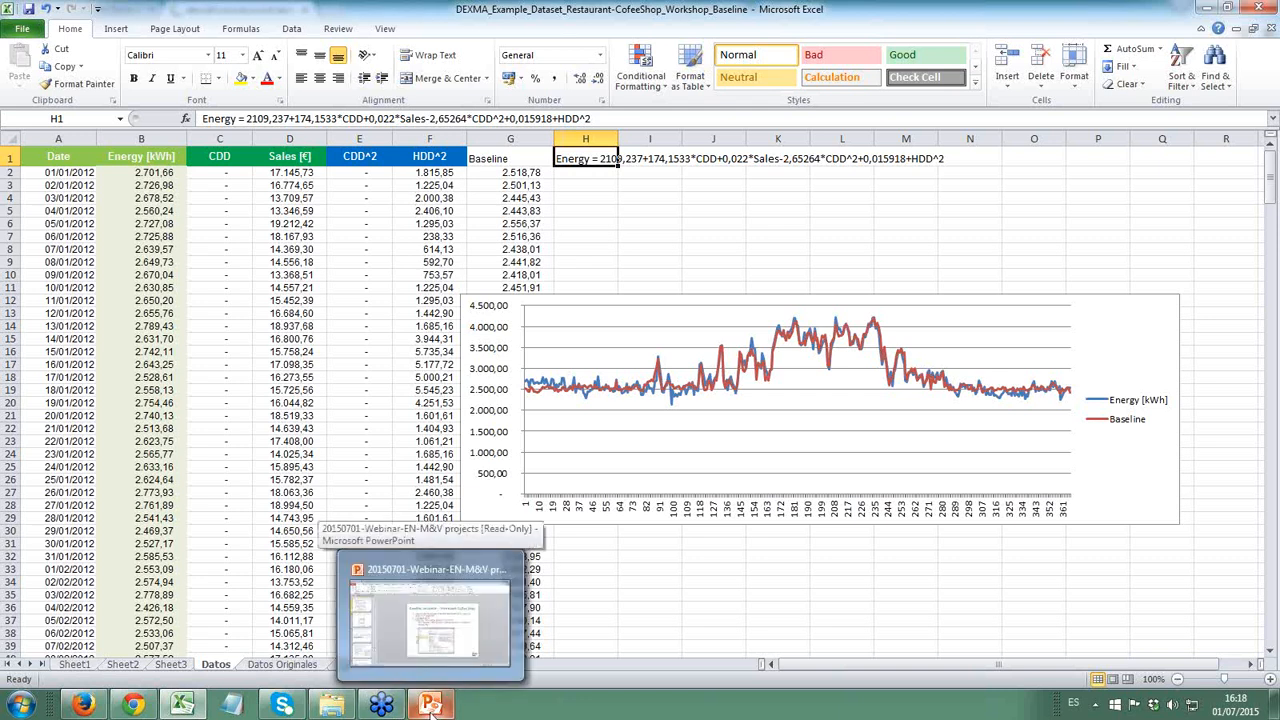
left_click(417, 646)
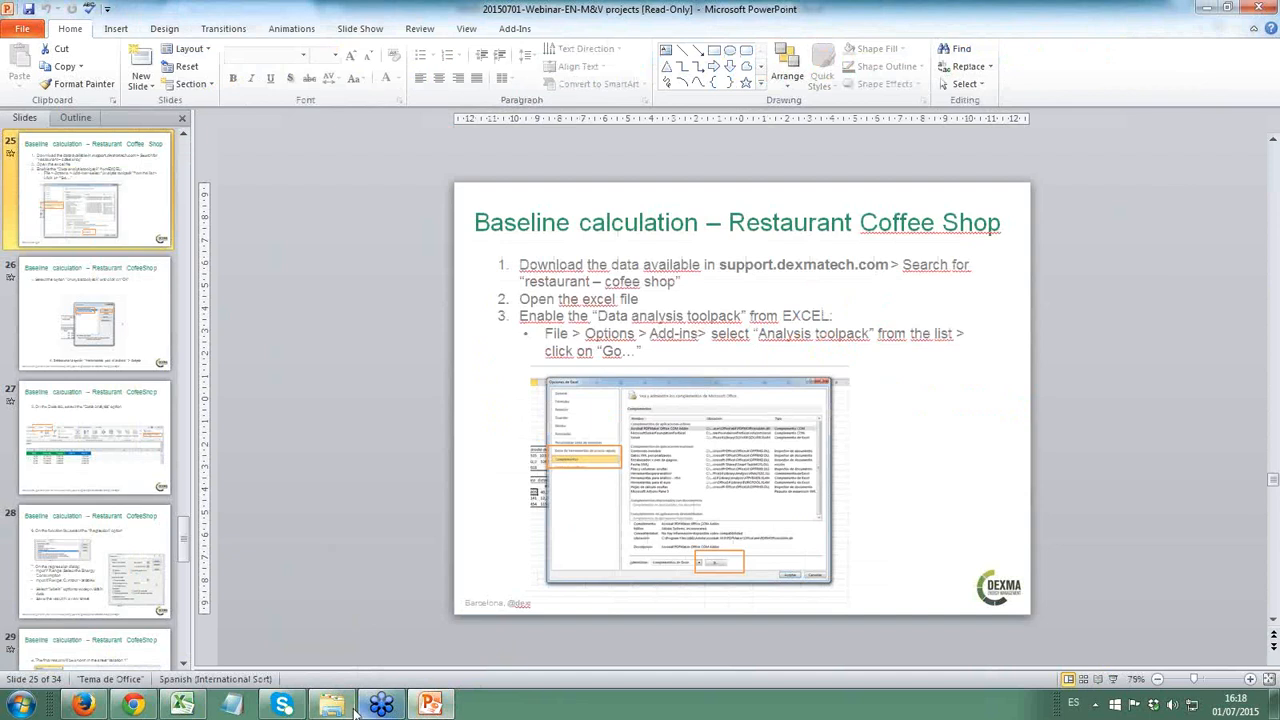
- Return to DEXCell in Chrome and open the Supermarkets customer account
left_click(130, 706)
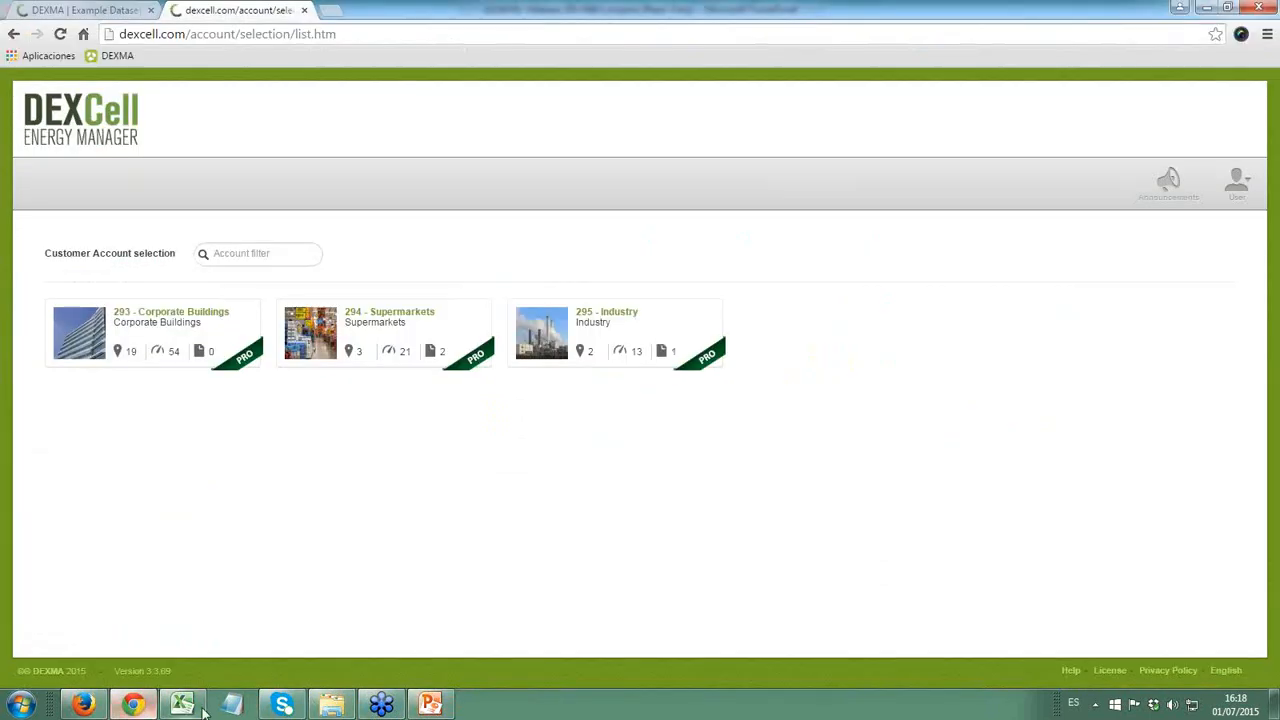
left_click(405, 314)
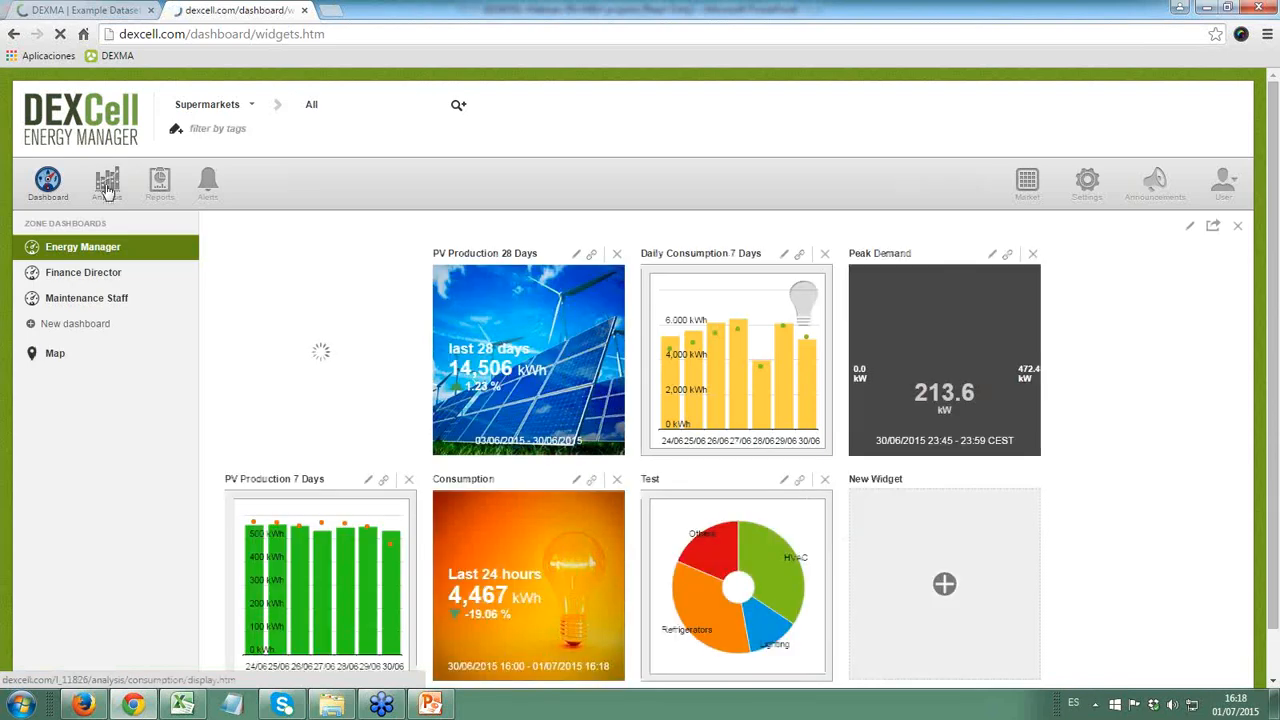
- Open the M&V Projects analysis and review the project list with its time and savings progress
left_click(110, 190)
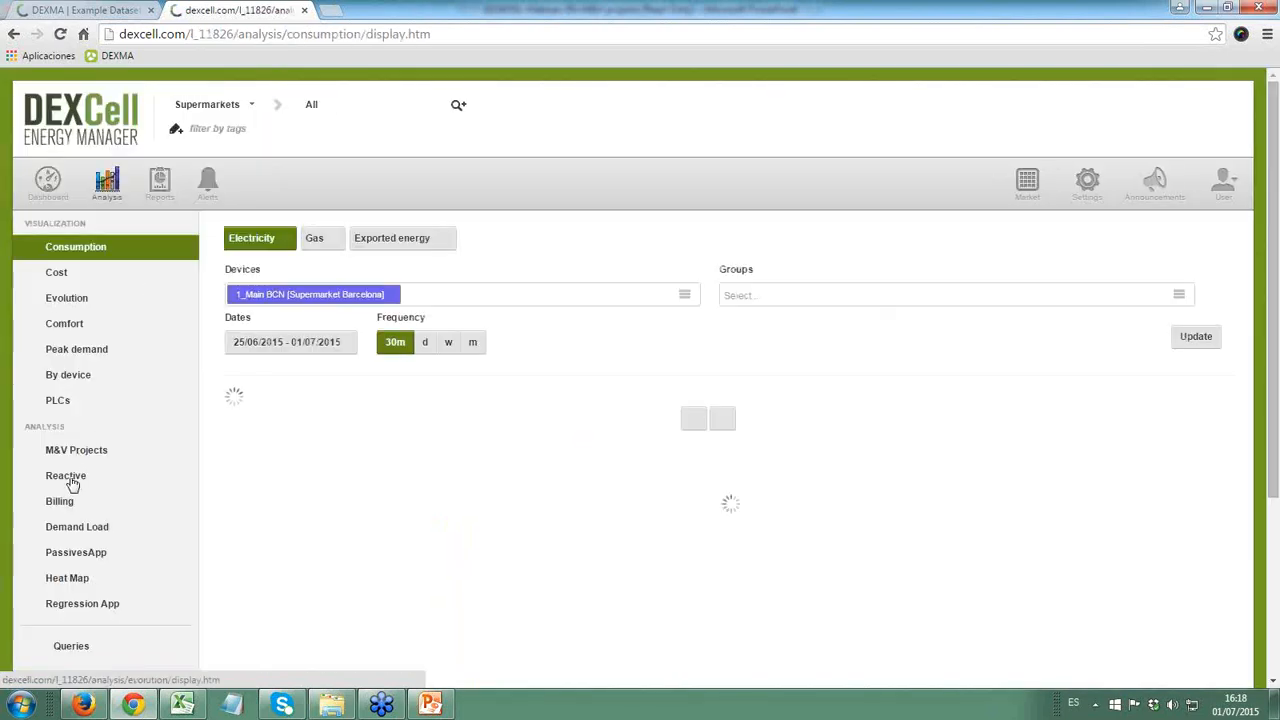
left_click(80, 452)
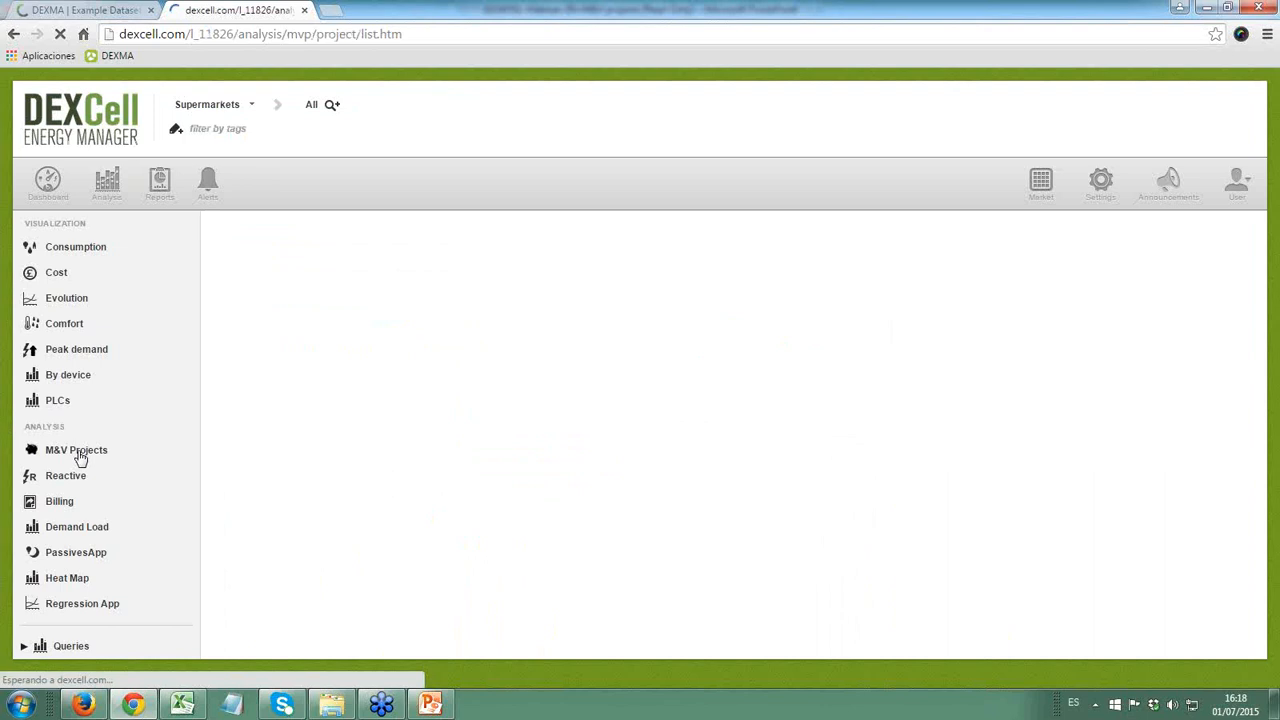
scroll(365, 371, "down", 3)
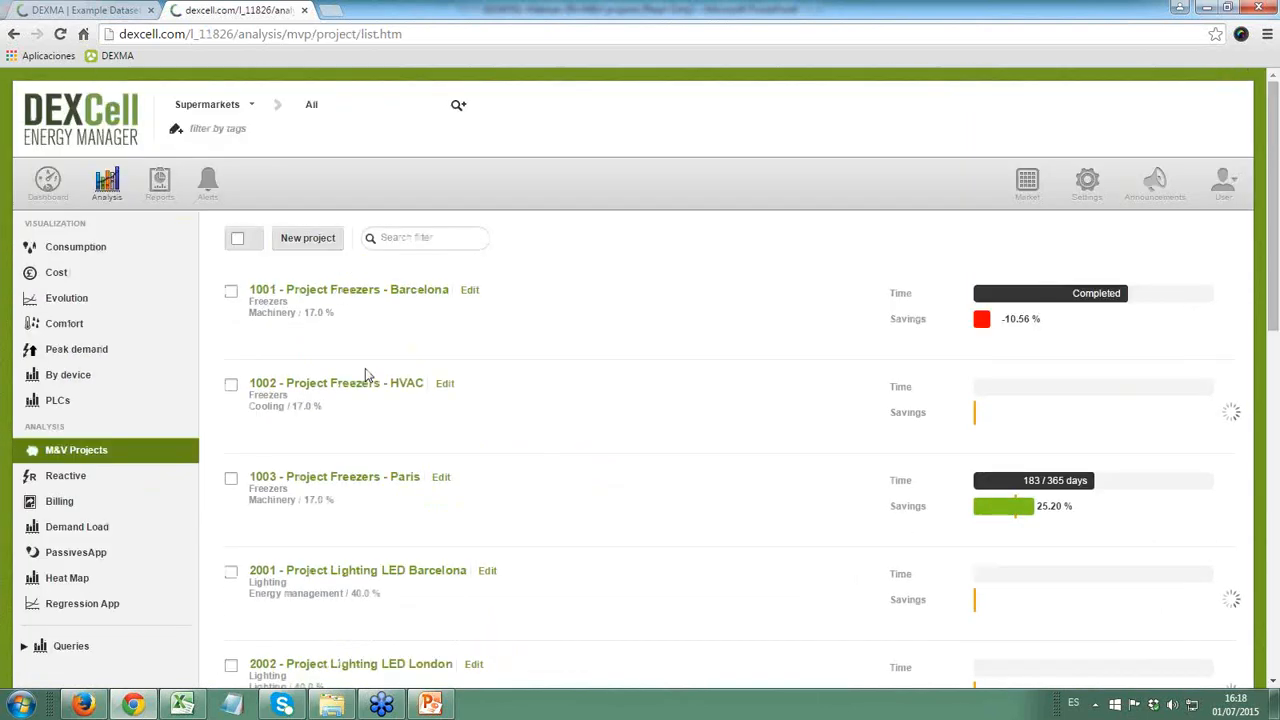
scroll(365, 371, "up", 3)
scroll(365, 368, "down", 3)
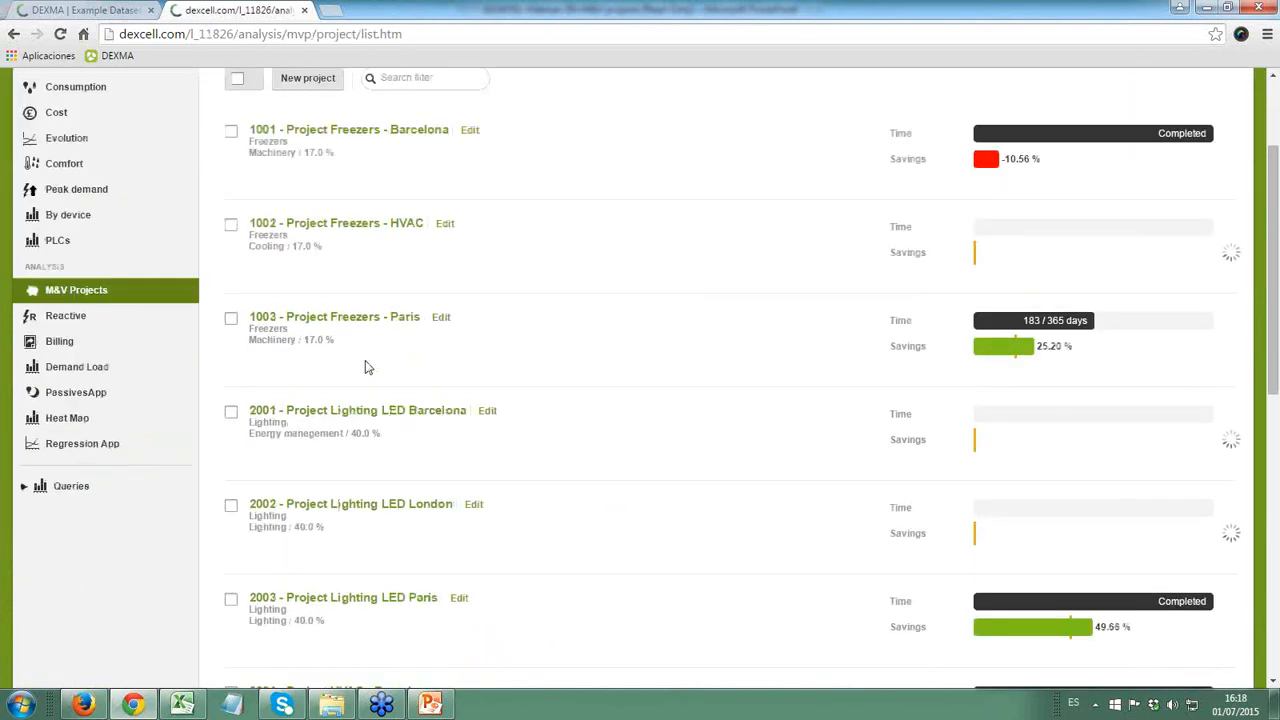
scroll(365, 368, "up", 3)
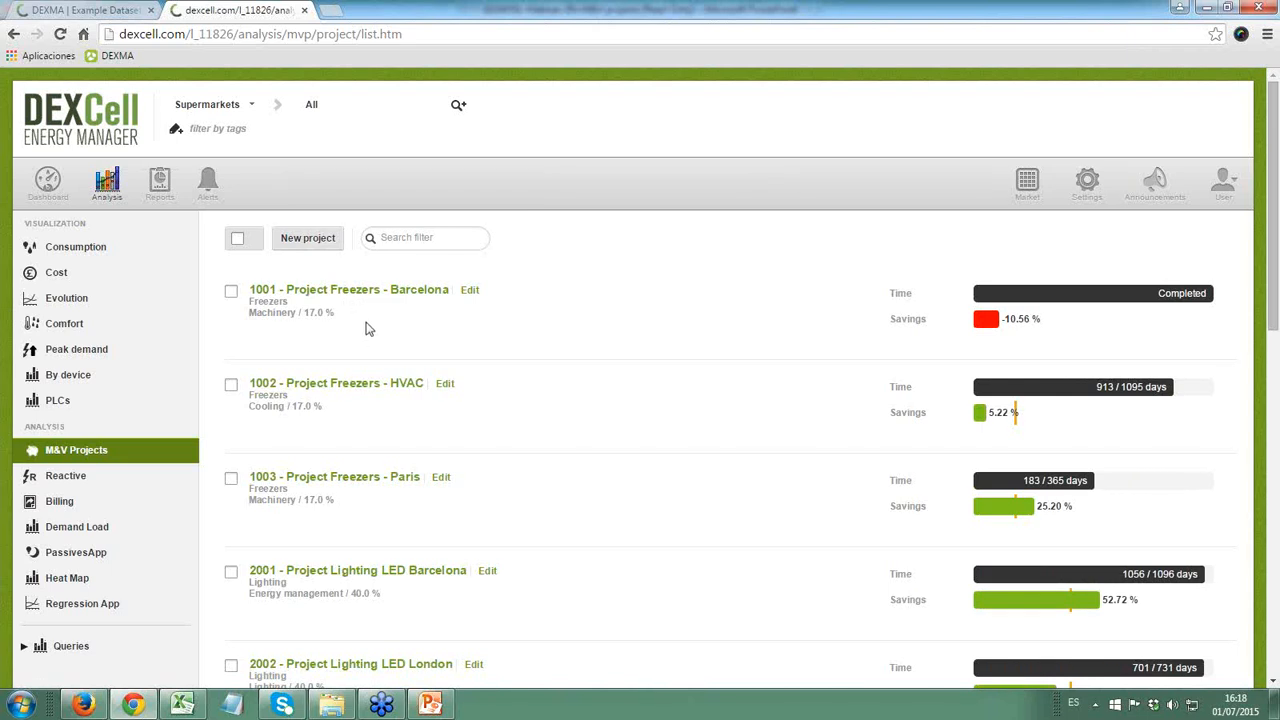
scroll(366, 310, "down", 2)
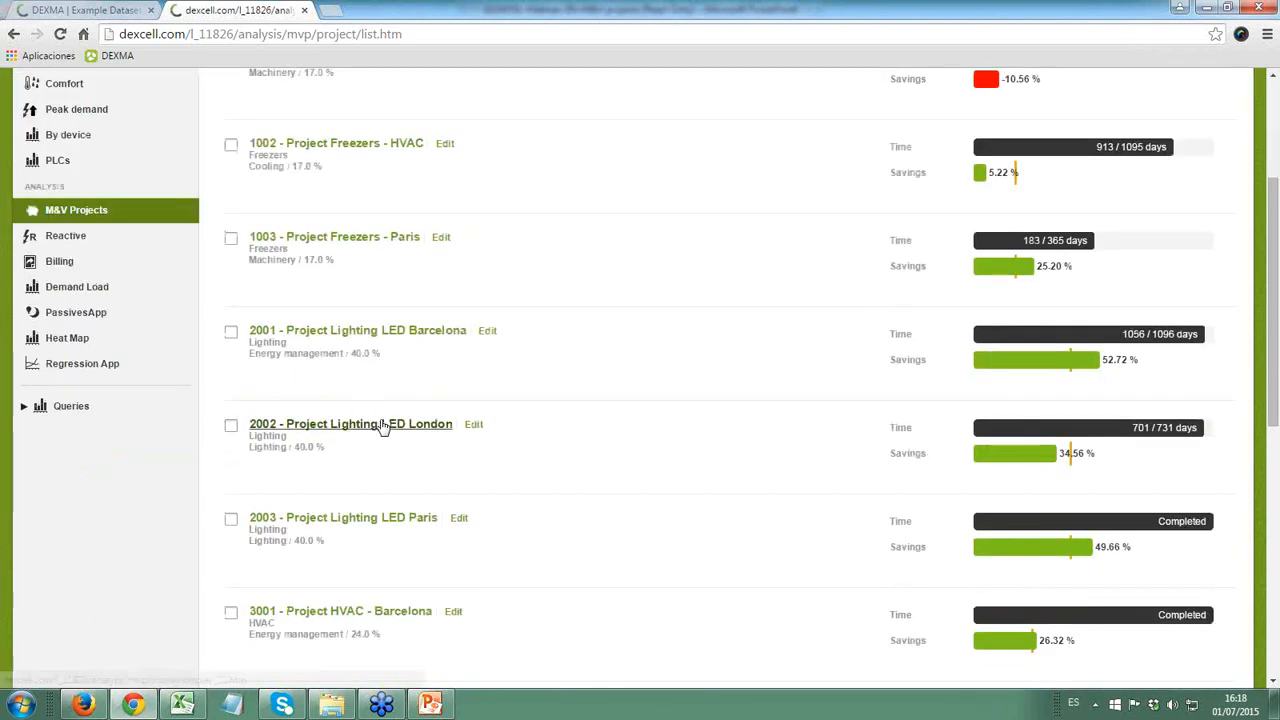
scroll(370, 425, "down", 3)
scroll(365, 435, "up", 5)
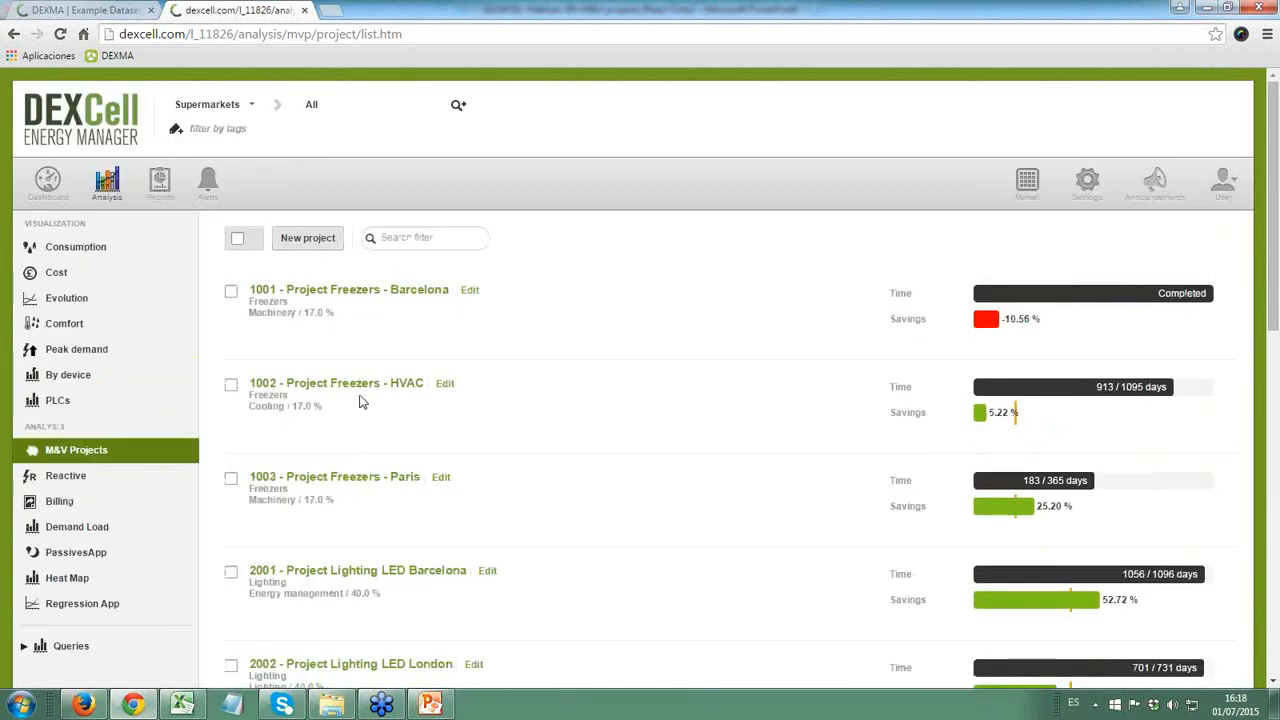
- Start a new M&V project and name it EEM in CofeeShop
left_click(306, 243)
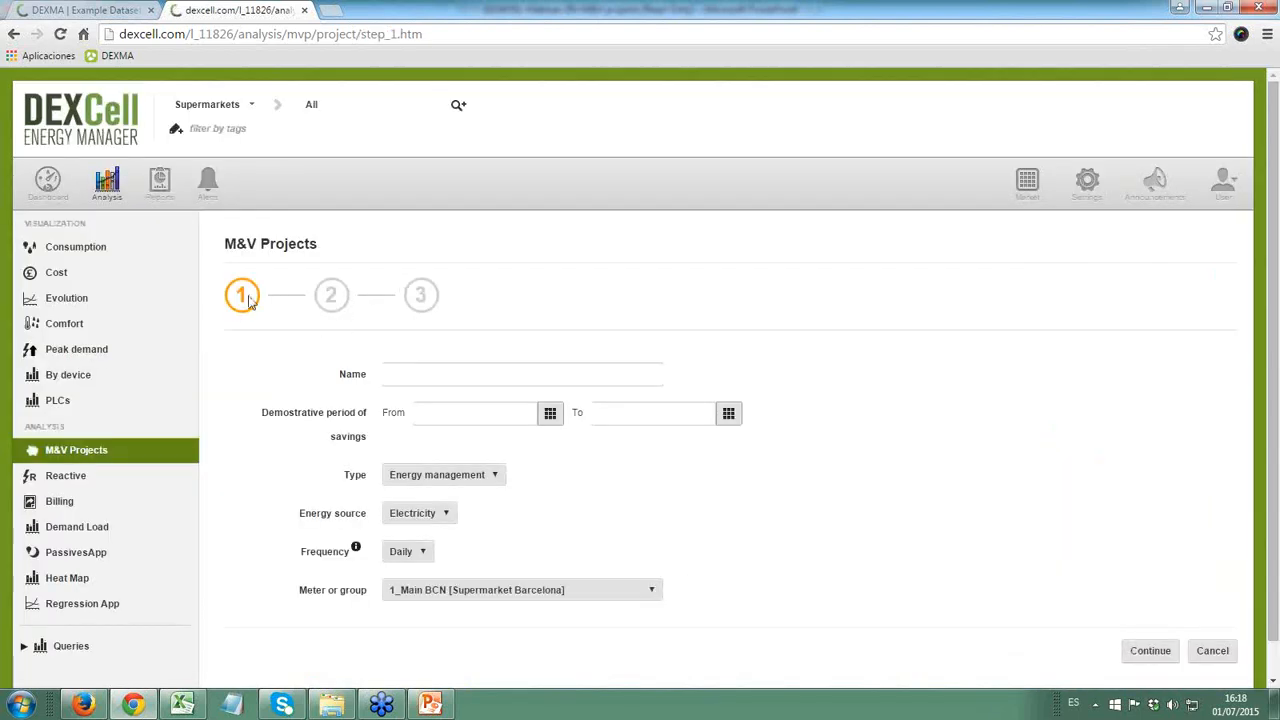
left_click(443, 373)
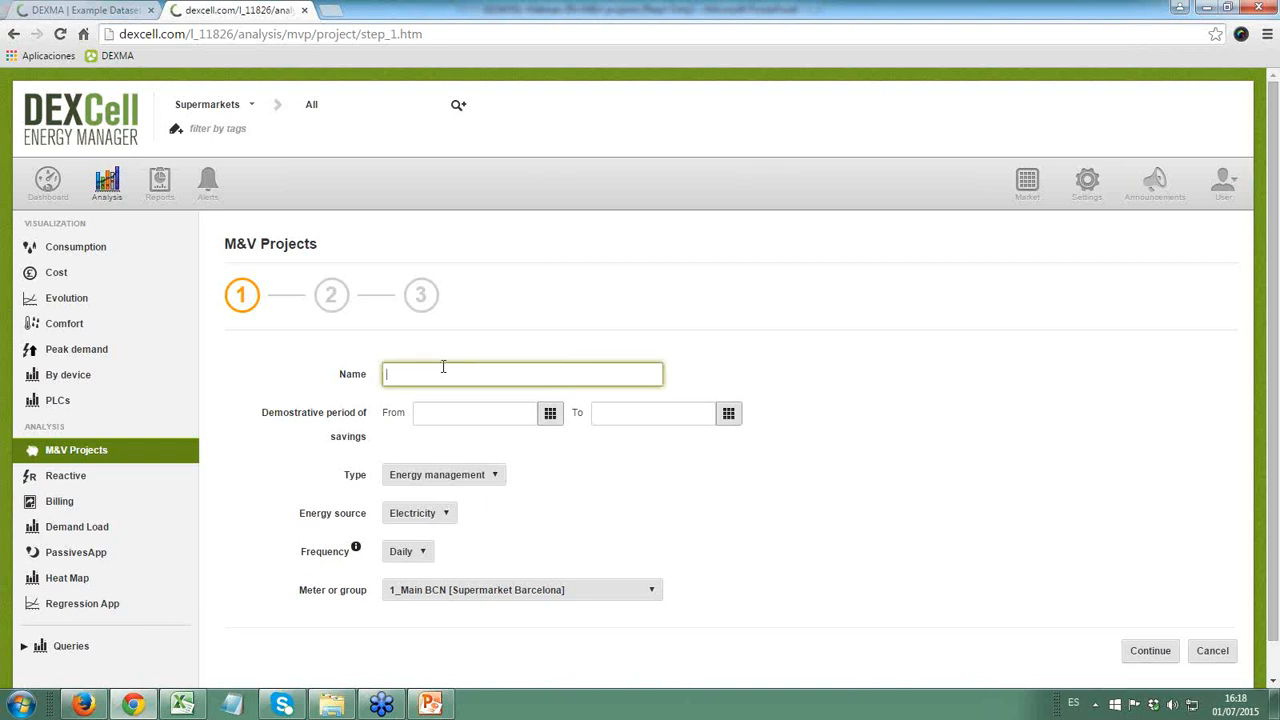
type("m")
key("BackSpace")
type("EEM in CofeeShop")
- Set the start of the project's demonstrative savings period to 01/12/2014
left_click(455, 412)
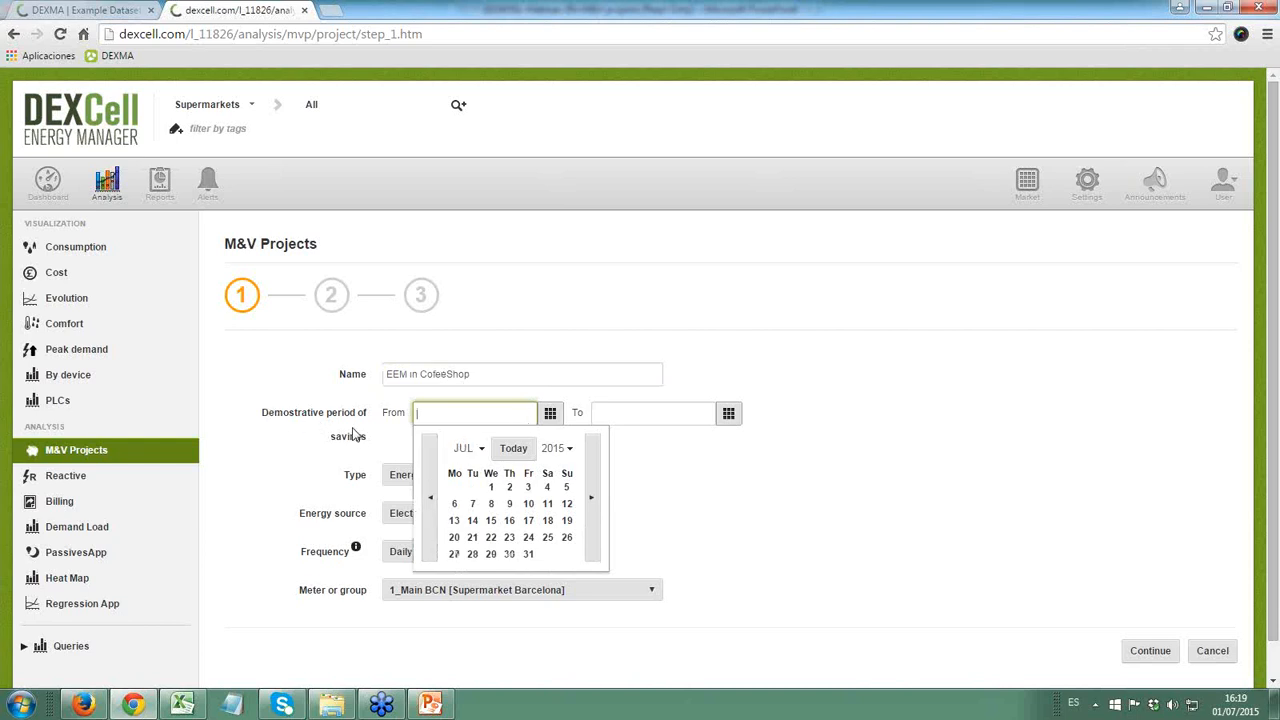
double_click(428, 495)
double_click(428, 492)
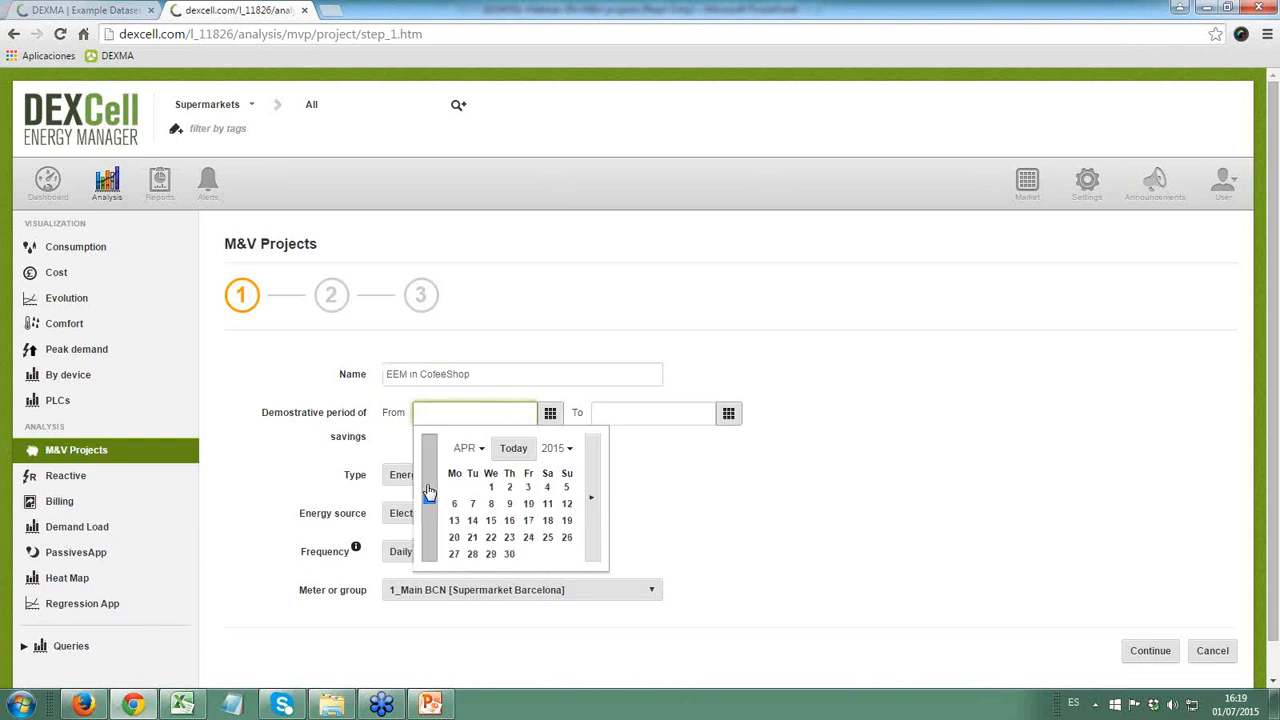
double_click(428, 492)
left_click(428, 491)
left_click(428, 490)
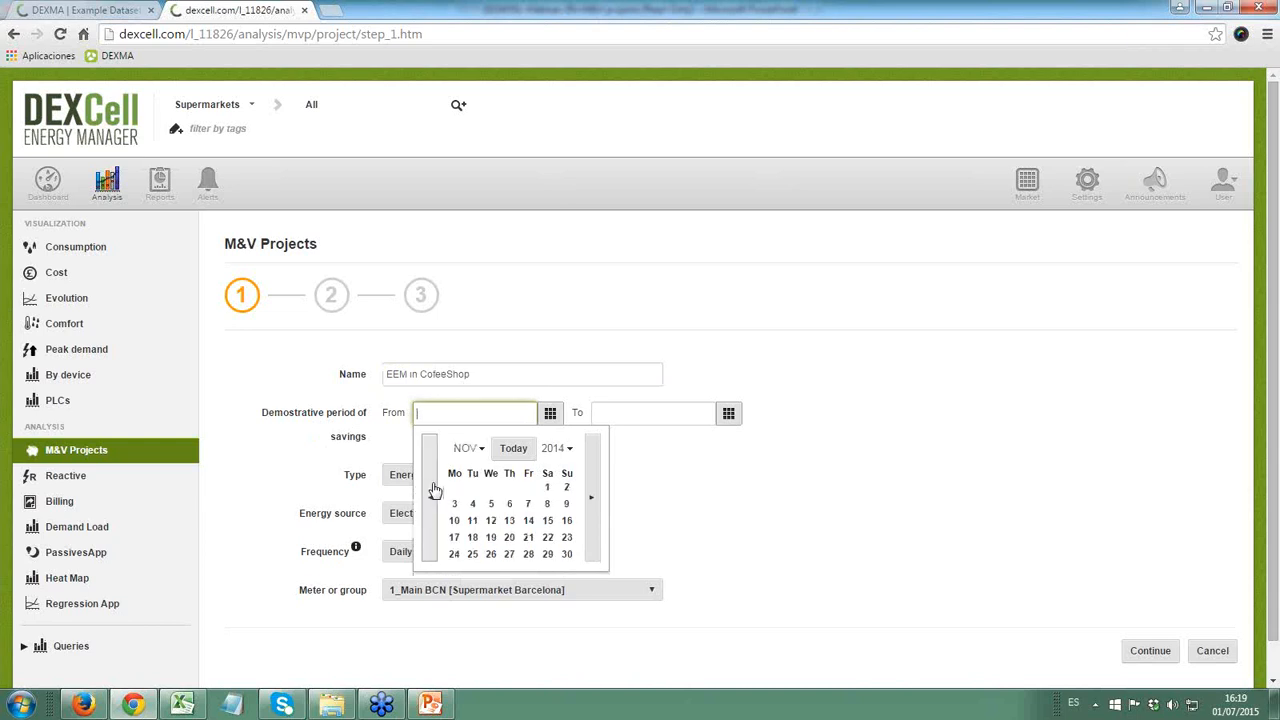
left_click(592, 496)
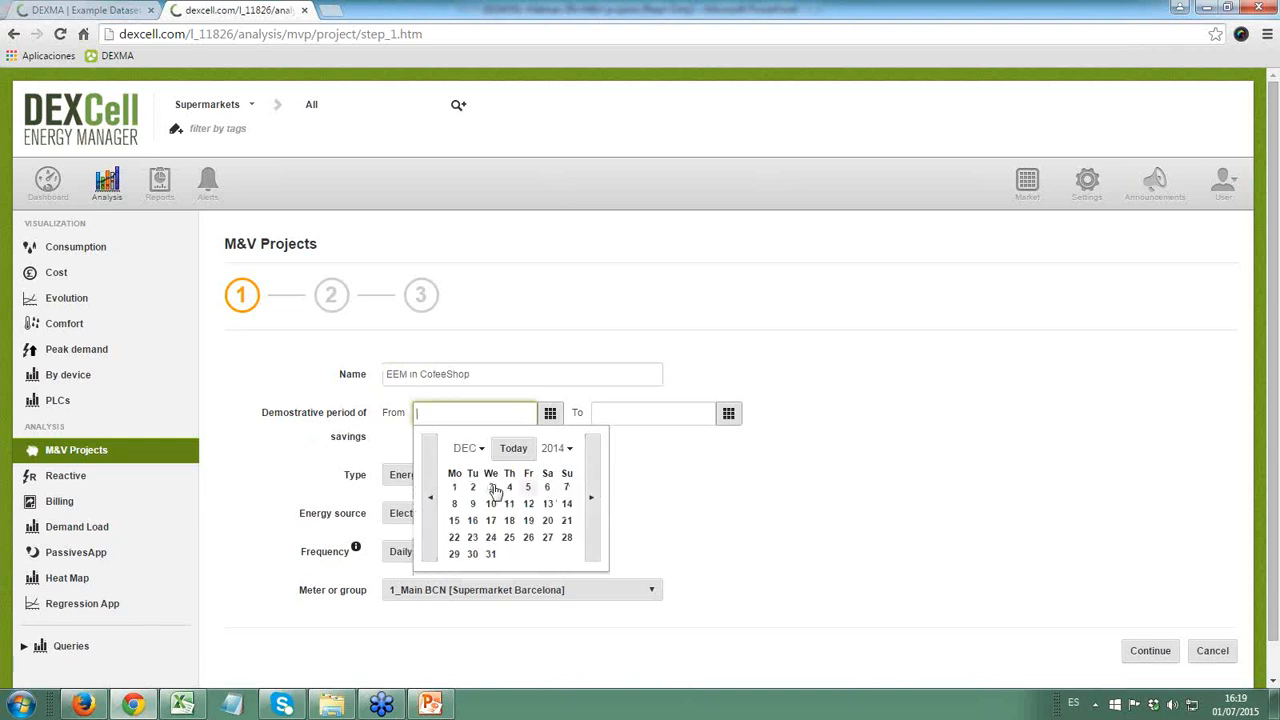
left_click(454, 487)
- Set the end of the project's demonstrative savings period to 31/12/2015
left_click(641, 415)
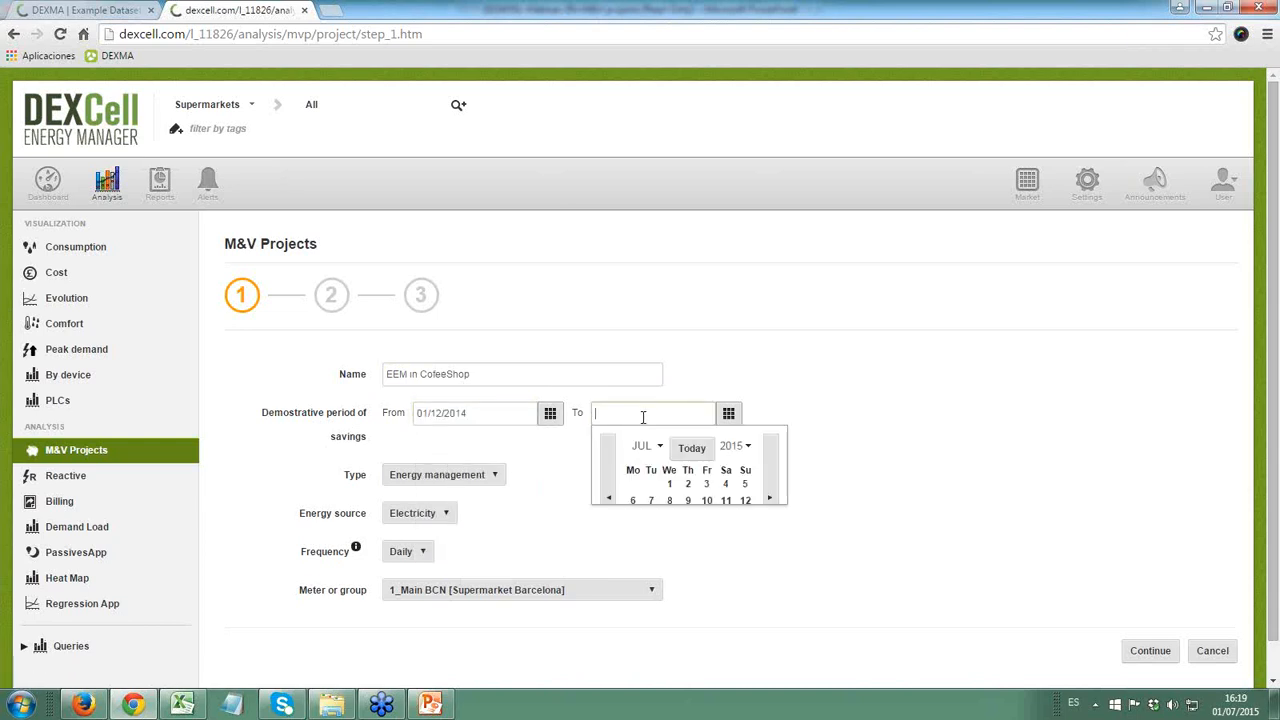
left_click(767, 478)
left_click(767, 478)
left_click(766, 477)
left_click(766, 477)
left_click(766, 477)
left_click(610, 488)
left_click(610, 488)
left_click(610, 488)
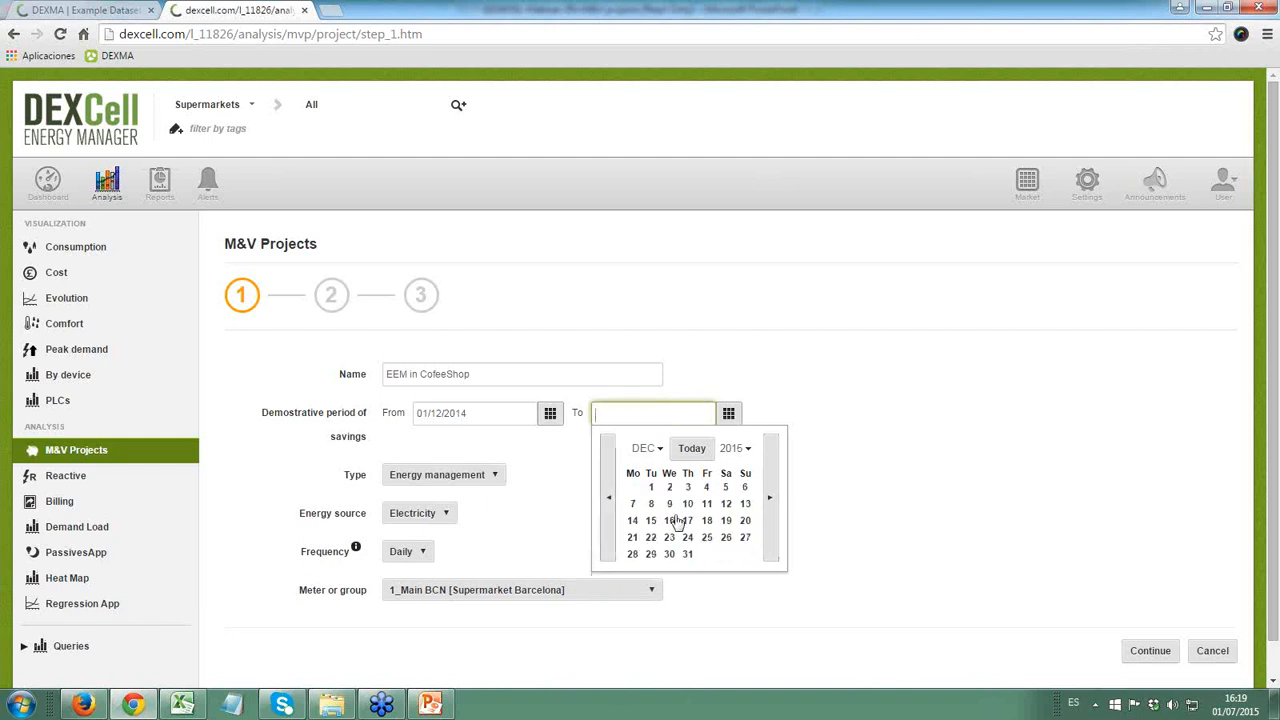
left_click(689, 557)
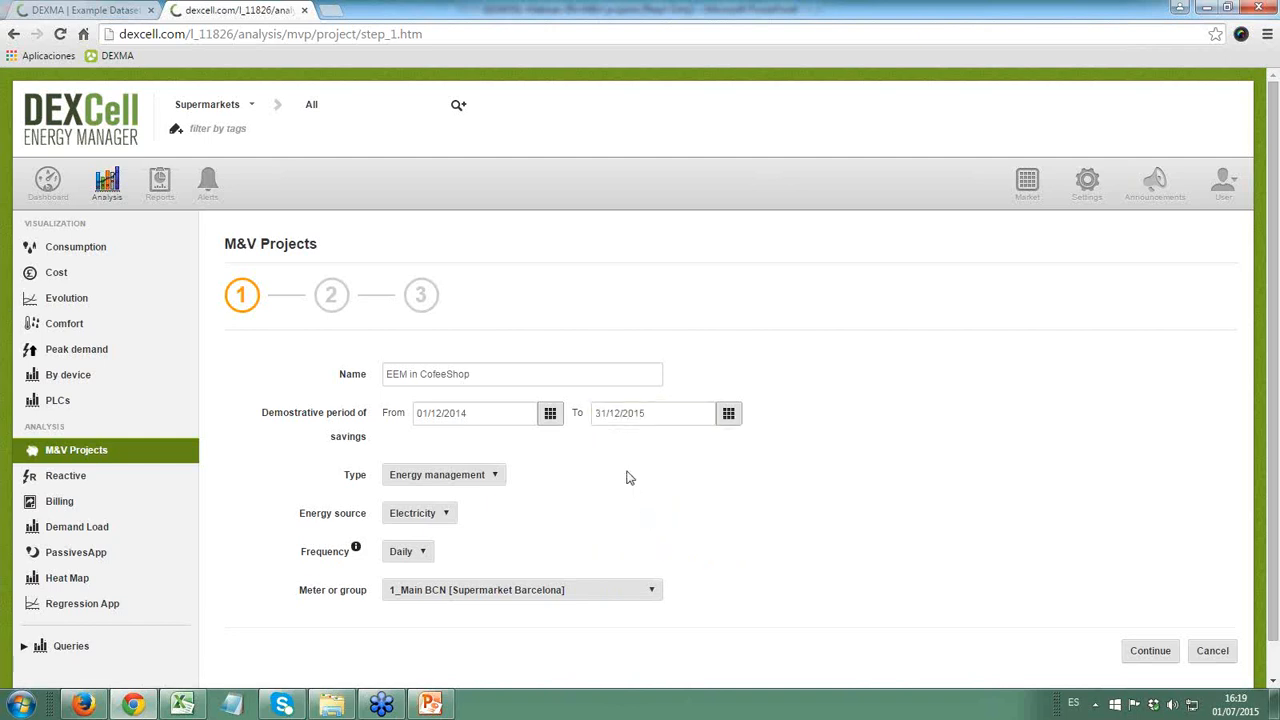
- Set the project type to Air conditioning (Heating & cooling) and the meter to 2_Main LDN [Supermarket London]
left_click(468, 478)
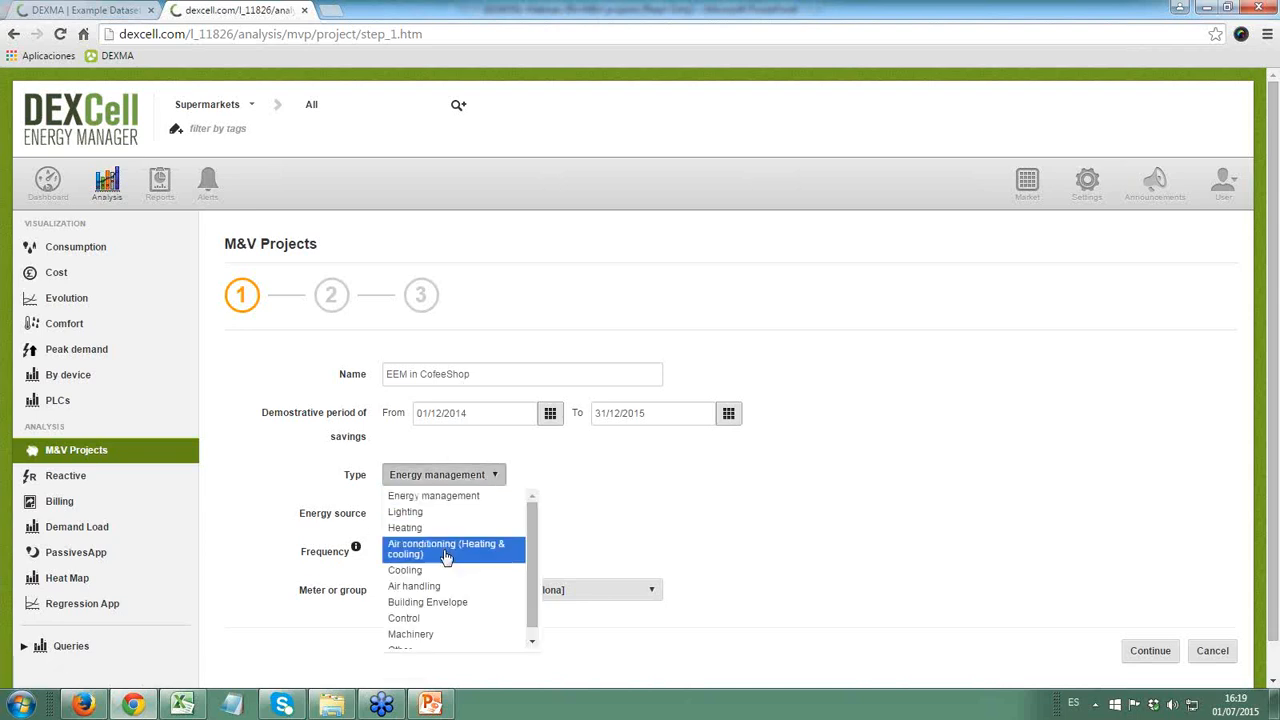
left_click(448, 556)
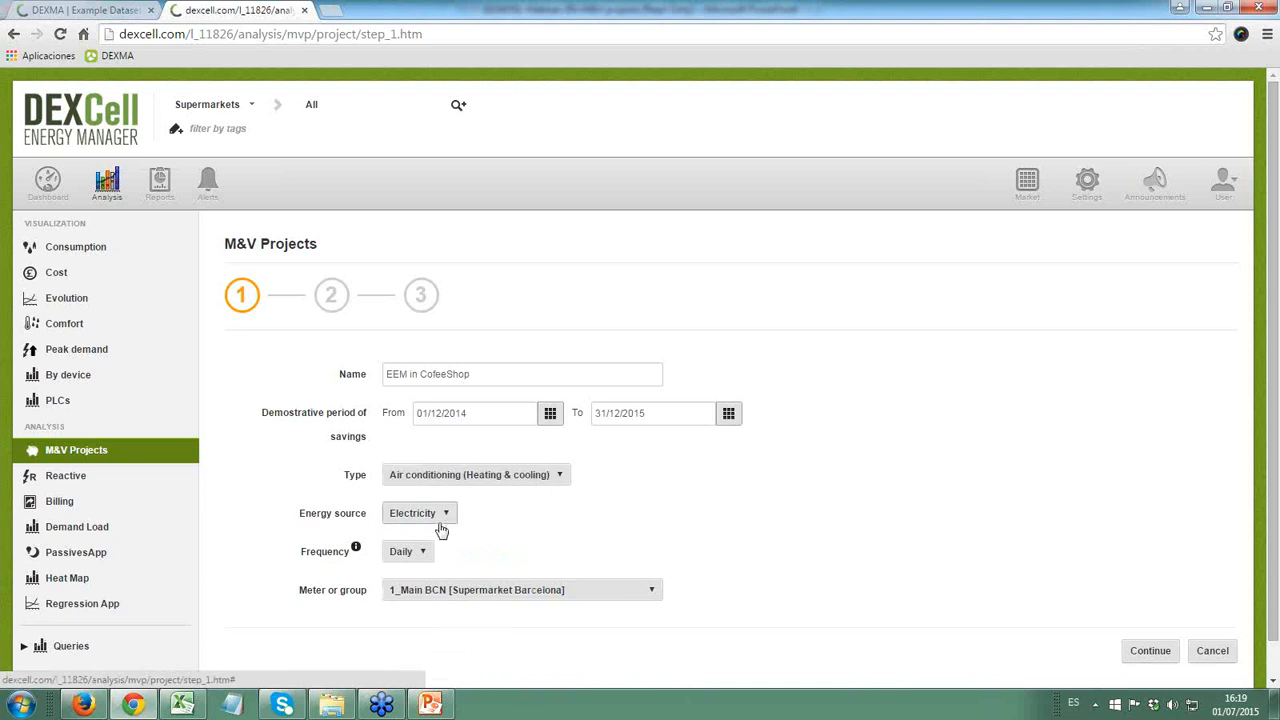
left_click(517, 591)
scroll(517, 490, "down", 1)
scroll(500, 450, "up", 2)
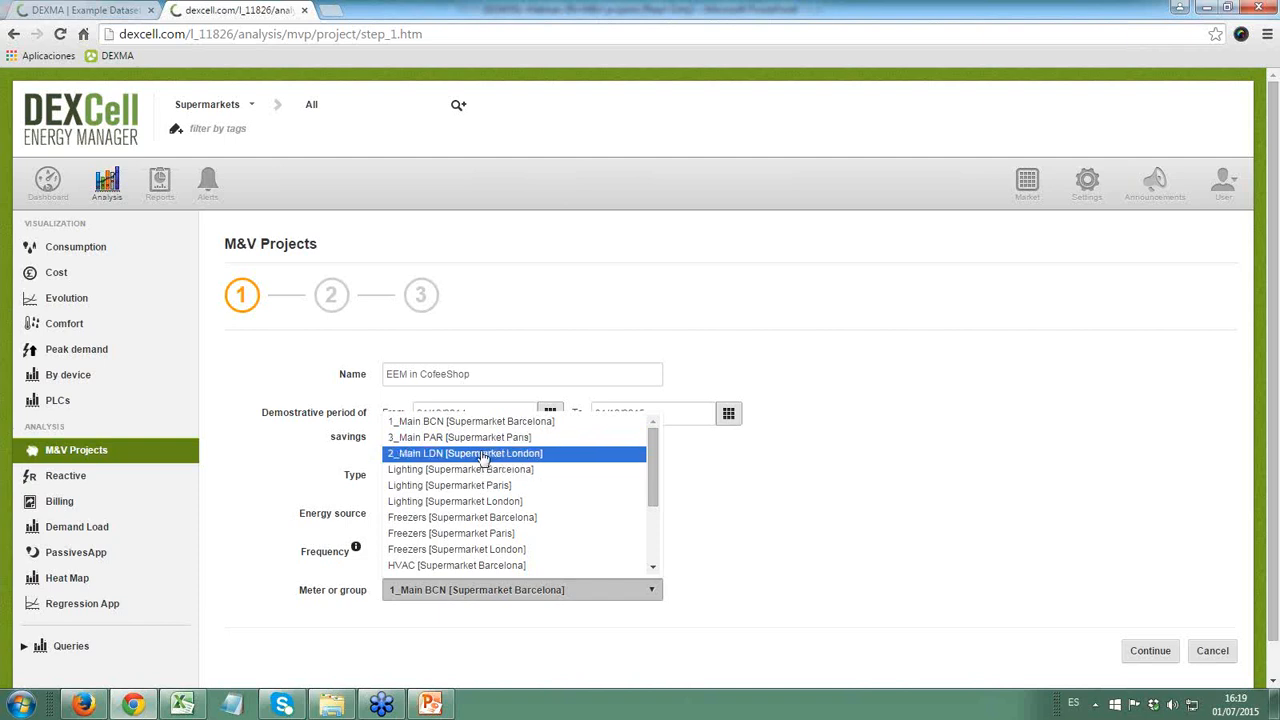
left_click(486, 453)
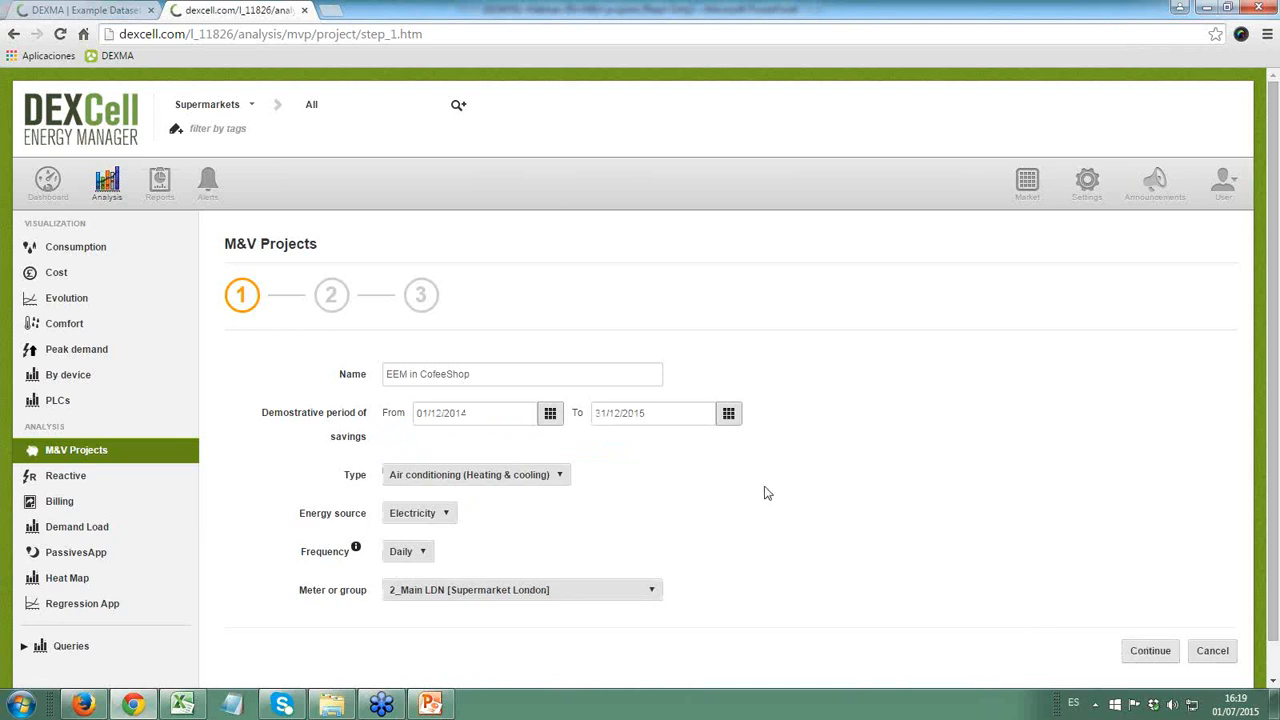
- Continue to the second stage of the project and set the theoretical consumption calculation to By mathematical formula
left_click(1155, 657)
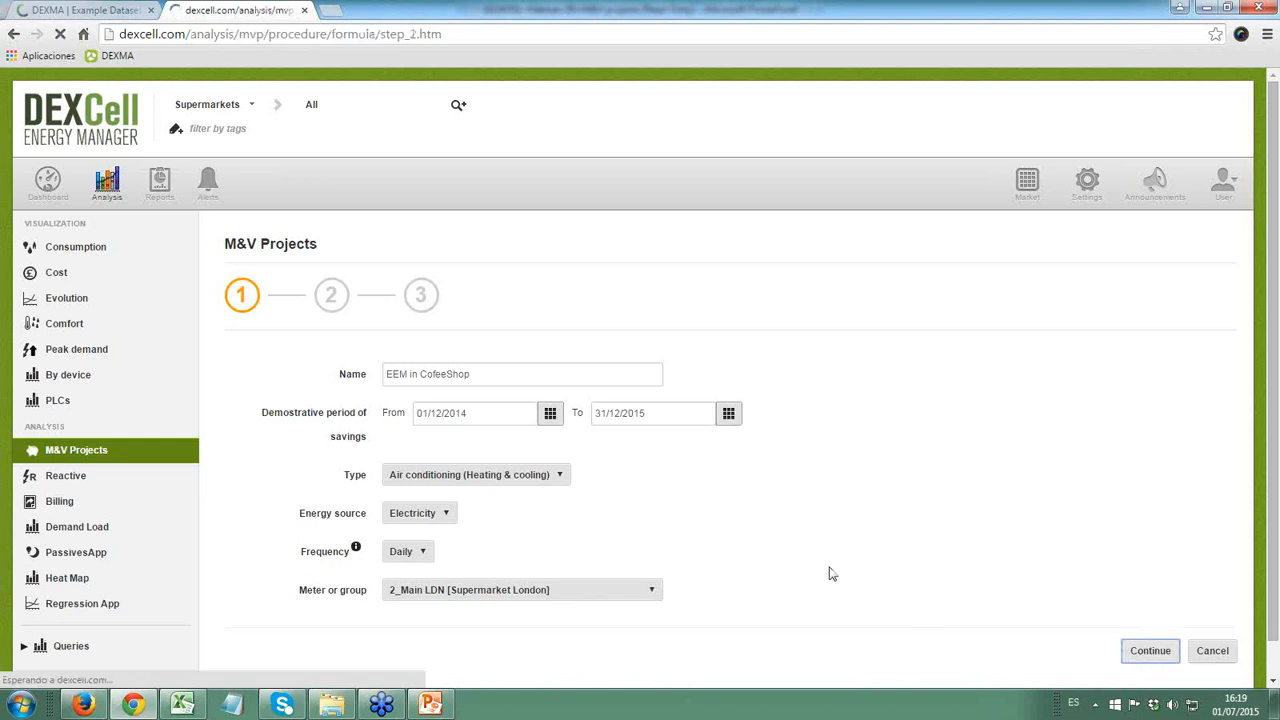
left_click(494, 374)
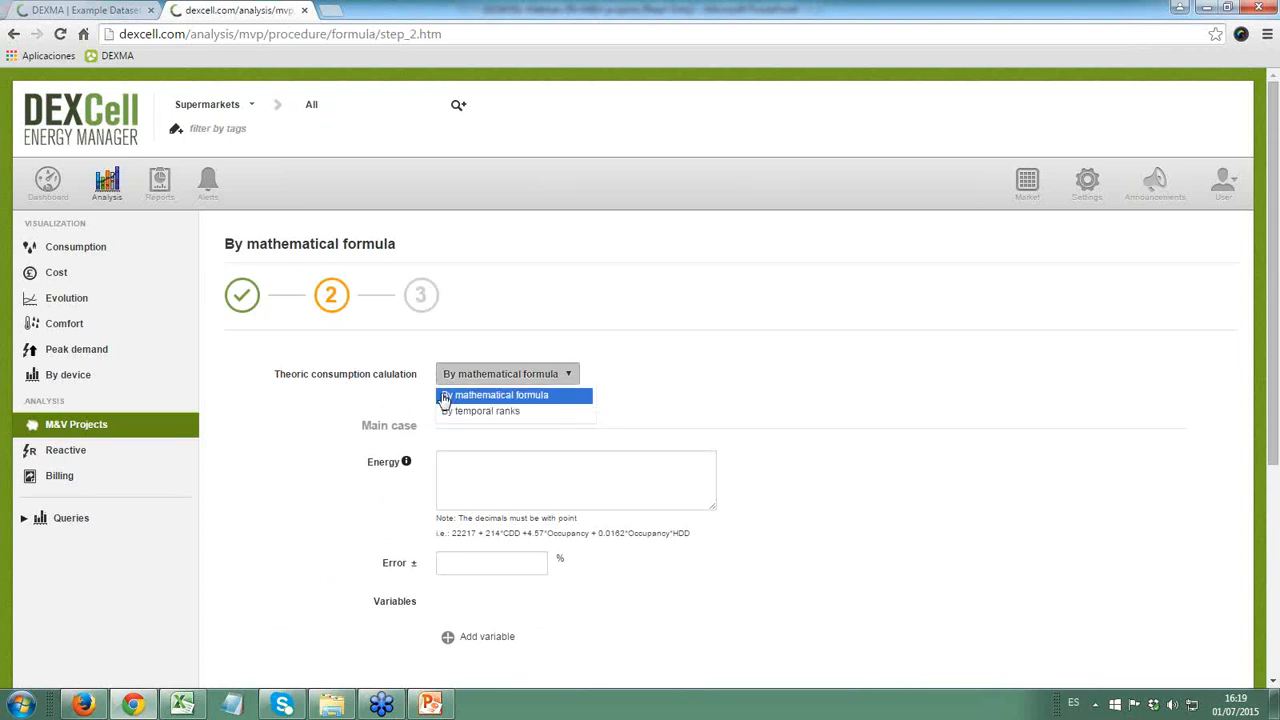
left_click(474, 396)
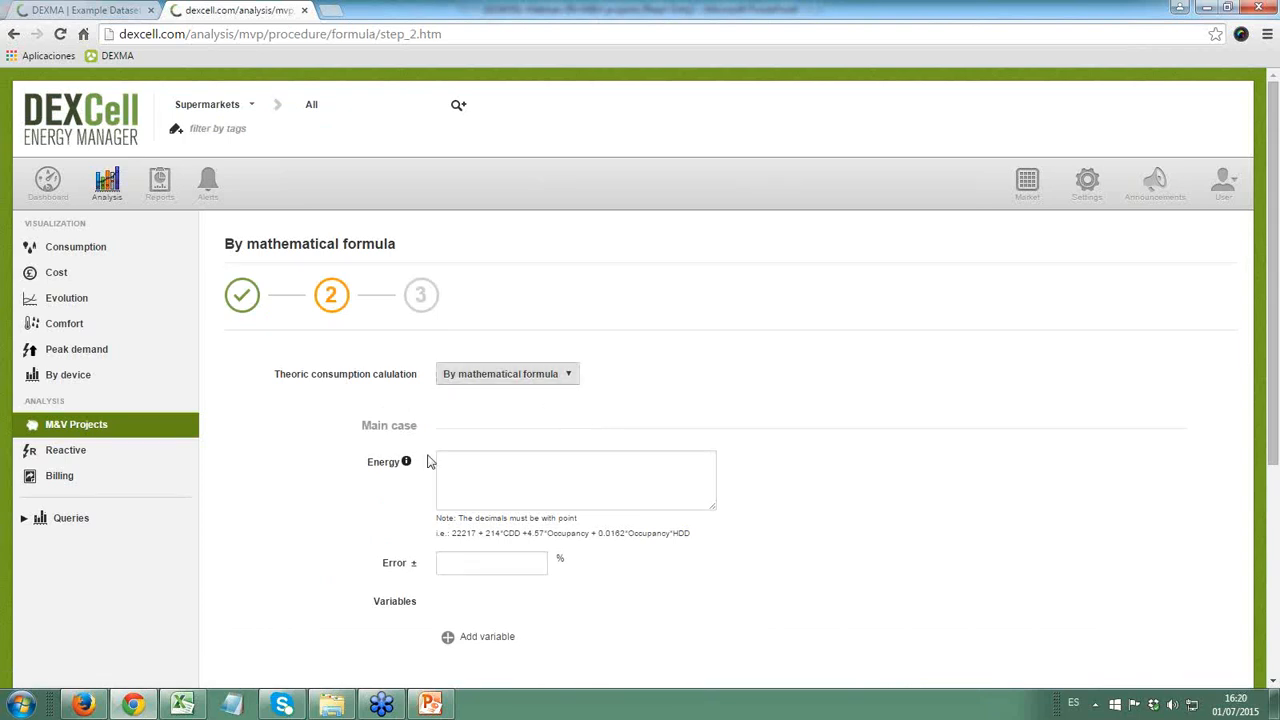
- Switch to Excel, copy the full energy equation text from cell H1, and return to DEXCell in Chrome
left_click(183, 705)
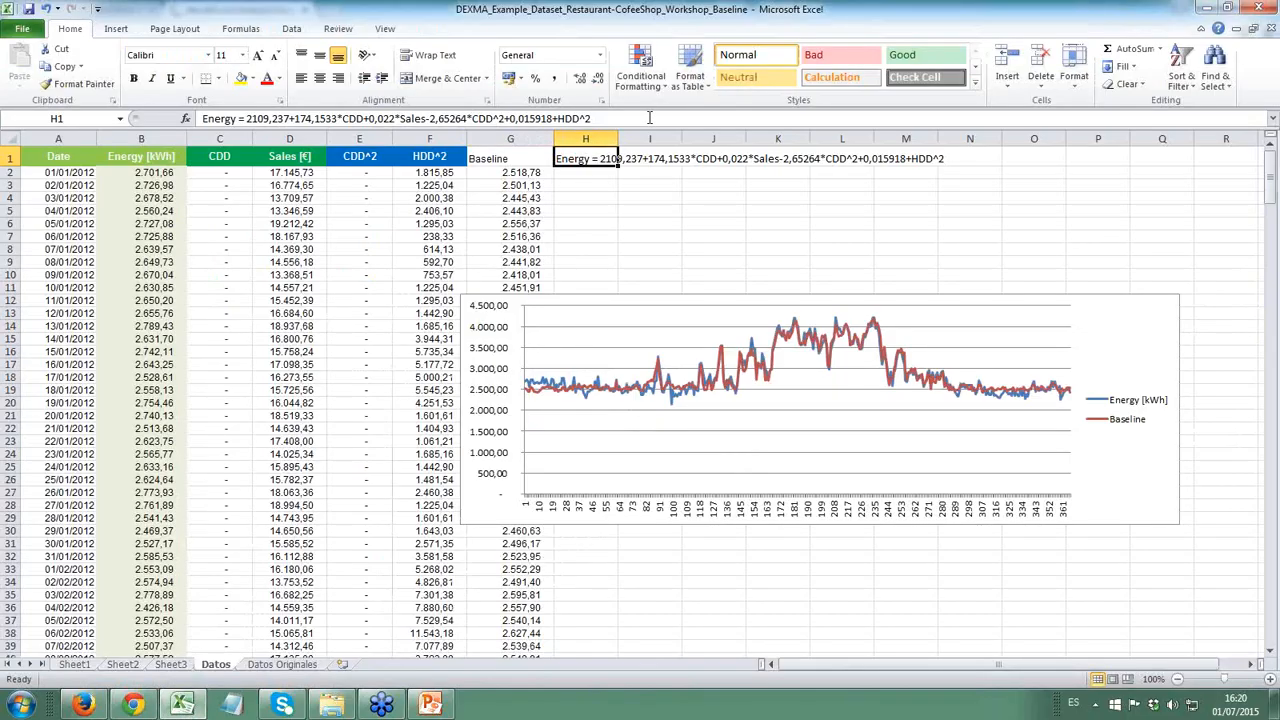
left_click_drag(646, 117, 200, 118)
key("ctrl+c")
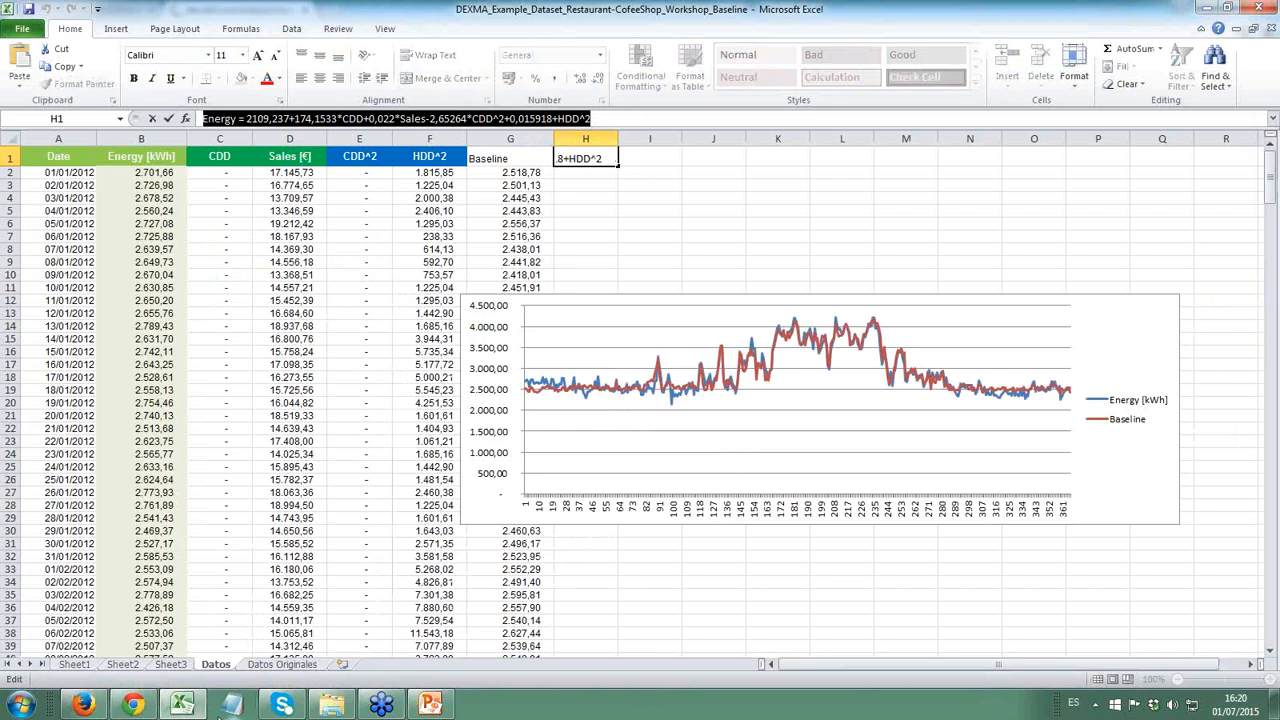
left_click(179, 703)
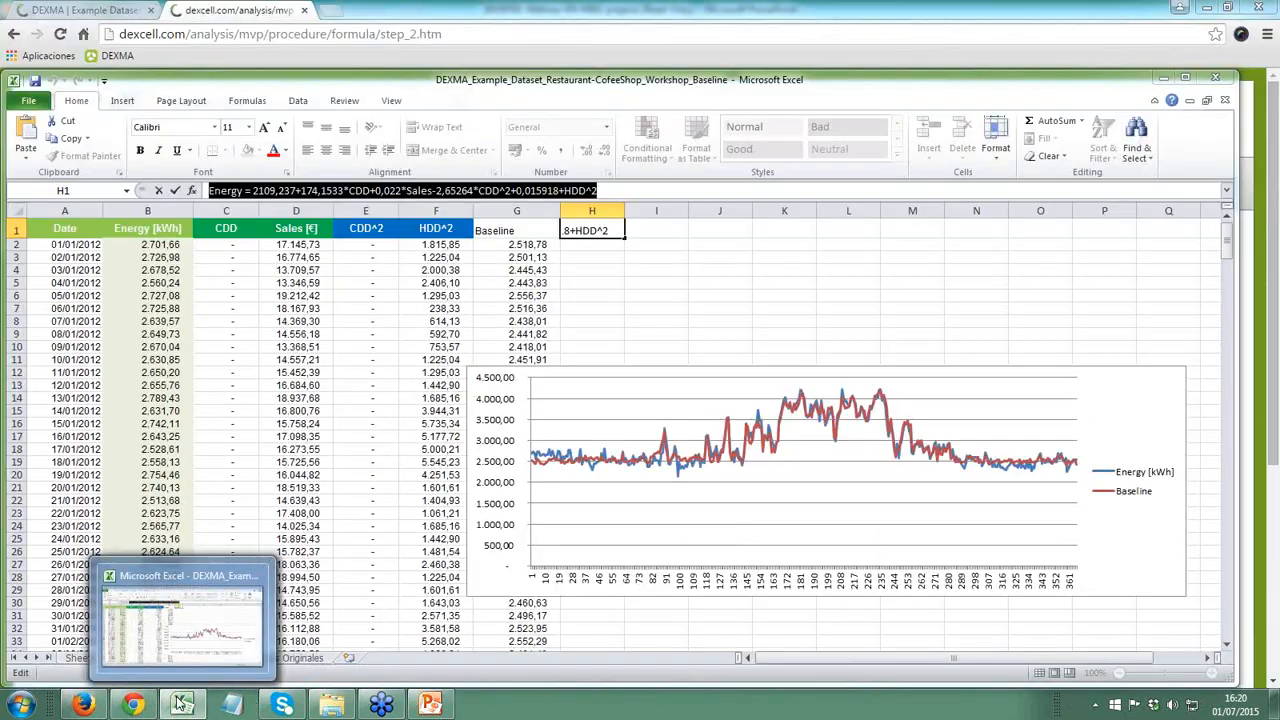
left_click(146, 705)
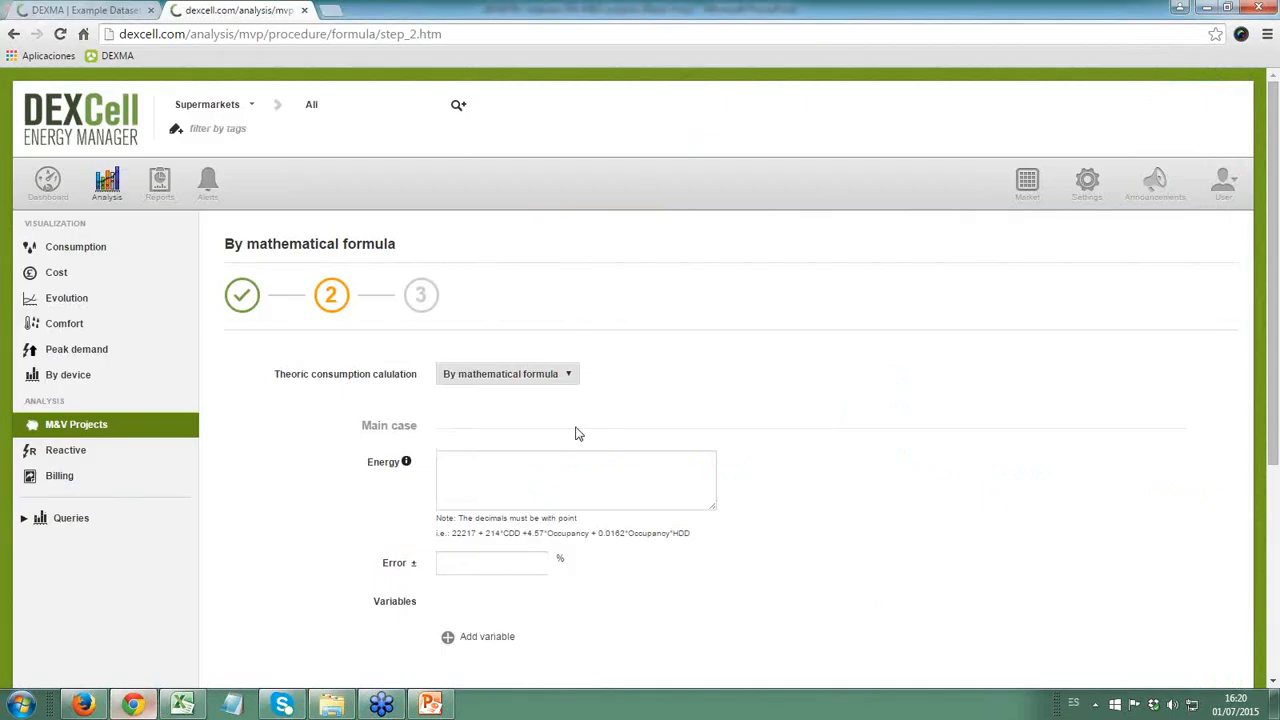
- Paste the equation into the main case's Energy formula and remove the leading "Energy ="
left_click(510, 466)
key("ctrl+v")
left_click_drag(484, 460, 380, 457)
key("BackSpace")
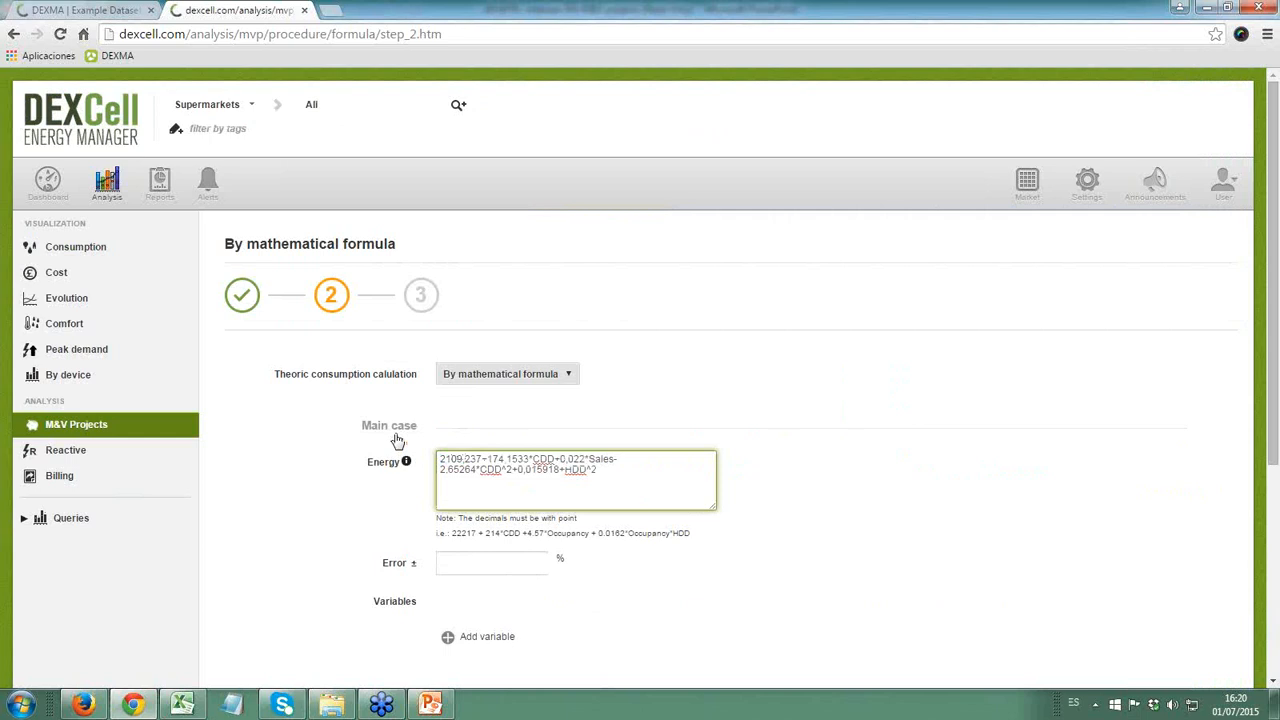
- Replace the decimal commas in the Energy formula with points and change the plus sign before HDD^2 to a multiplication sign
key("BackSpace")
type(".")
key("BackSpace")
type(".")
left_click(470, 574)
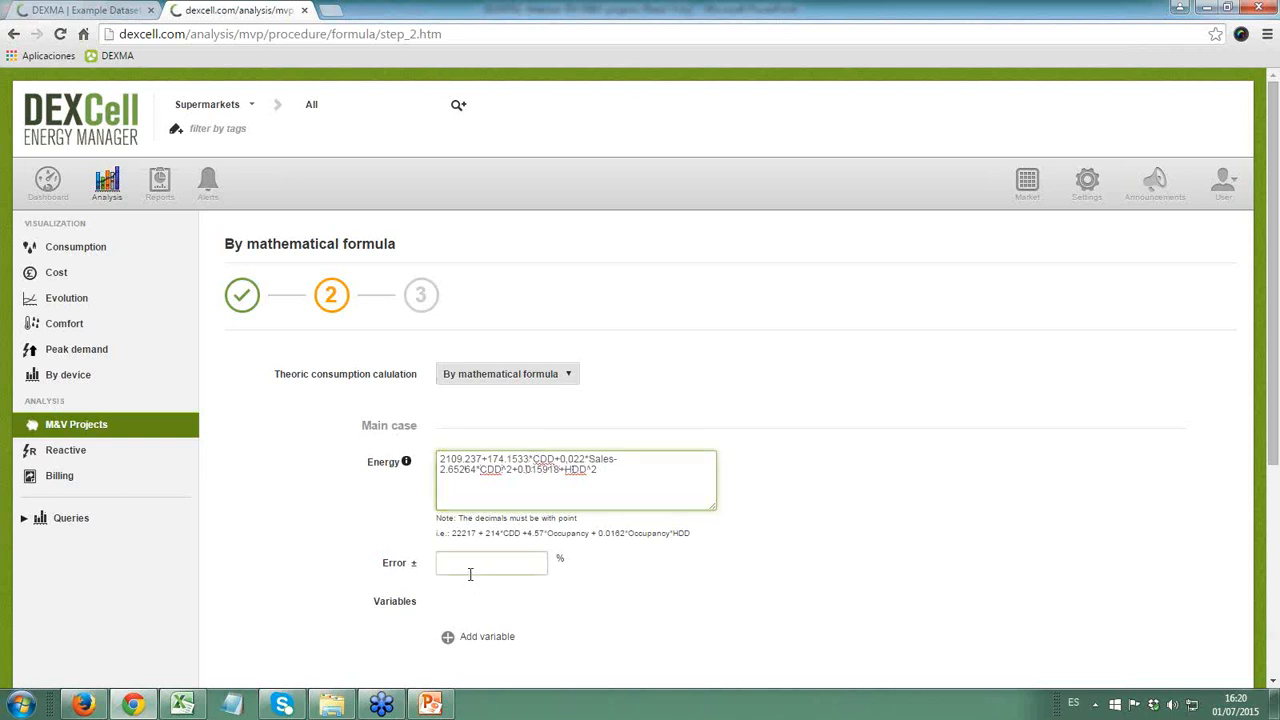
left_click(581, 493)
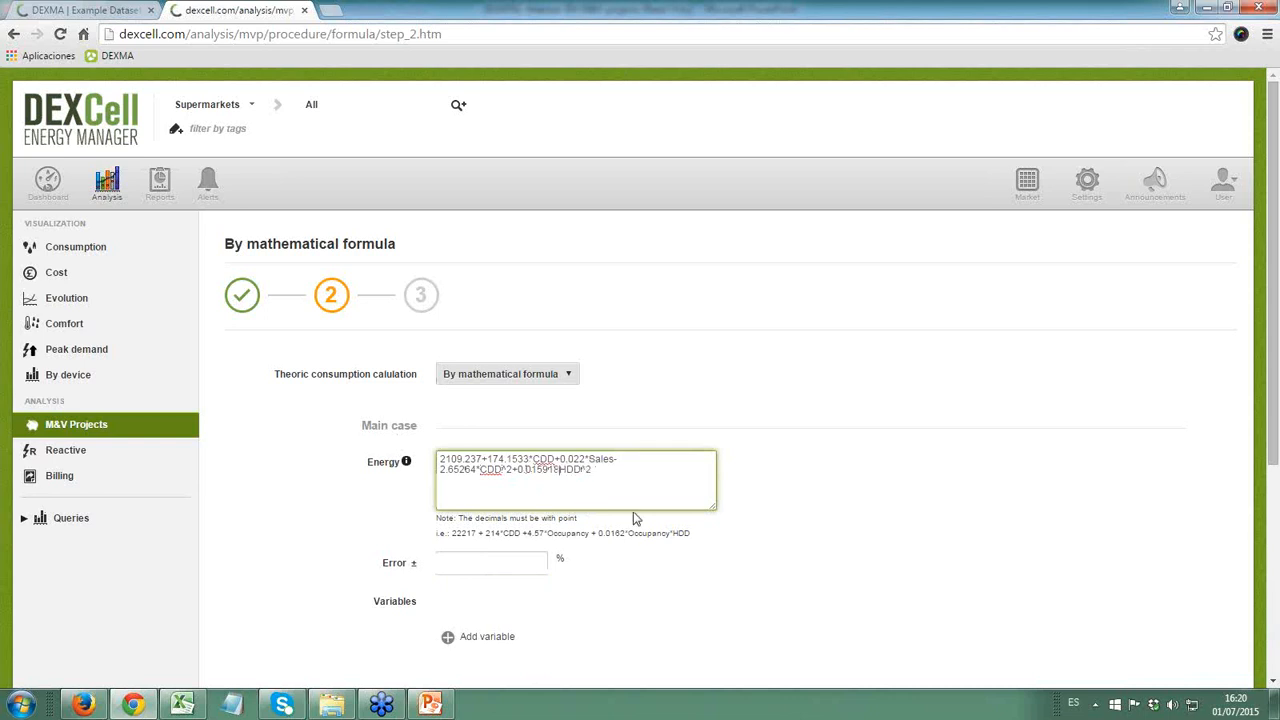
- Set the error of the main case to 5.3 %
scroll(620, 540, "down", 2)
left_click(484, 487)
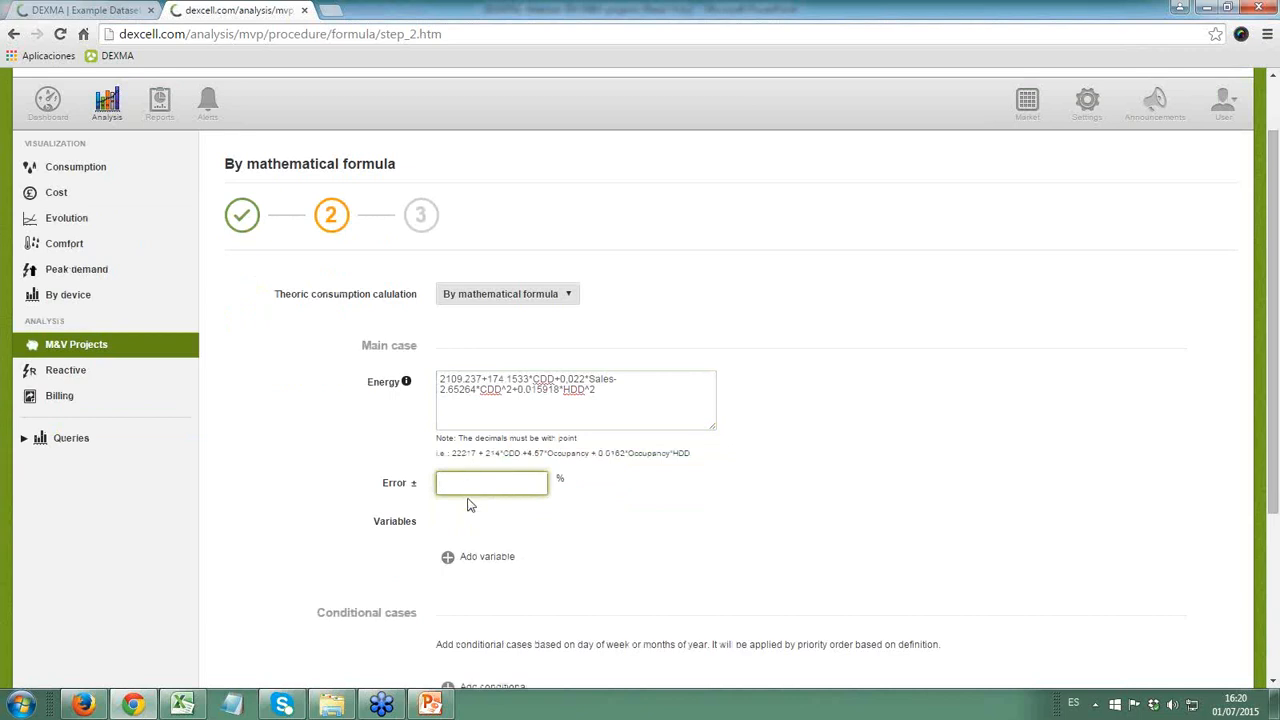
type("5.3")
left_click(668, 537)
- Add three variable rows to the main case
scroll(617, 537, "down", 1)
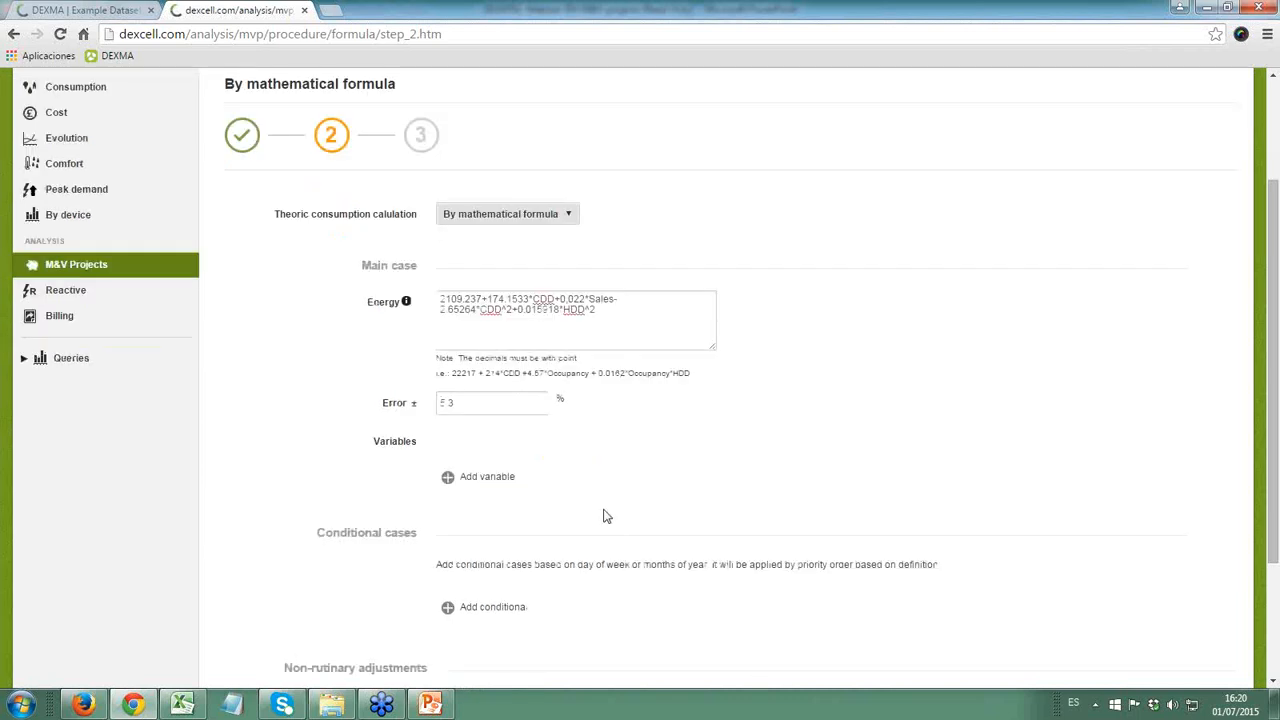
left_click(449, 477)
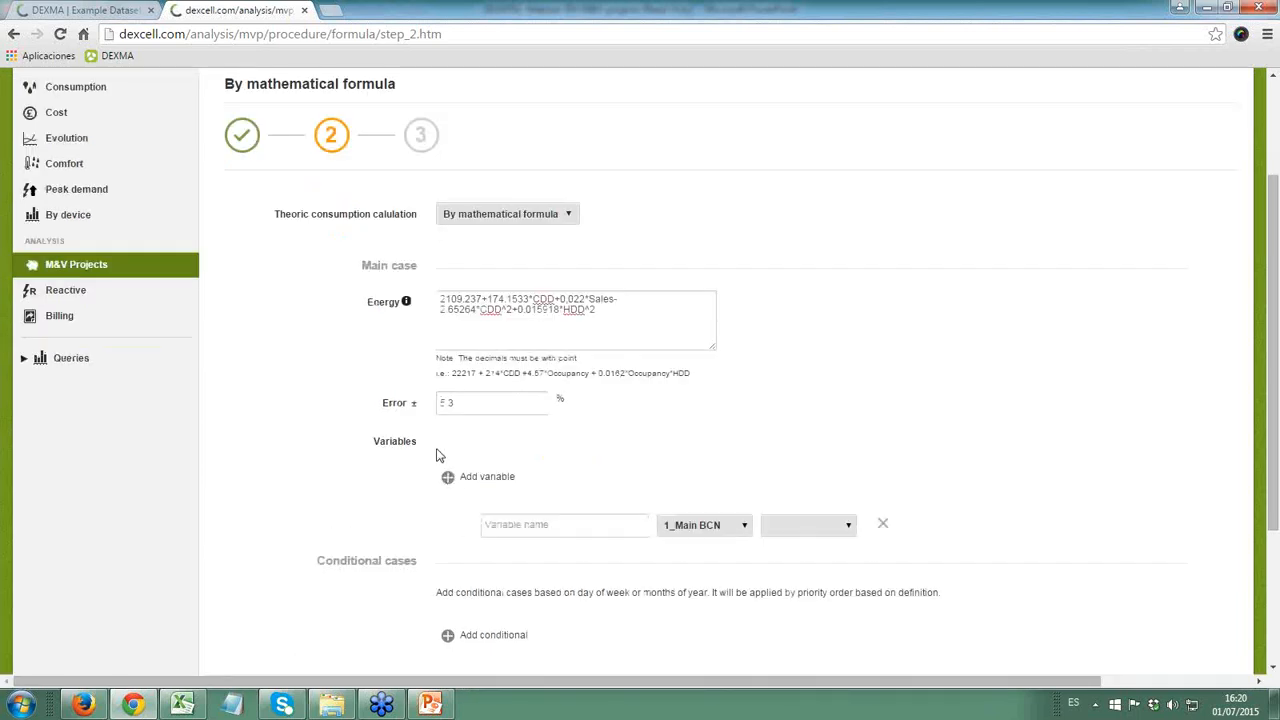
left_click(448, 477)
left_click(448, 477)
- Name the three main case variables CDD, Sales and HDD, with Sales in the middle row
left_click(516, 524)
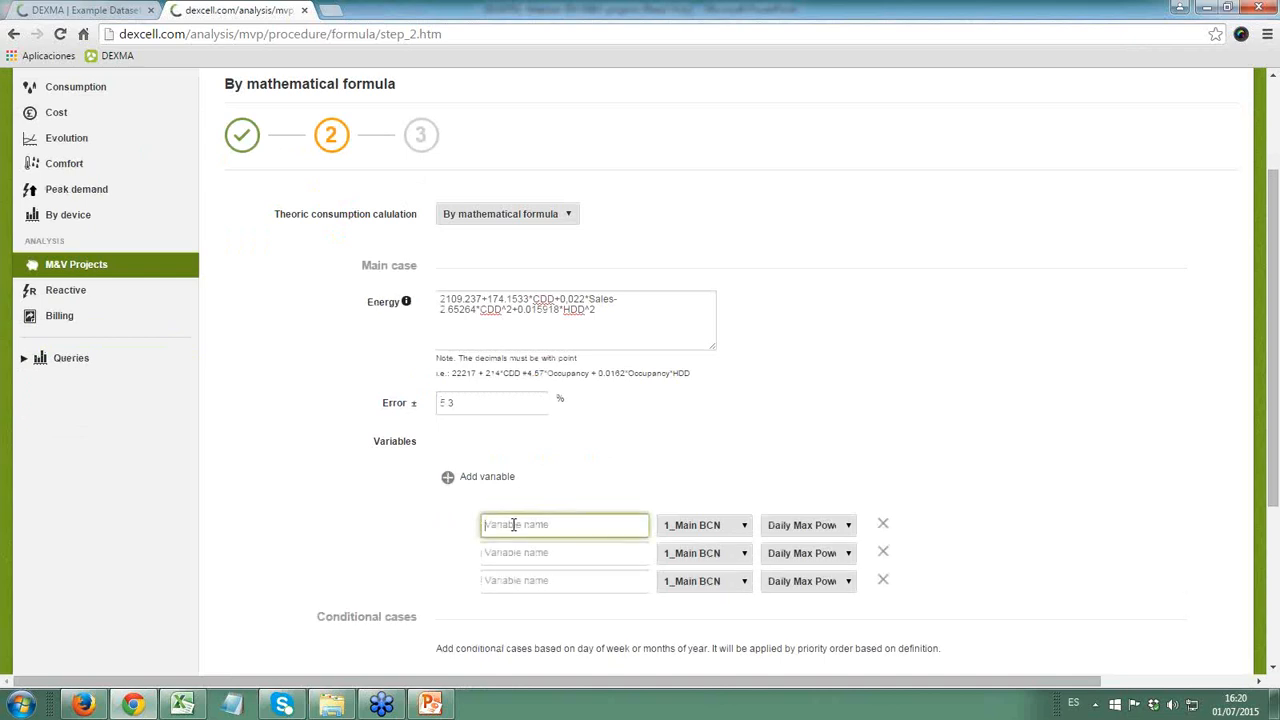
type("CDD")
left_click(512, 576)
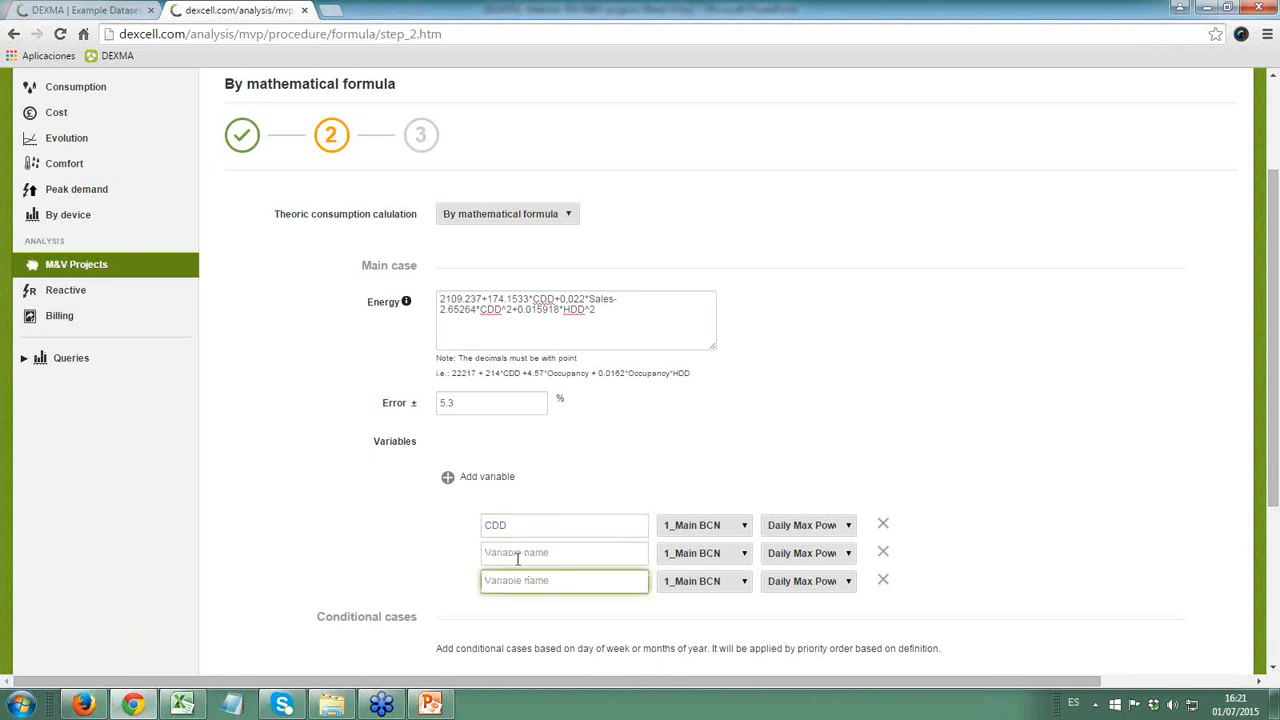
type("HDD")
left_click(532, 548)
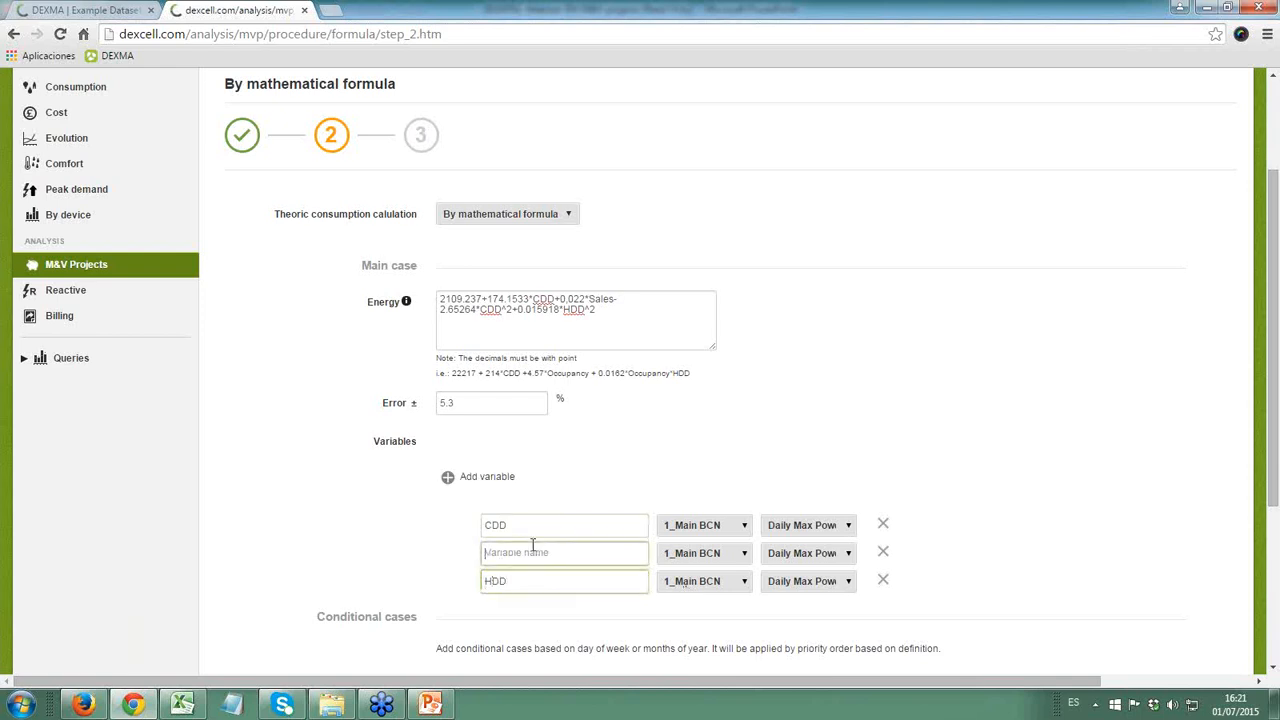
type("Sales")
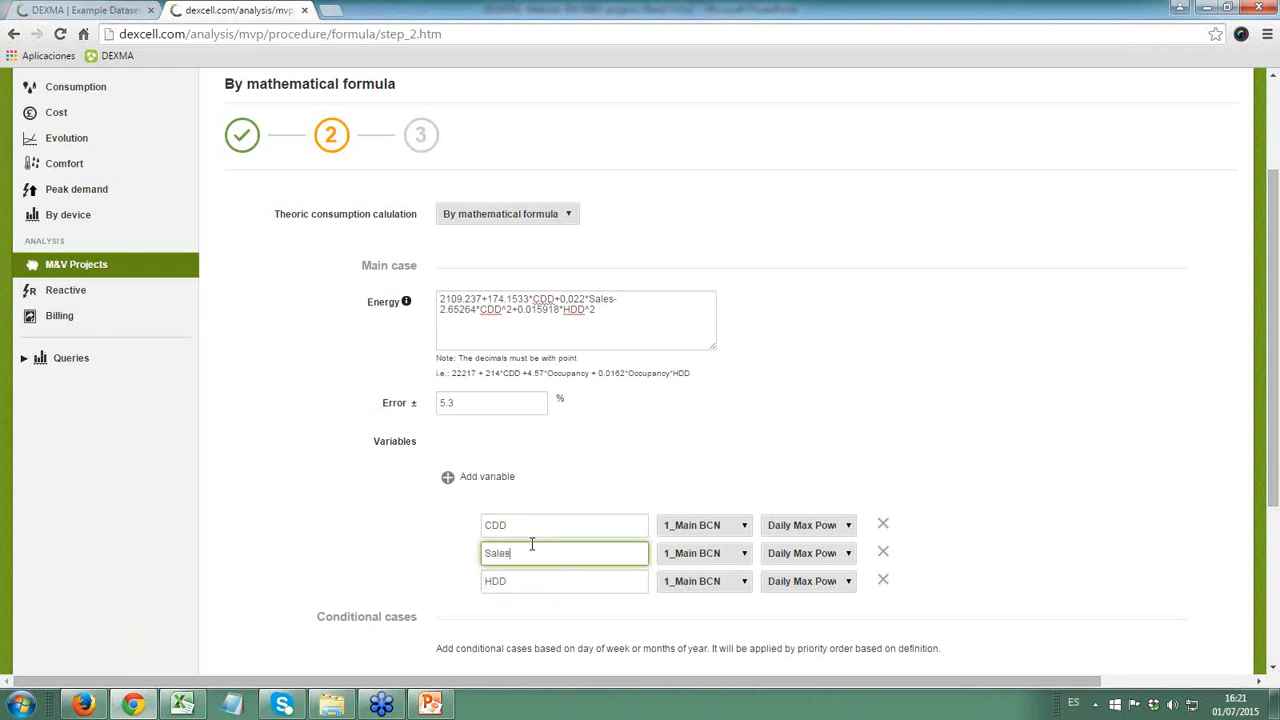
left_click(734, 492)
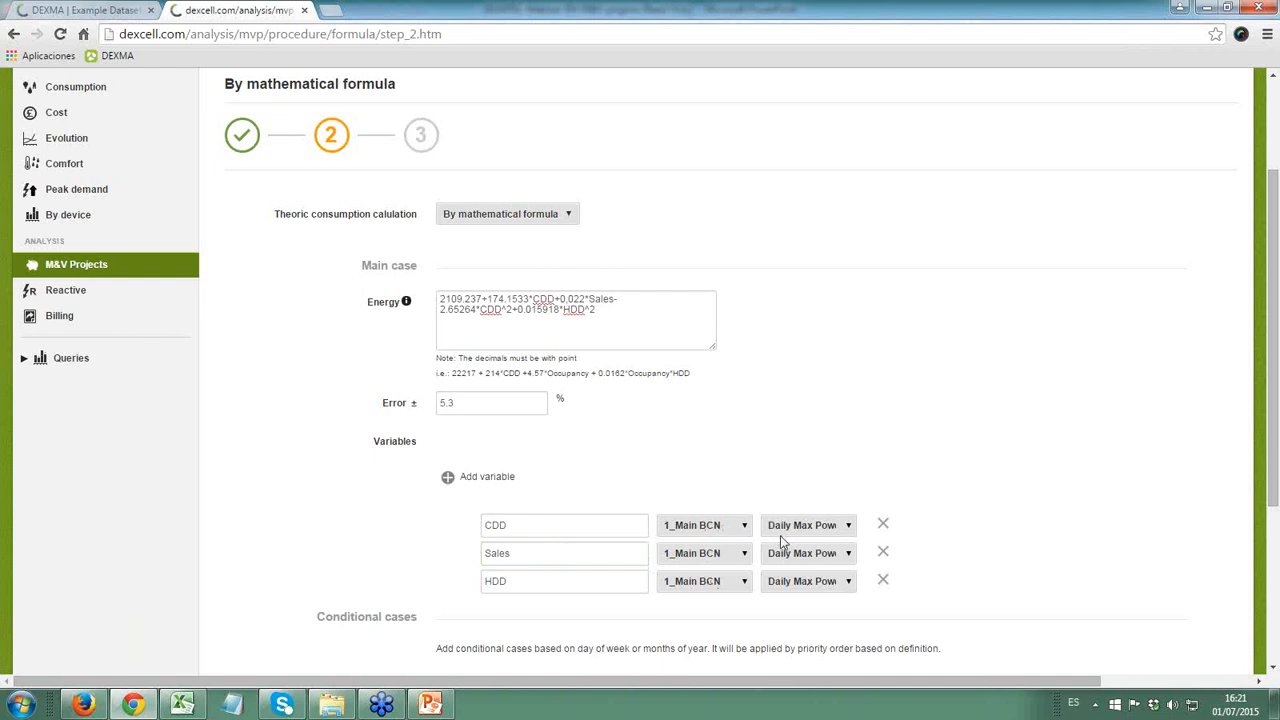
- Add four conditional cases below the main case
scroll(507, 480, "down", 3)
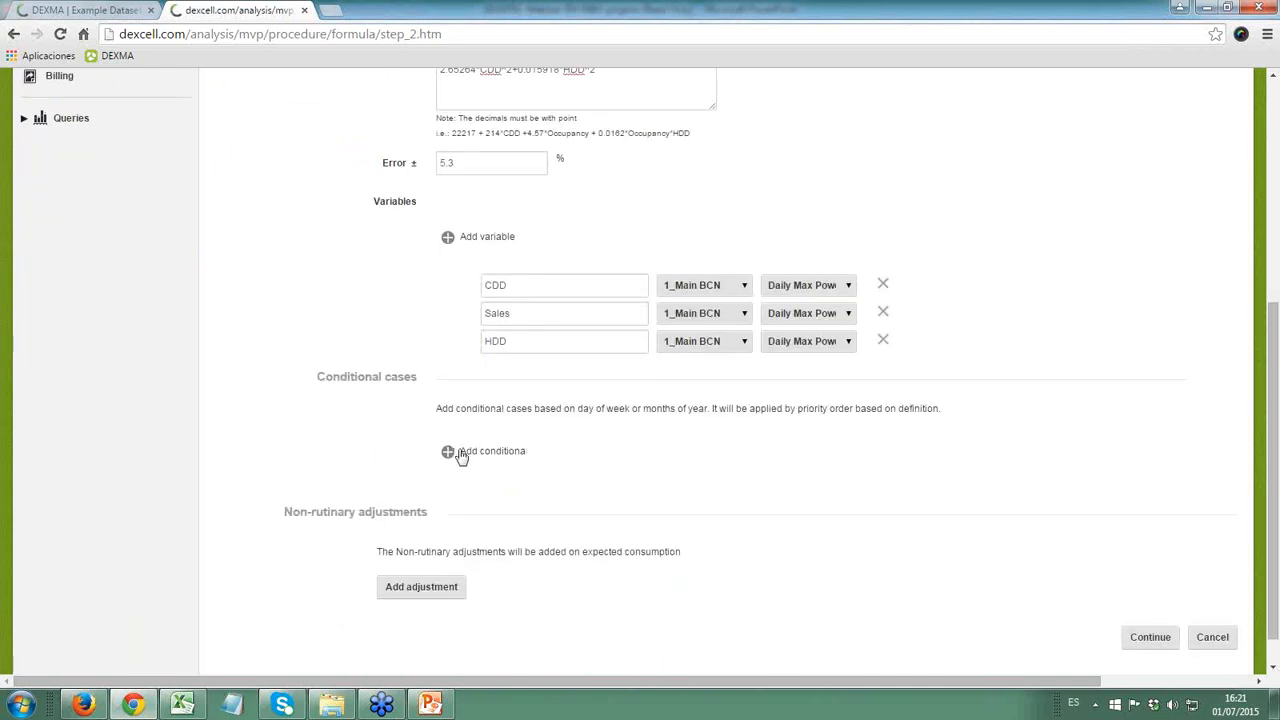
left_click(452, 418)
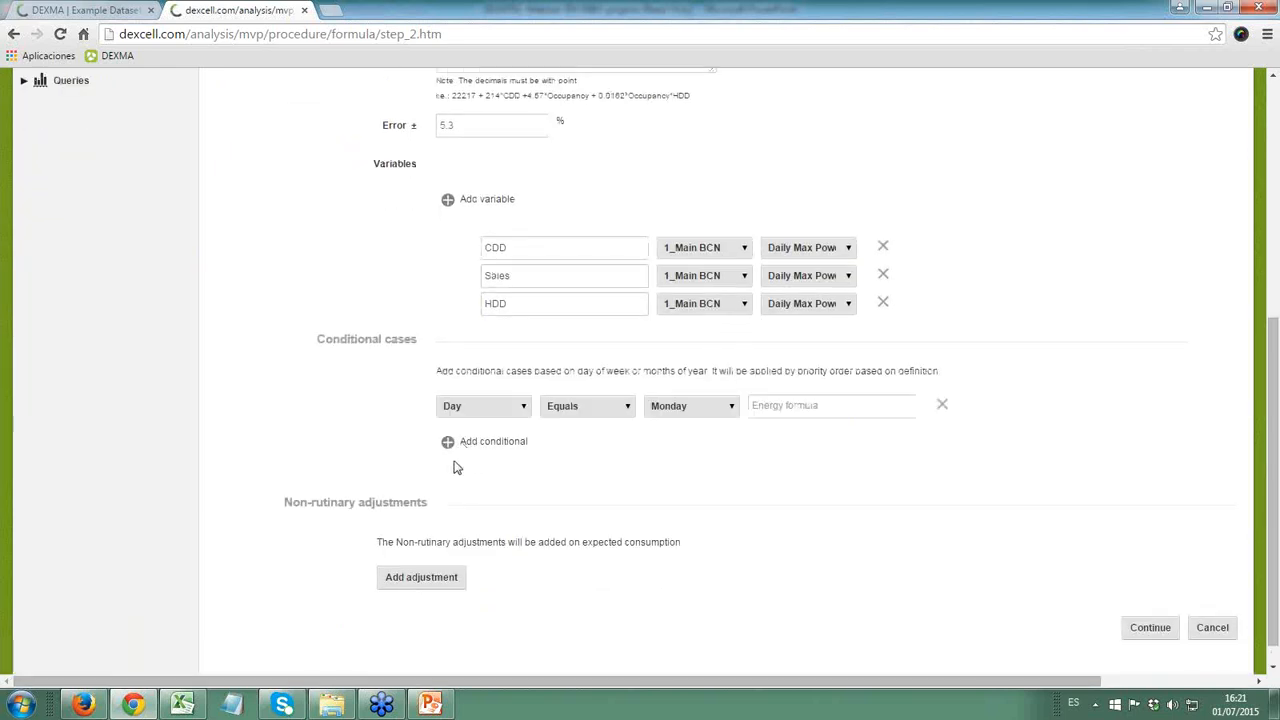
left_click(452, 450)
left_click(452, 472)
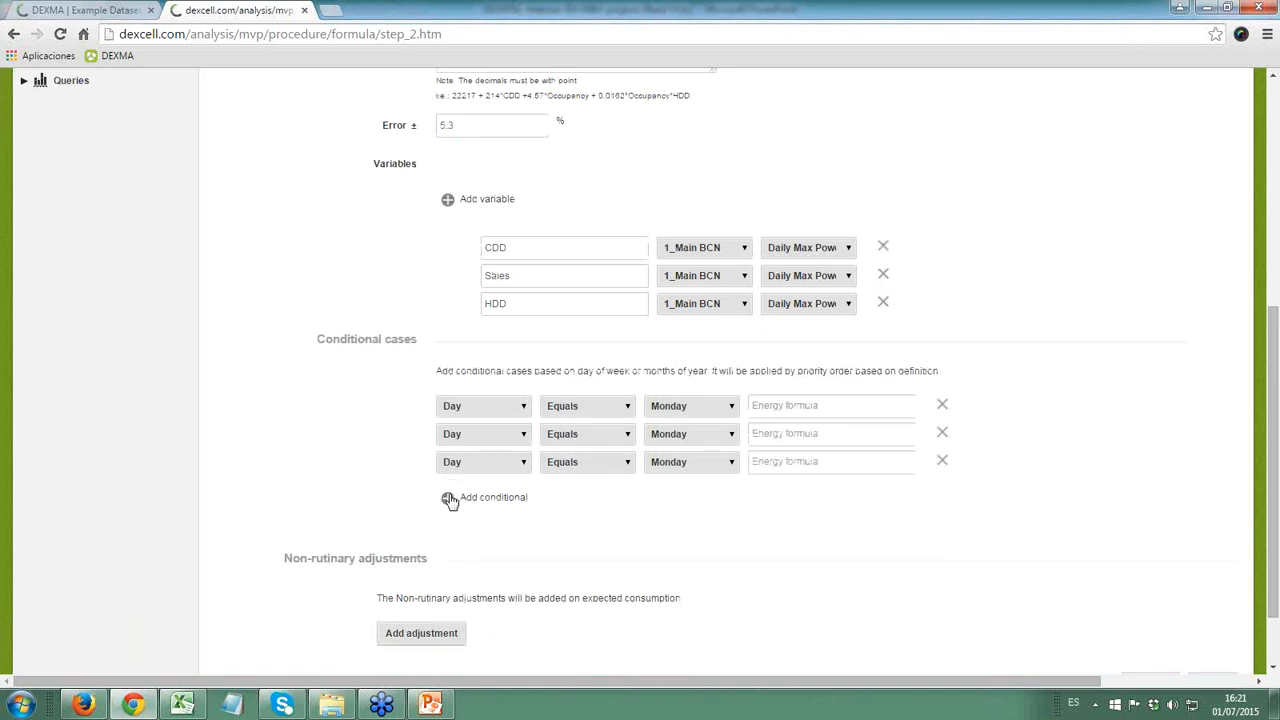
left_click(451, 500)
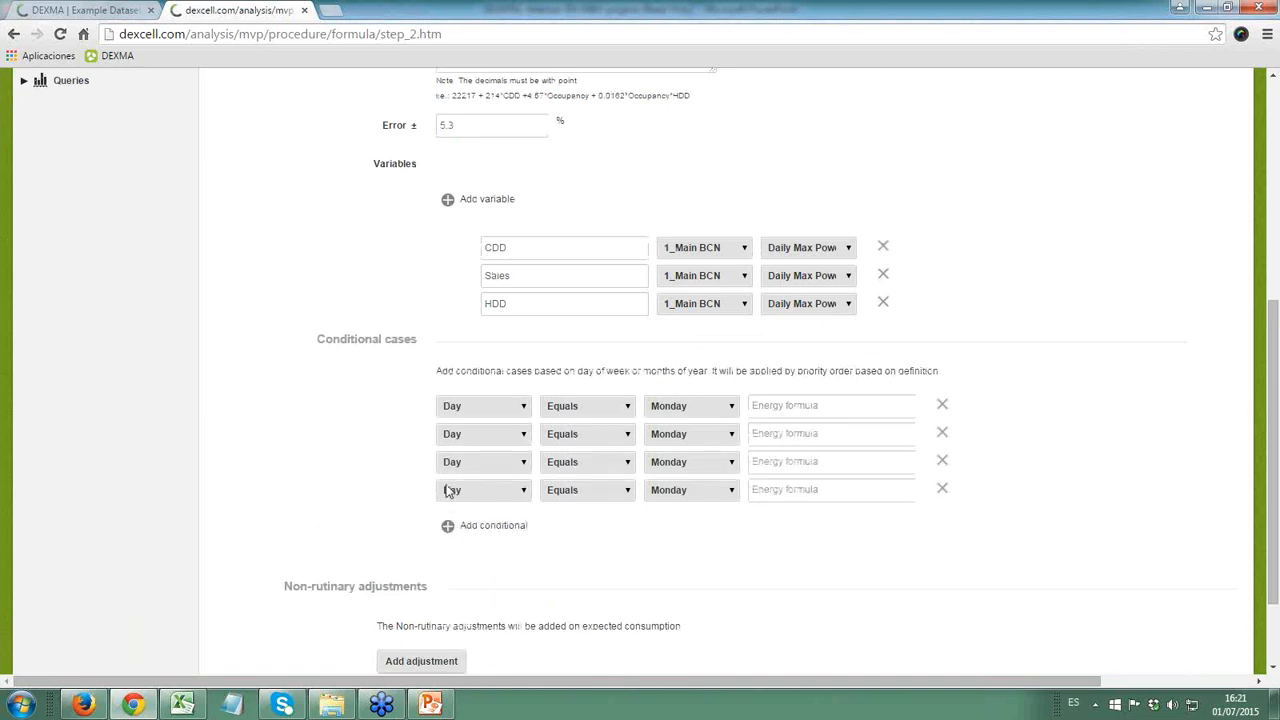
- Look through the condition type and weekday choices of the first conditional case, keeping Day and Monday
left_click(524, 408)
left_click(688, 408)
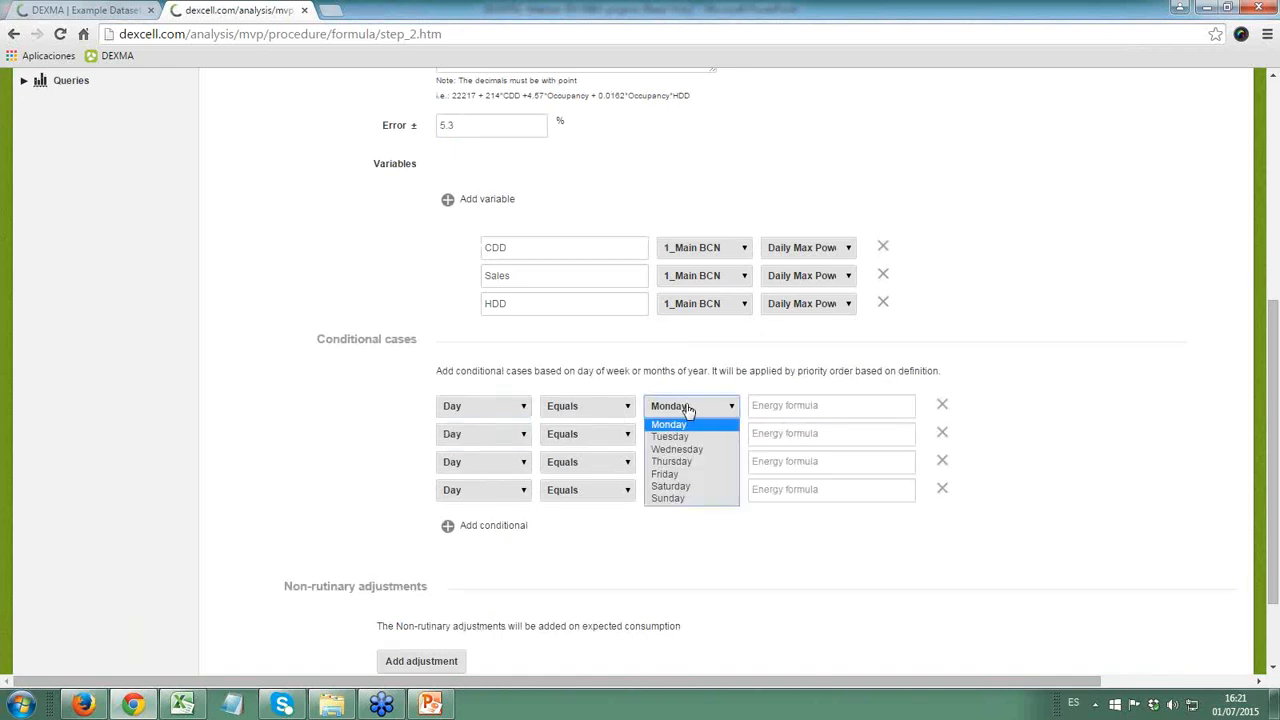
left_click(674, 522)
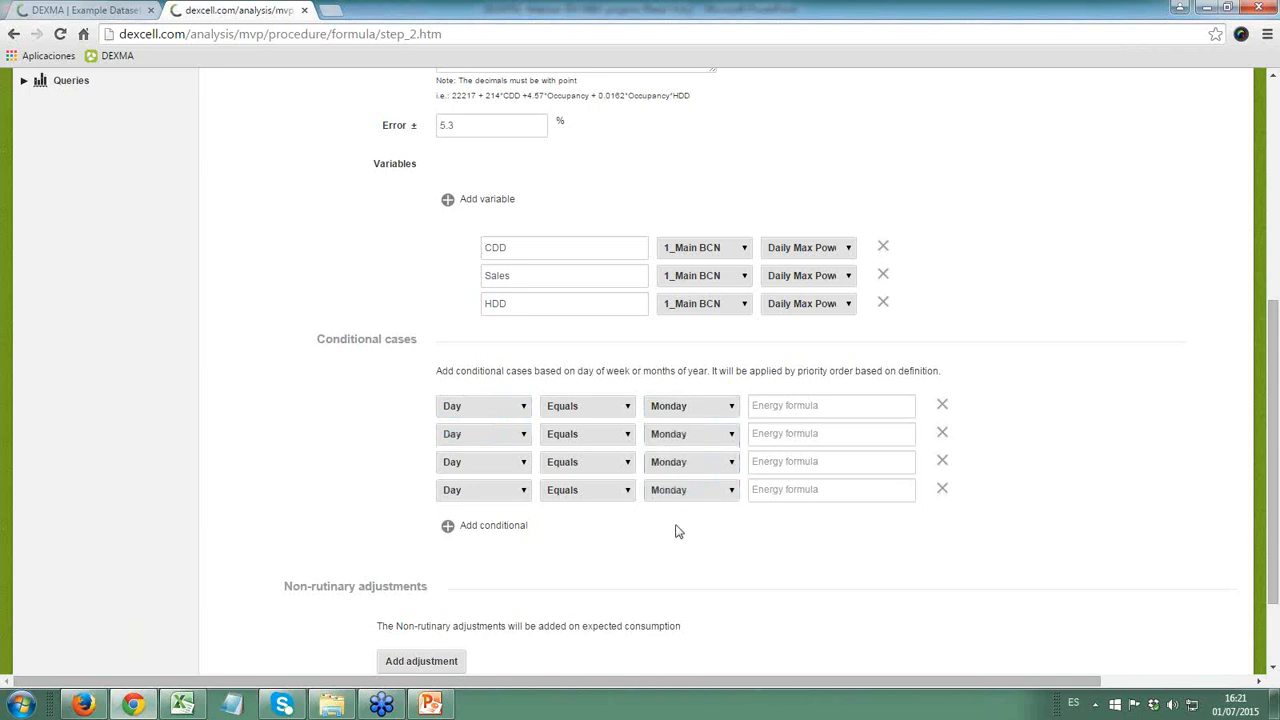
- Switch to Excel and check the original data sheet and the Adjusted R Square value in Sheet1's regression summary
left_click(168, 708)
left_click(288, 659)
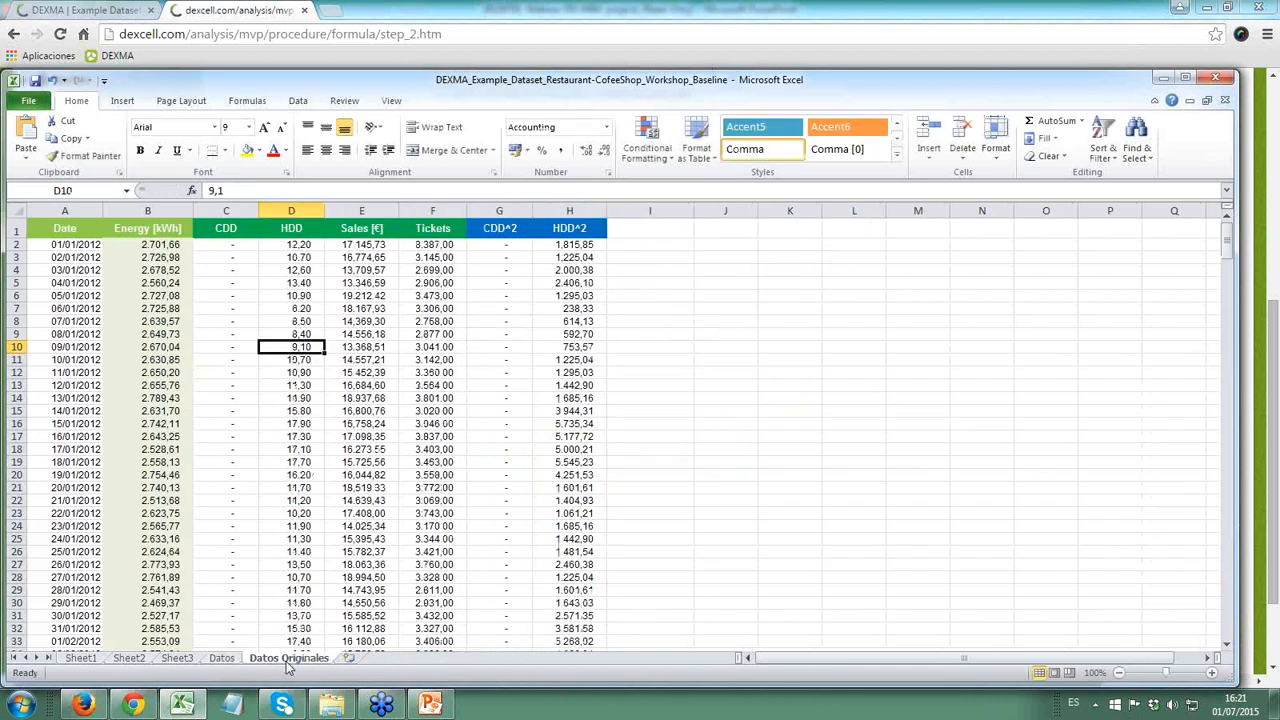
left_click(90, 660)
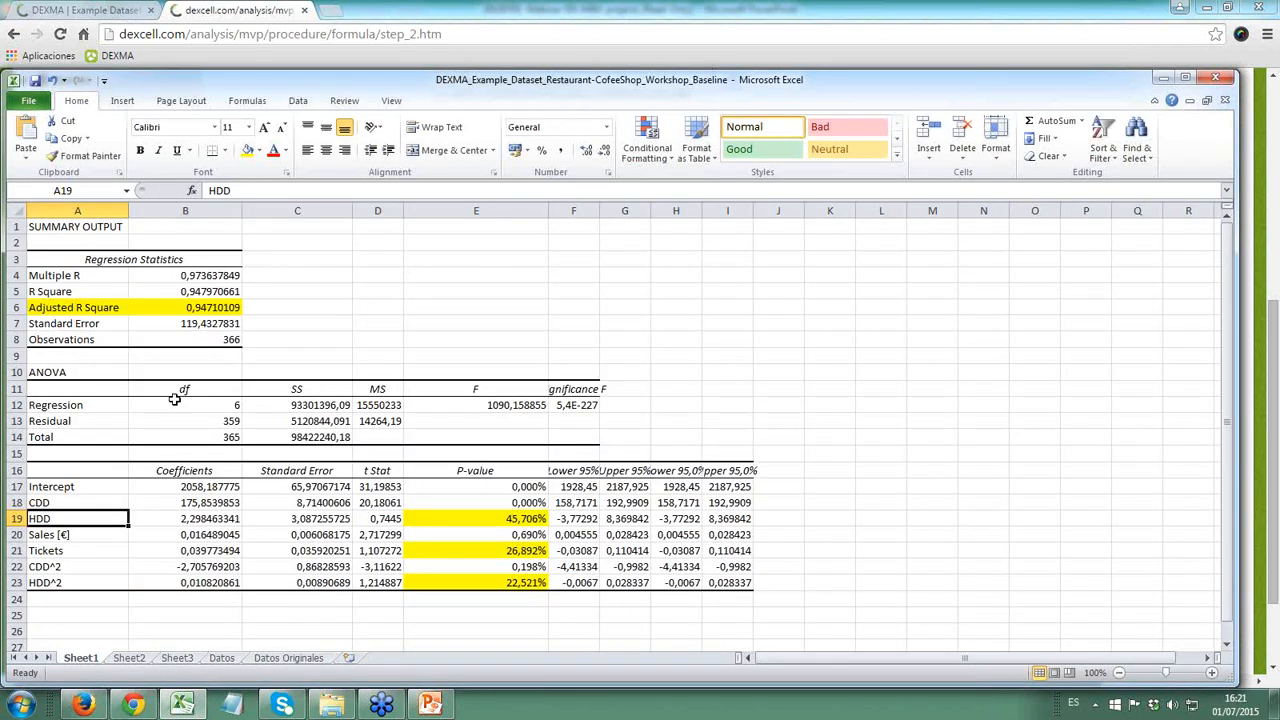
left_click(187, 308)
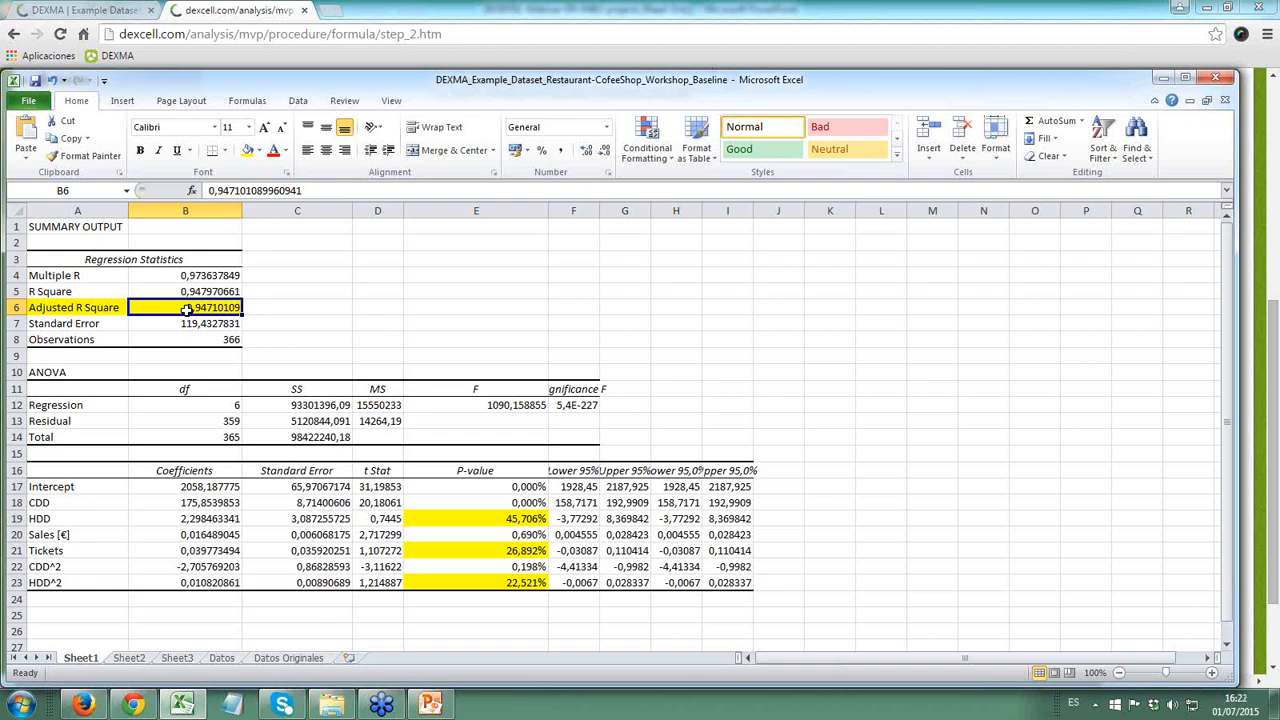
- Switch back to DEXCell in the browser and remove the ^2 exponent after the second CDD in the main case energy formula
key("alt+Tab")
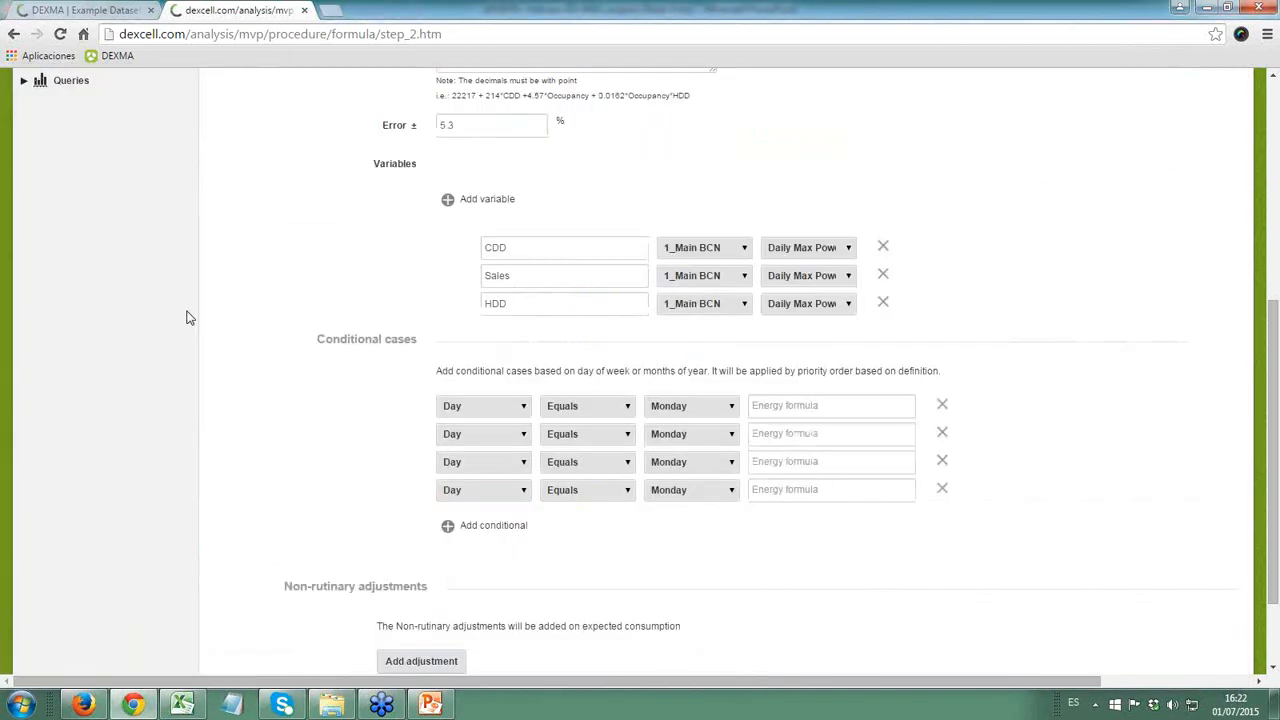
scroll(393, 358, "up", 1)
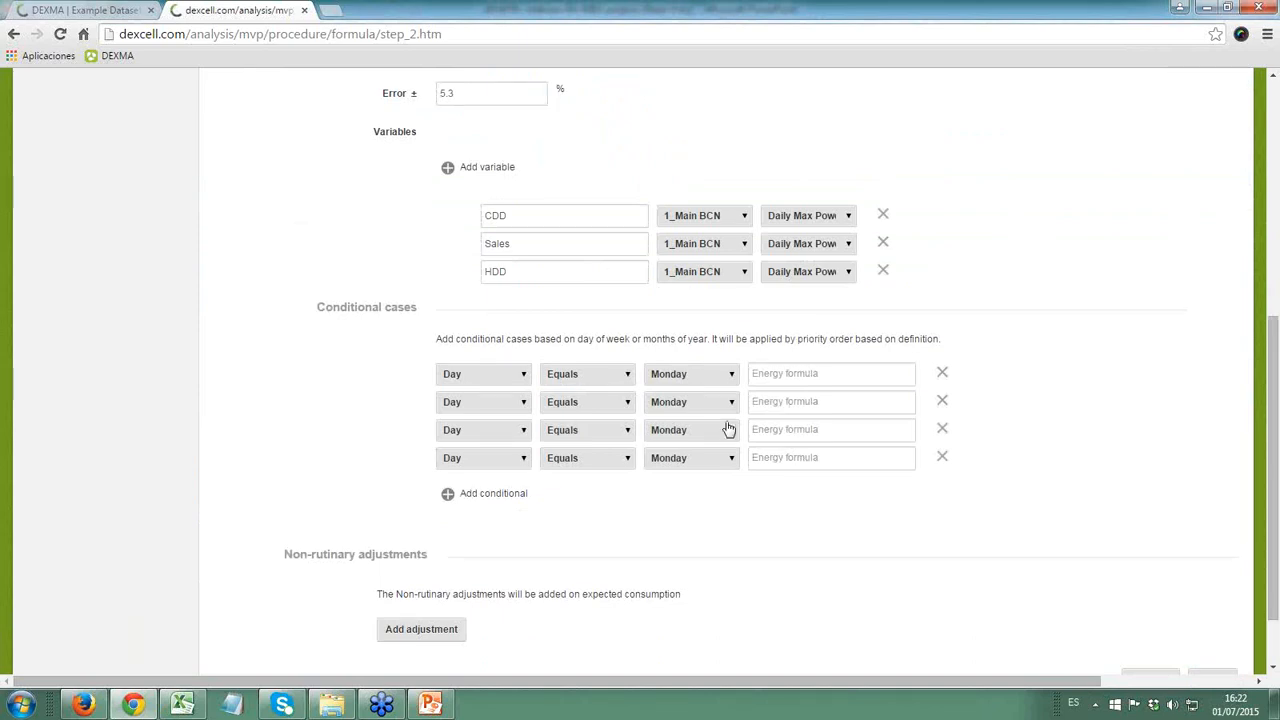
scroll(723, 415, "up", 6)
left_click(590, 464)
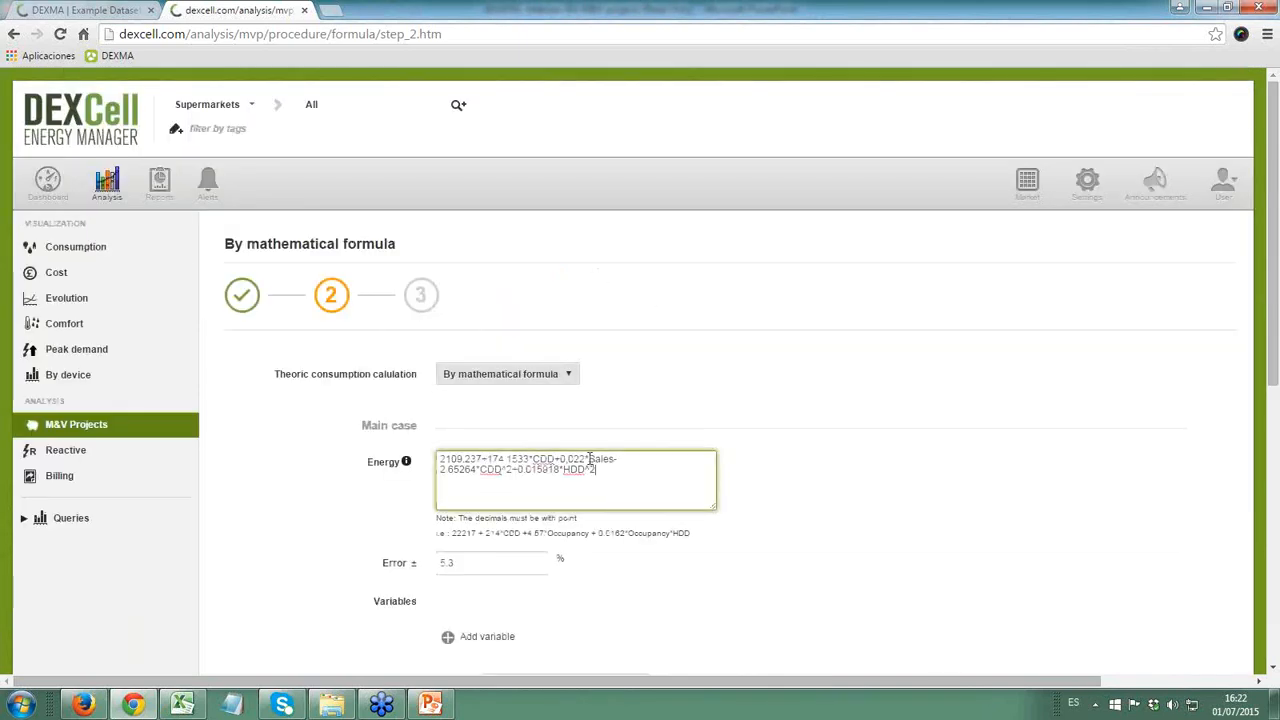
scroll(540, 492, "down", 1)
scroll(535, 474, "up", 1)
left_click(497, 468)
key("Delete")
key("Delete")
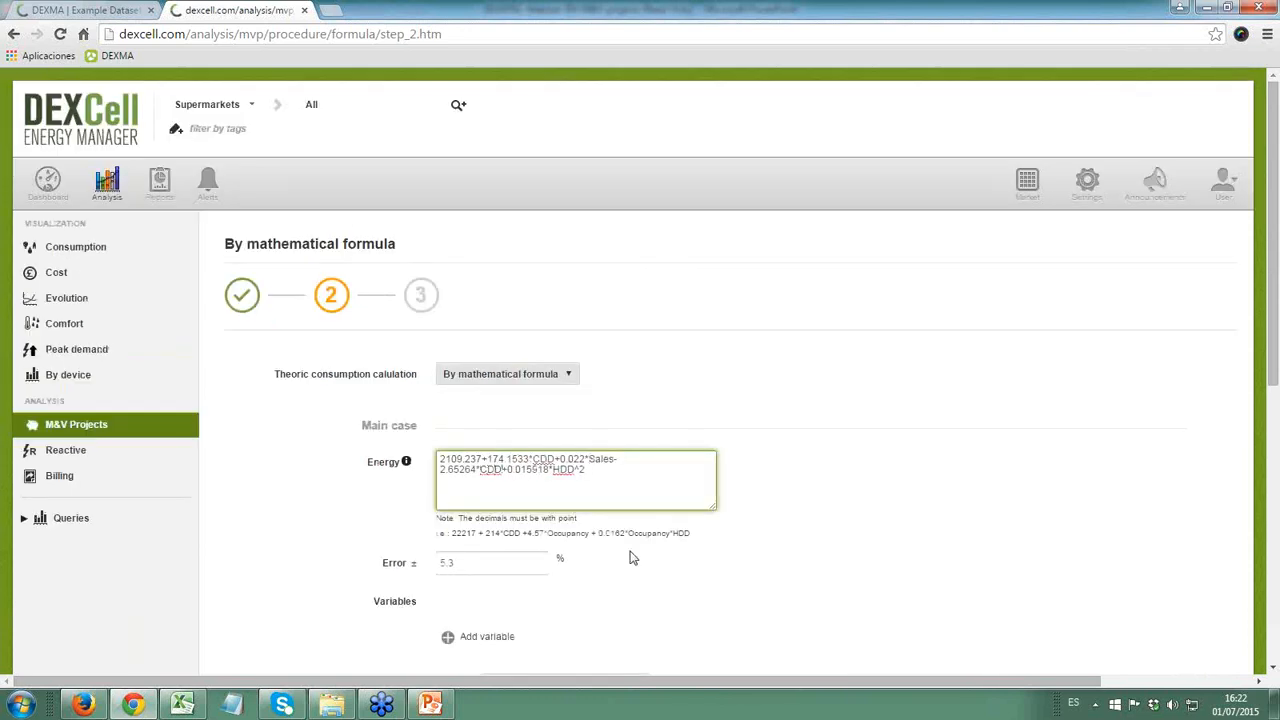
- Look up the power function in the formula legend and rewrite the squared CDD term as math.pow(CDD,2)
left_click(406, 463)
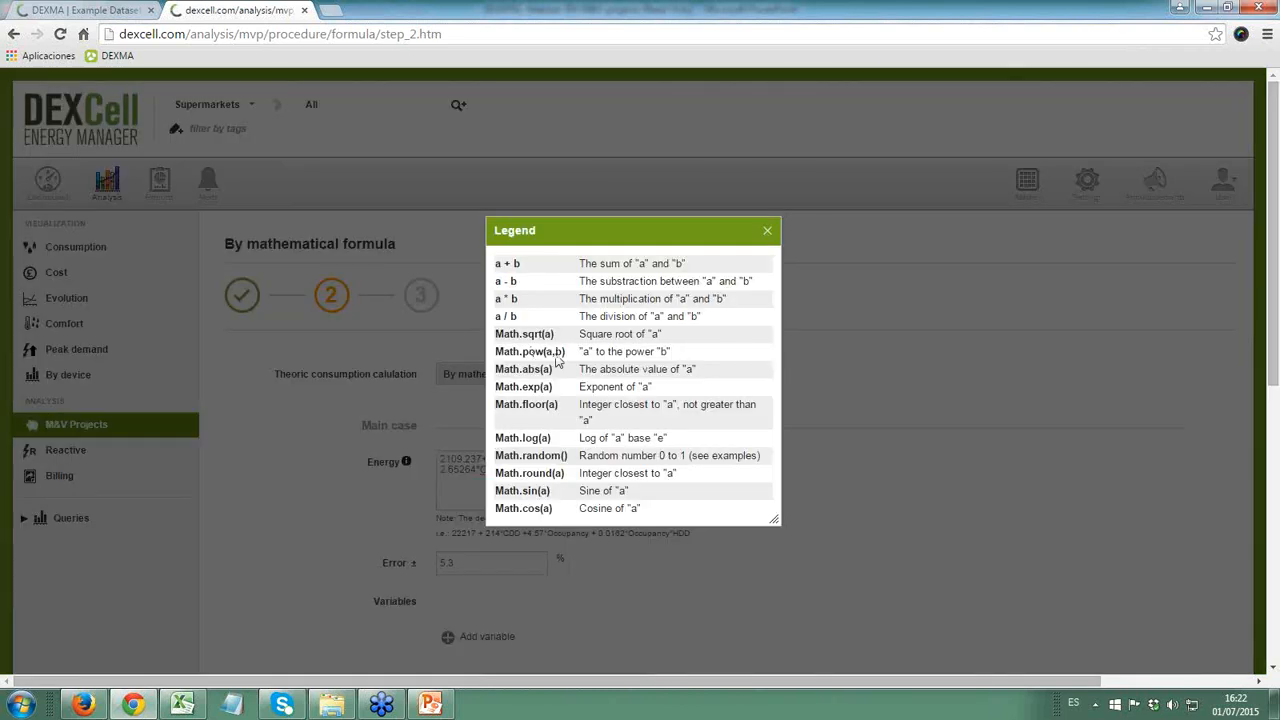
triple_click(530, 354)
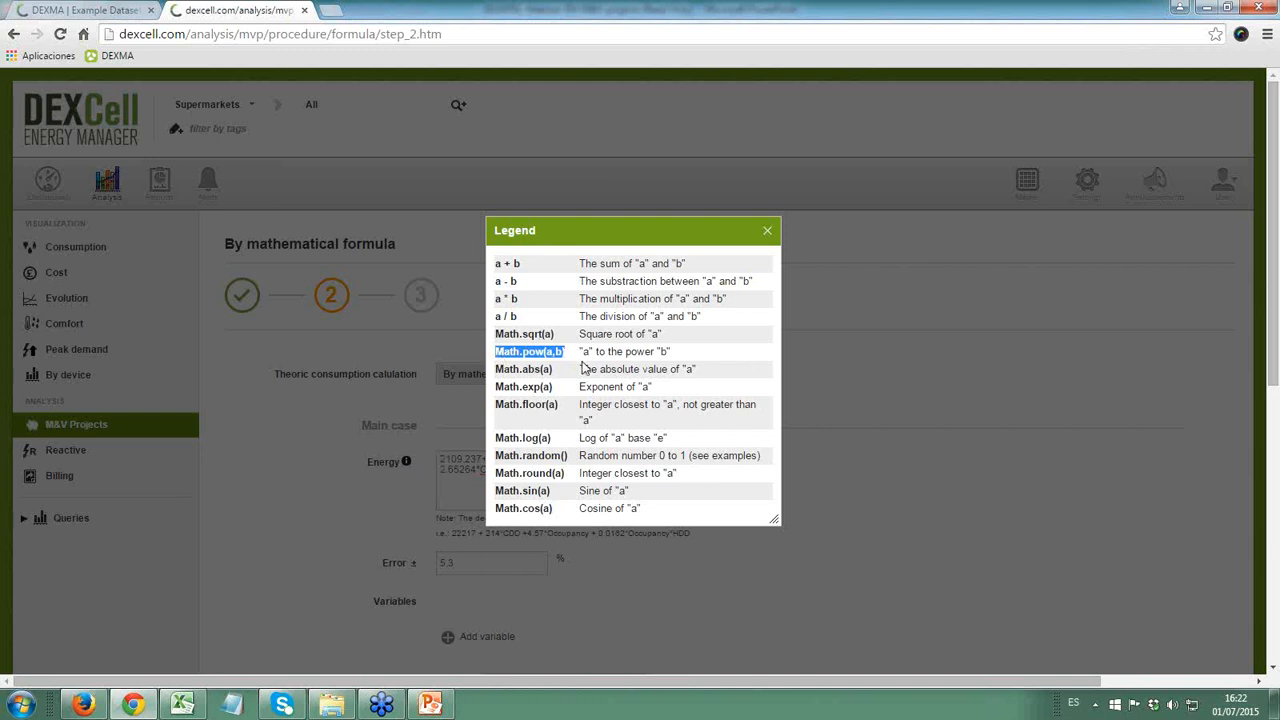
left_click(475, 497)
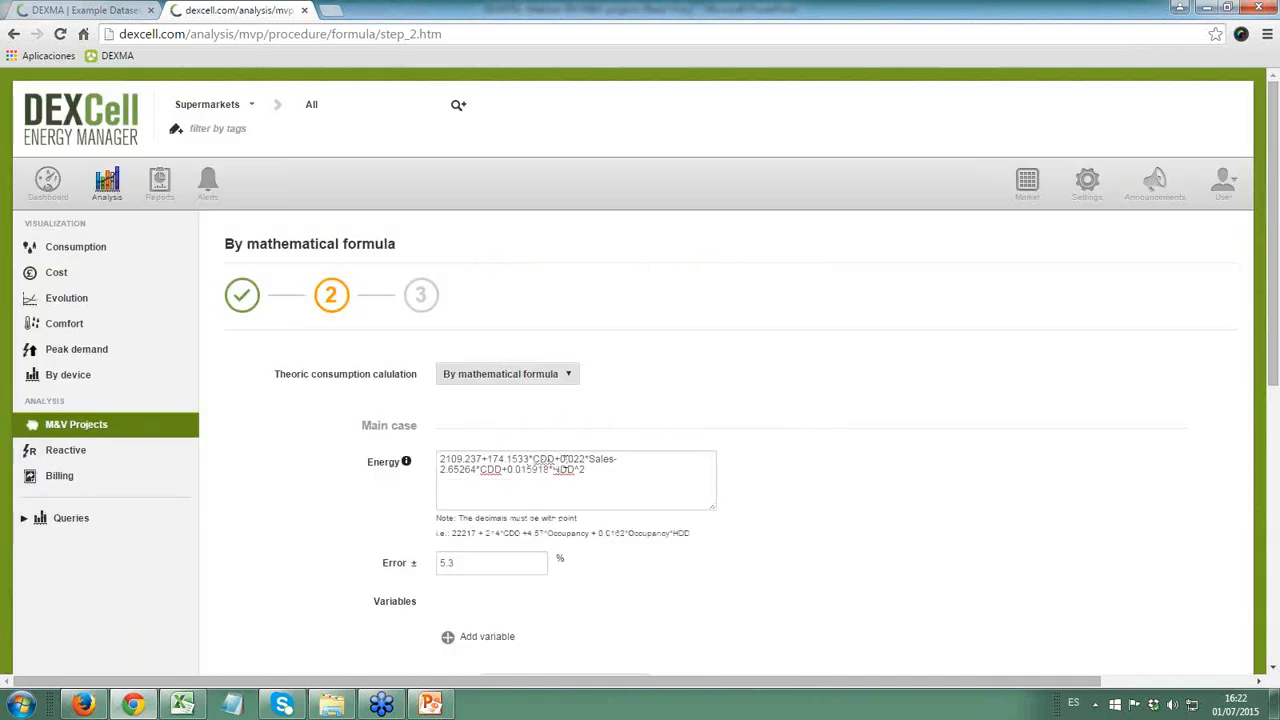
left_click(481, 469)
type("mat")
type("h.po")
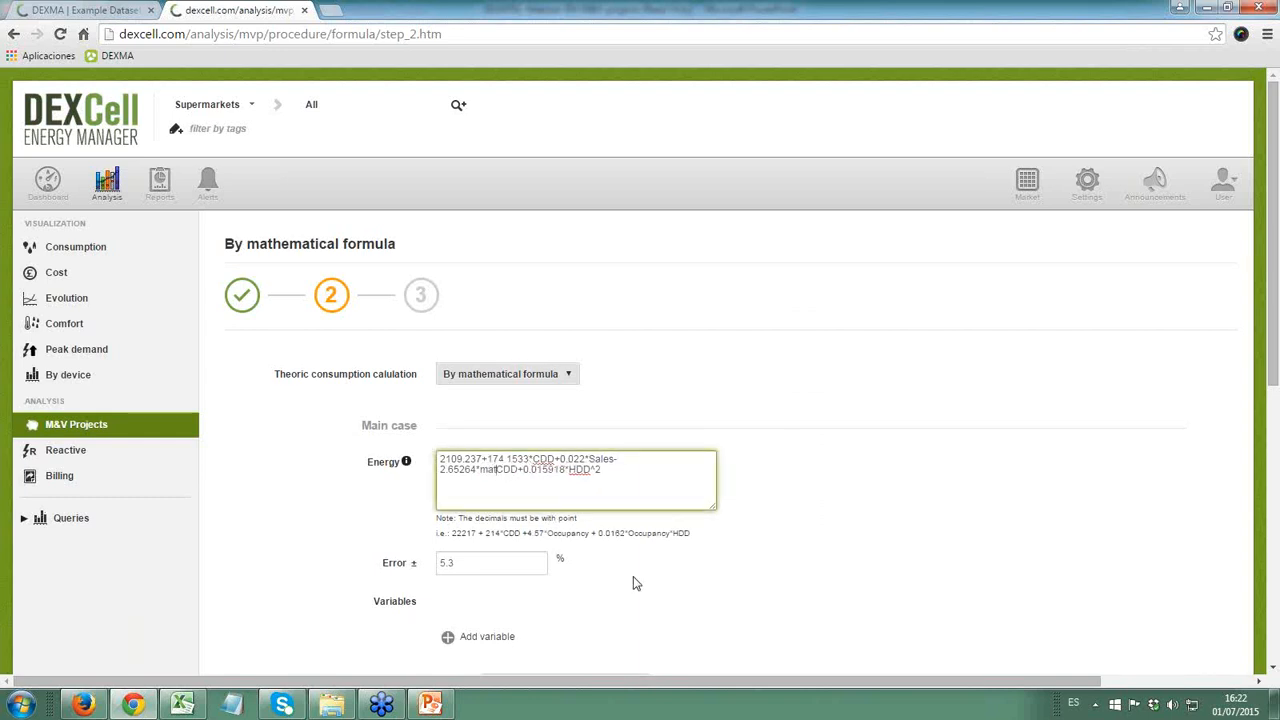
type("w(CDD")
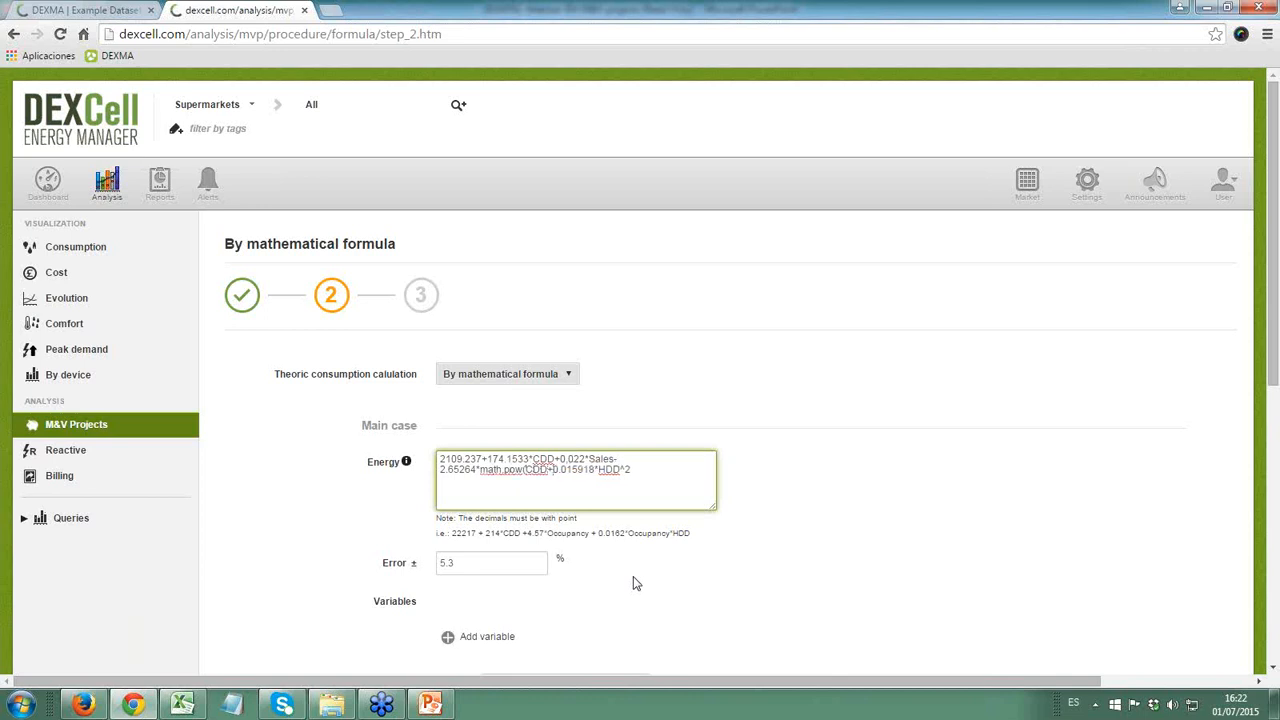
type(",2)")
- Rewrite the squared HDD term as math.pow(HDD,2) and recheck the formula legend
key("Right")
key("Right")
key("Right")
key("Right")
key("Right")
type("math")
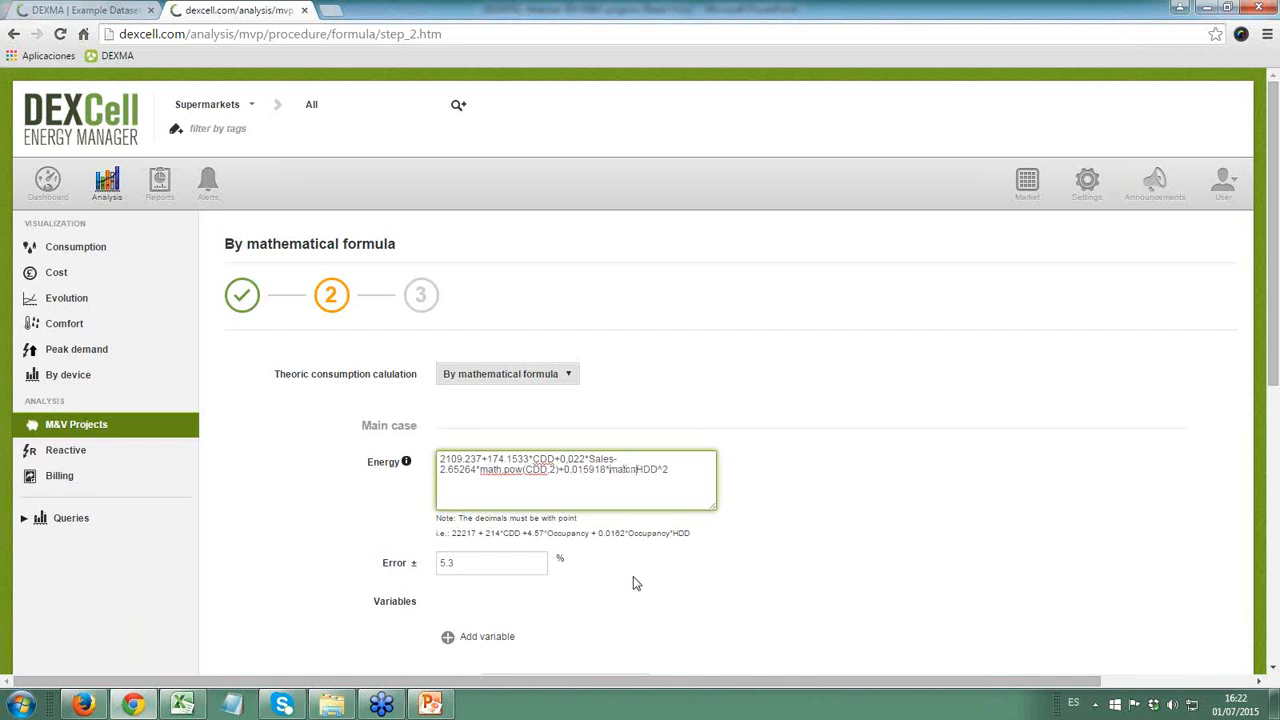
key("BackSpace")
key("BackSpace")
key("BackSpace")
type("th.pow(")
key("Delete")
key("Delete")
type(",2")
left_click(406, 461)
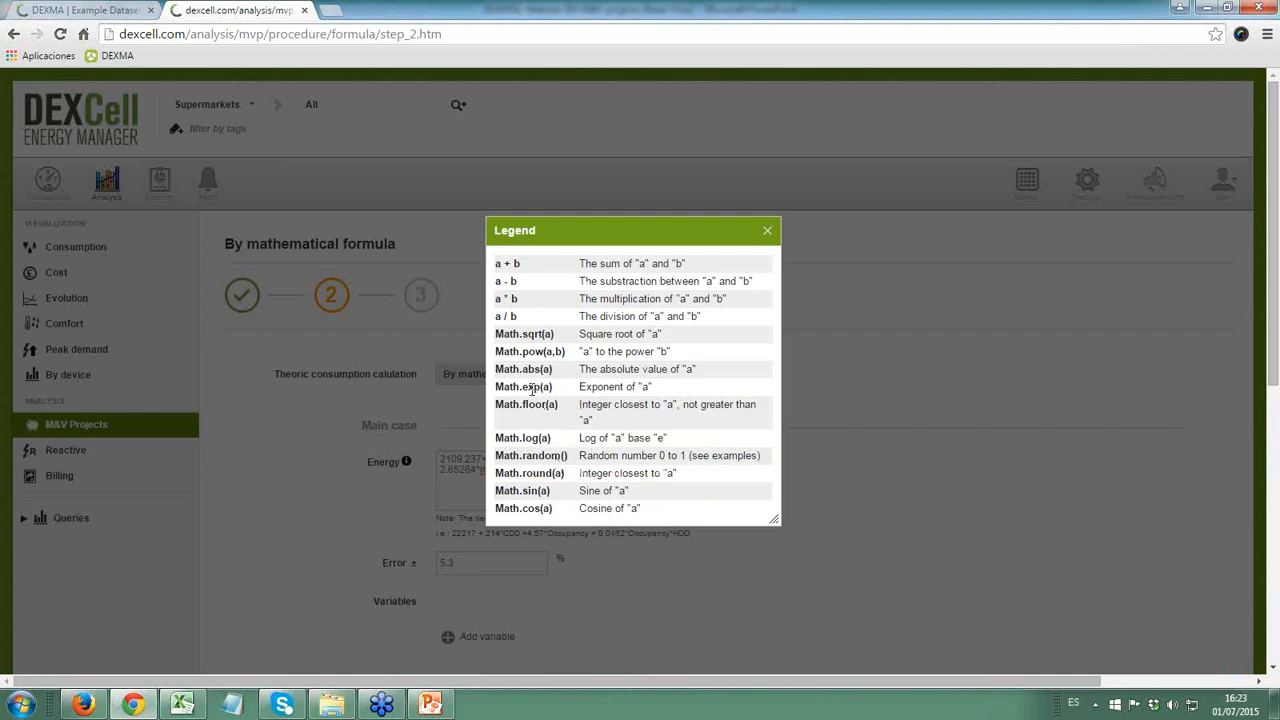
left_click(767, 230)
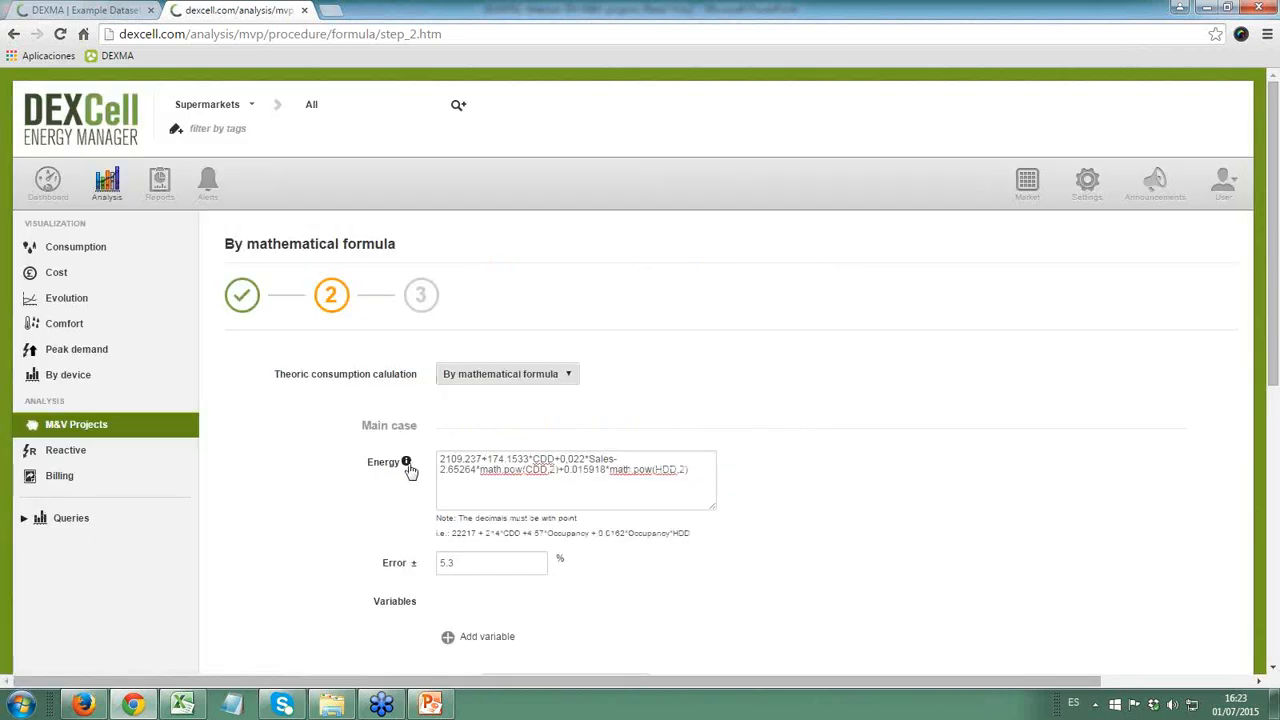
- Delete all four conditional cases
scroll(408, 470, "down", 4)
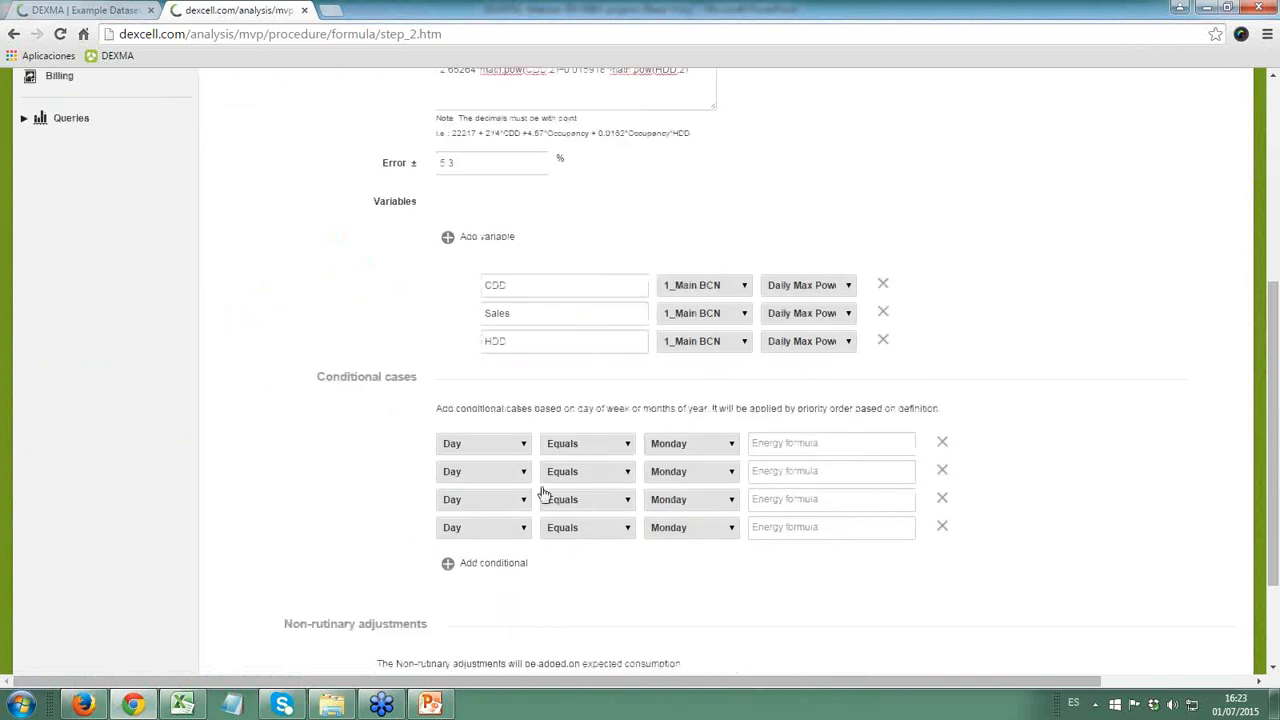
left_click(941, 443)
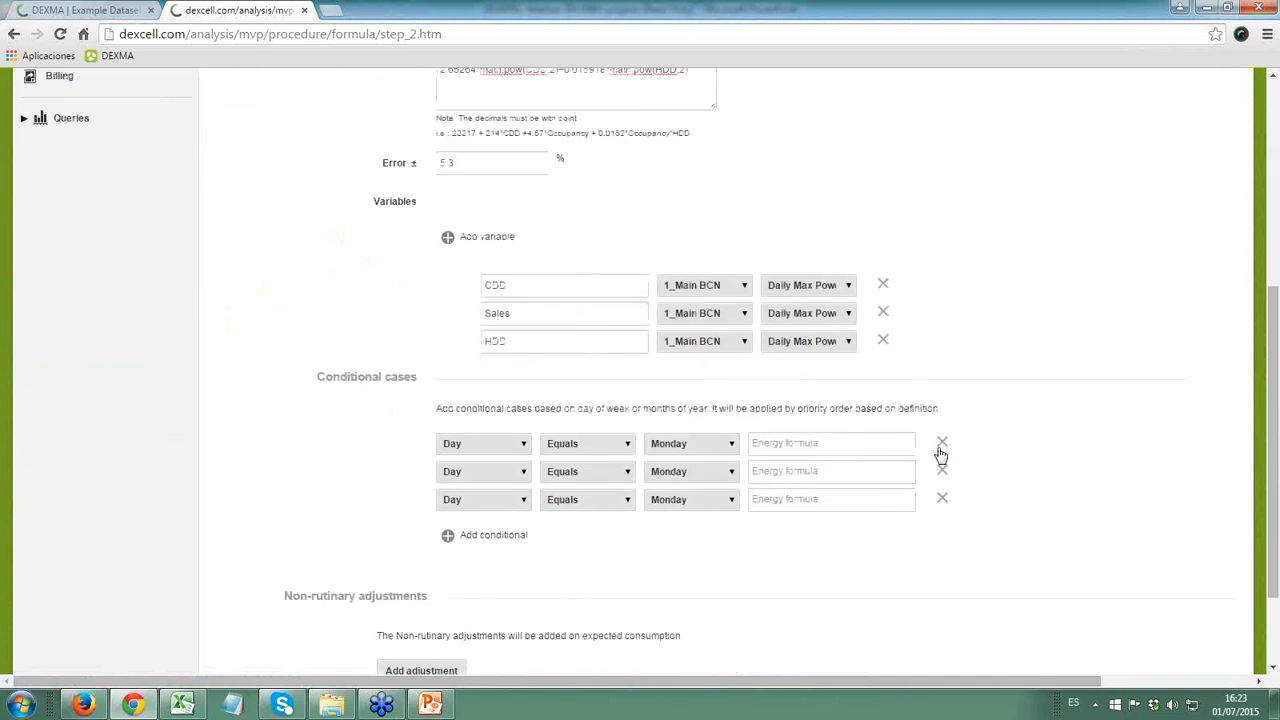
left_click(941, 445)
left_click(941, 445)
left_click(941, 445)
scroll(733, 428, "up", 3)
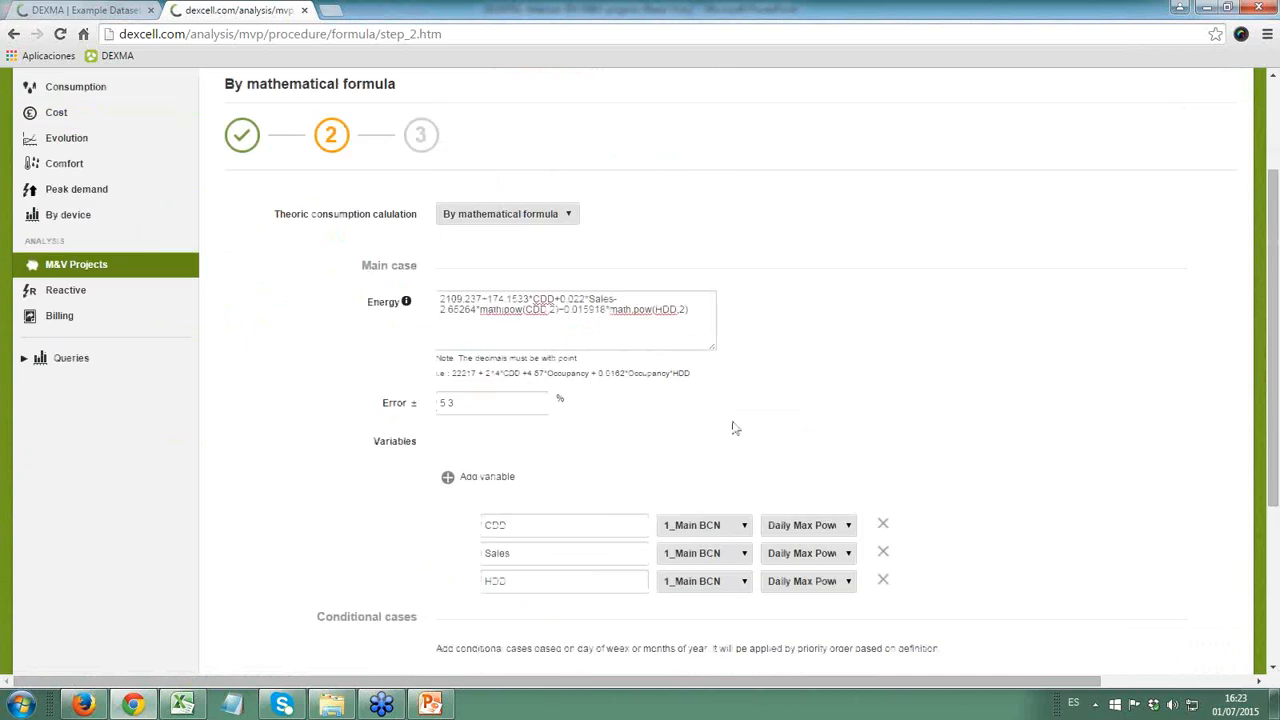
- Assign the CDD variable to a DD Supermarket source with the Cooling degree day parameter
left_click(808, 527)
left_click(713, 527)
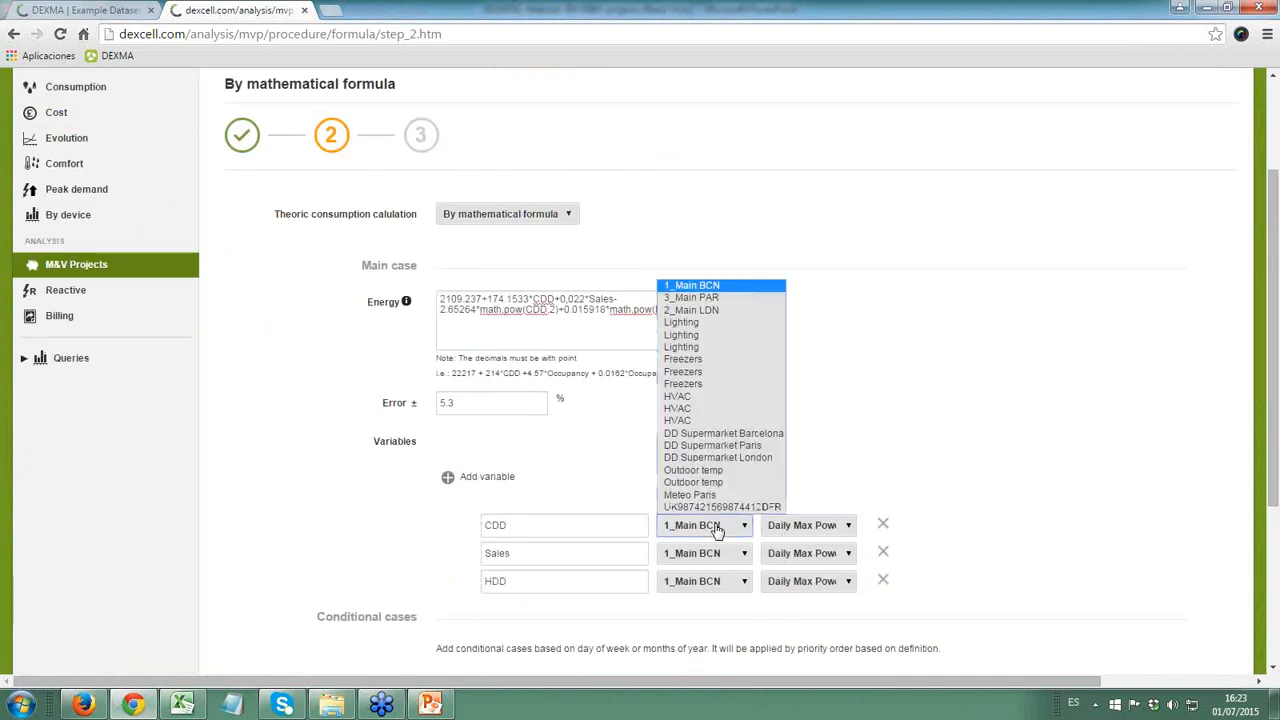
left_click(716, 440)
left_click(838, 528)
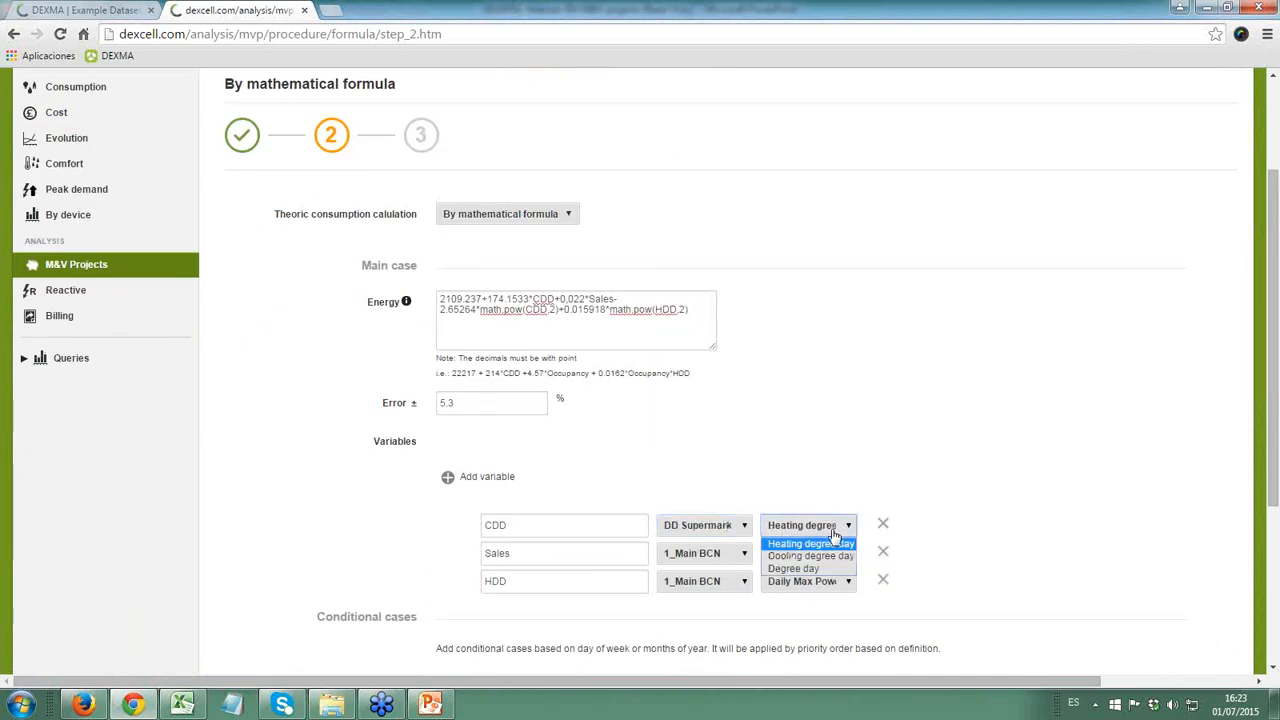
left_click(805, 557)
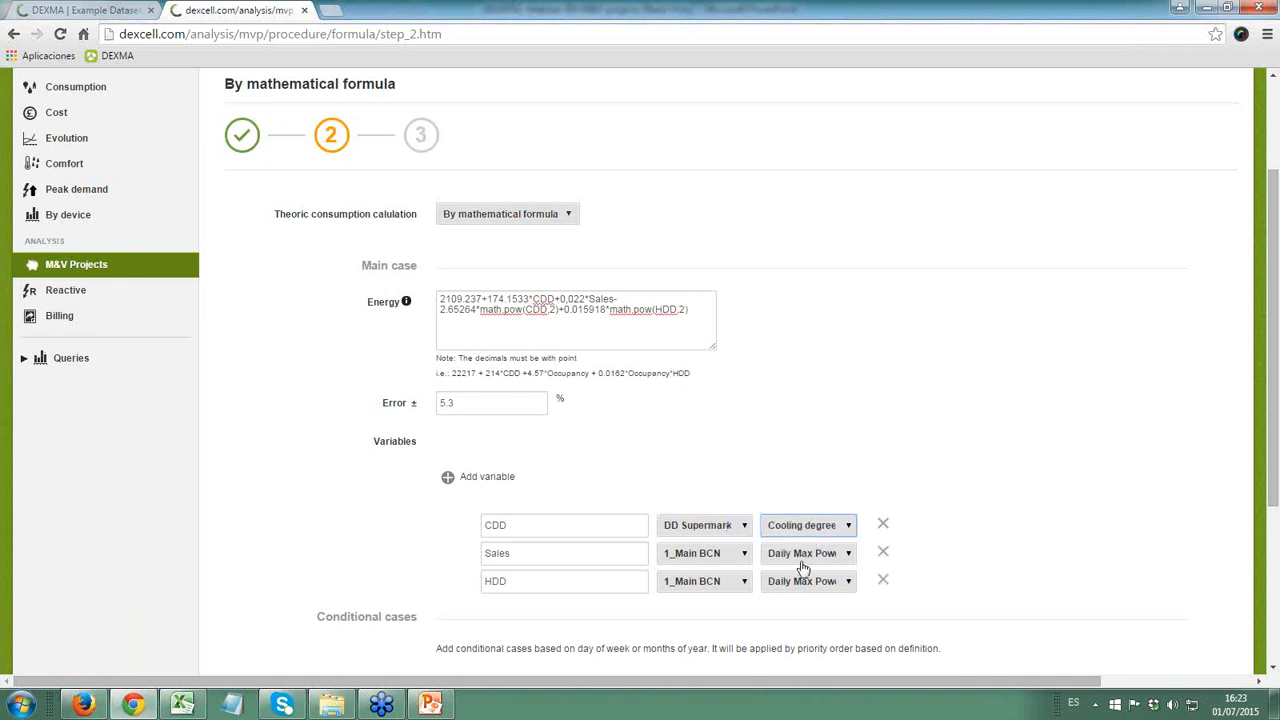
- Assign the Sales variable to an Outdoor temp source with the Daily Average Temperature parameter
left_click(686, 558)
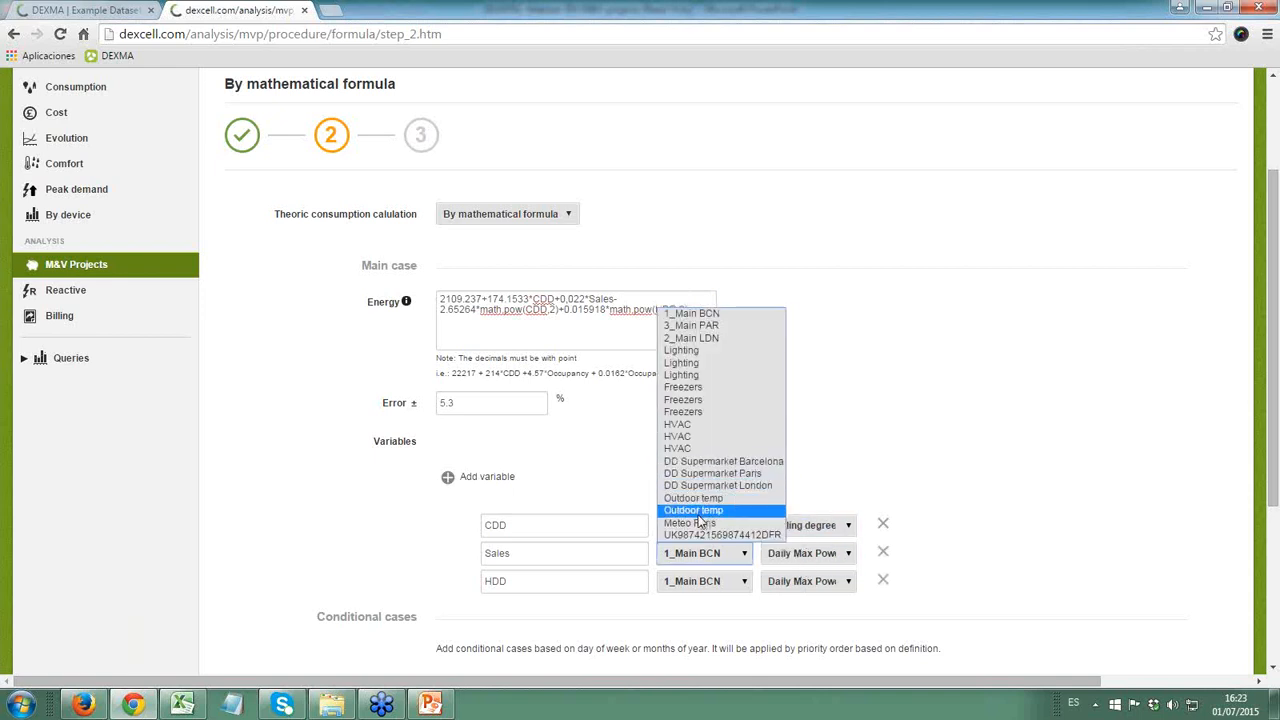
left_click(697, 511)
left_click(792, 553)
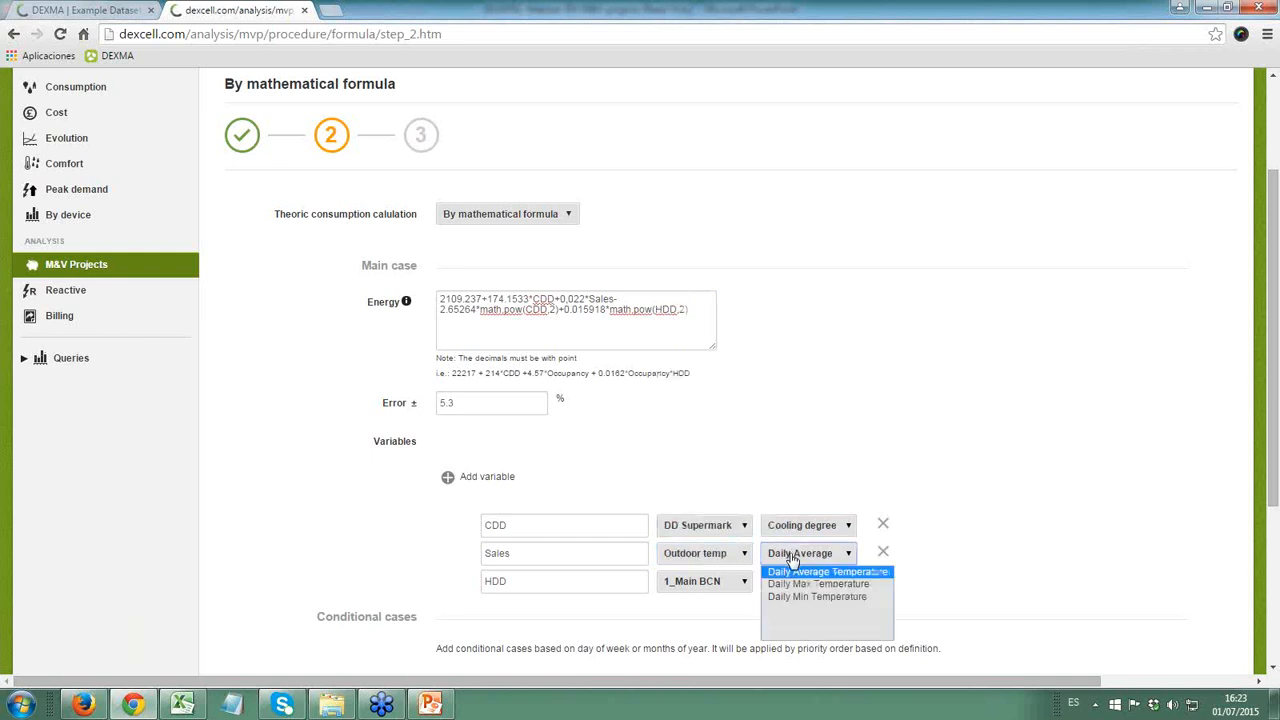
left_click(795, 585)
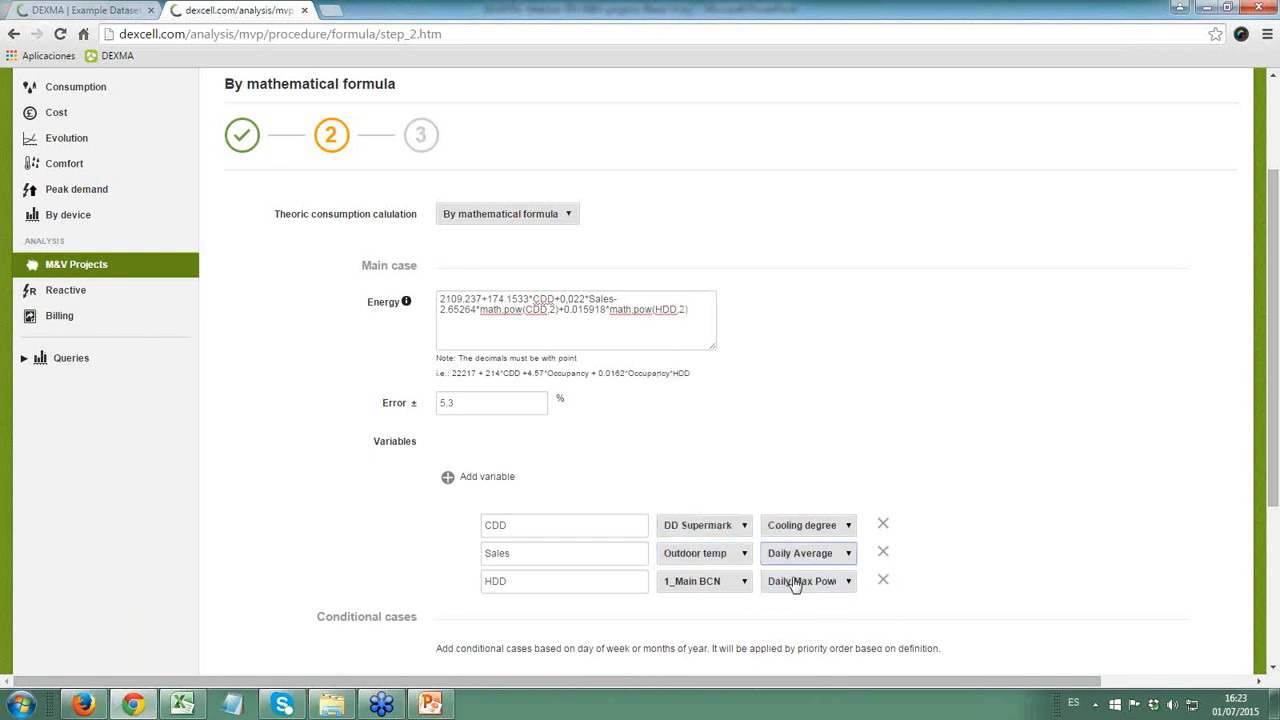
- Assign the HDD variable to DD Supermarket Barcelona with the Heating degree day parameter
left_click(719, 588)
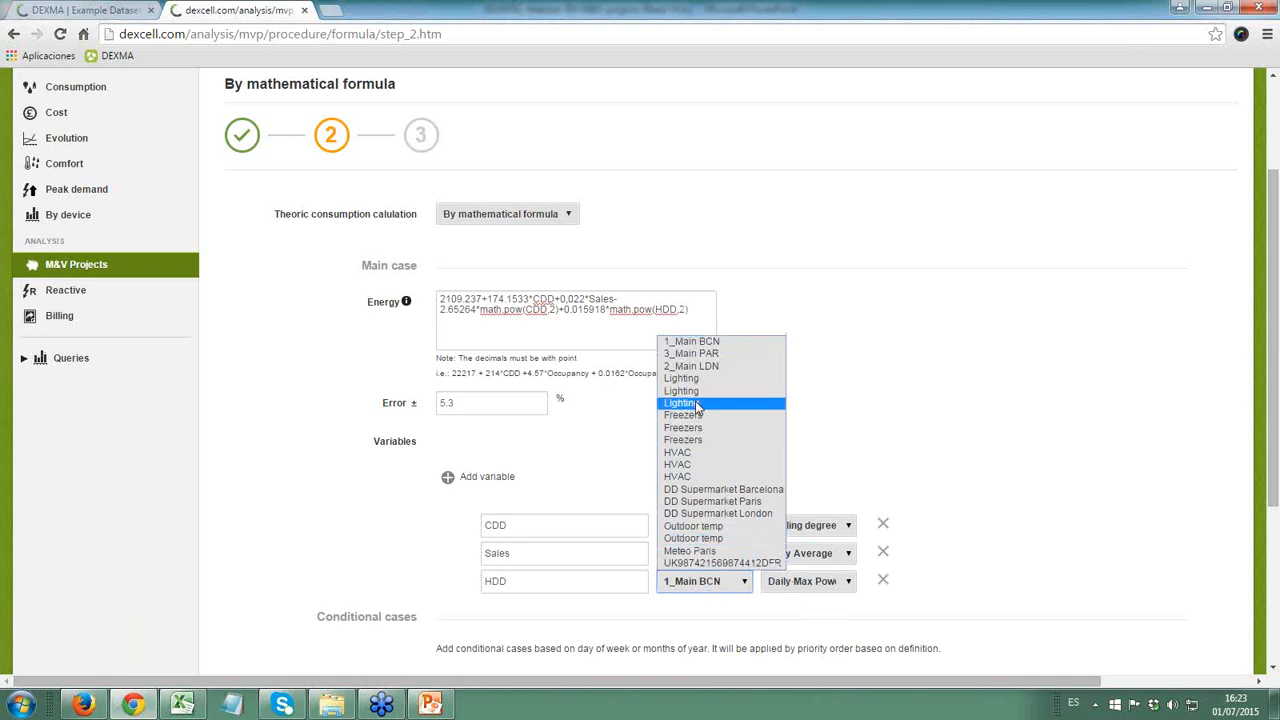
left_click(693, 493)
left_click(808, 585)
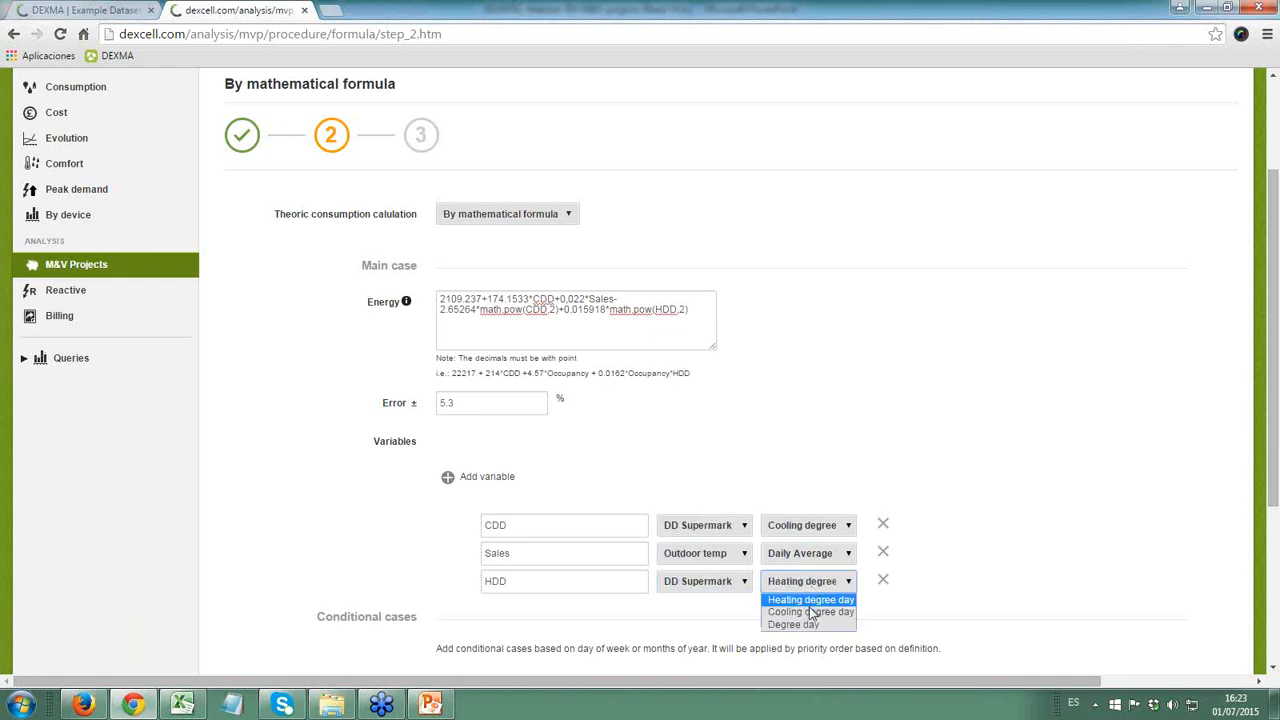
left_click(807, 602)
- Try to continue to the third wizard step and check the error marker below the energy formula
scroll(954, 583, "down", 3)
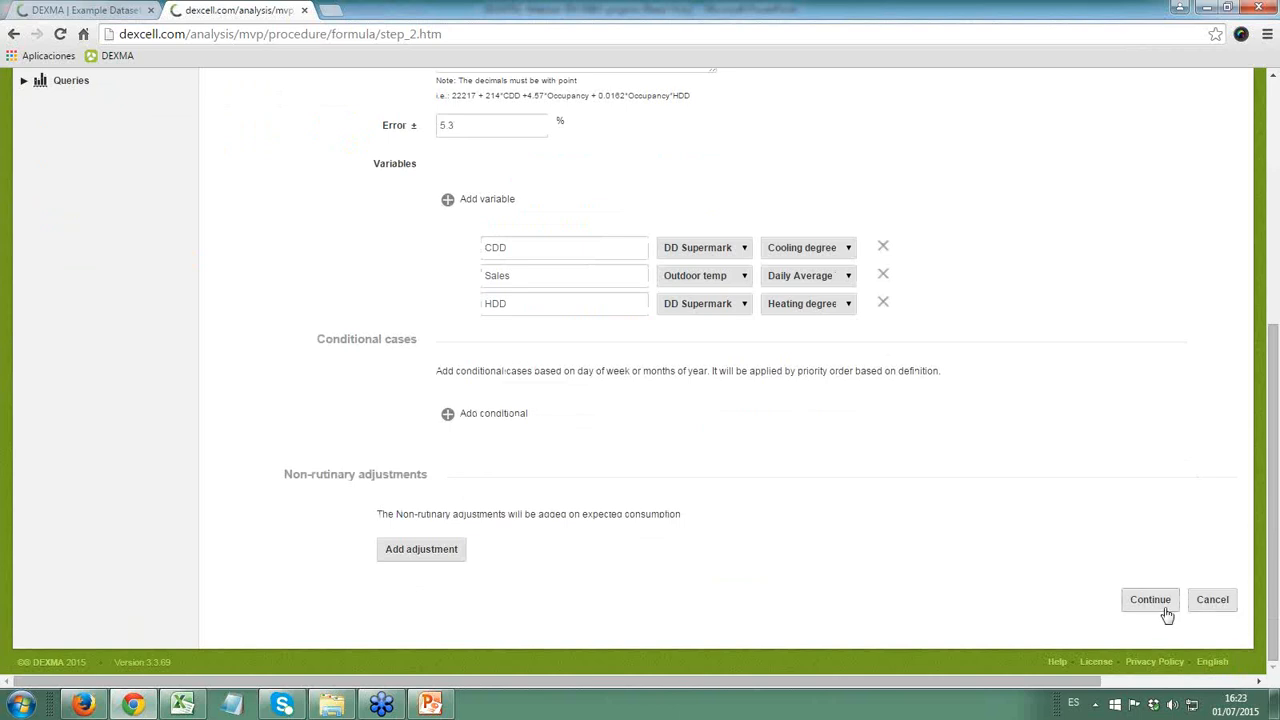
left_click(1150, 602)
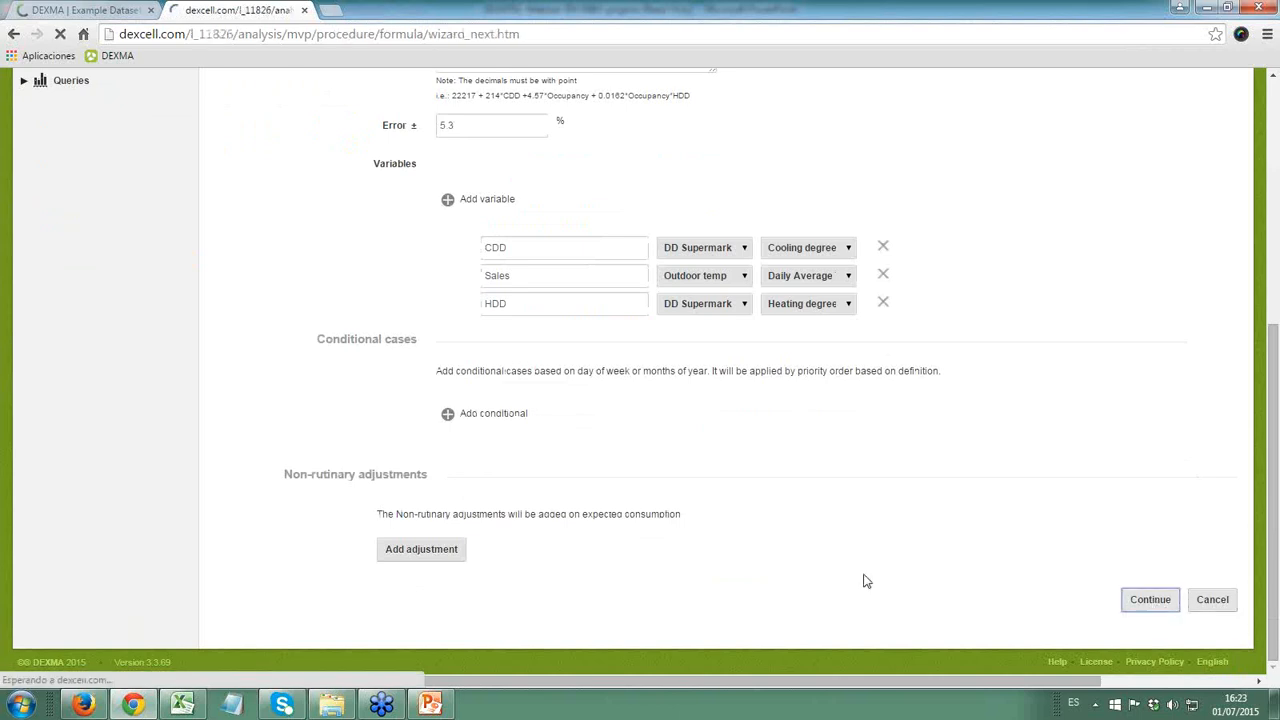
scroll(316, 436, "down", 1)
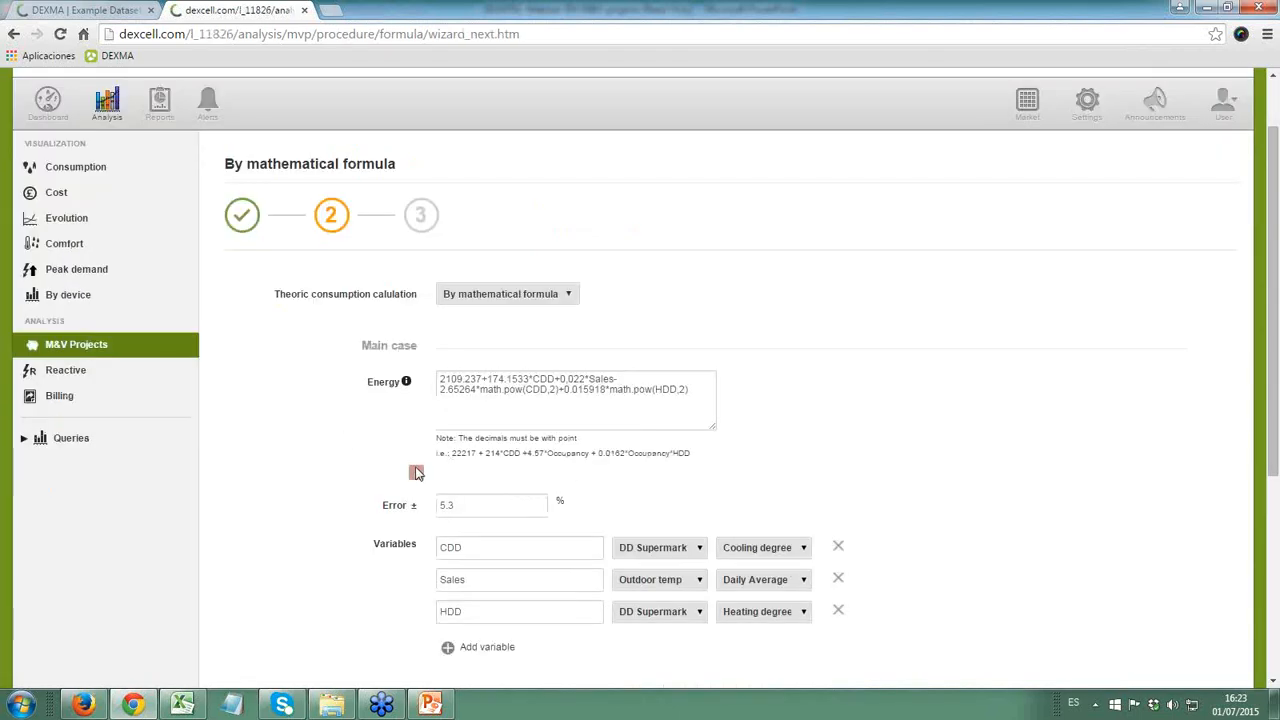
mouse_move(416, 474)
- Correct the Sales coefficient to 0.022 with a decimal point in the energy formula and resubmit the form
left_click(655, 389)
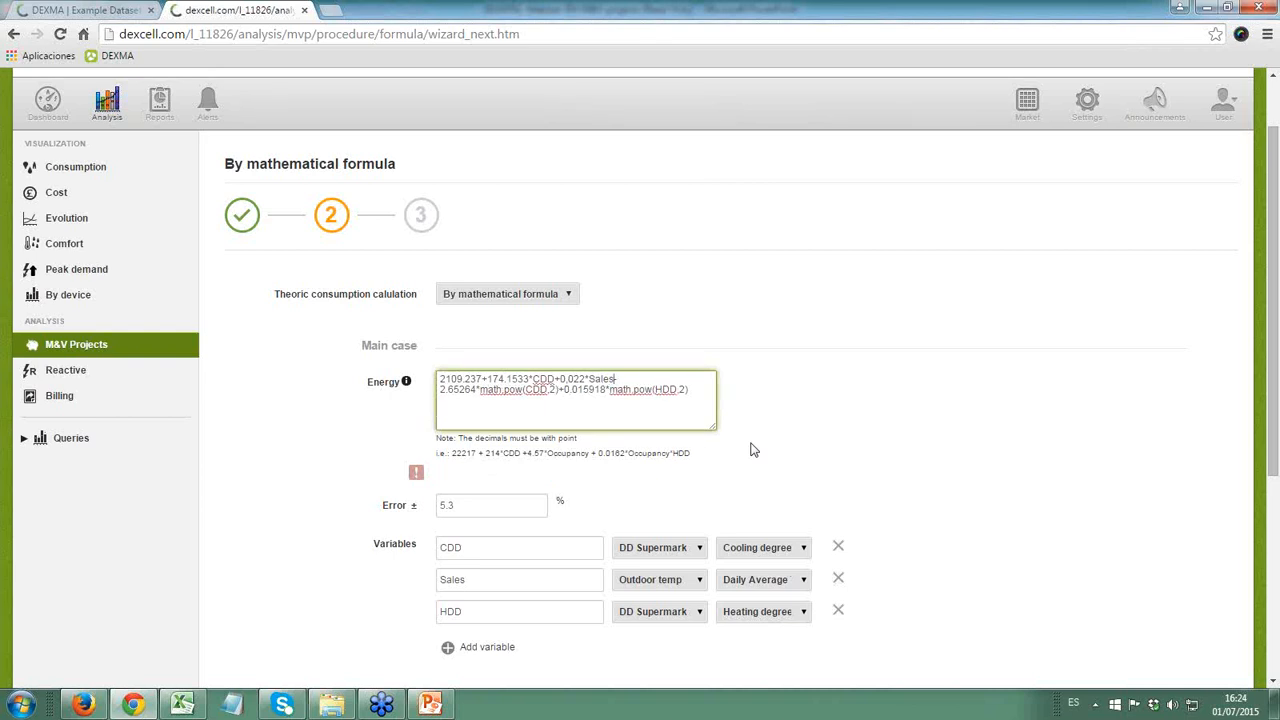
key("BackSpace")
type(".")
scroll(724, 469, "down", 4)
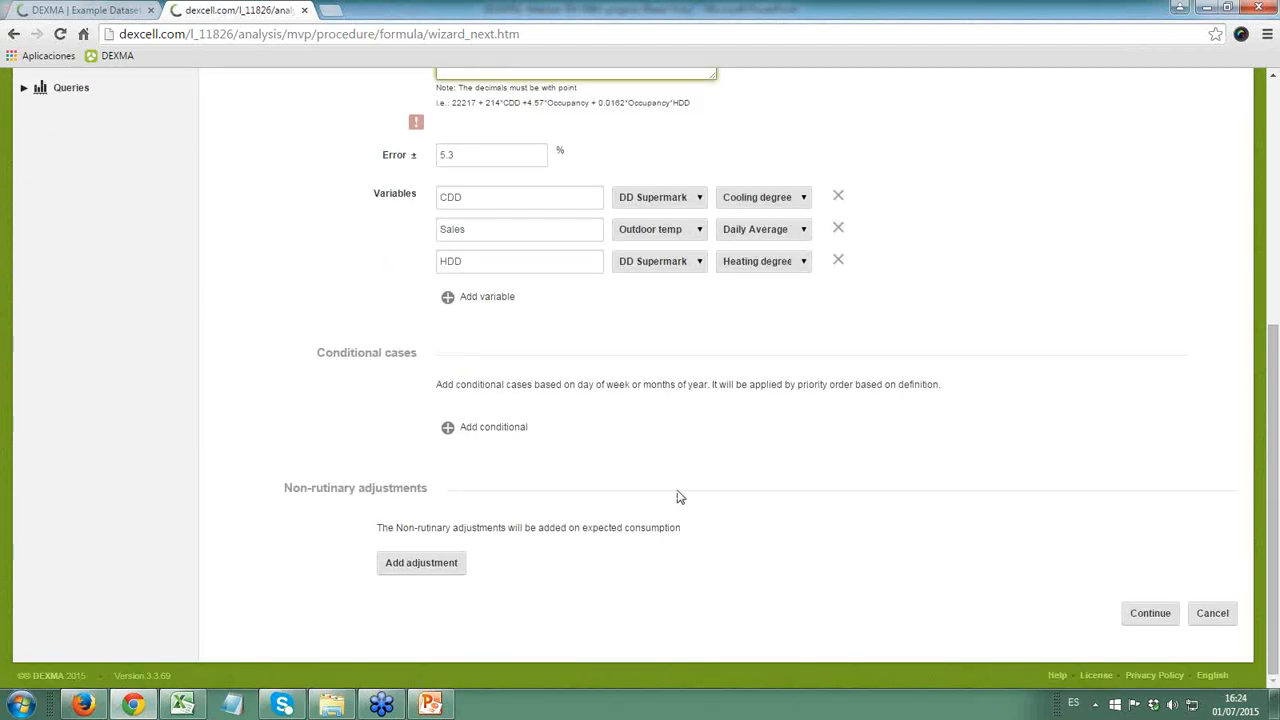
left_click(1149, 613)
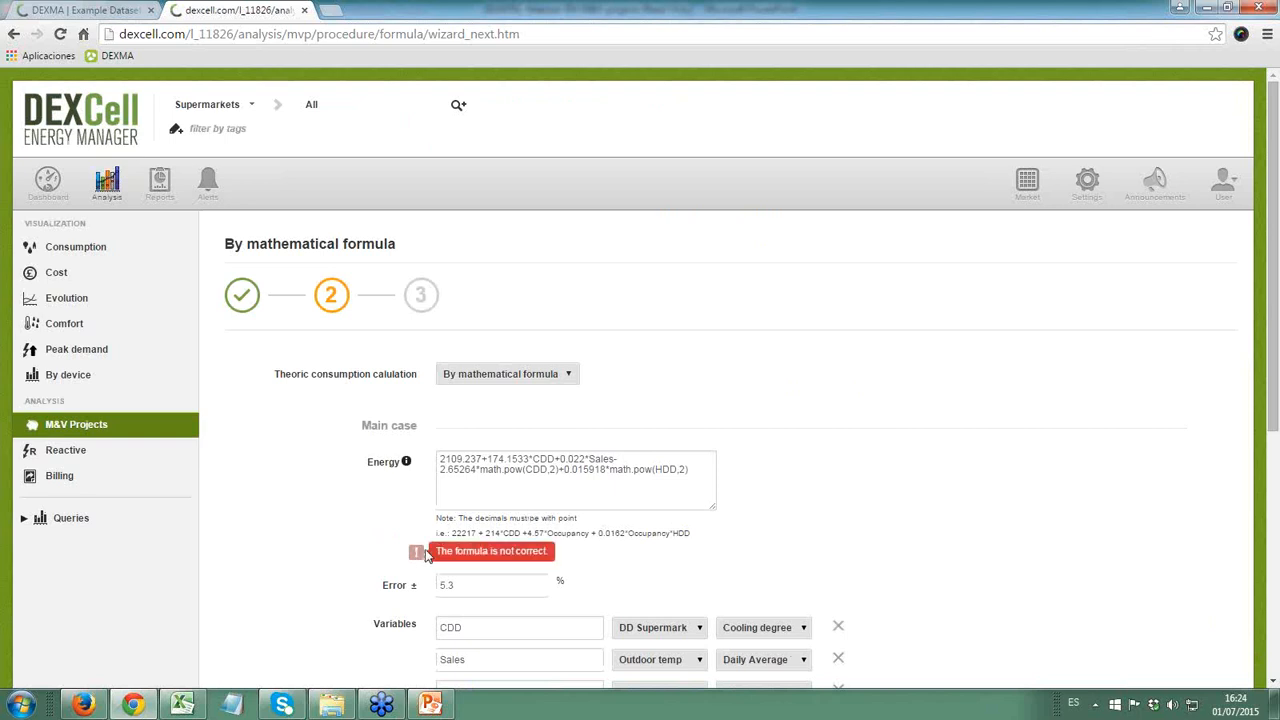
- Check the spelling of the power function in the formula legend
left_click(489, 470)
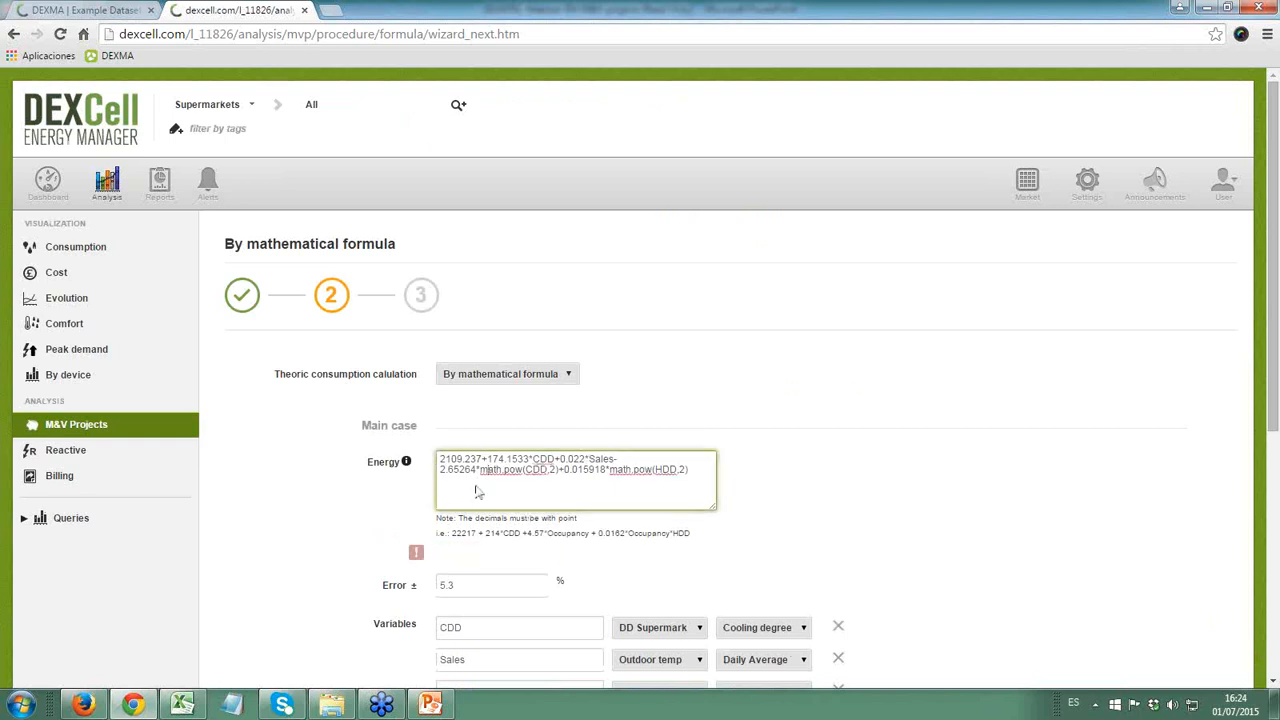
left_click(406, 462)
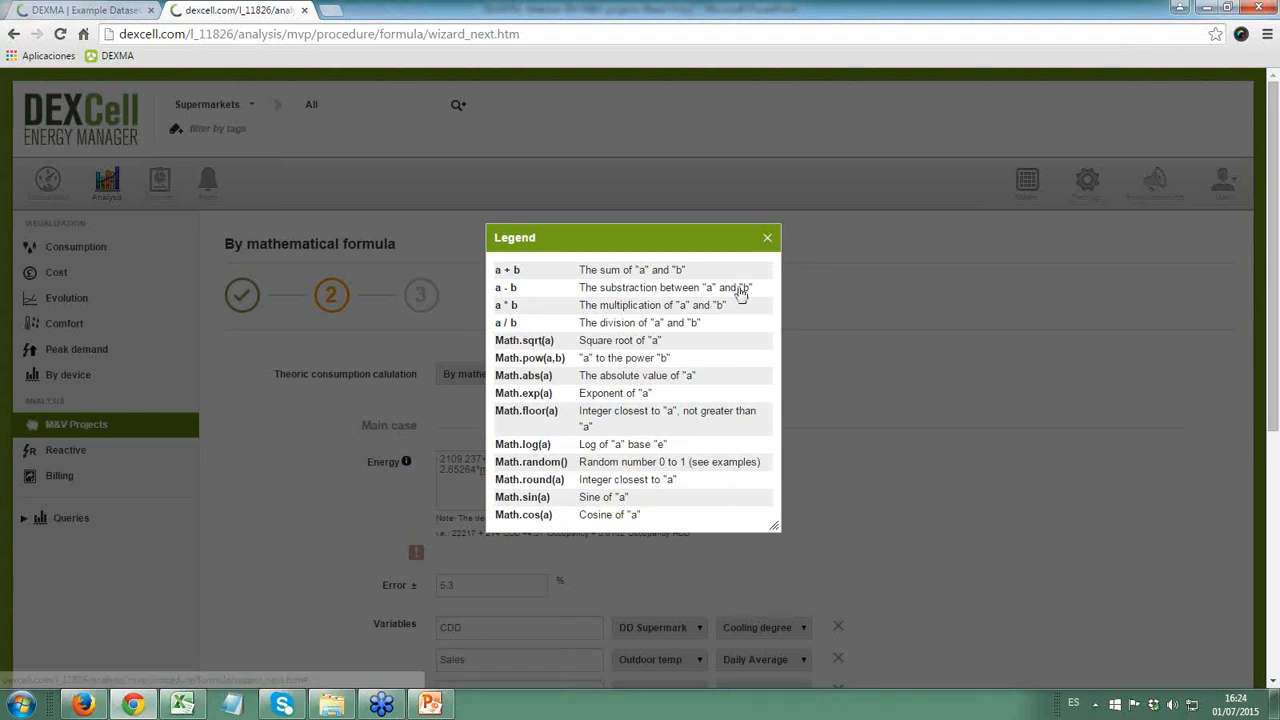
left_click(767, 237)
- Capitalize both power functions as Math.pow in the energy formula and continue to the saving goals
left_click(487, 470)
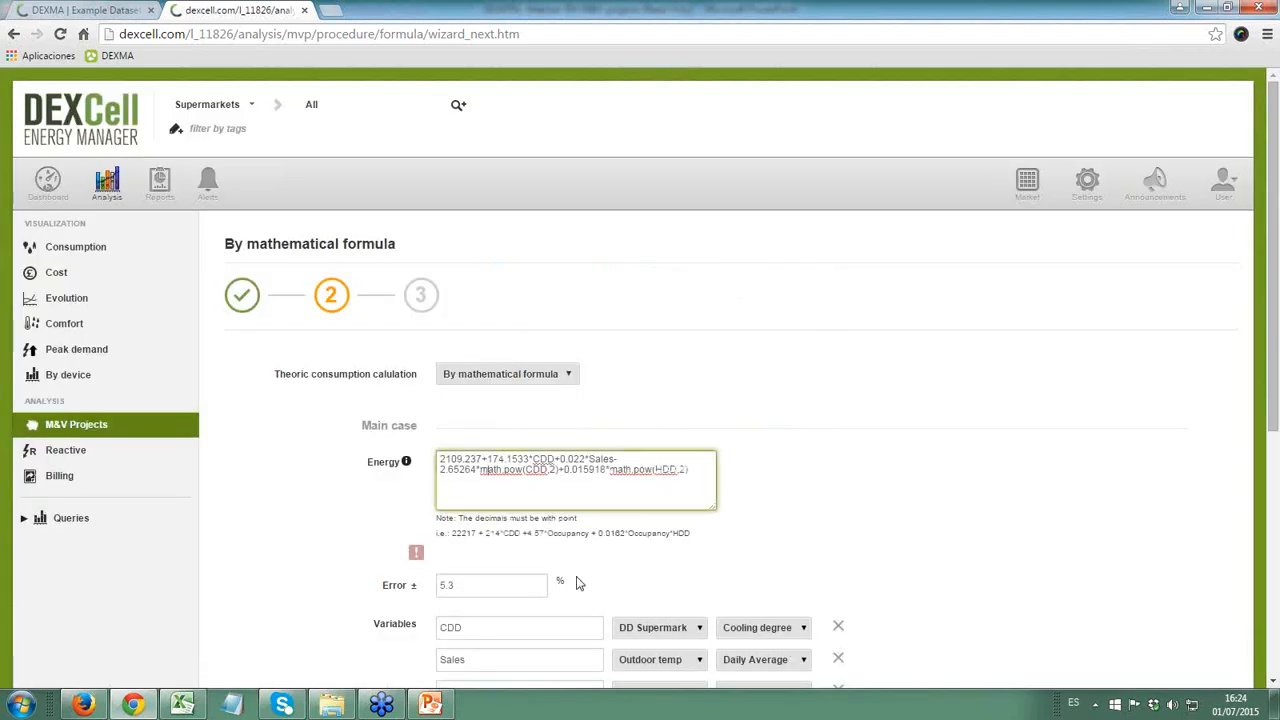
key("BackSpace")
type("M")
key("BackSpace")
type("M")
scroll(616, 550, "down", 4)
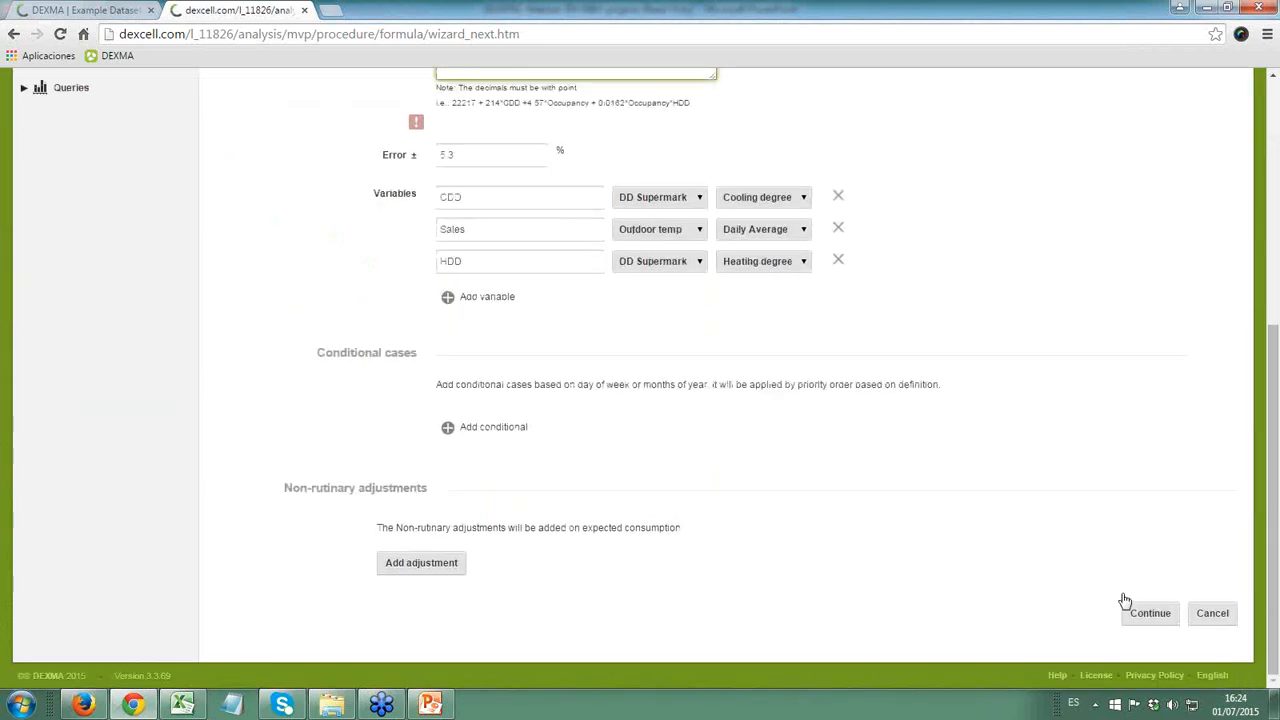
left_click(1141, 612)
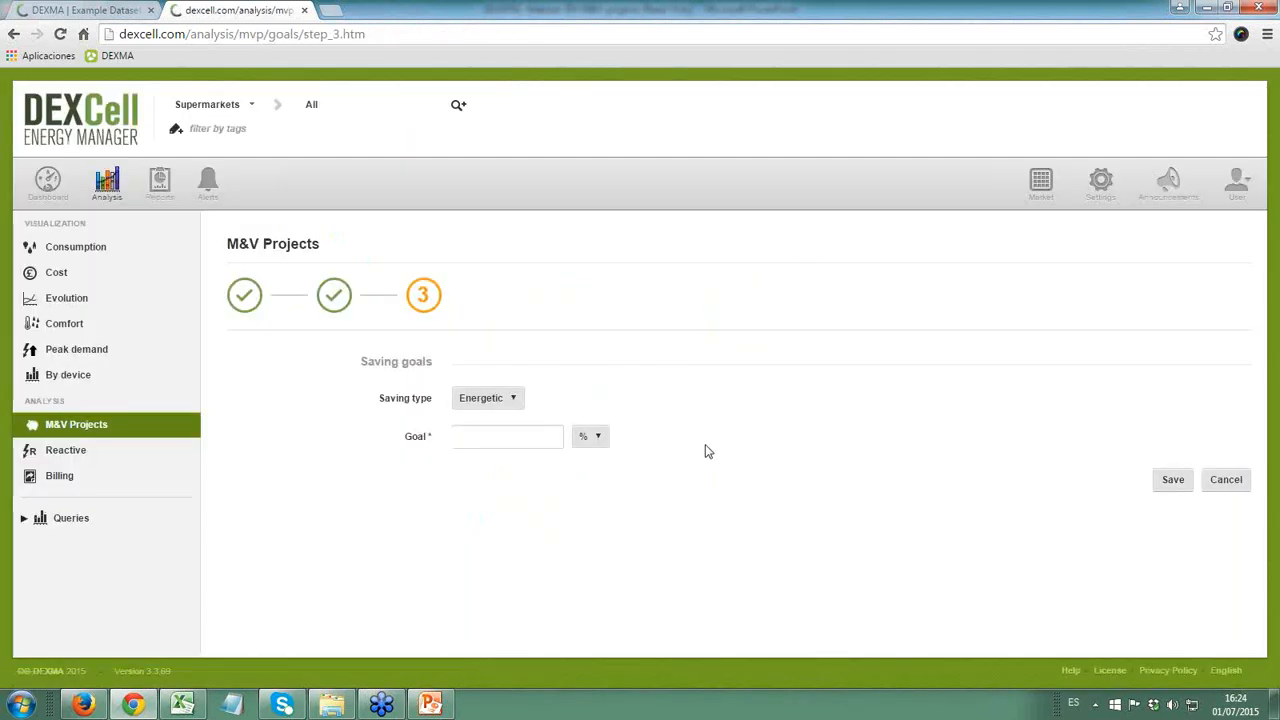
- Set the energetic saving goal to 20 % and save the M&V project
left_click(530, 438)
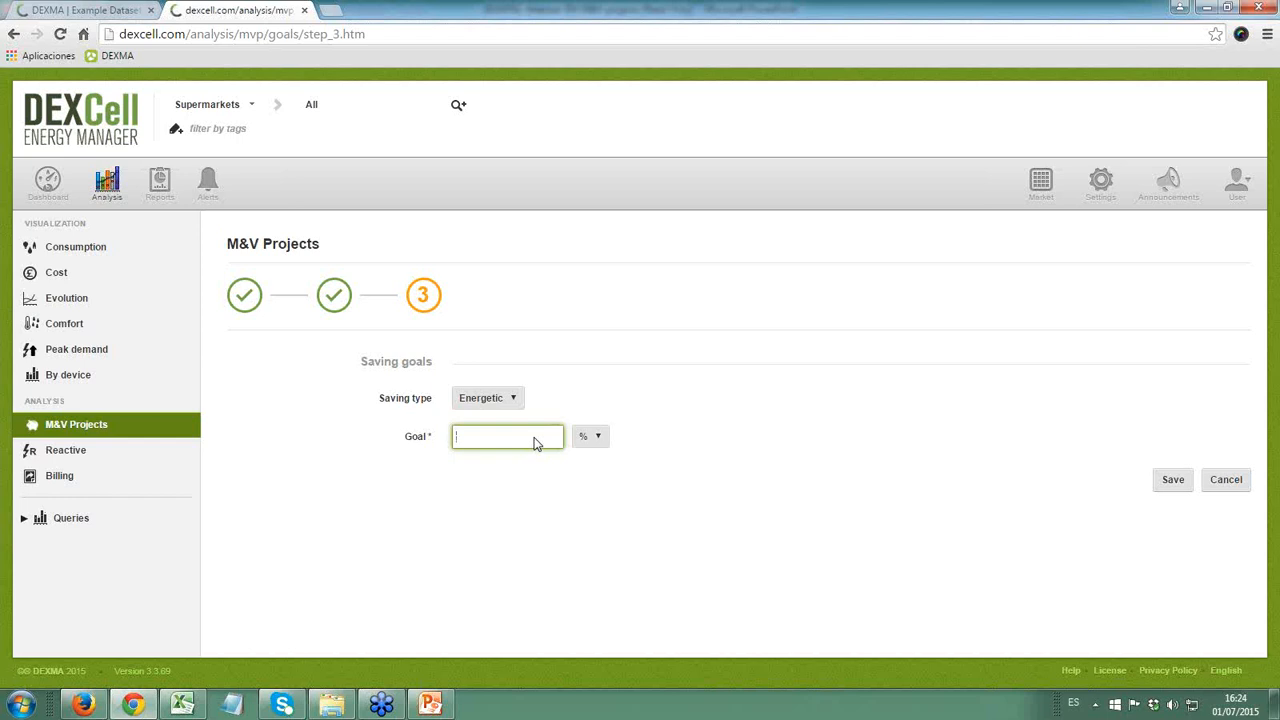
type("20")
left_click(655, 526)
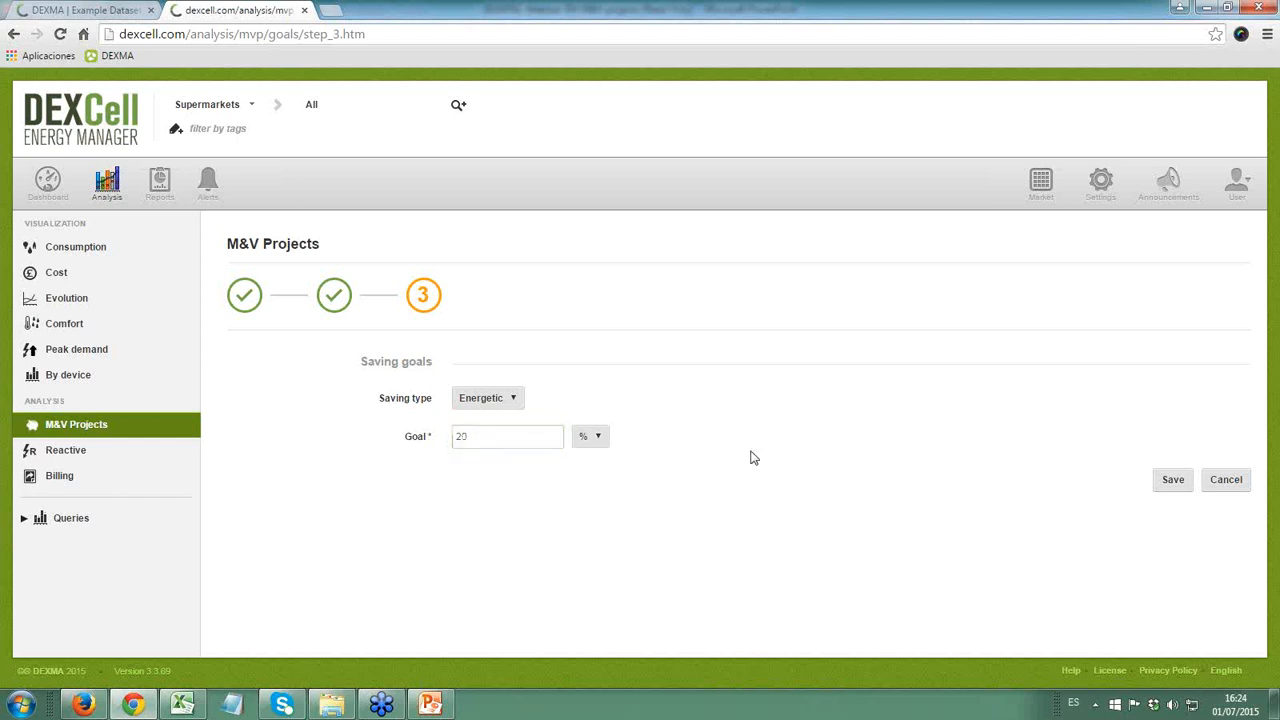
left_click(1170, 483)
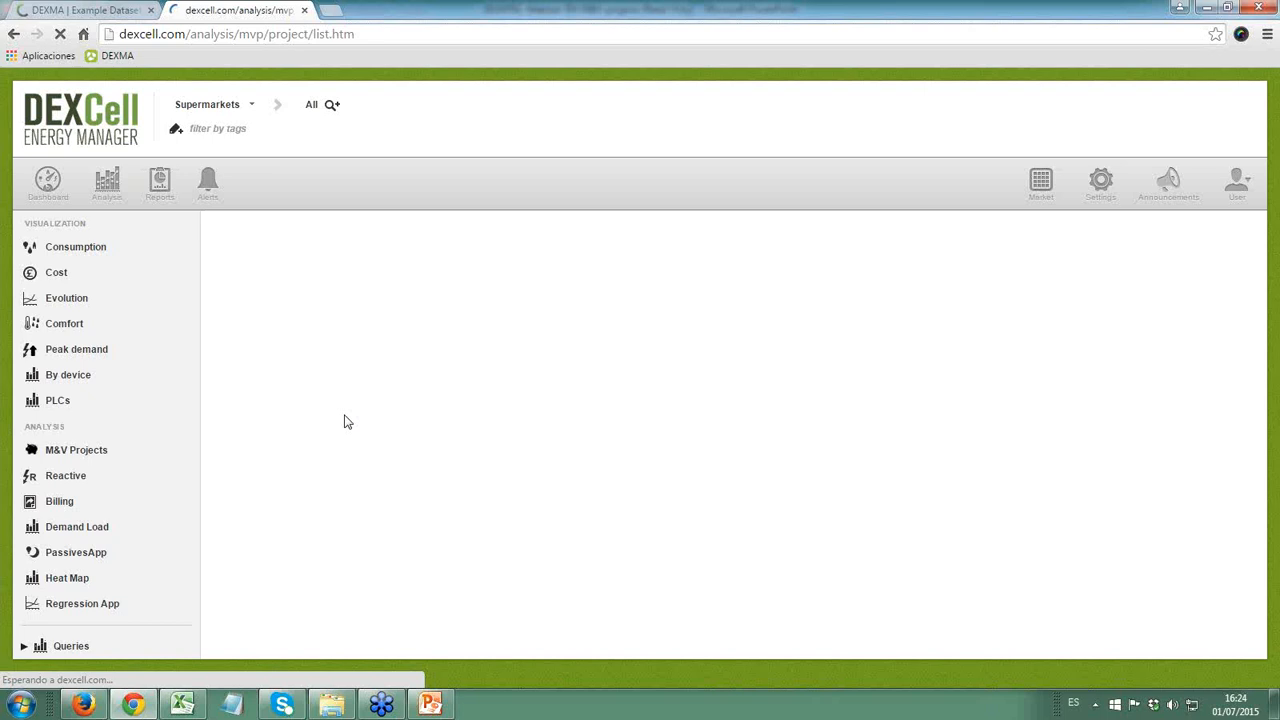
- Open the EEM in CofeeShop project from the project list and examine its real versus reference consumption chart
scroll(360, 340, "down", 15)
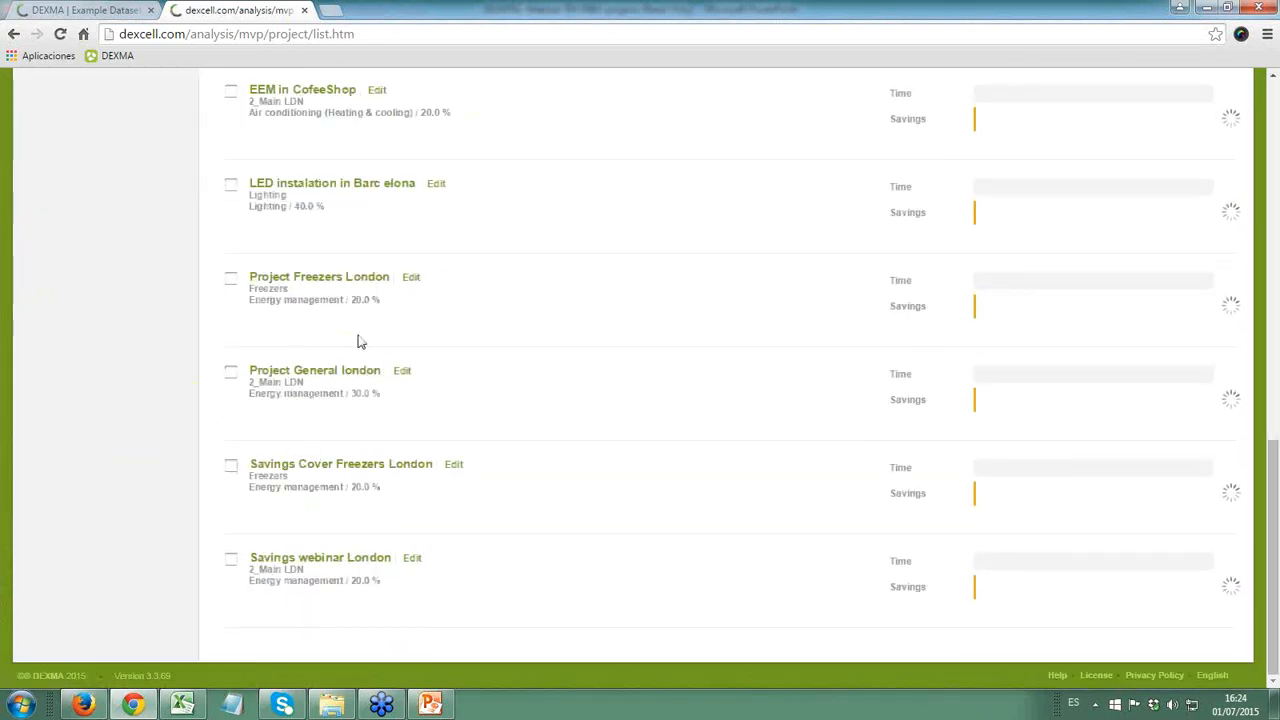
scroll(363, 349, "up", 3)
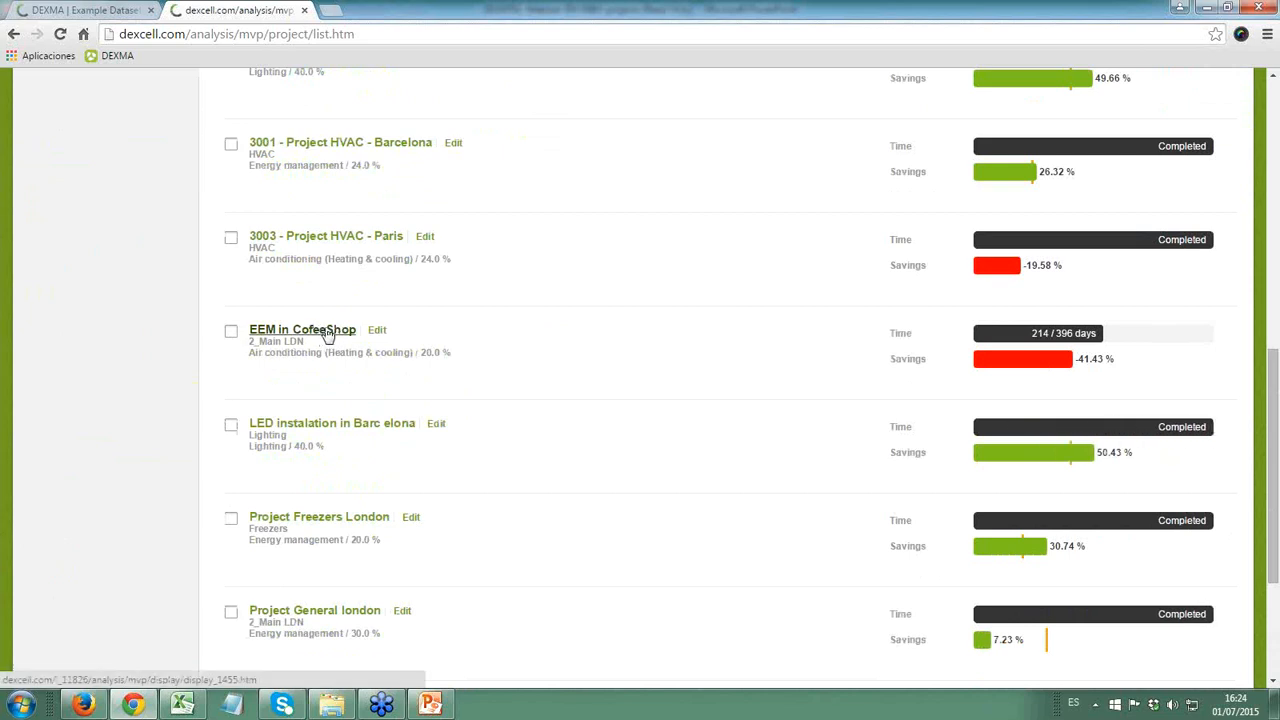
left_click(324, 332)
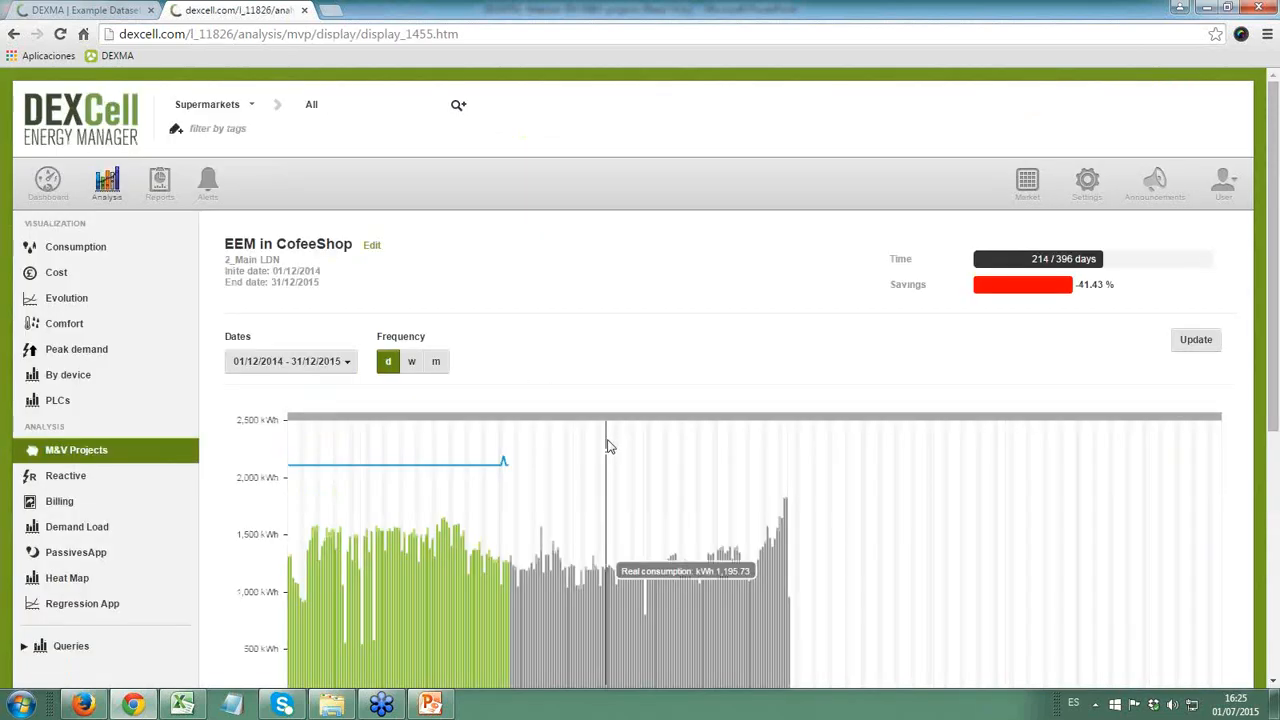
scroll(606, 443, "down", 2)
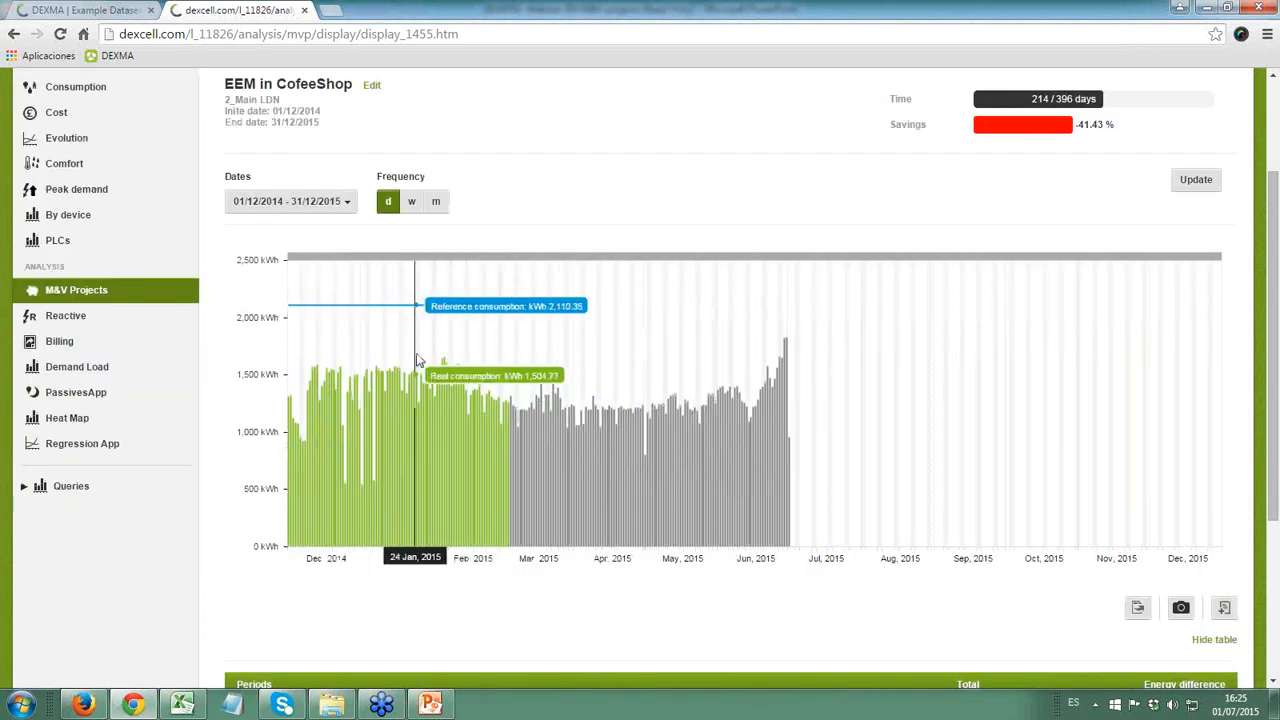
scroll(418, 360, "up", 1)
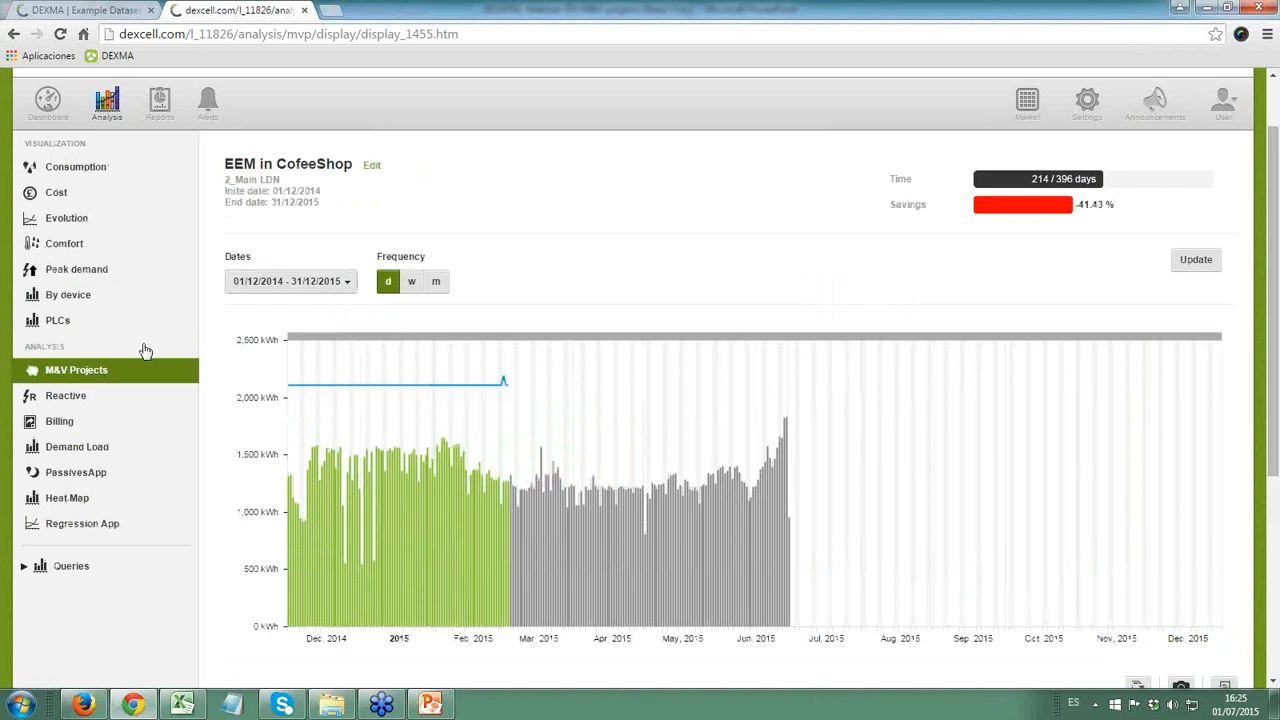
- Return to the M&V project list and open 1002 - Project Freezers - HVAC to view its daily consumption chart
left_click(122, 362)
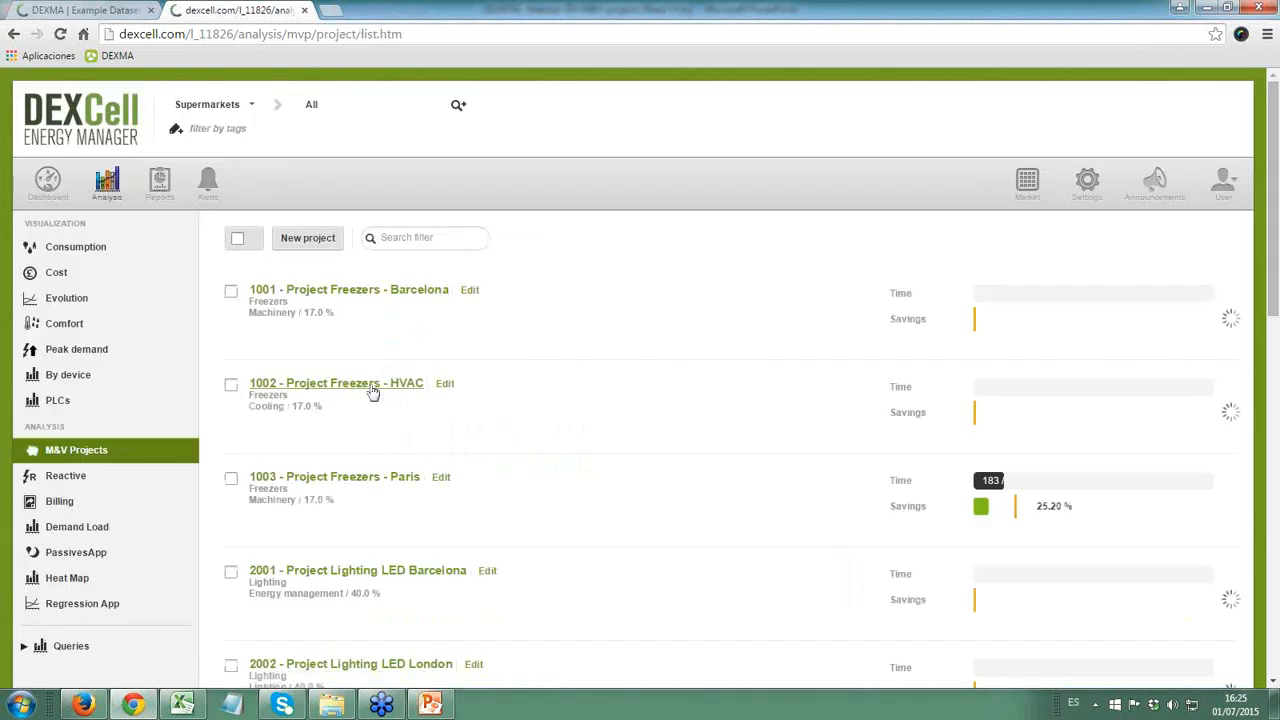
left_click(363, 388)
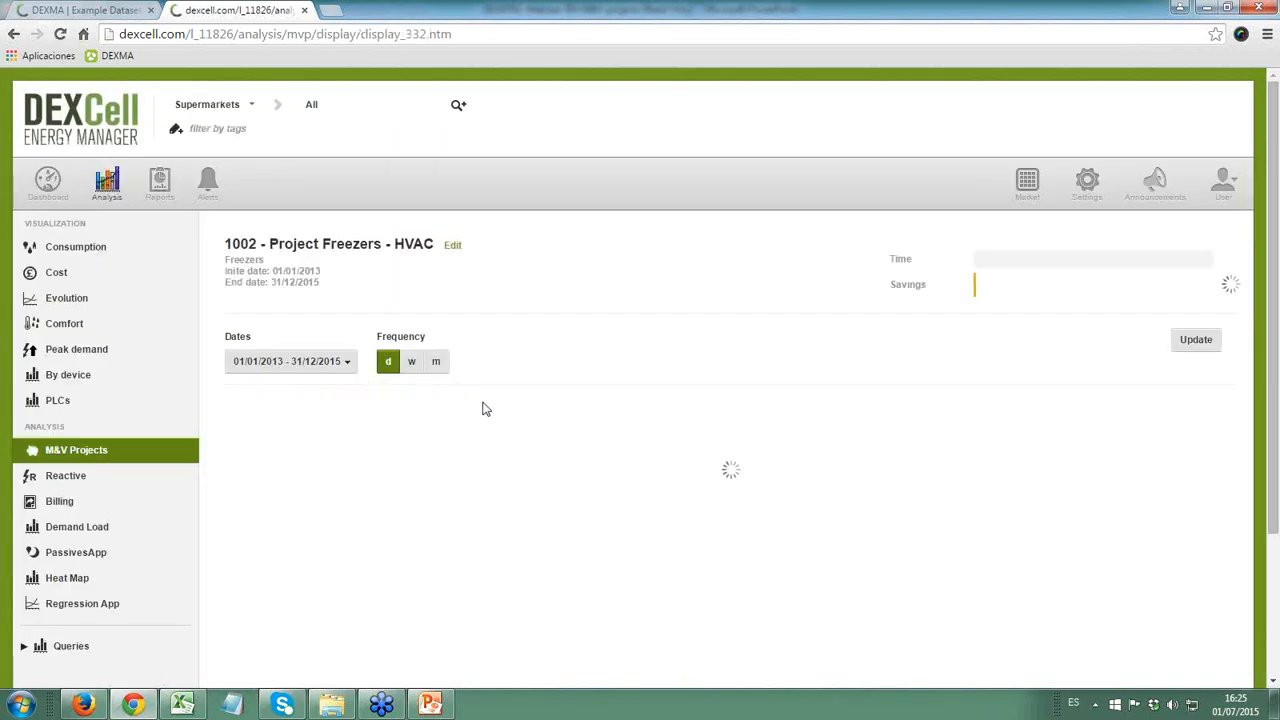
scroll(483, 408, "down", 2)
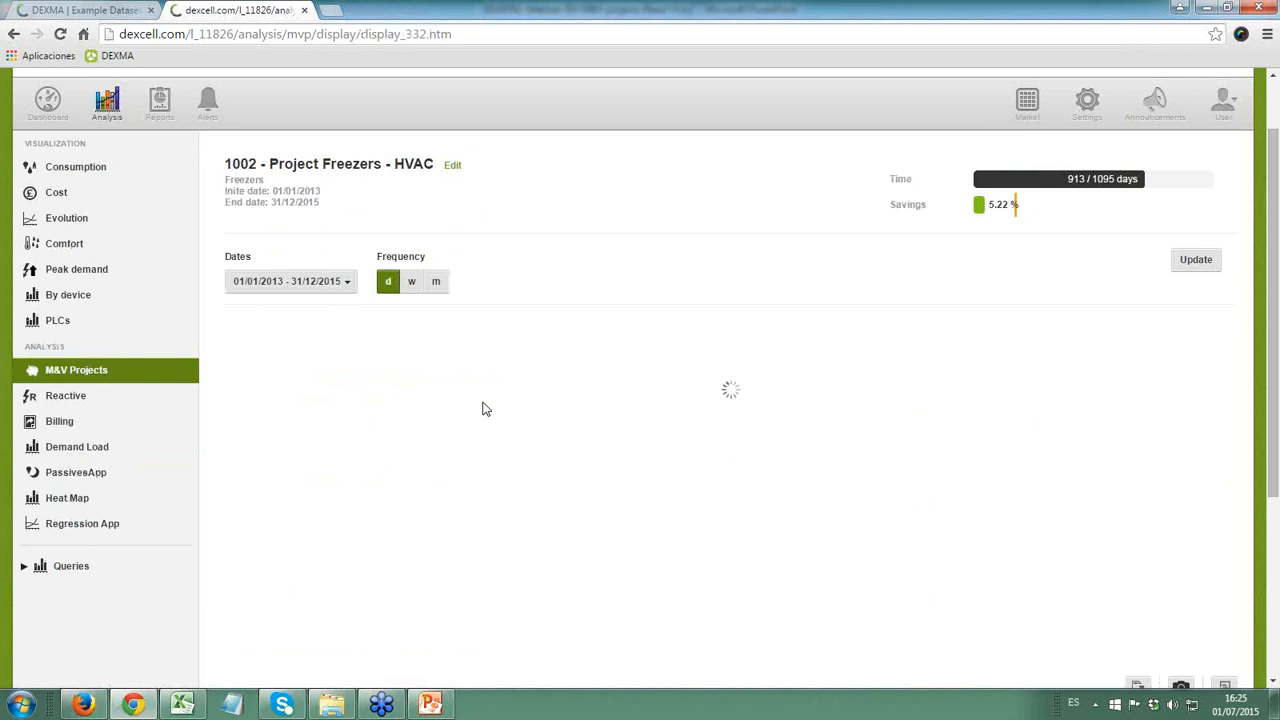
scroll(483, 408, "down", 2)
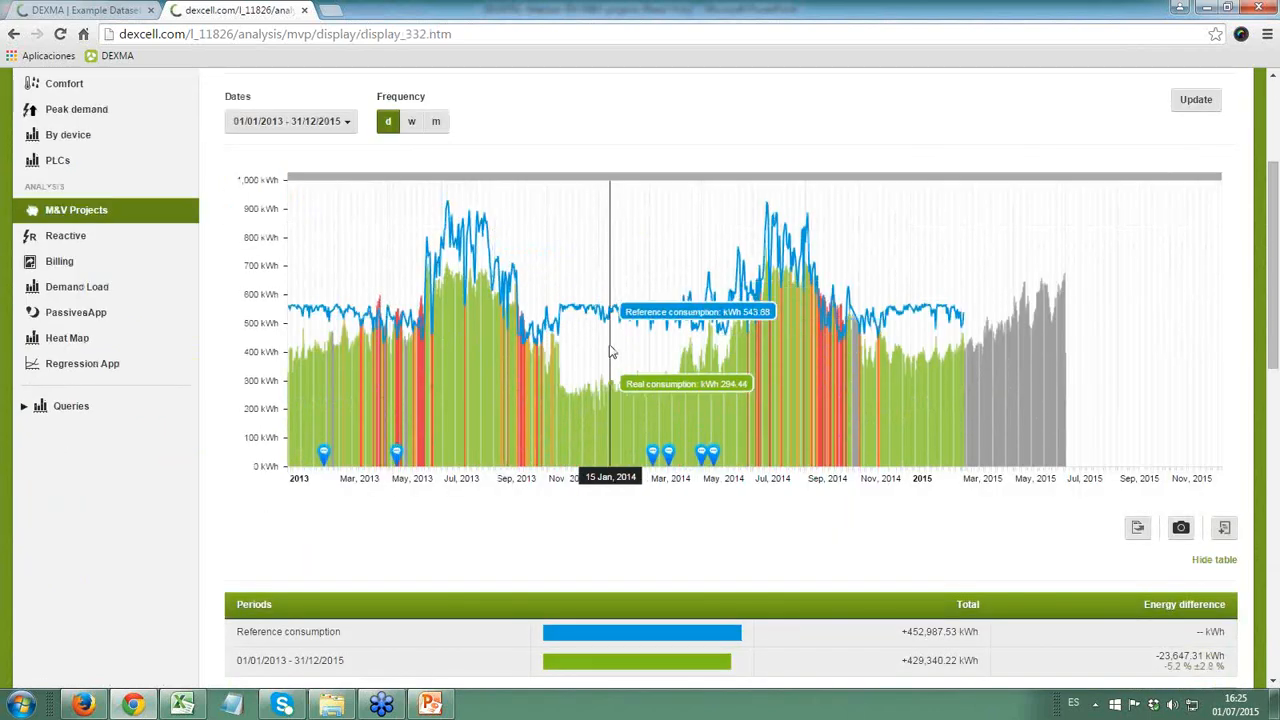
- Zoom the consumption chart into July 2014 and back to the full period, and check the energy difference in the periods table
scroll(605, 355, "up", 2)
left_click_drag(599, 352, 849, 414)
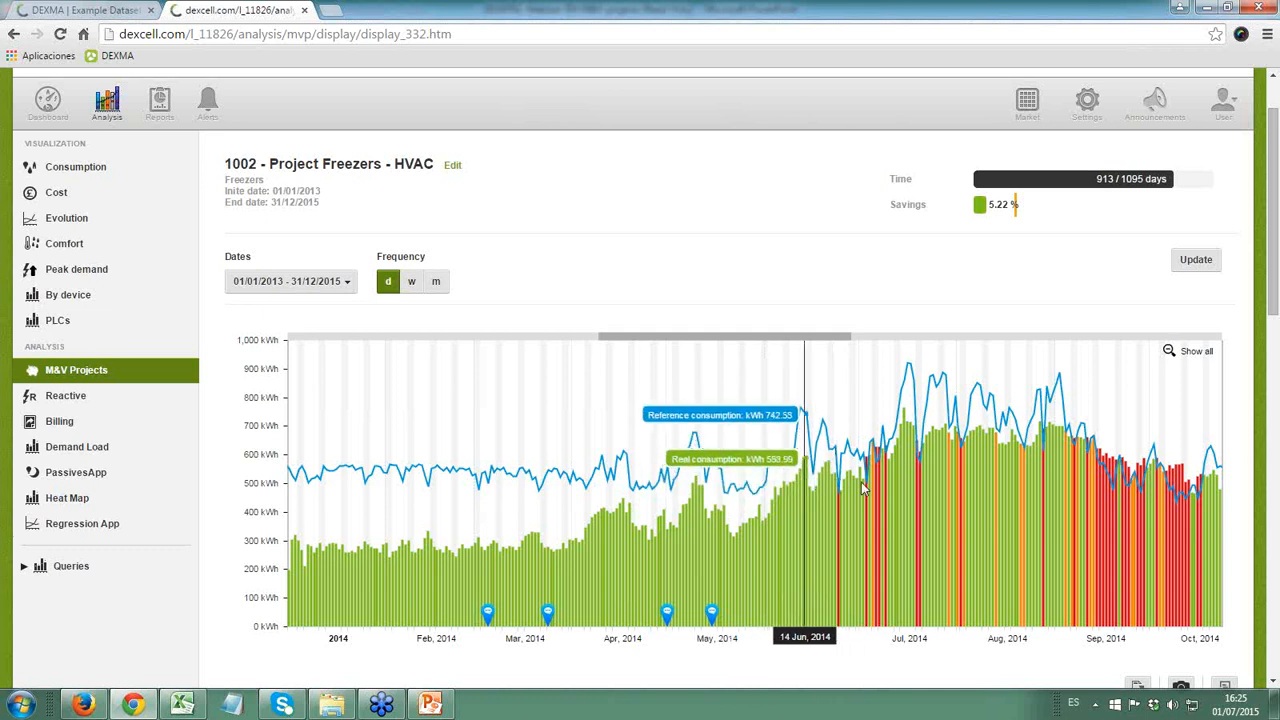
left_click_drag(855, 488, 937, 489)
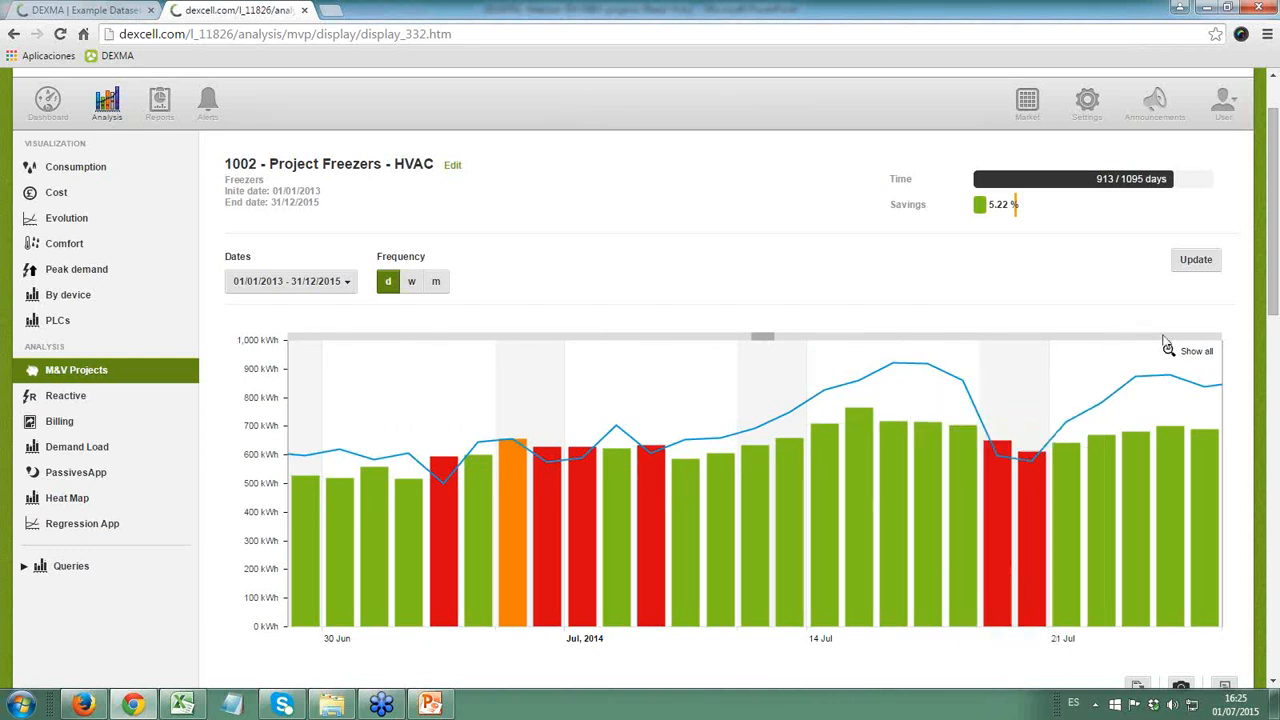
left_click(1196, 352)
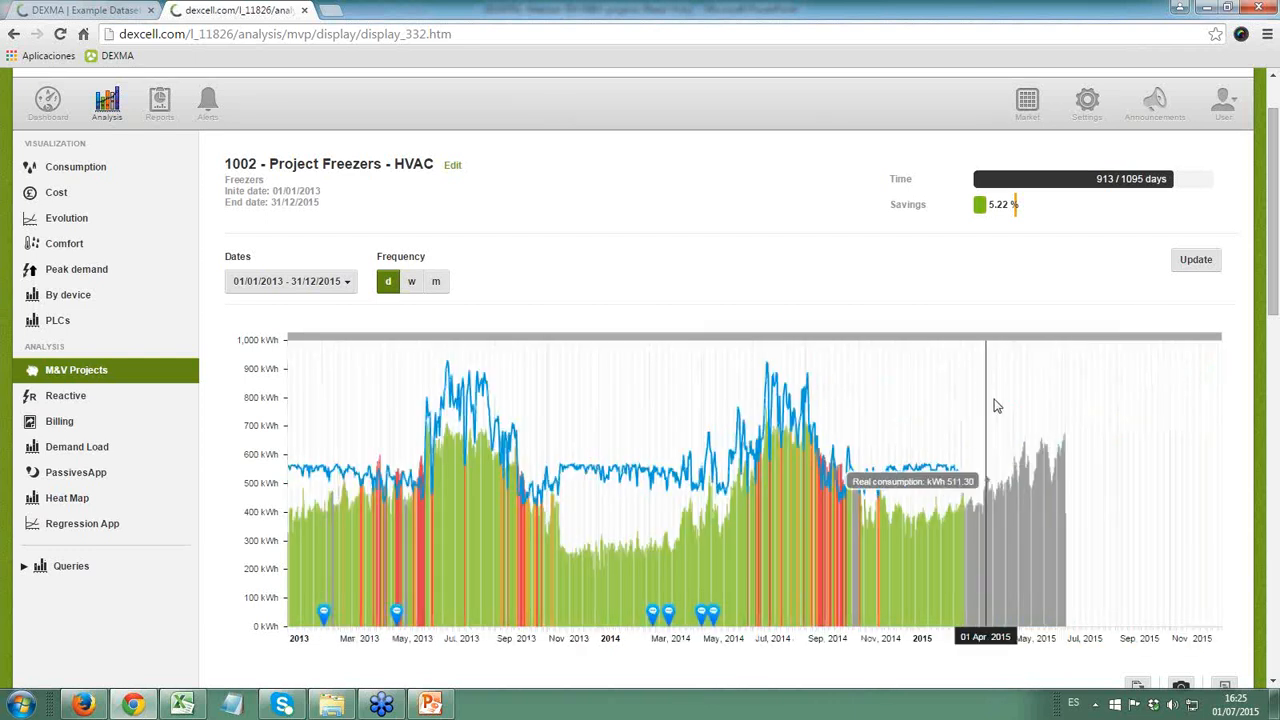
scroll(1100, 420, "down", 2)
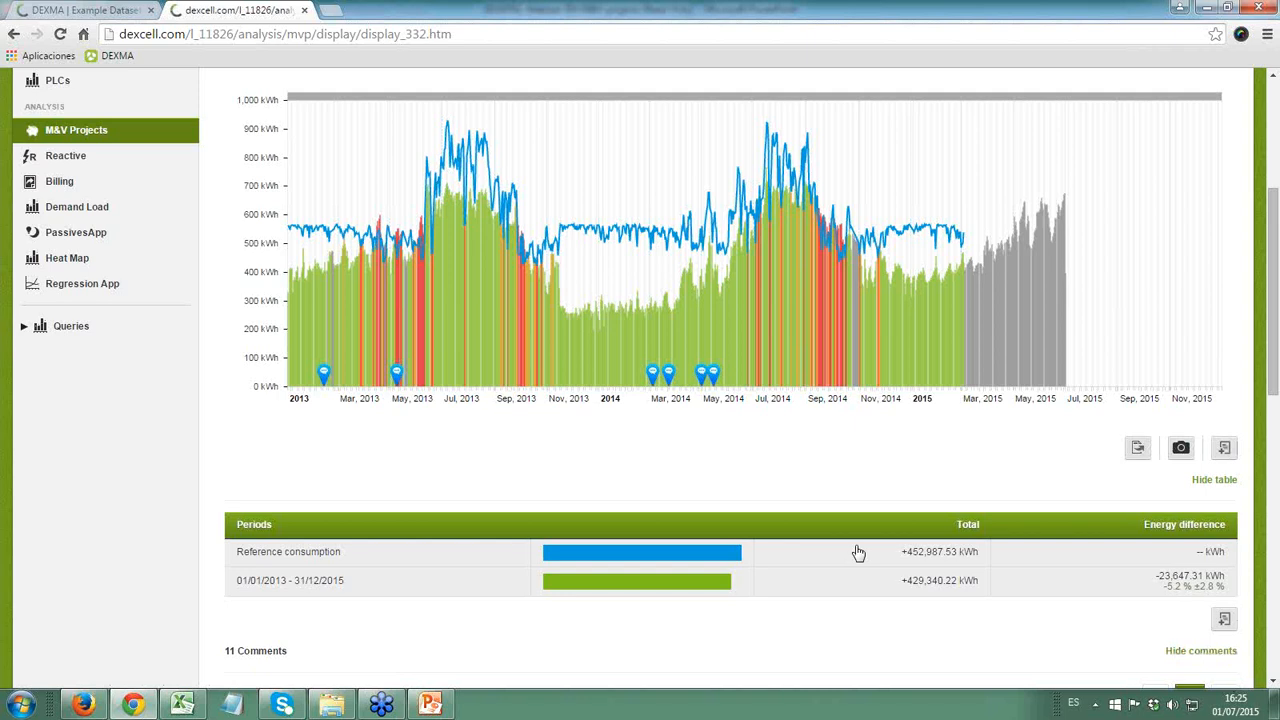
scroll(655, 445, "up", 3)
- Switch to the PowerPoint webinar presentation and select slide 30 with the final baseline model
key("alt+Tab")
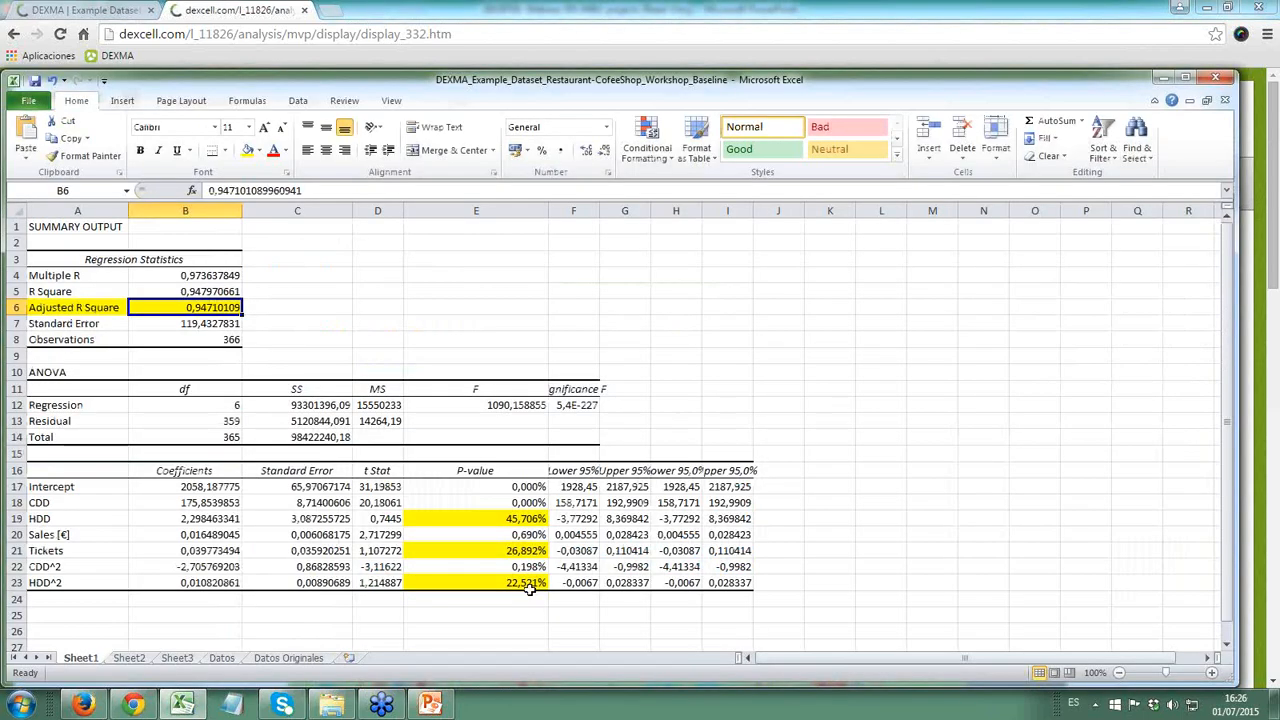
left_click(446, 708)
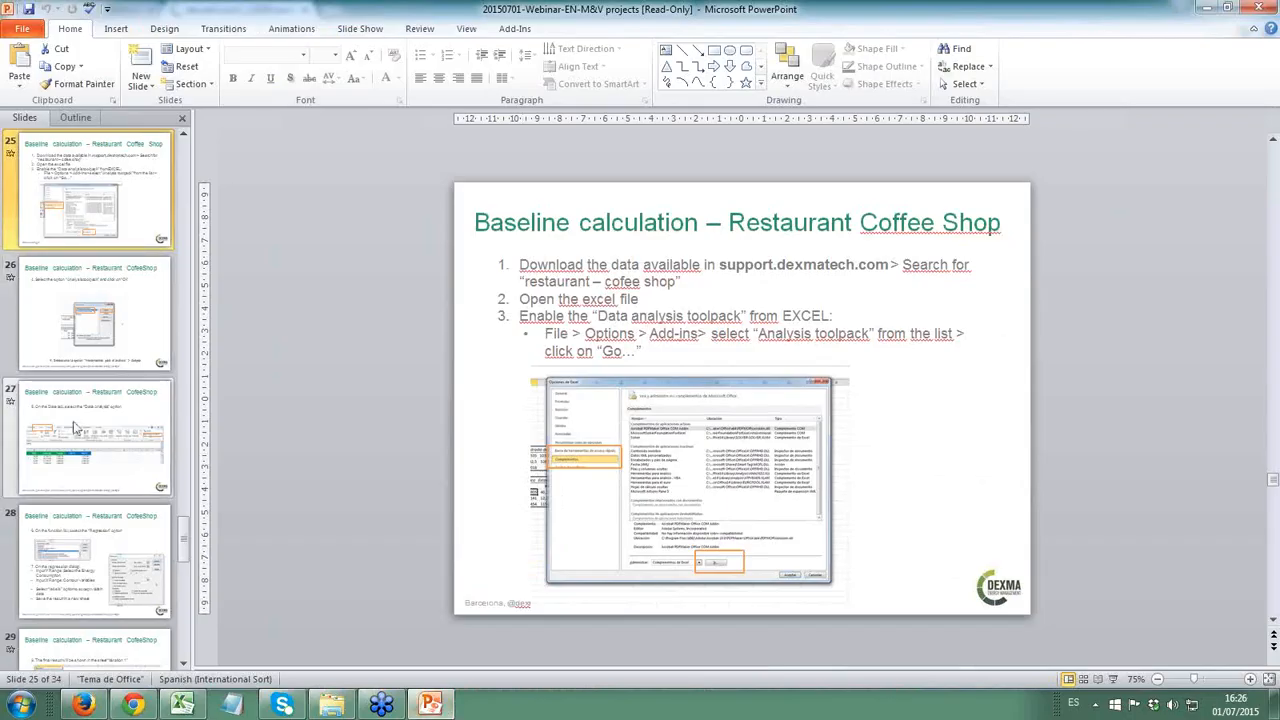
scroll(73, 421, "down", 5)
scroll(73, 419, "up", 2)
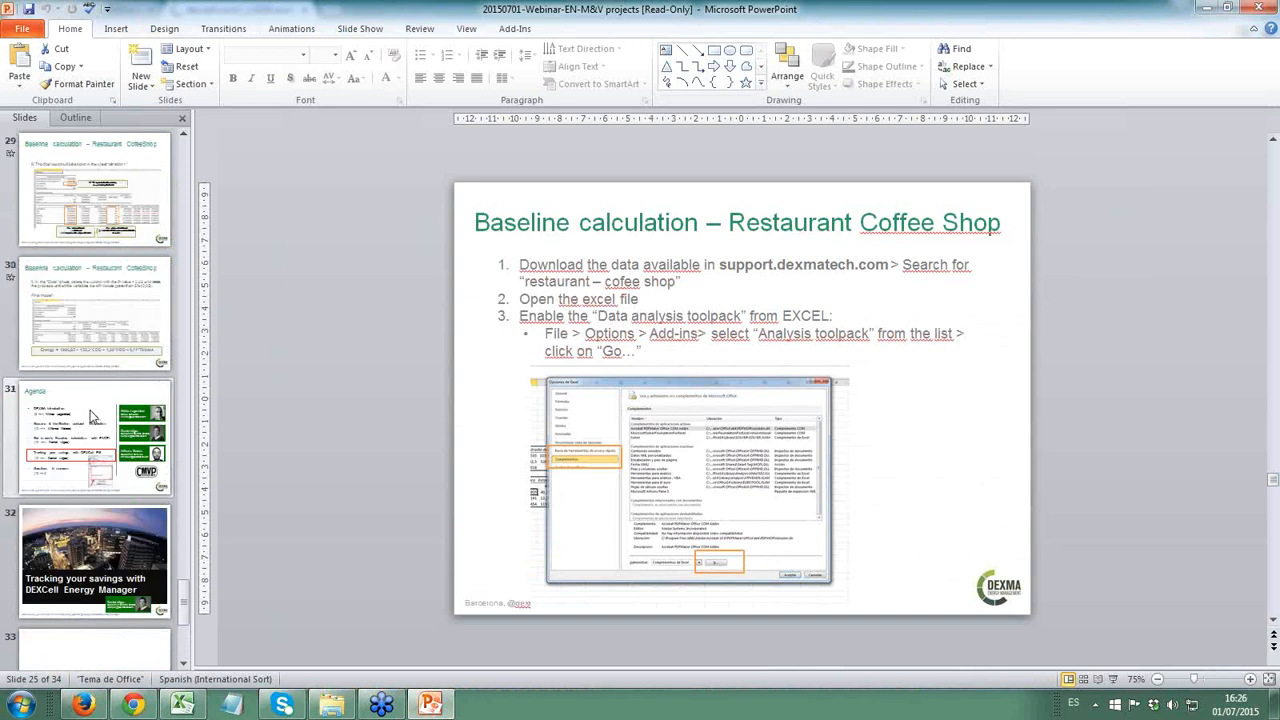
left_click(113, 340)
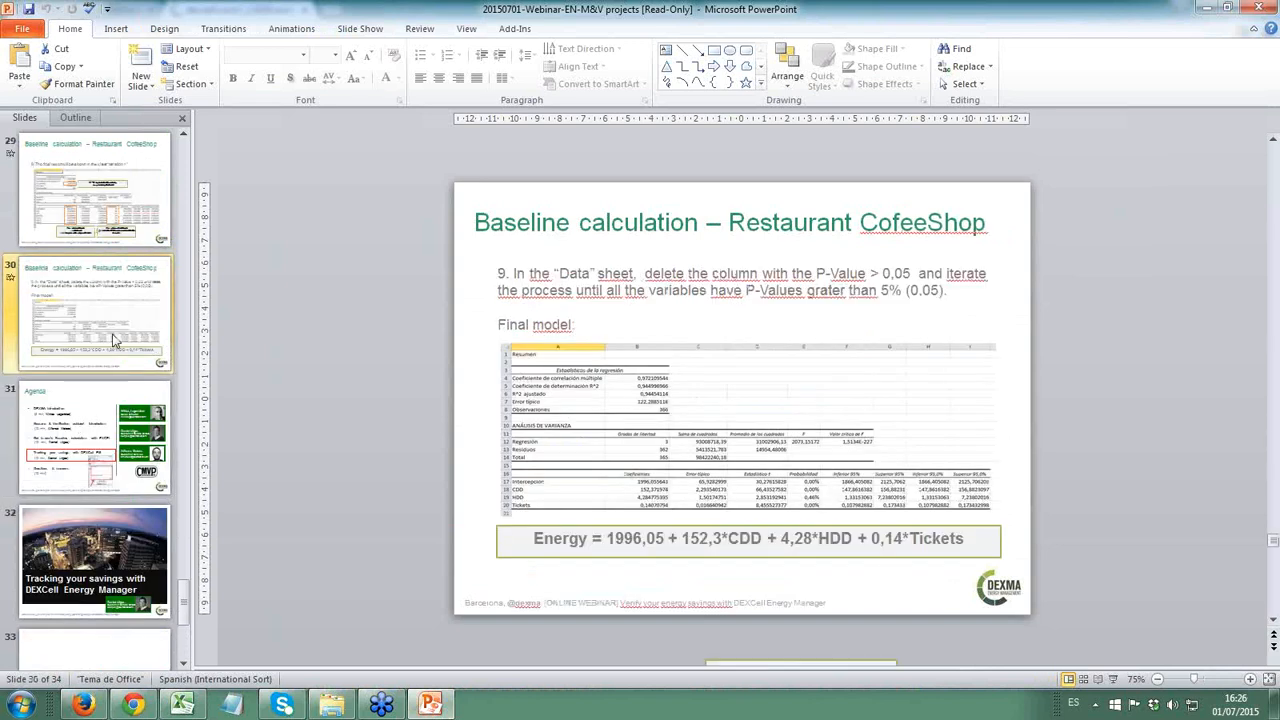
- Start the slide show from slide 30 and advance to the Agenda slide
key("shift+F5")
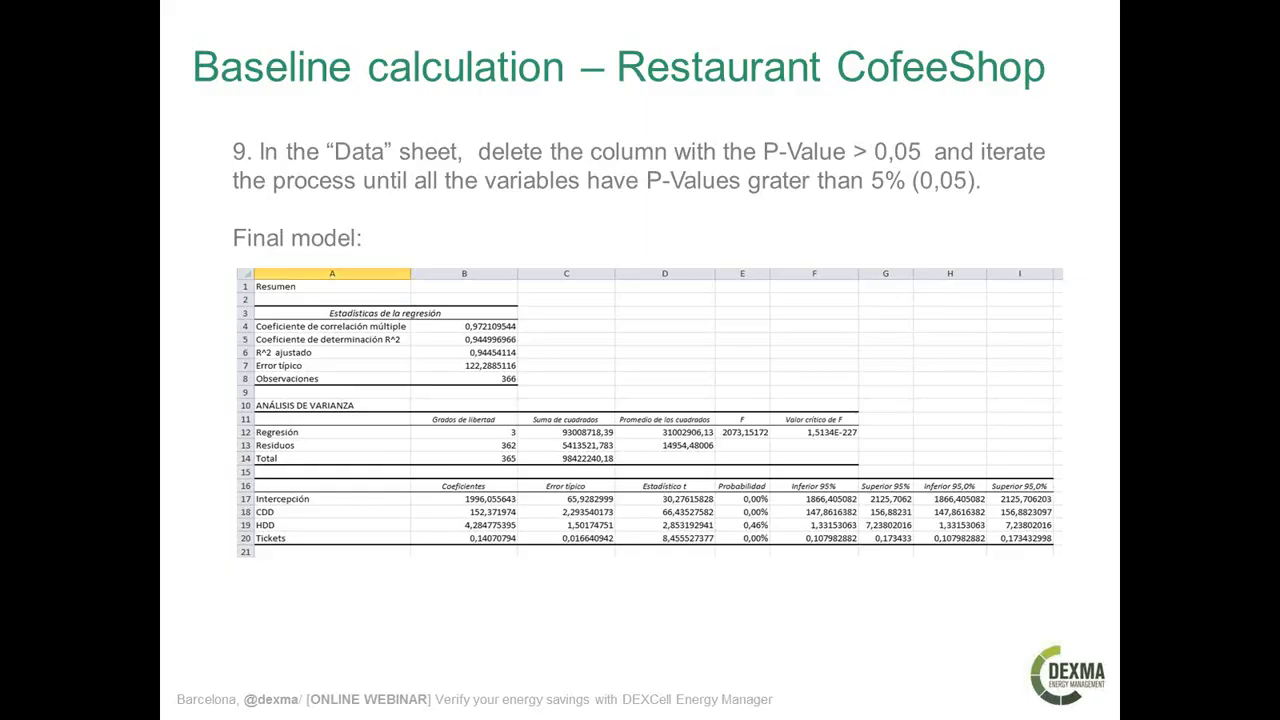
key("Right")
key("Right")
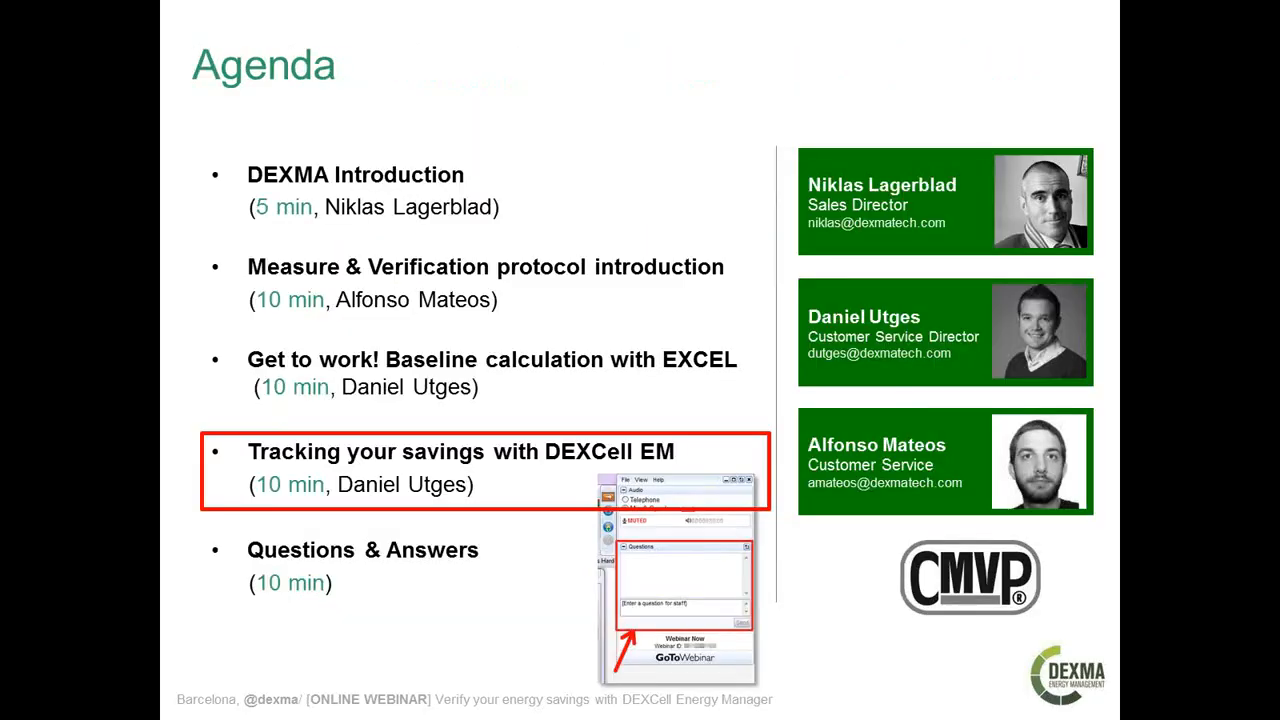
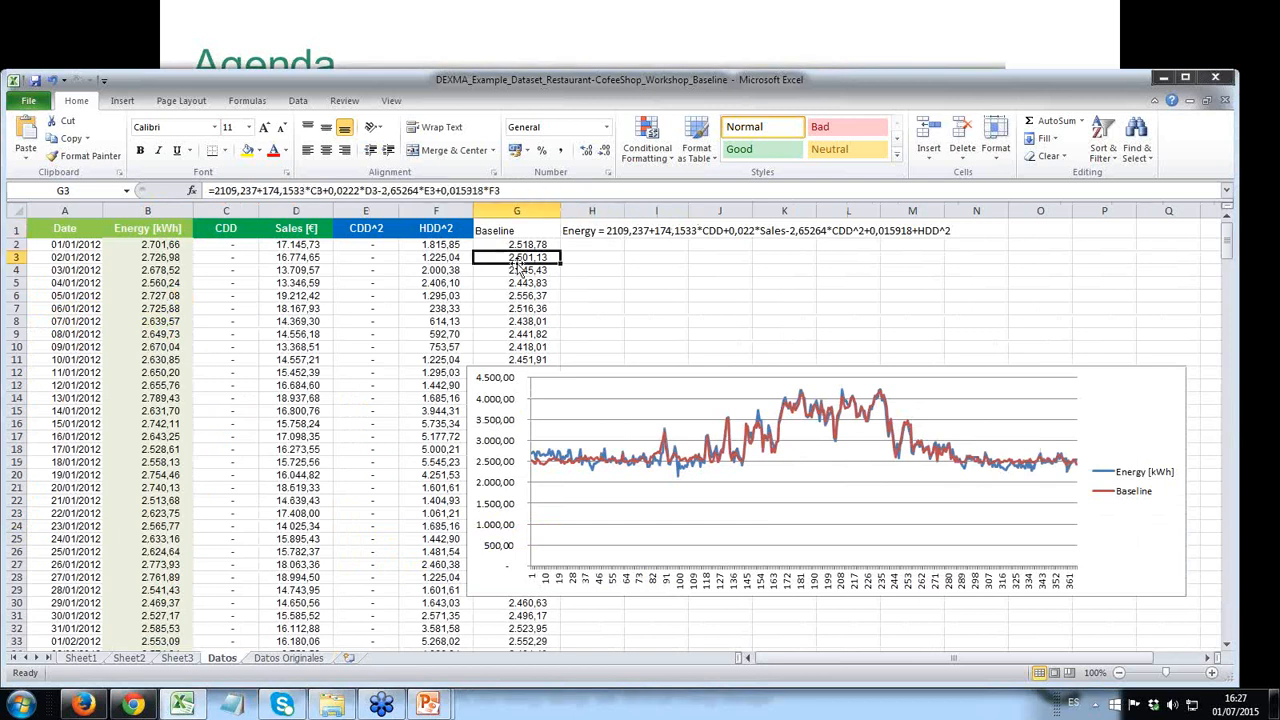
- Show the Datos Originales sheet and select the first value of the Tickets column, cell F2
left_click(278, 660)
left_click(437, 257)
left_click(437, 245)
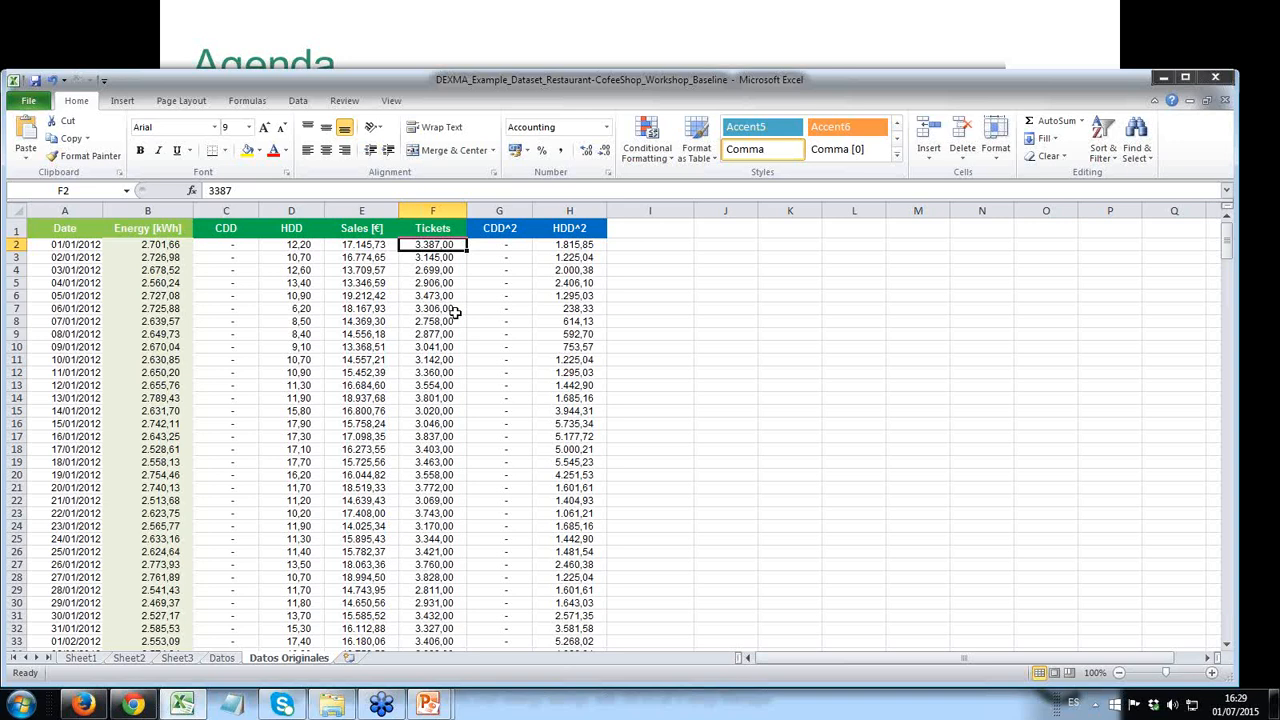
- Switch to DEXCell in Chrome and inspect reference and real consumption at the end of January 2014 on the project chart
key("alt+Tab")
key("alt+Tab")
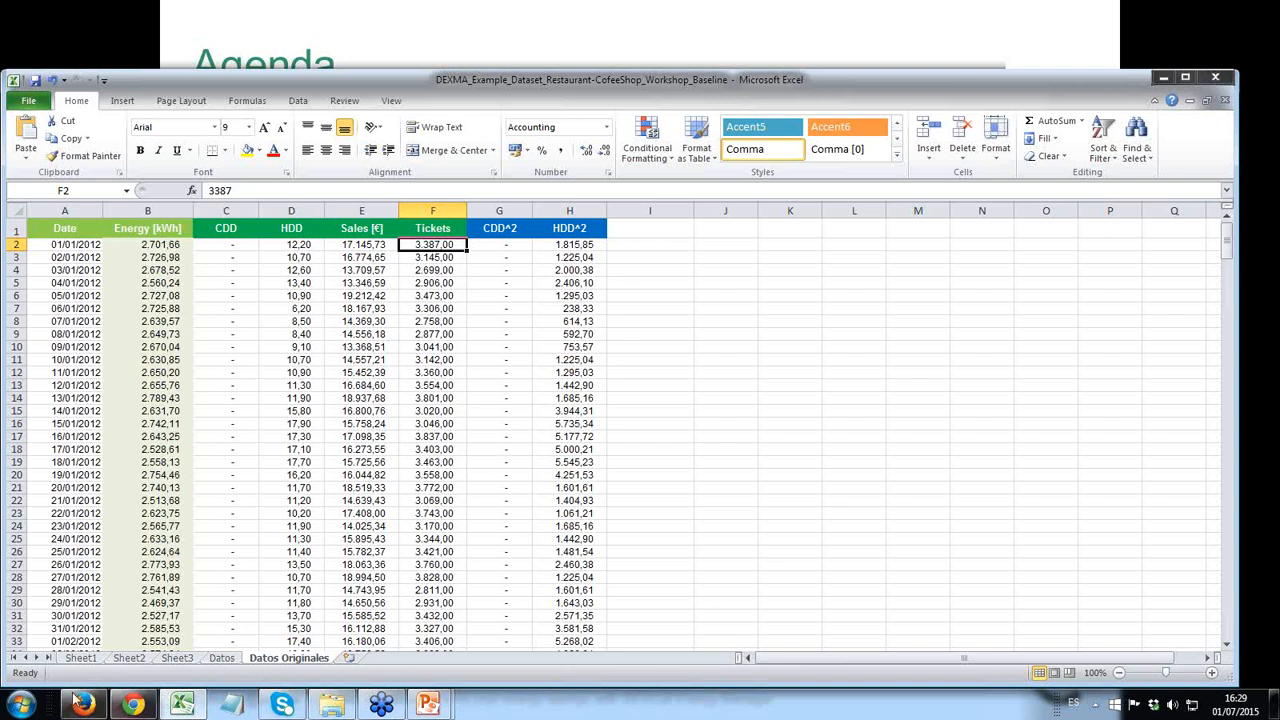
left_click(133, 703)
scroll(334, 548, "down", 3)
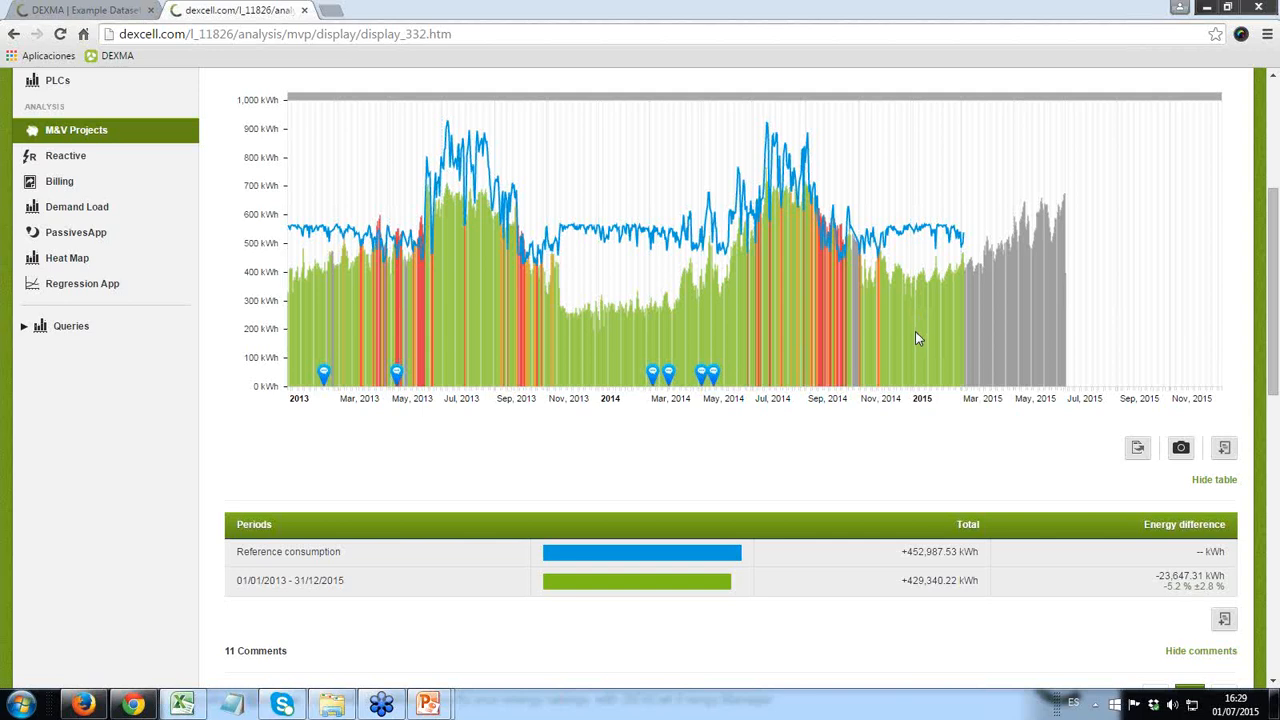
mouse_move(626, 324)
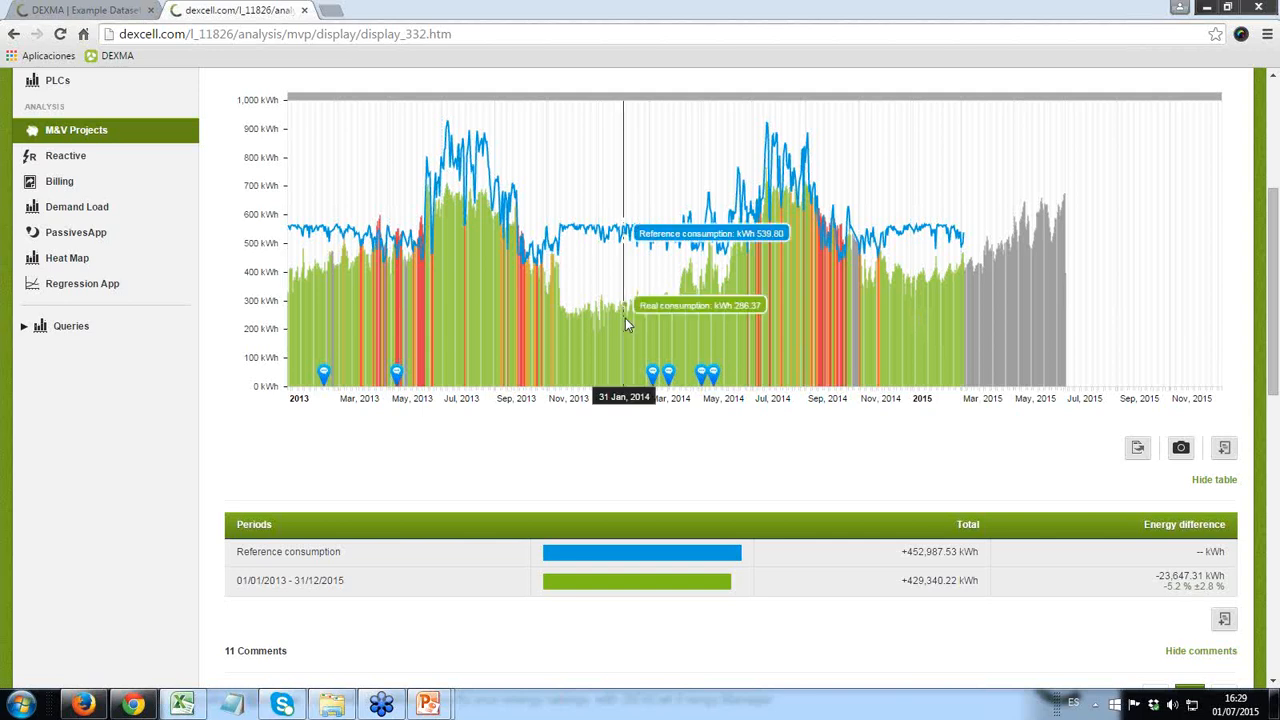